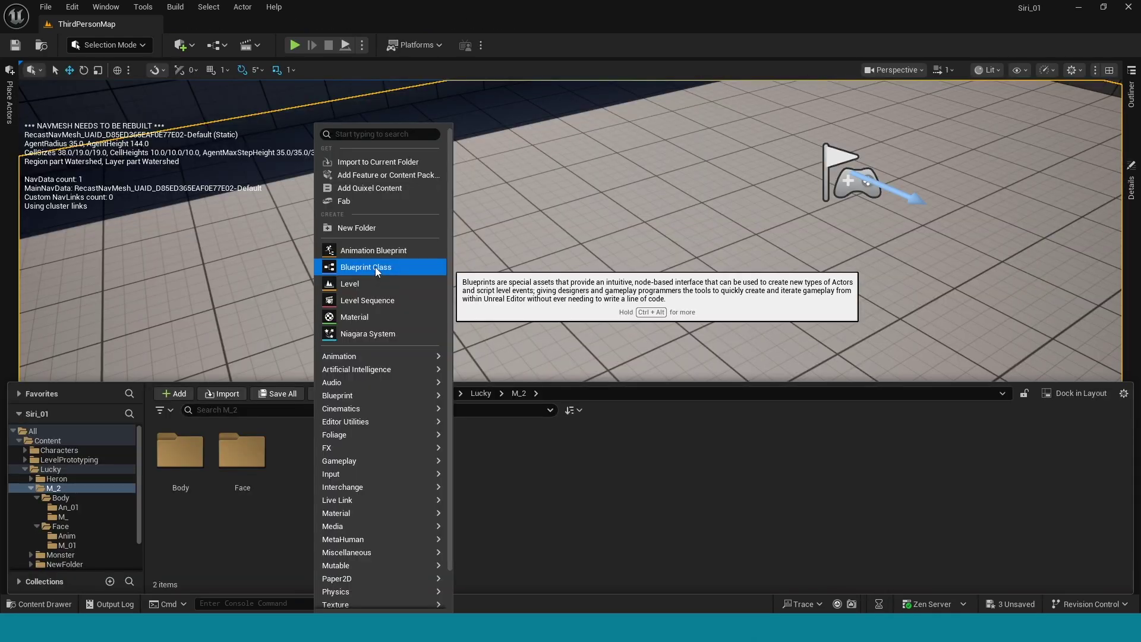
- Create an Actor-based Blueprint class named 'monster' in the M_2 folder
left_click(376, 266)
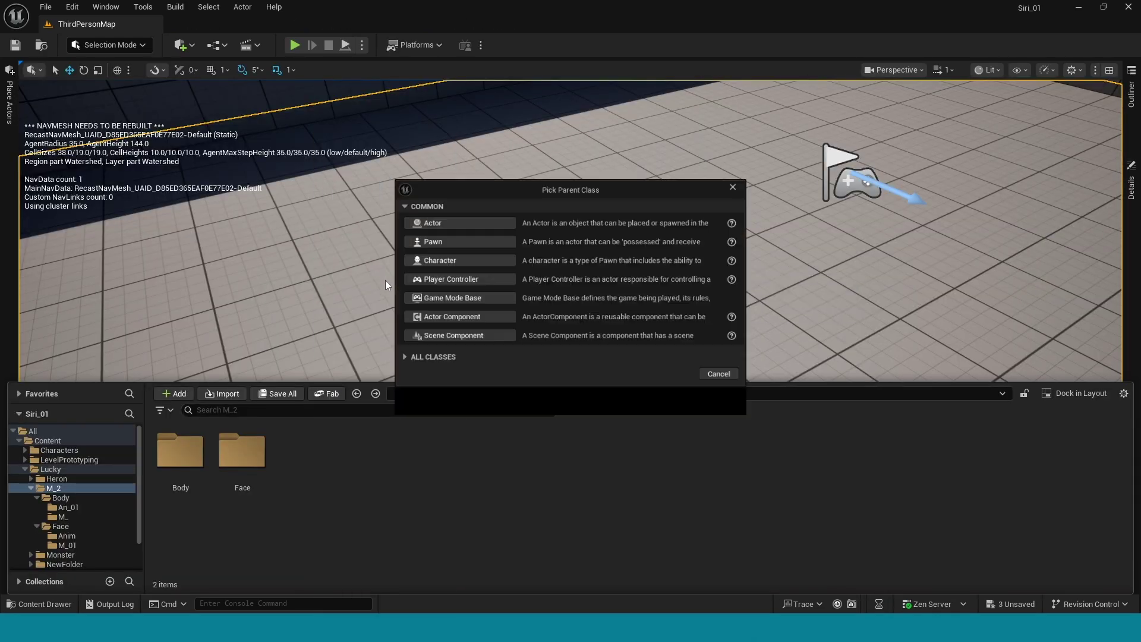
left_click(432, 223)
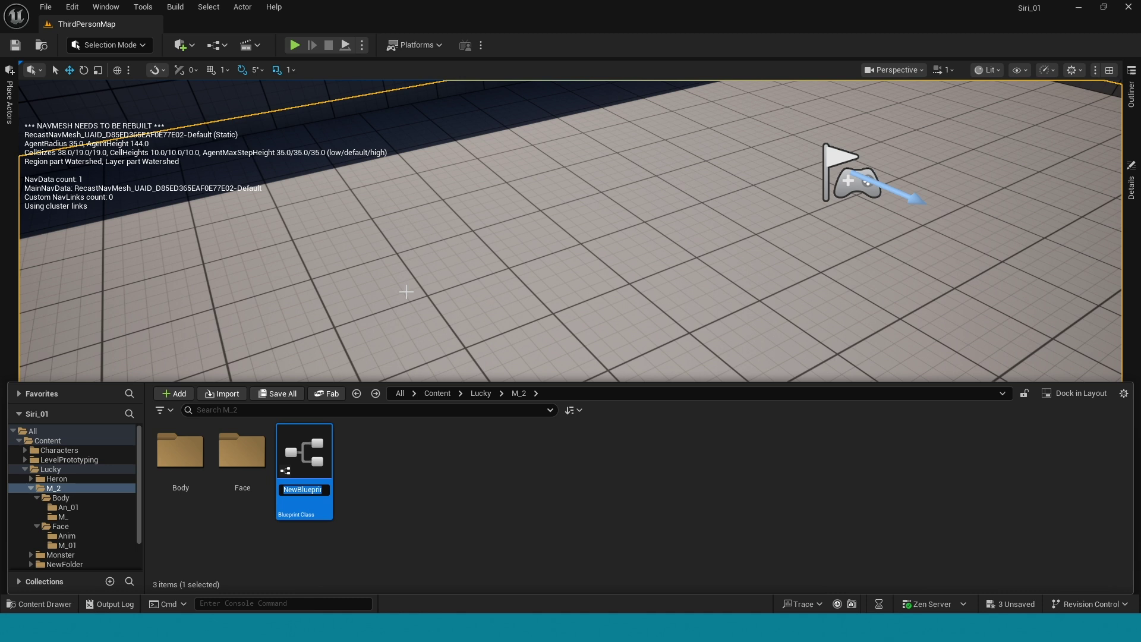
type("monste")
key("Return")
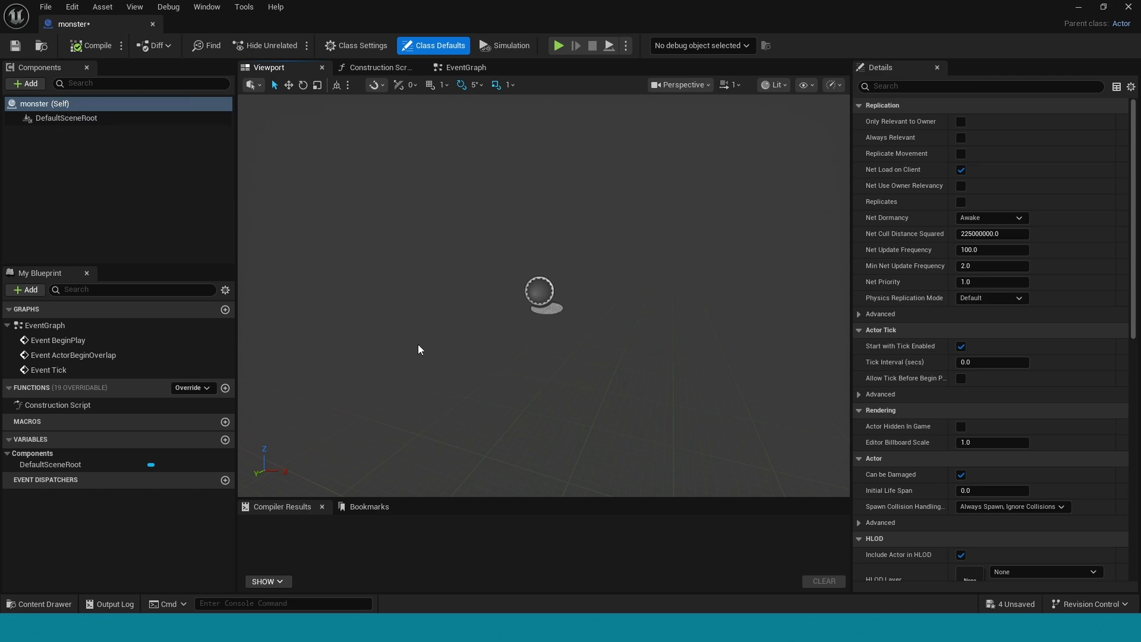
- Add the Monster_Body_T_Pos mesh from the Body folder to the monster Blueprint
key("ctrl+space")
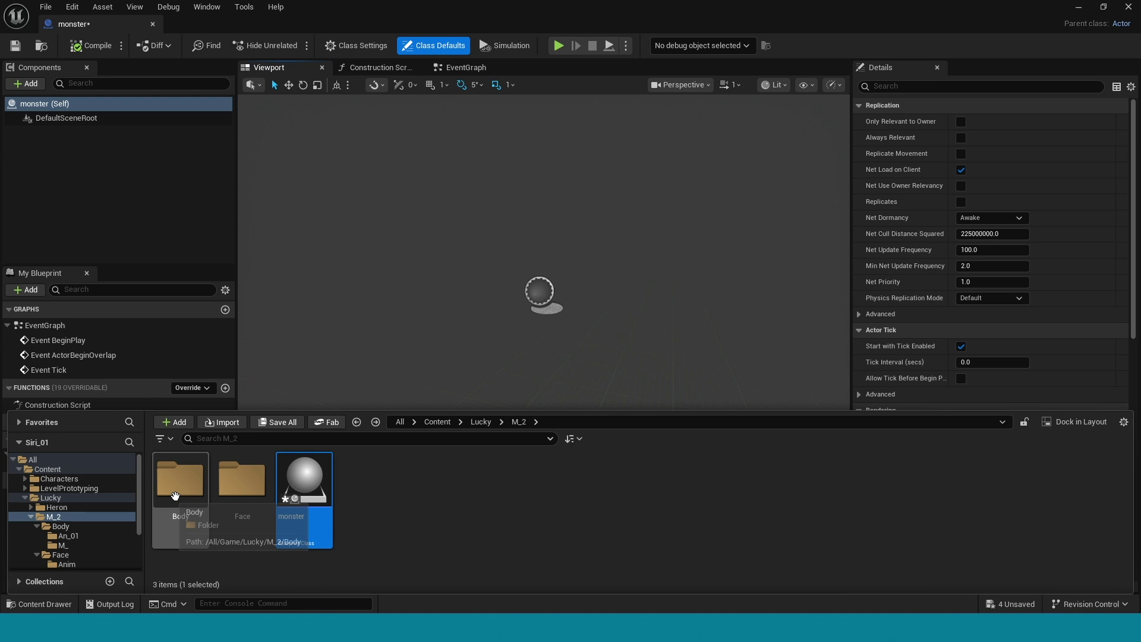
double_click(180, 481)
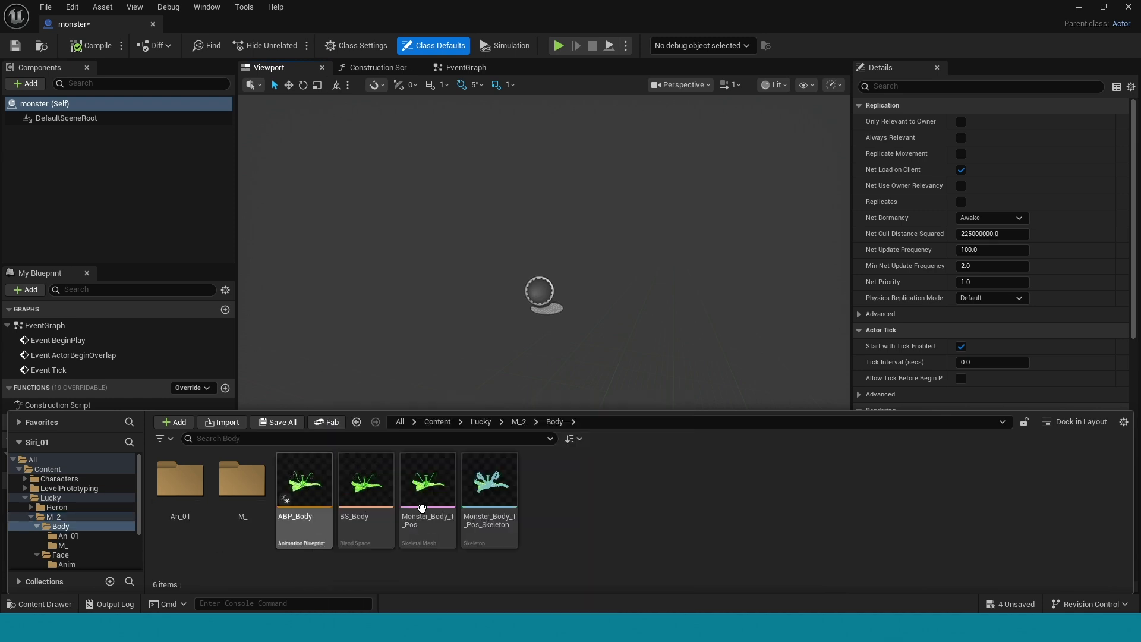
left_click(432, 509)
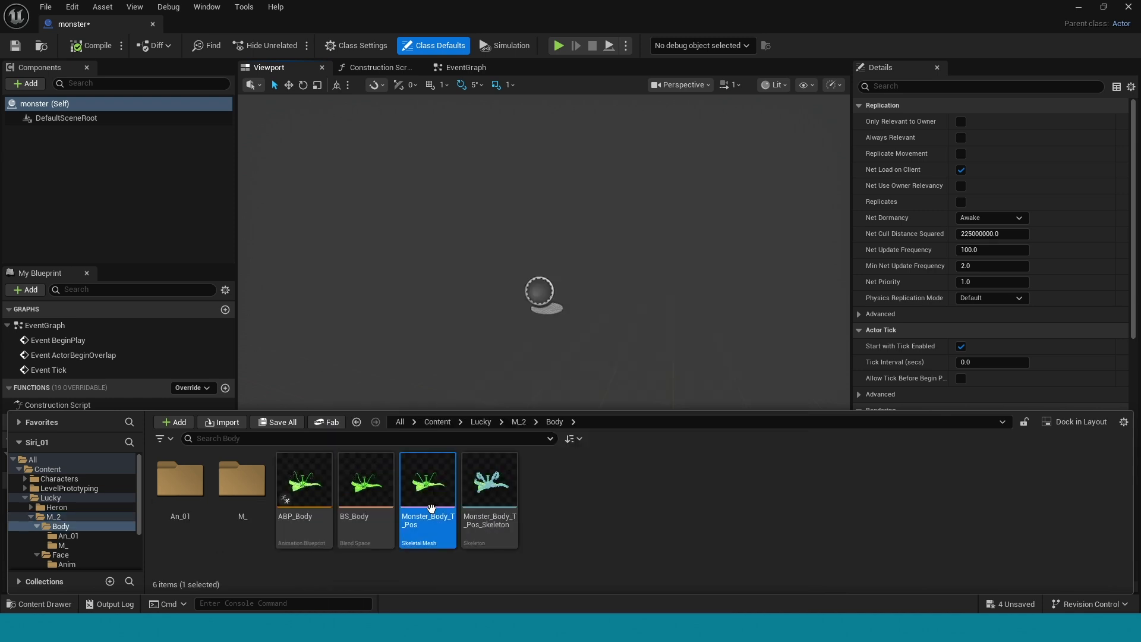
left_click_drag(432, 509, 326, 366)
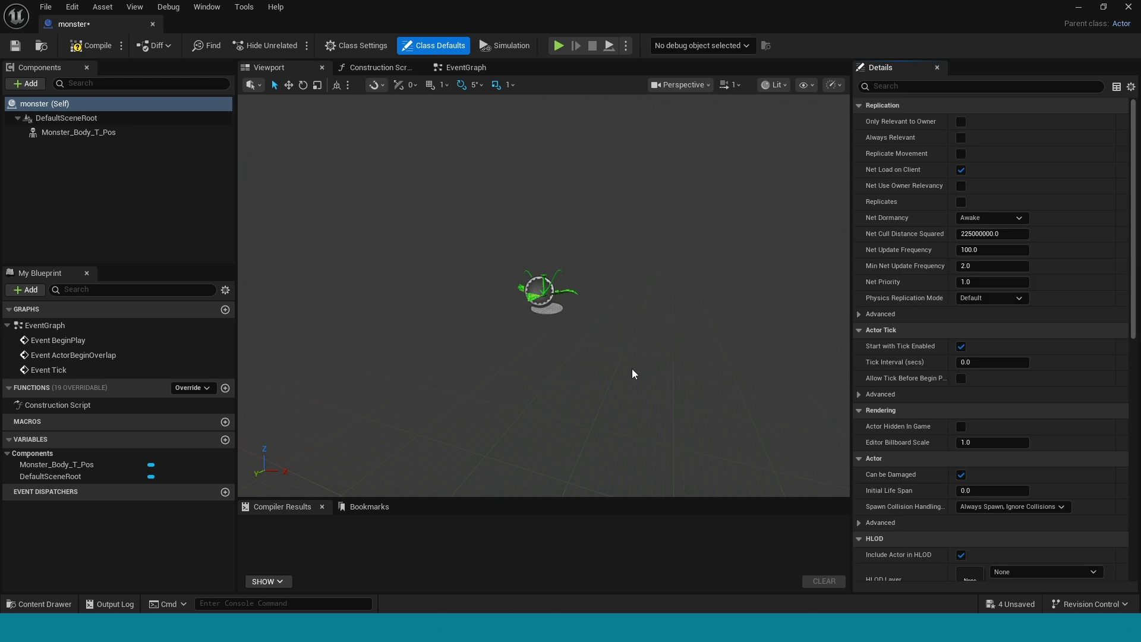
- Add the Monster_Face_T_Pos mesh from the Face folder to the Blueprint
key("ctrl+space")
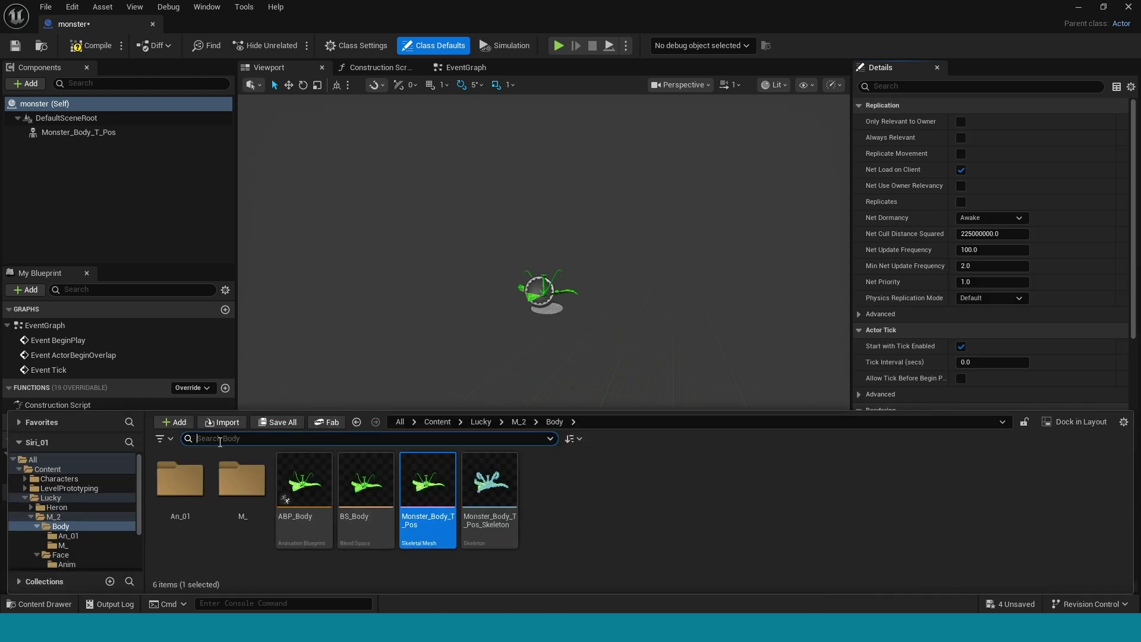
left_click(350, 422)
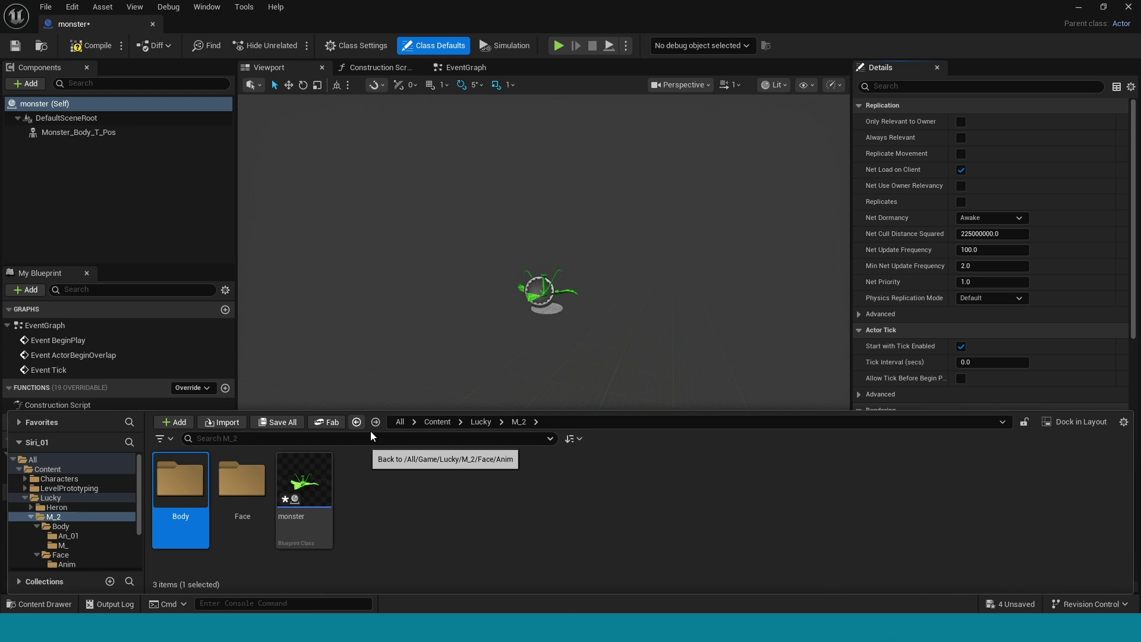
left_click(254, 488)
double_click(254, 488)
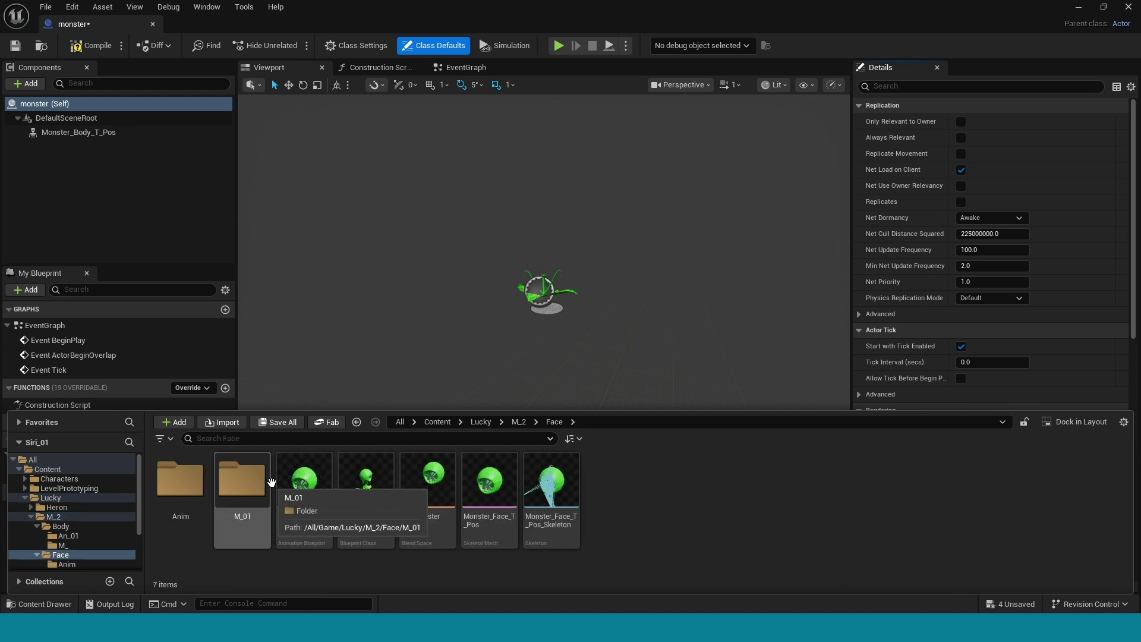
left_click_drag(489, 487, 515, 329)
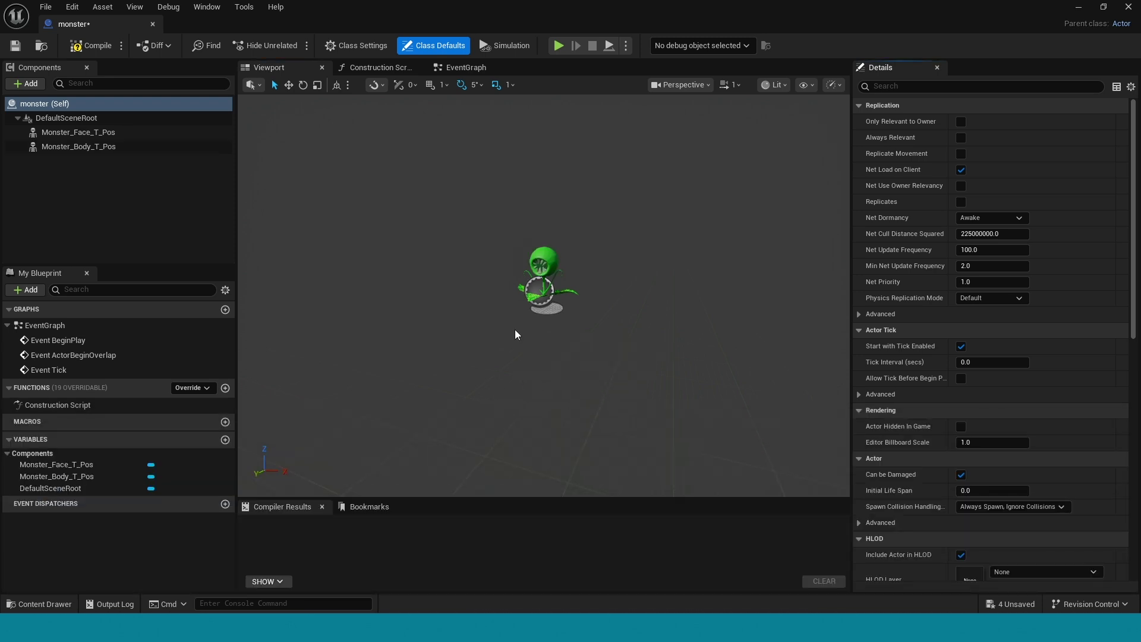
- Set the Scale of both the face and body mesh components to 5
left_click(103, 130)
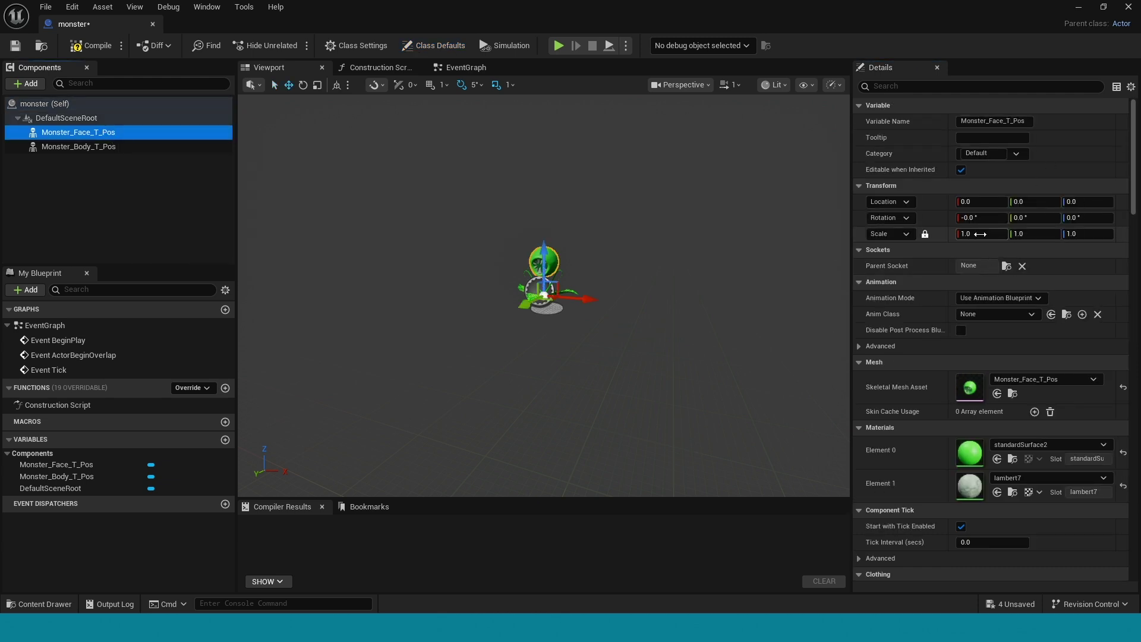
left_click(986, 234)
type("53")
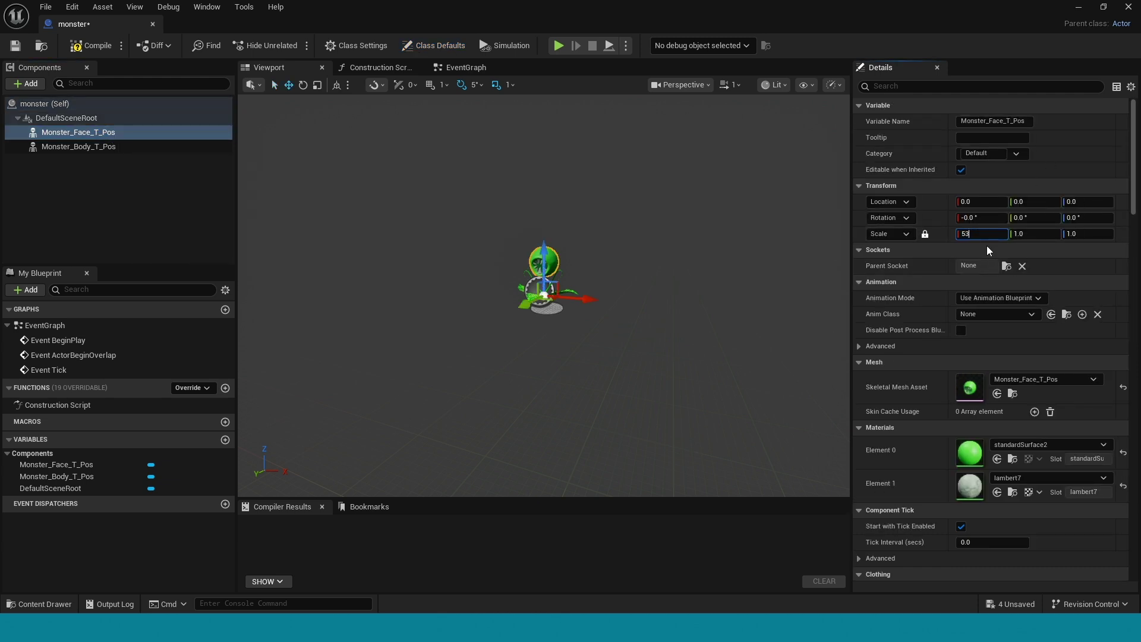
key("BackSpace")
key("Return")
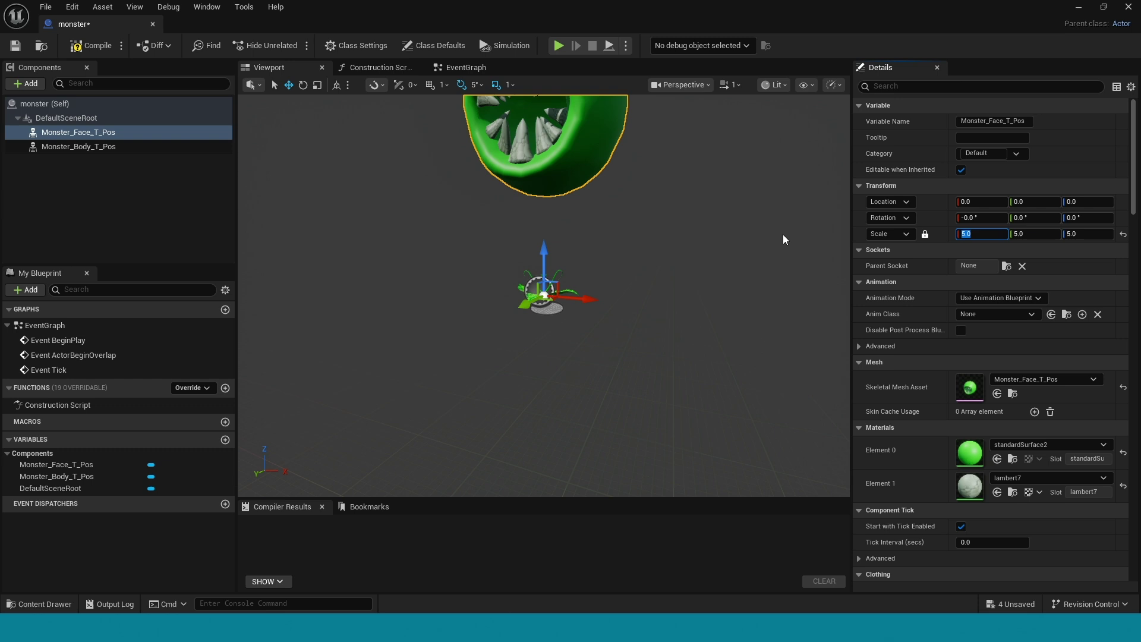
left_click(66, 117)
left_click(79, 146)
left_click(963, 234)
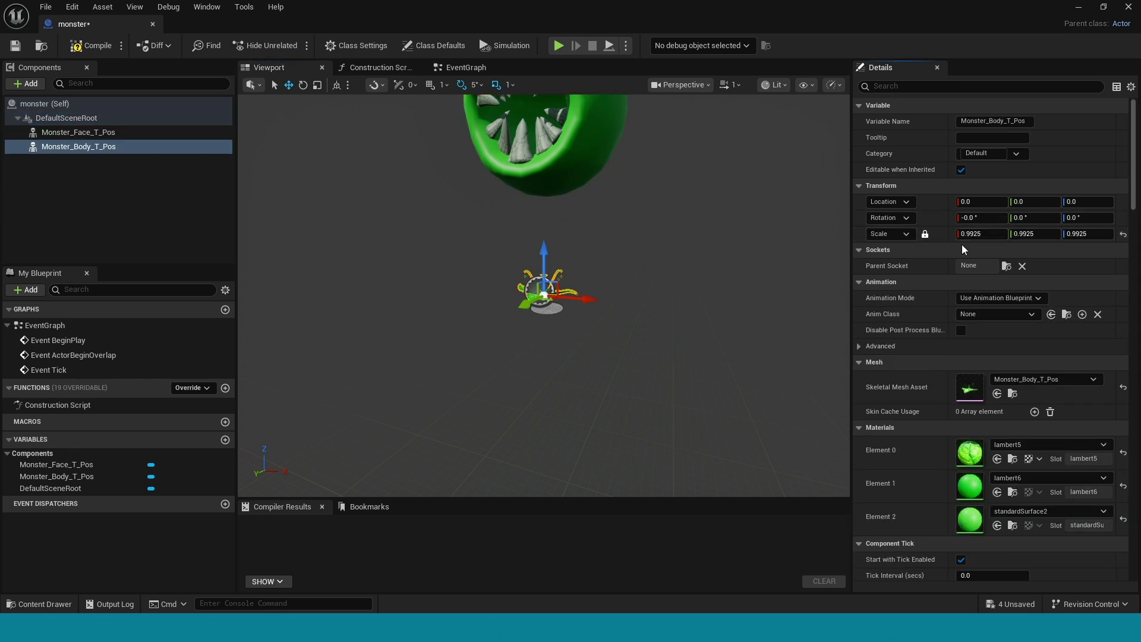
type("5")
key("Return")
left_click_drag(636, 359, 487, 325)
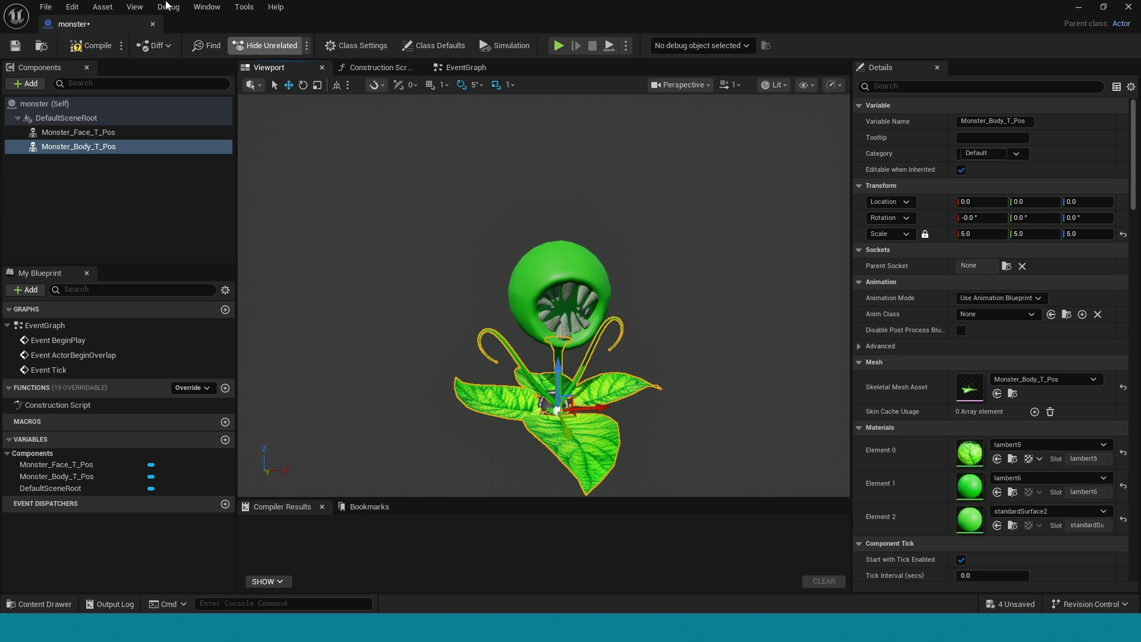
- Add a Sphere Collision component under Monster_Body_T_Pos
left_click(25, 84)
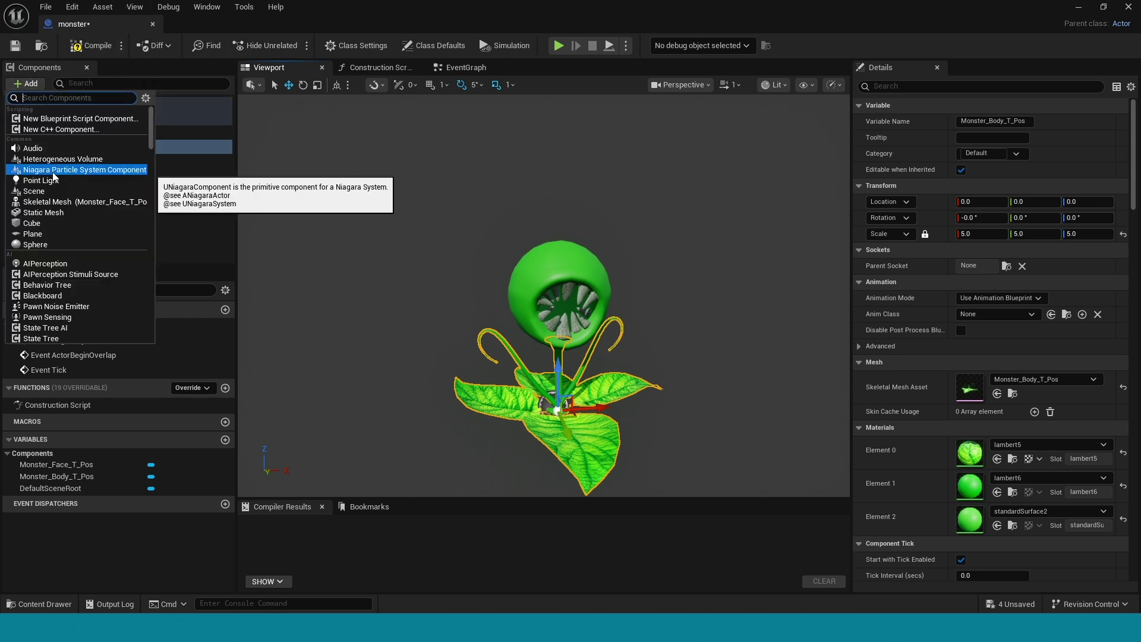
type("spher")
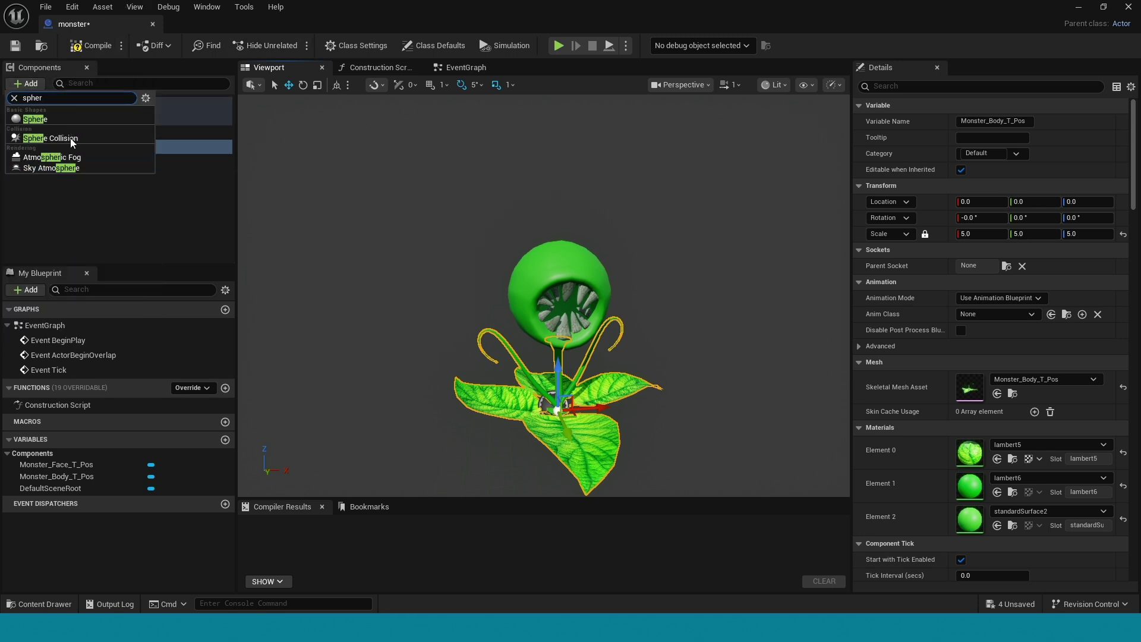
left_click(50, 137)
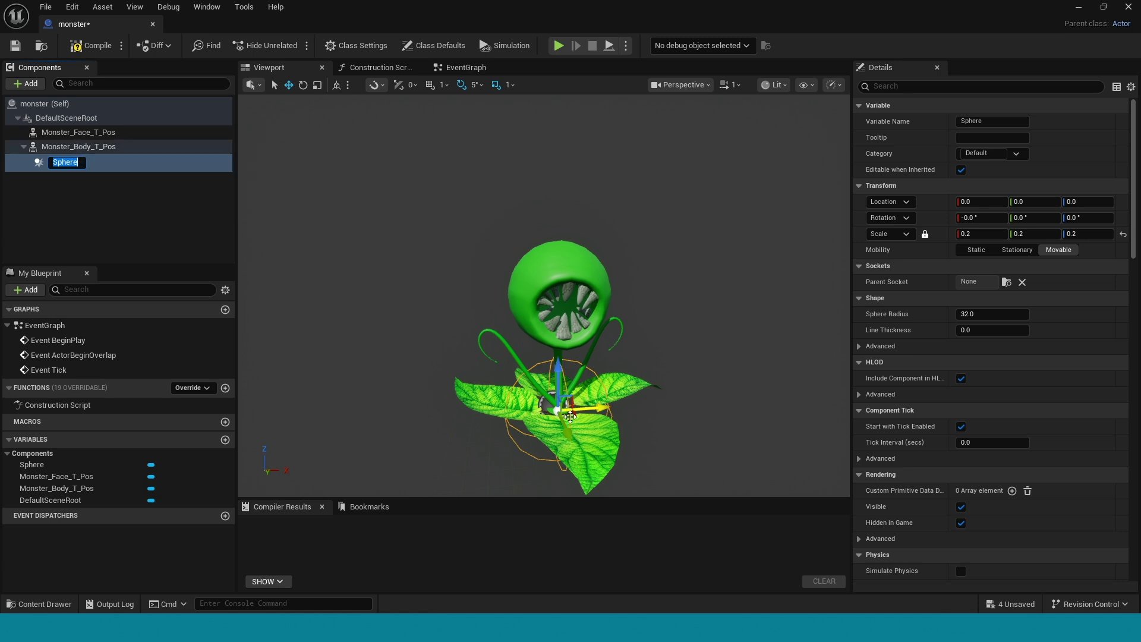
- Set the sphere's Scale to 2 and compile the monster Blueprint
left_click(985, 234)
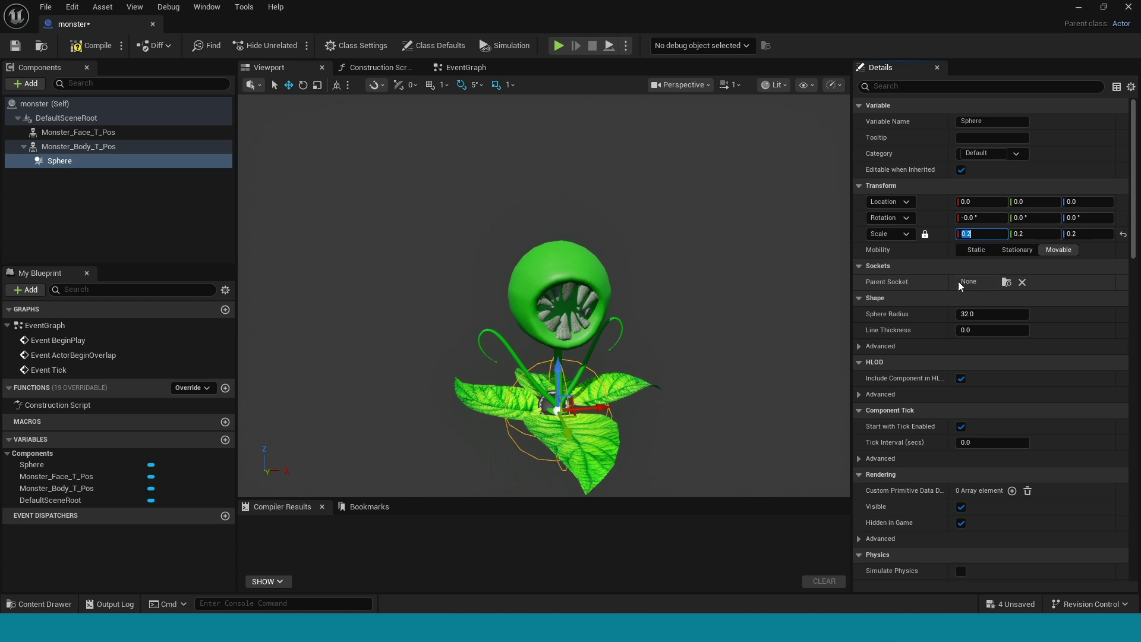
type("5")
key("Return")
scroll(748, 348, "down", 5)
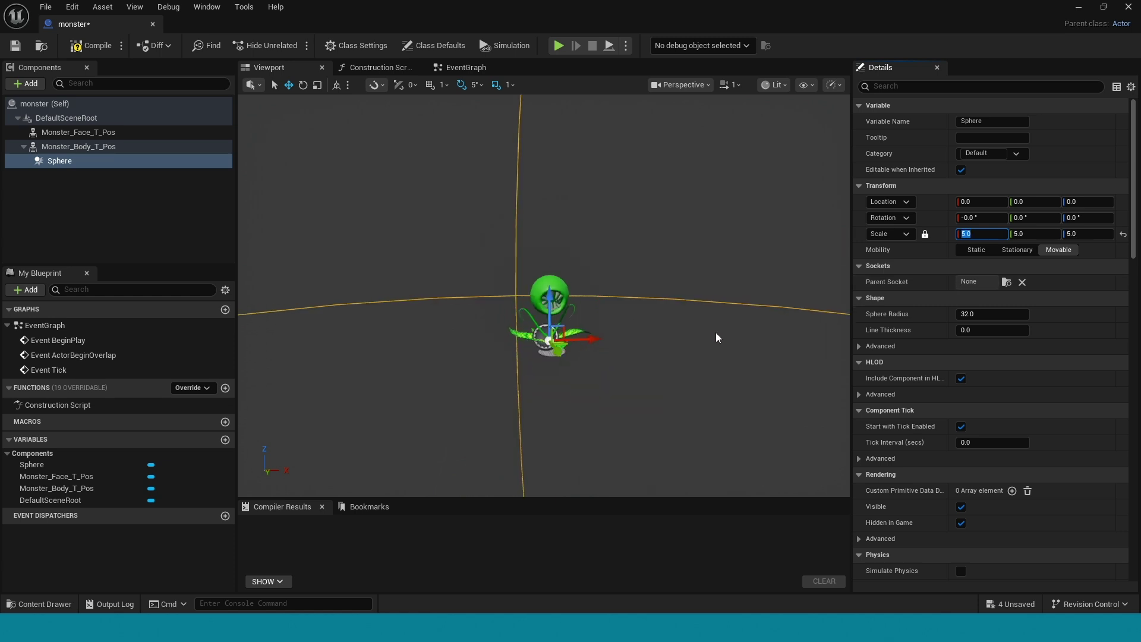
type("2")
key("Return")
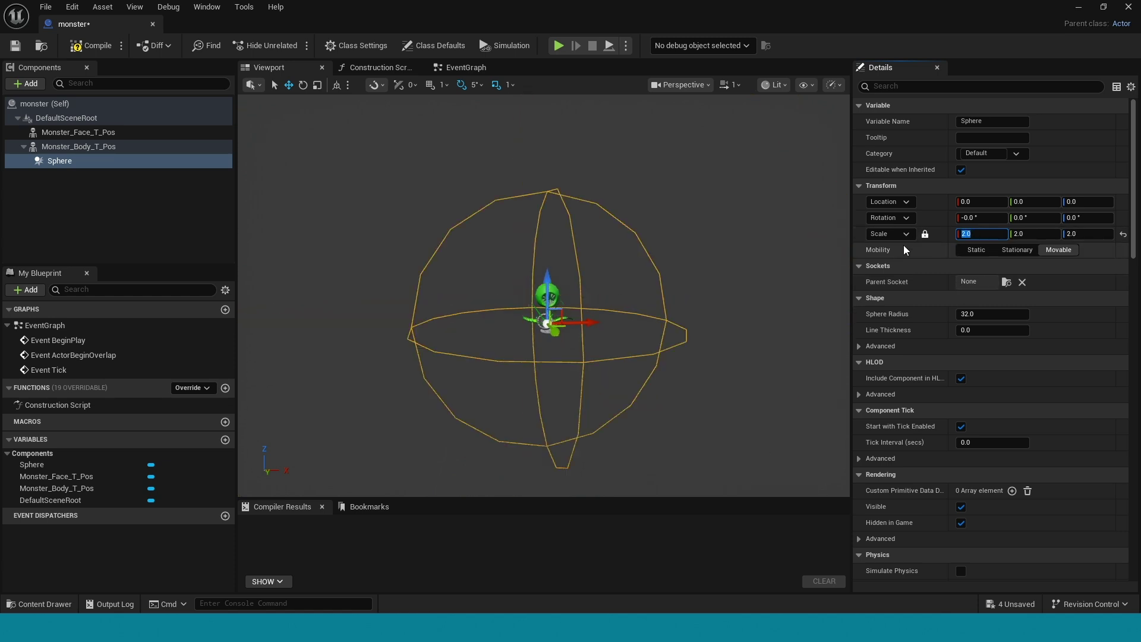
left_click(92, 46)
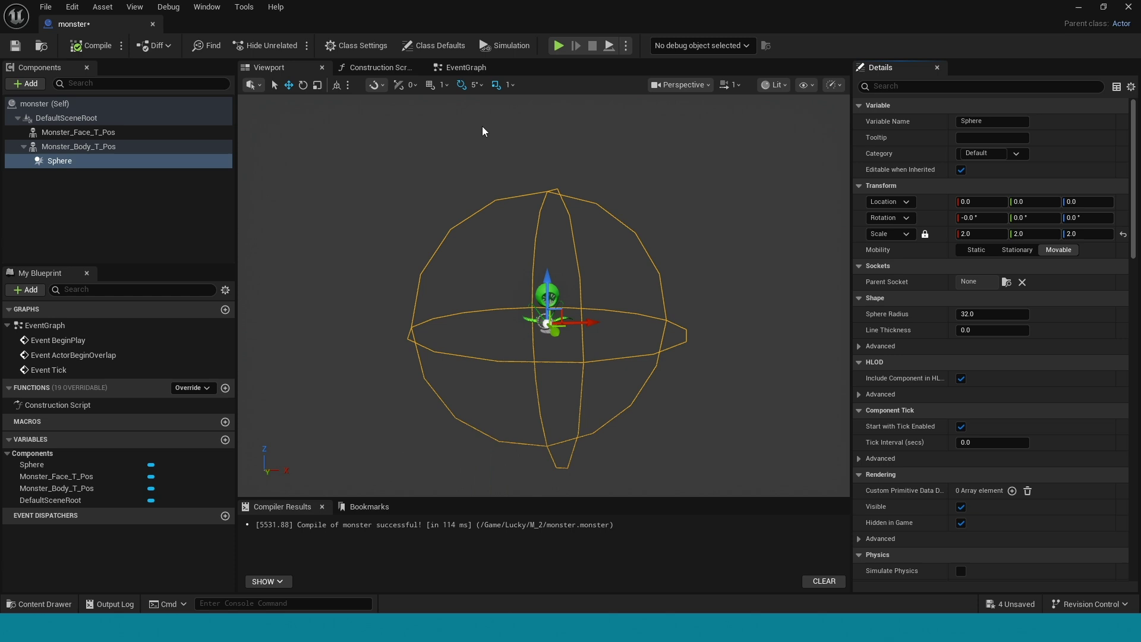
- Add the sphere's begin-overlap event with an Is Valid check on the overlapping component
left_click(466, 67)
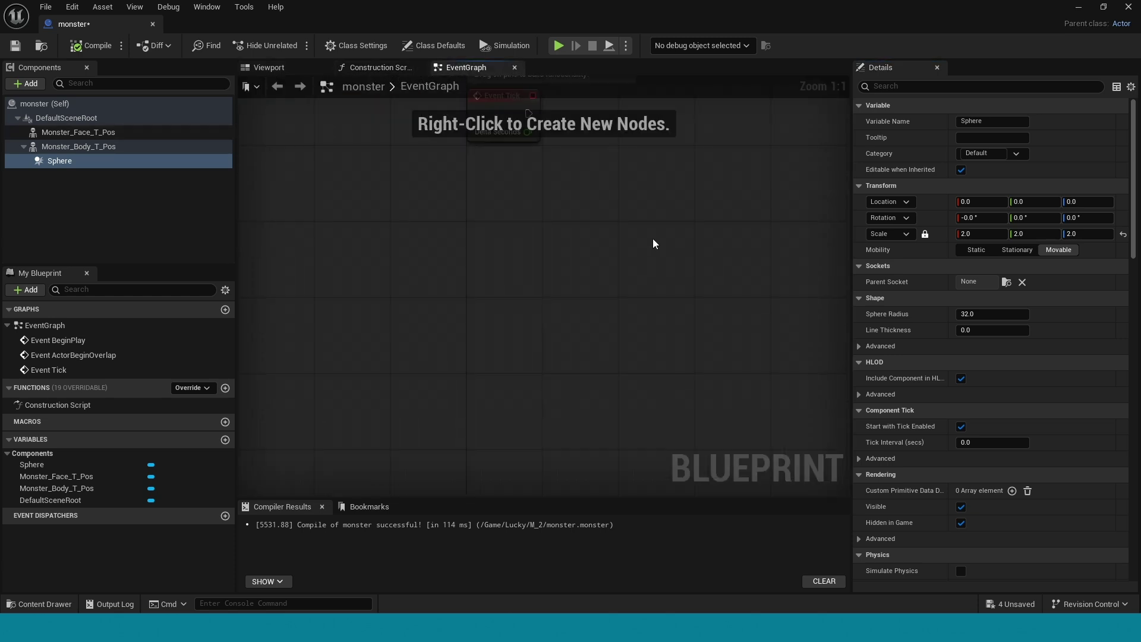
right_click(118, 167)
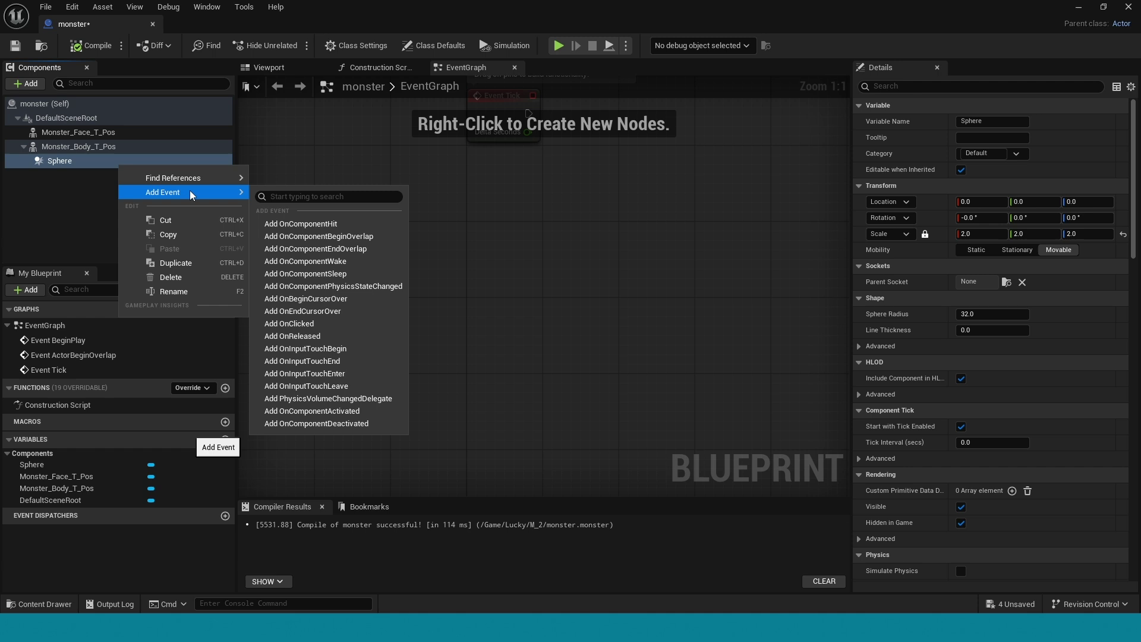
mouse_move(178, 191)
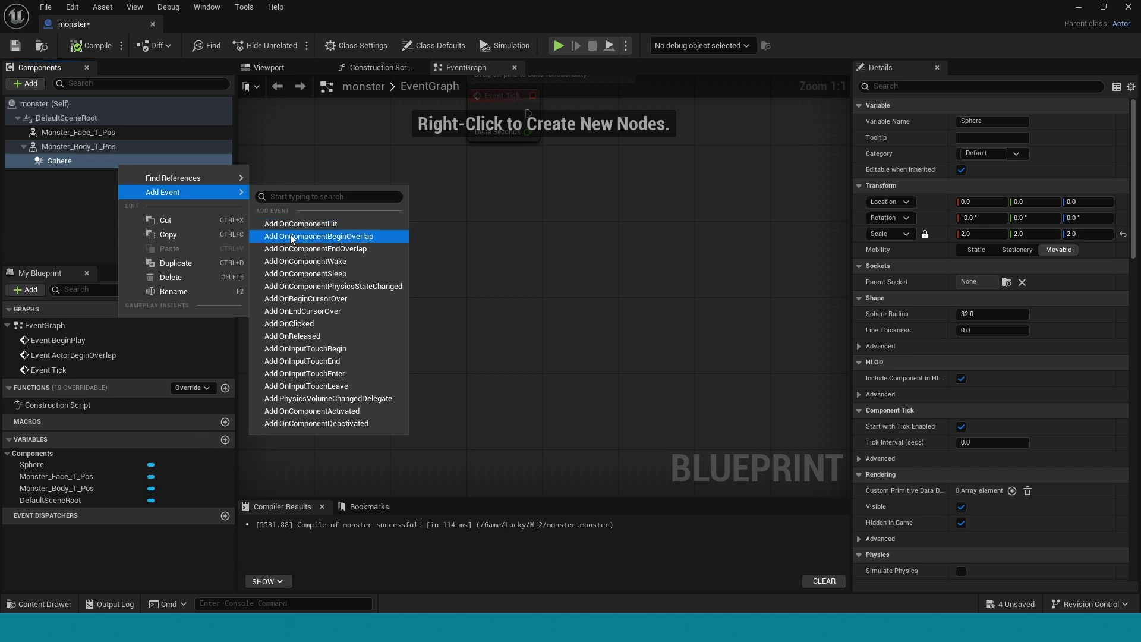
left_click(292, 237)
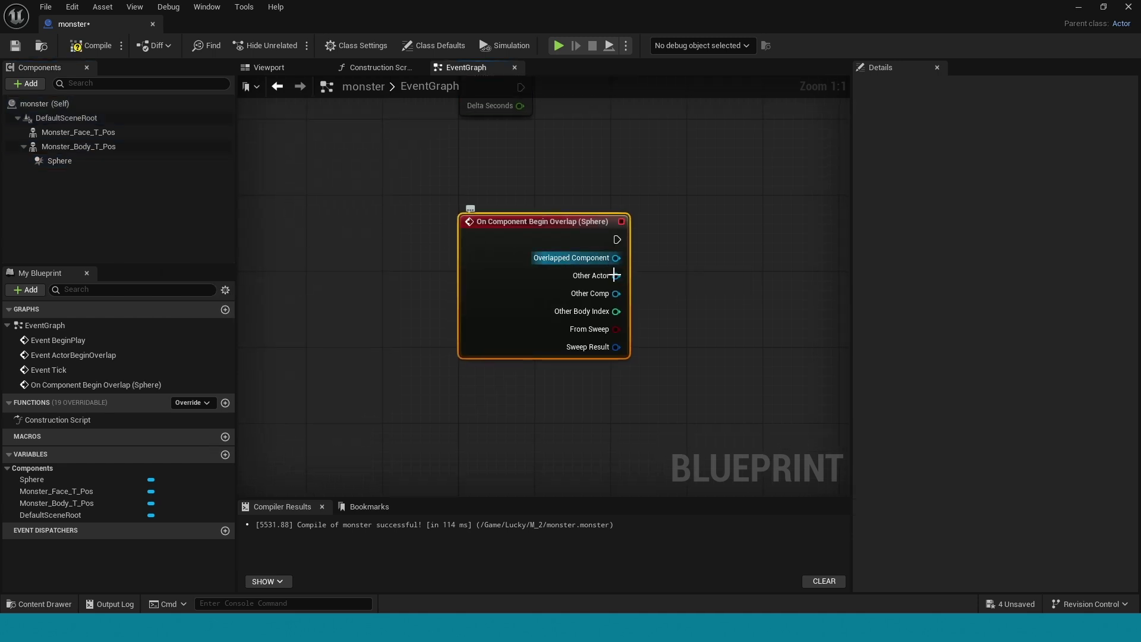
left_click_drag(617, 294, 702, 274)
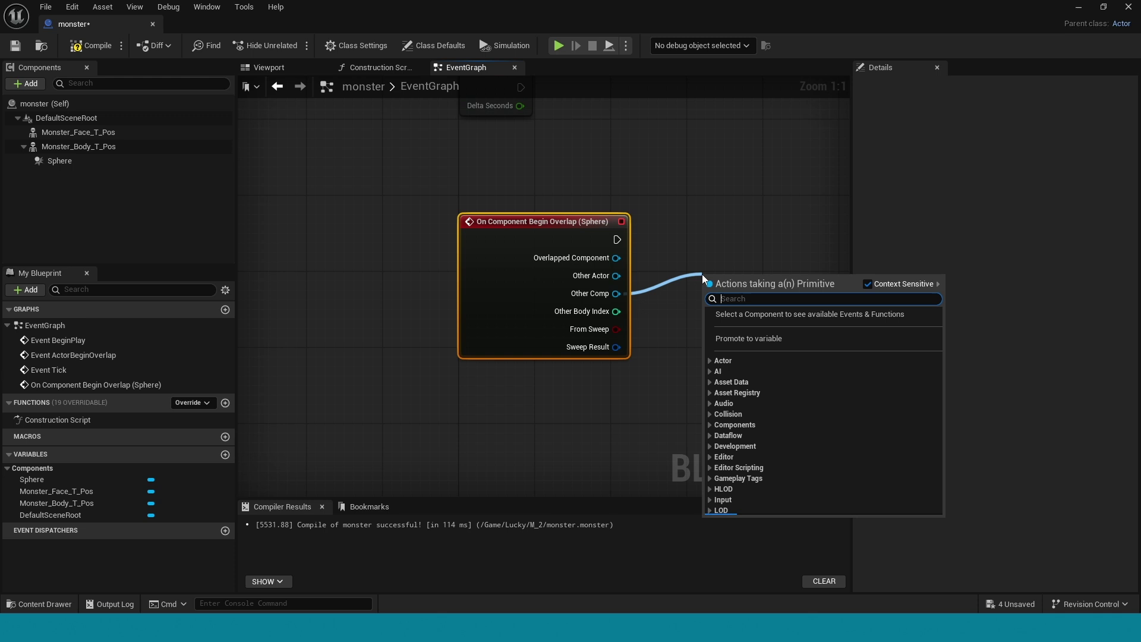
type("i")
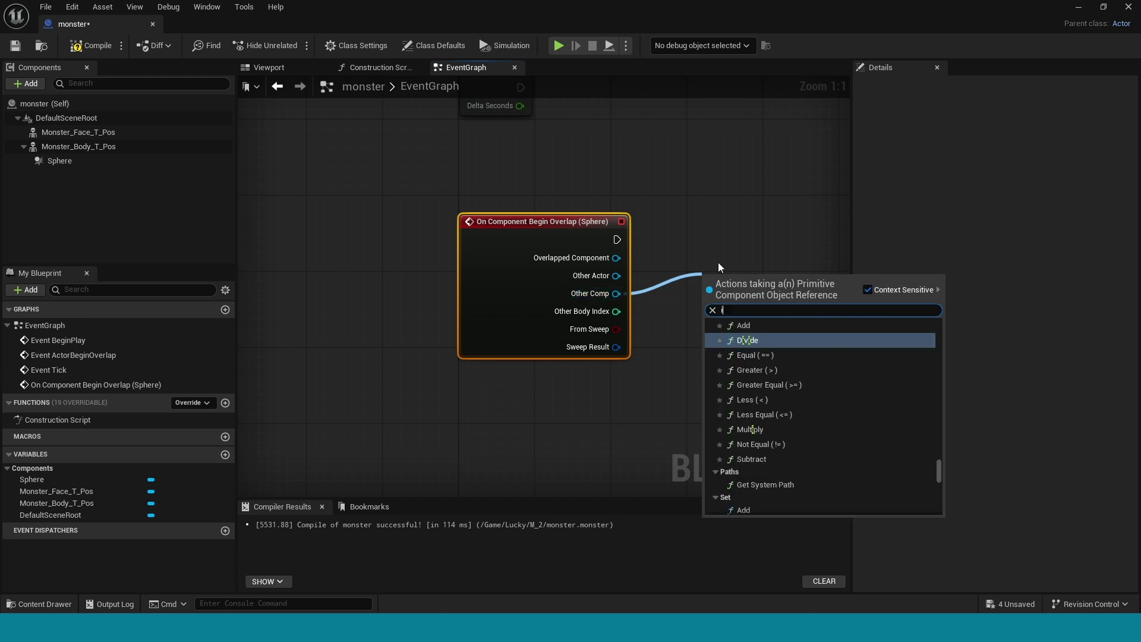
type("svali")
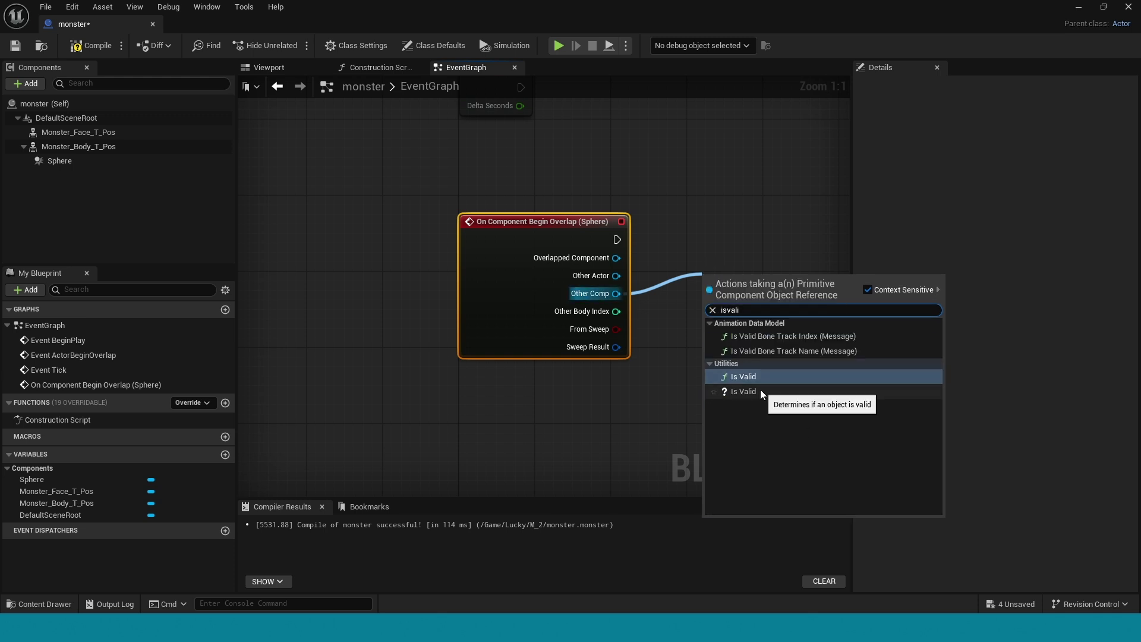
left_click(761, 391)
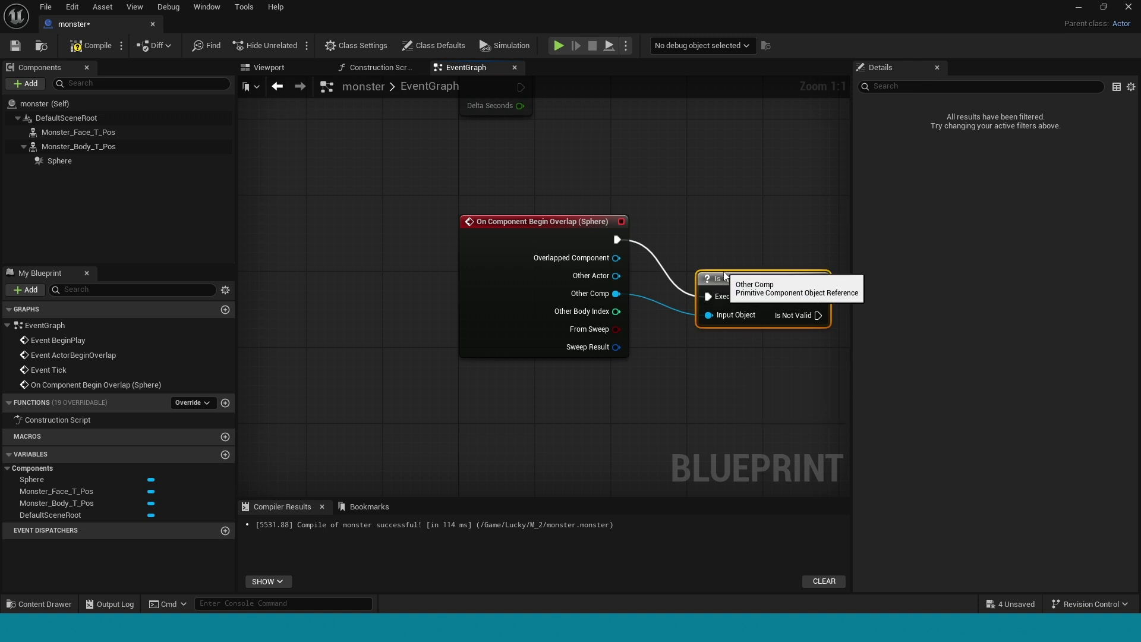
left_click_drag(755, 281, 746, 250)
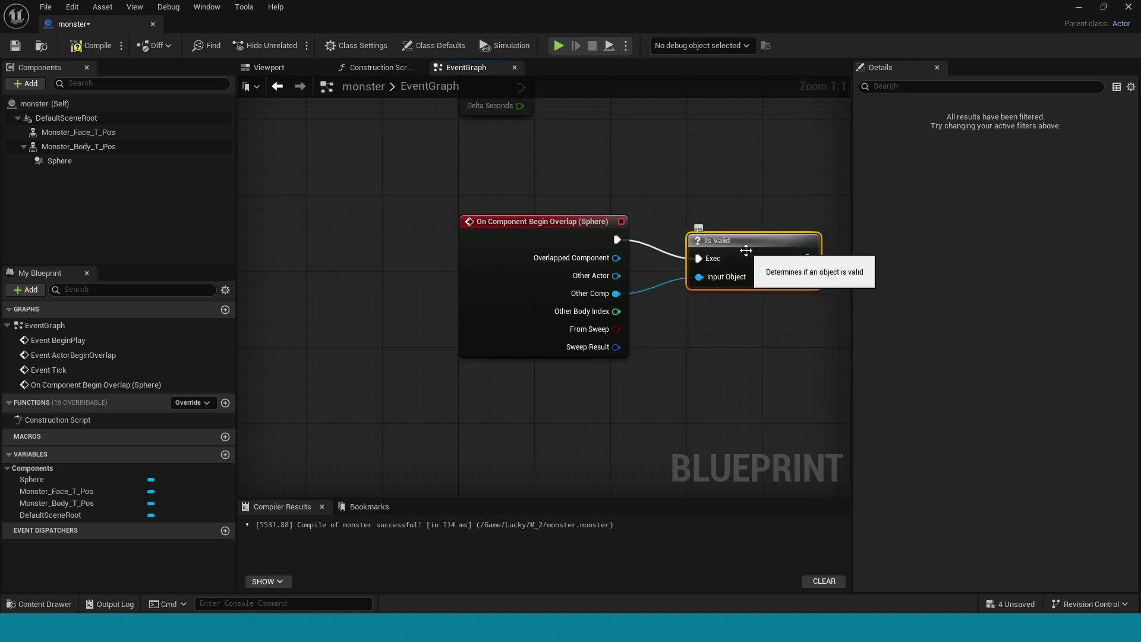
- Add a Branch node after Is Valid's valid output
left_click_drag(807, 259, 842, 261)
type("b")
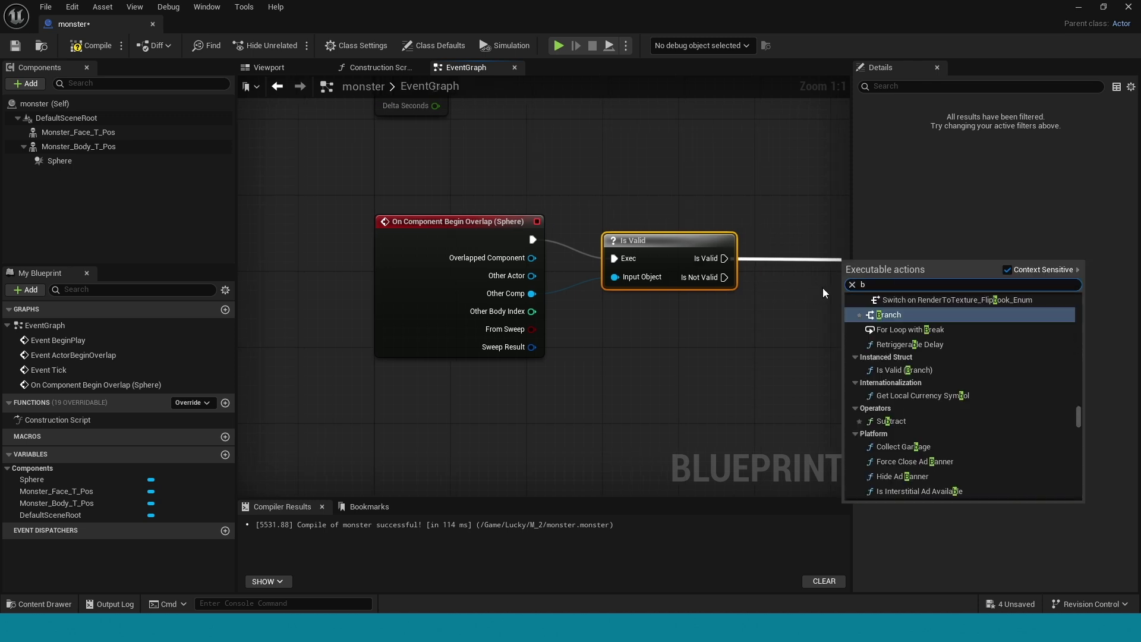
key("Return")
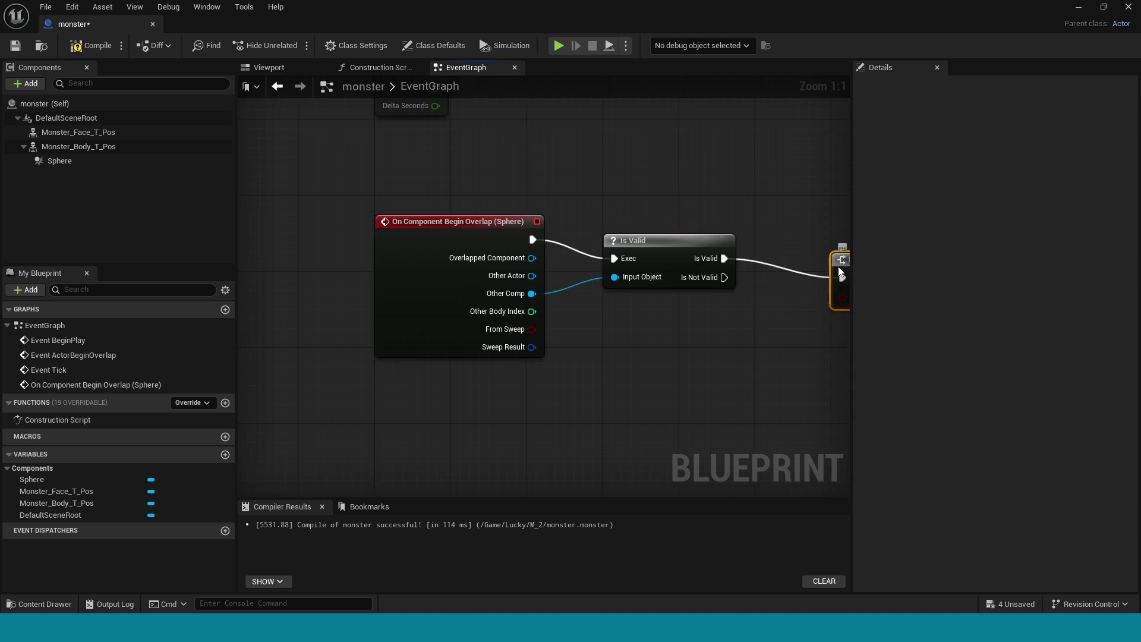
- Check Other Actor's validity and feed its Actor Has Tag result into the Branch Condition
left_click_drag(769, 256, 769, 246)
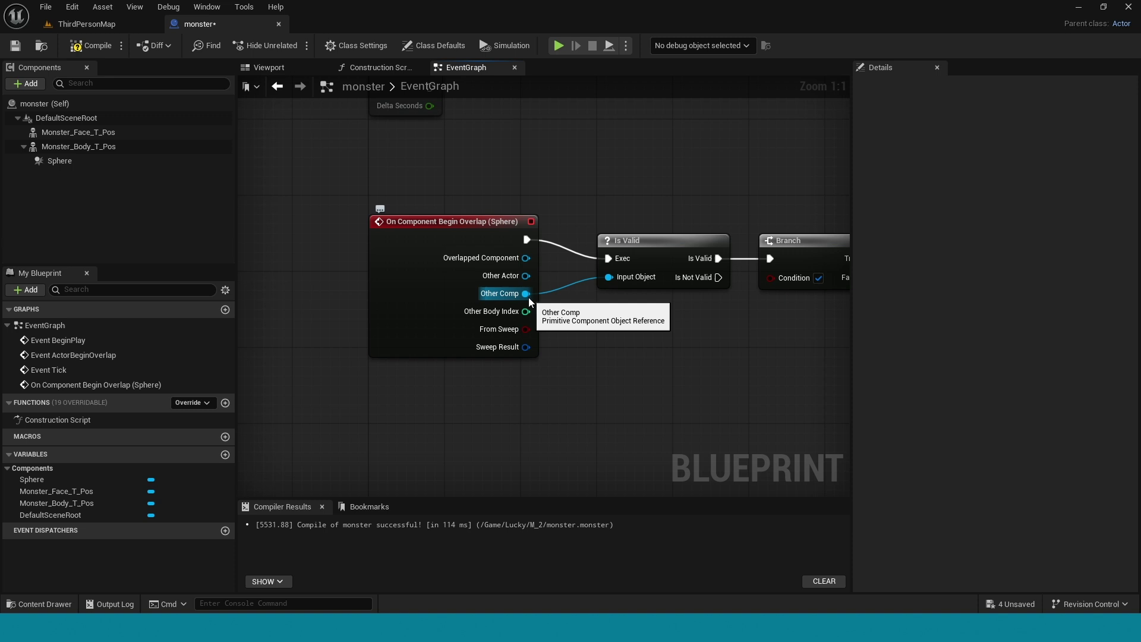
mouse_move(609, 277)
left_mouse_down()
mouse_move(522, 282)
mouse_move(635, 354)
left_mouse_up()
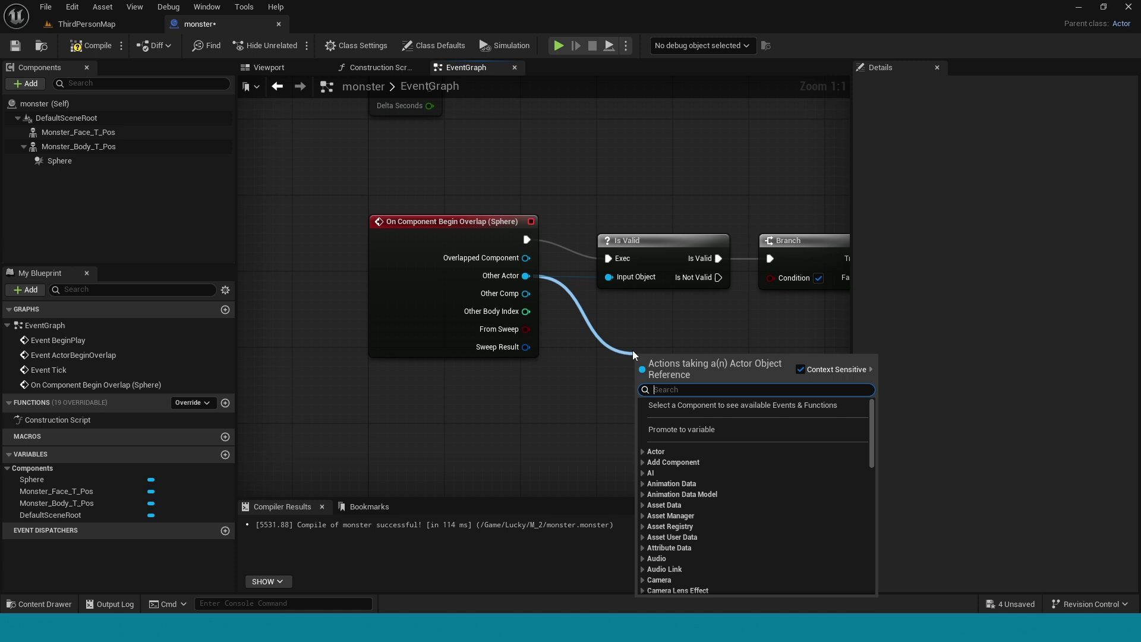
type("has ")
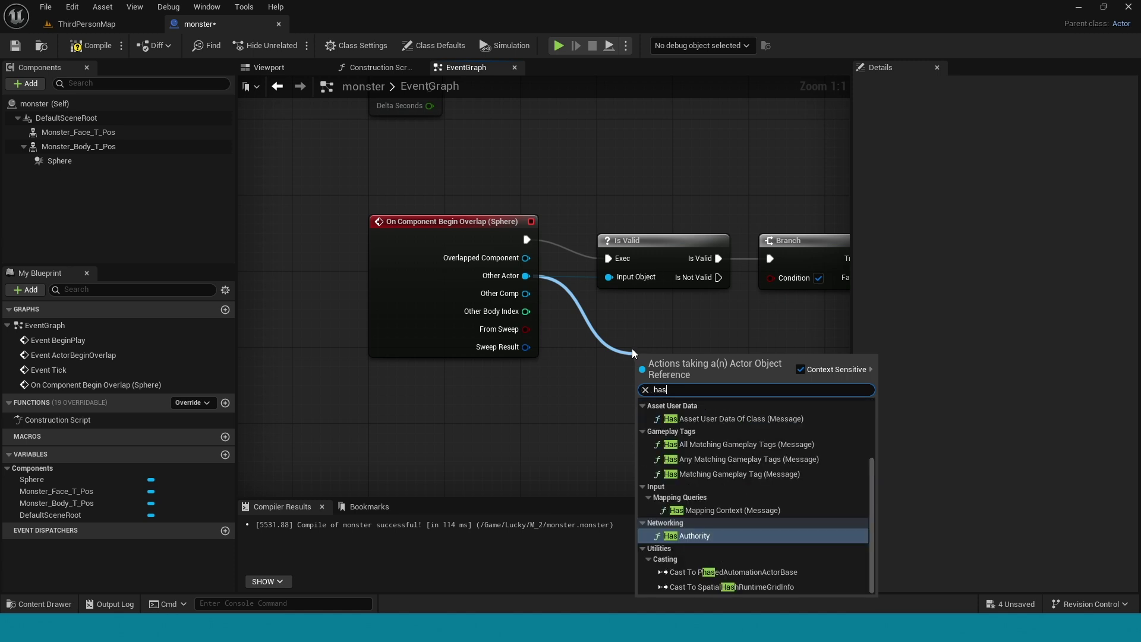
type("t")
left_click(717, 415)
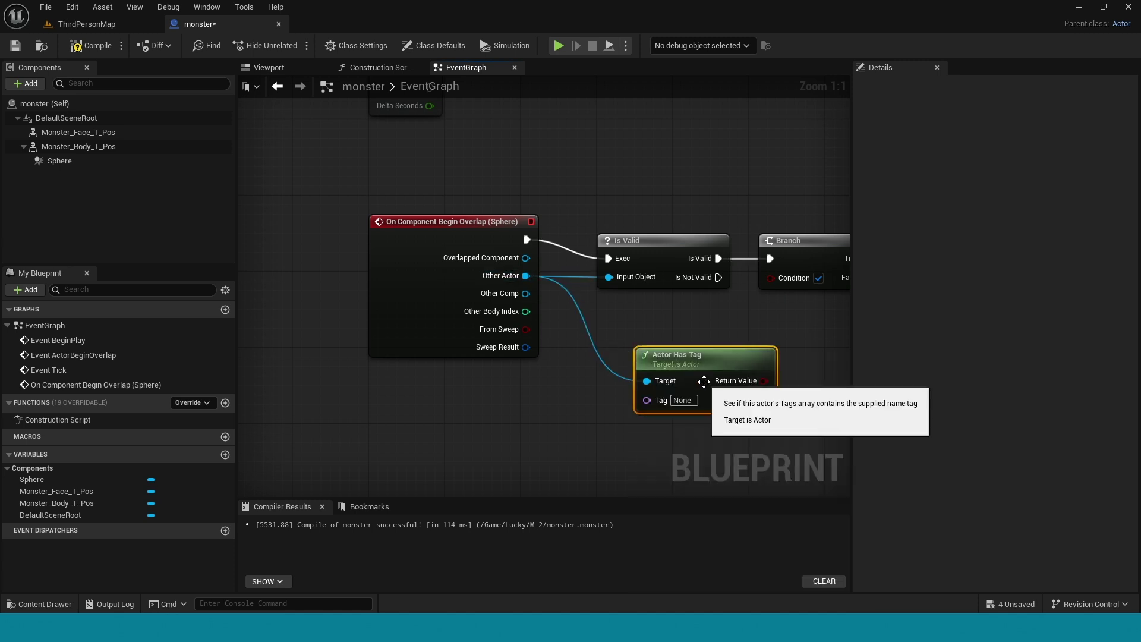
left_click_drag(763, 381, 771, 277)
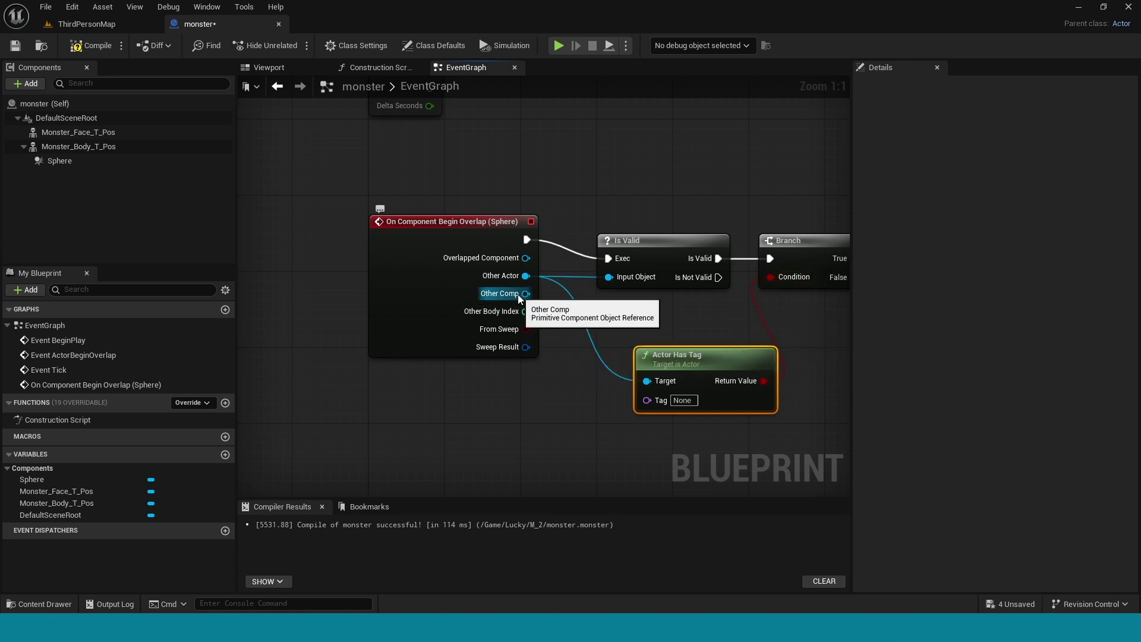
- Promote Other Actor to a variable named 'target' and set it on the Branch's True path
mouse_move(526, 277)
left_mouse_down()
mouse_move(659, 324)
mouse_move(800, 333)
left_mouse_up()
left_click(851, 409)
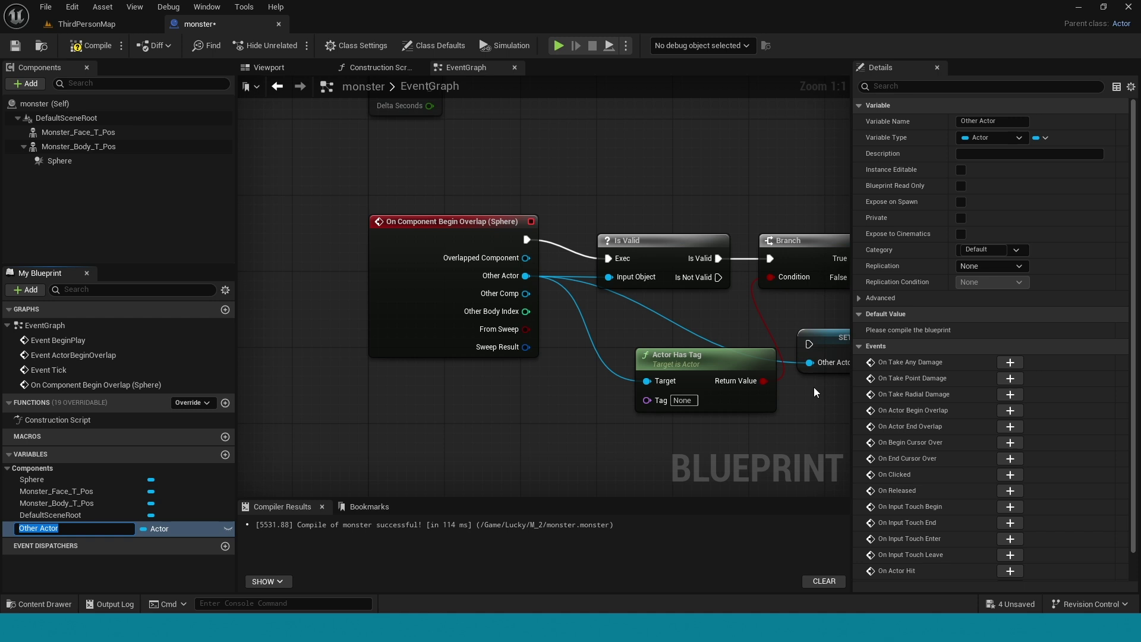
left_click(803, 424)
right_click_drag(758, 452, 524, 463)
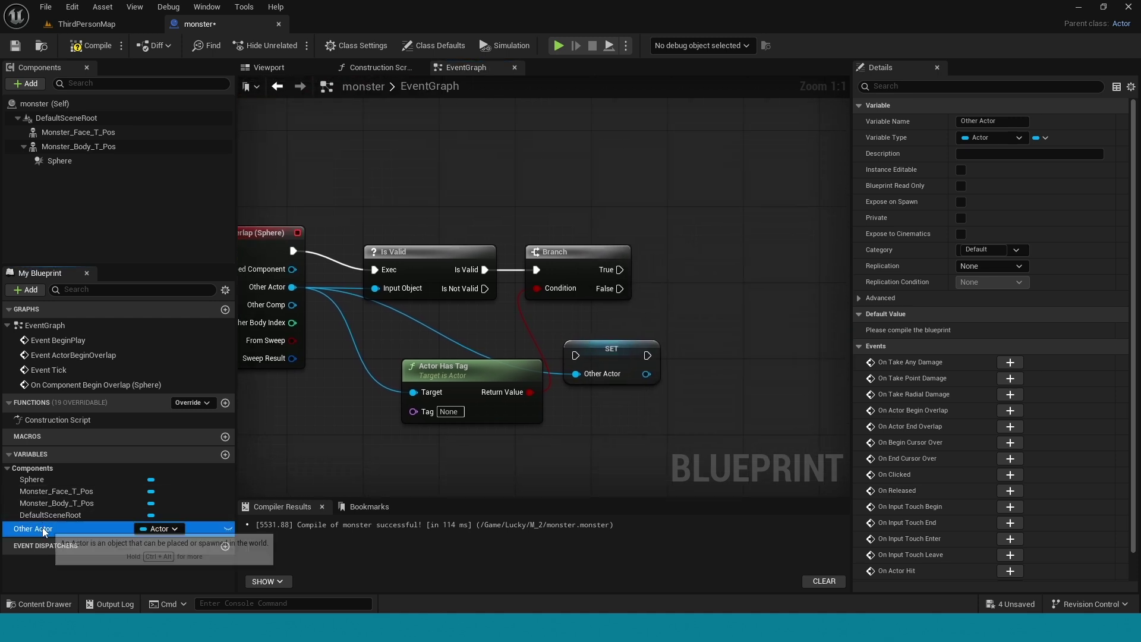
key("F2")
type("target")
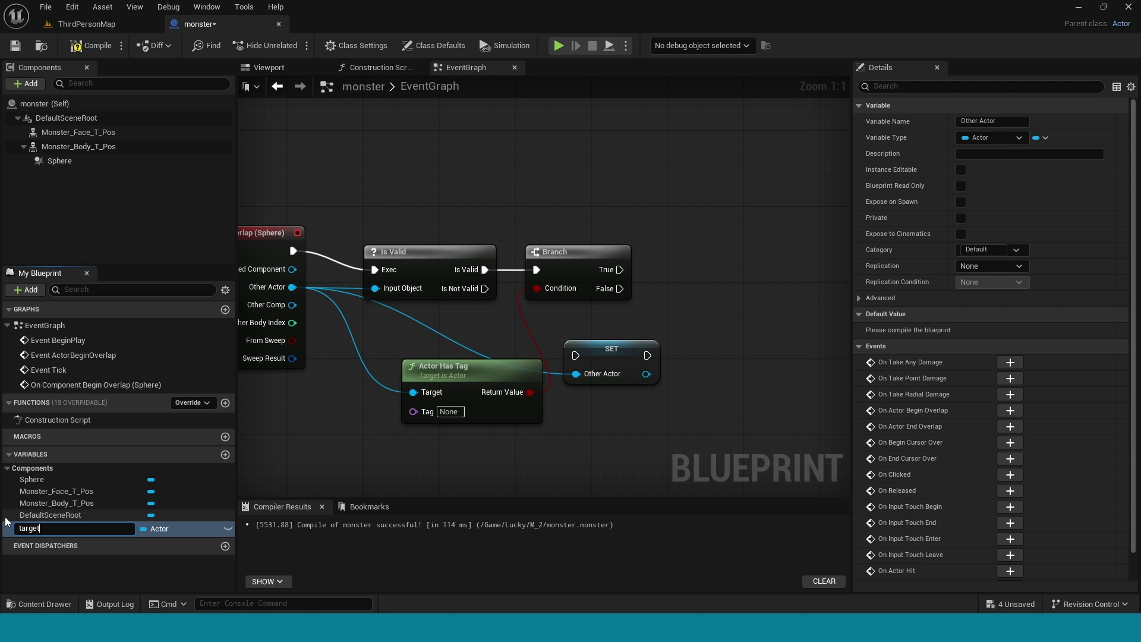
key("Return")
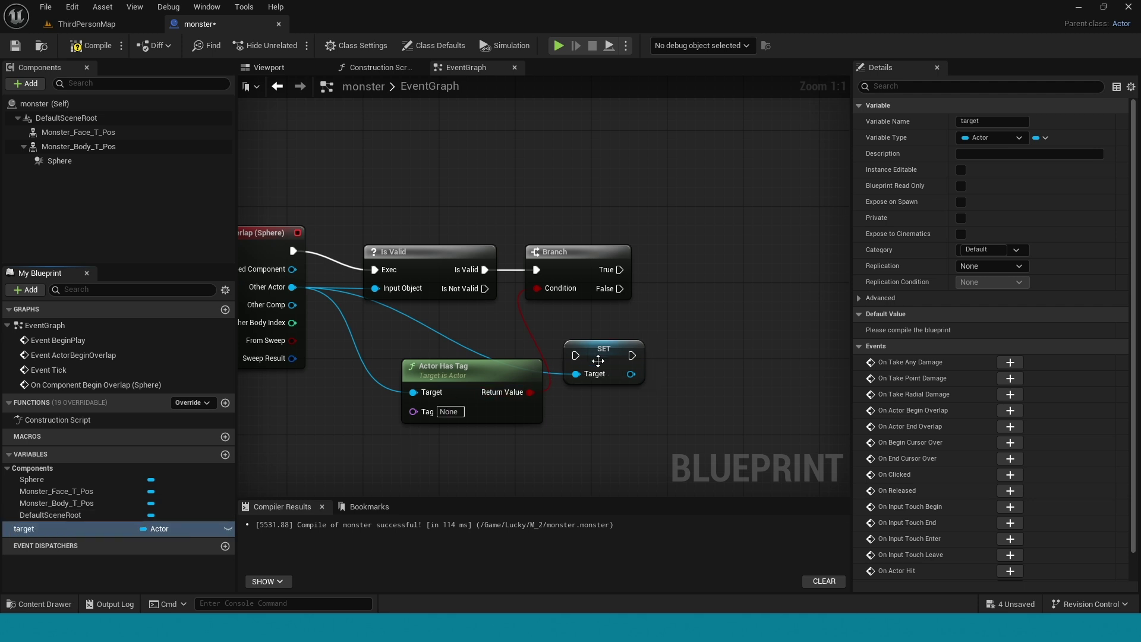
mouse_move(598, 361)
left_mouse_down()
mouse_move(644, 347)
mouse_move(696, 281)
left_mouse_up()
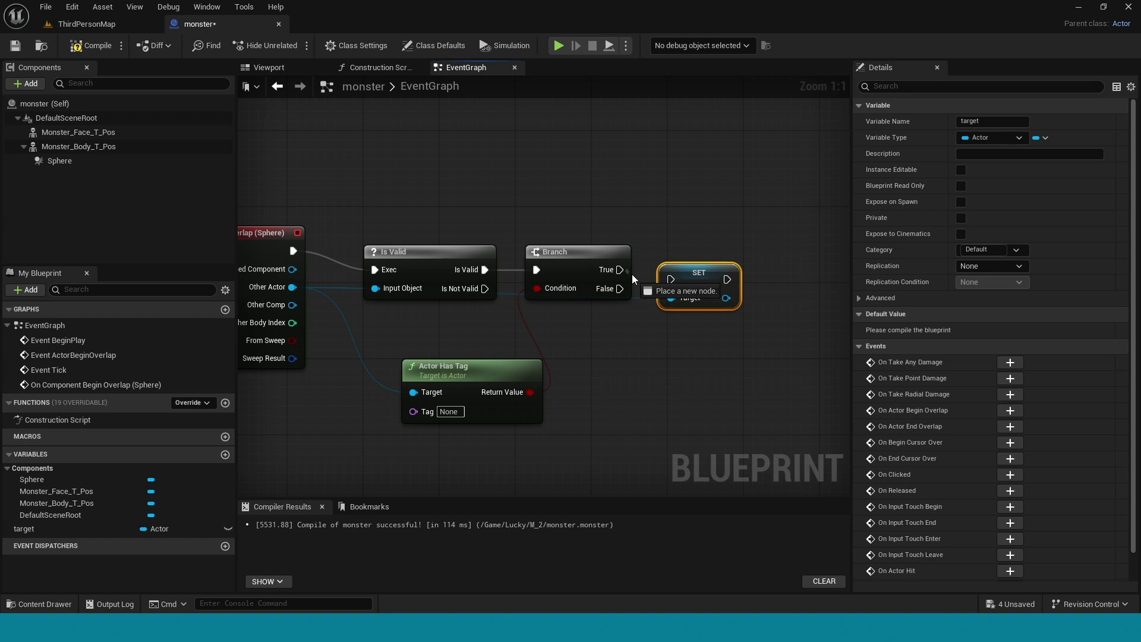
left_click_drag(620, 269, 709, 290)
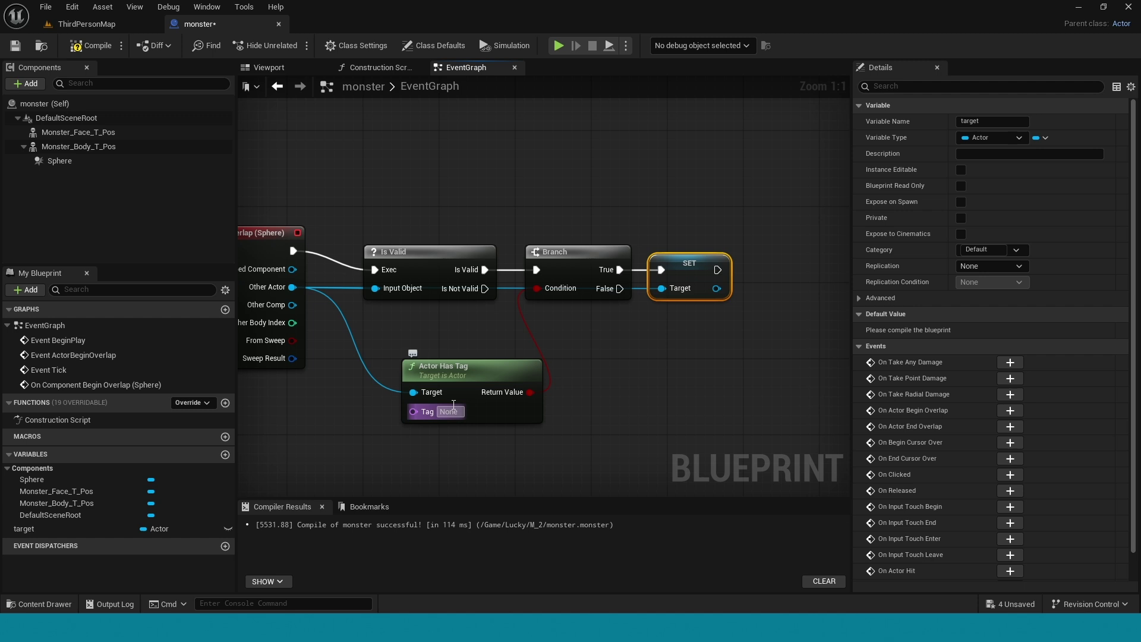
mouse_move(476, 404)
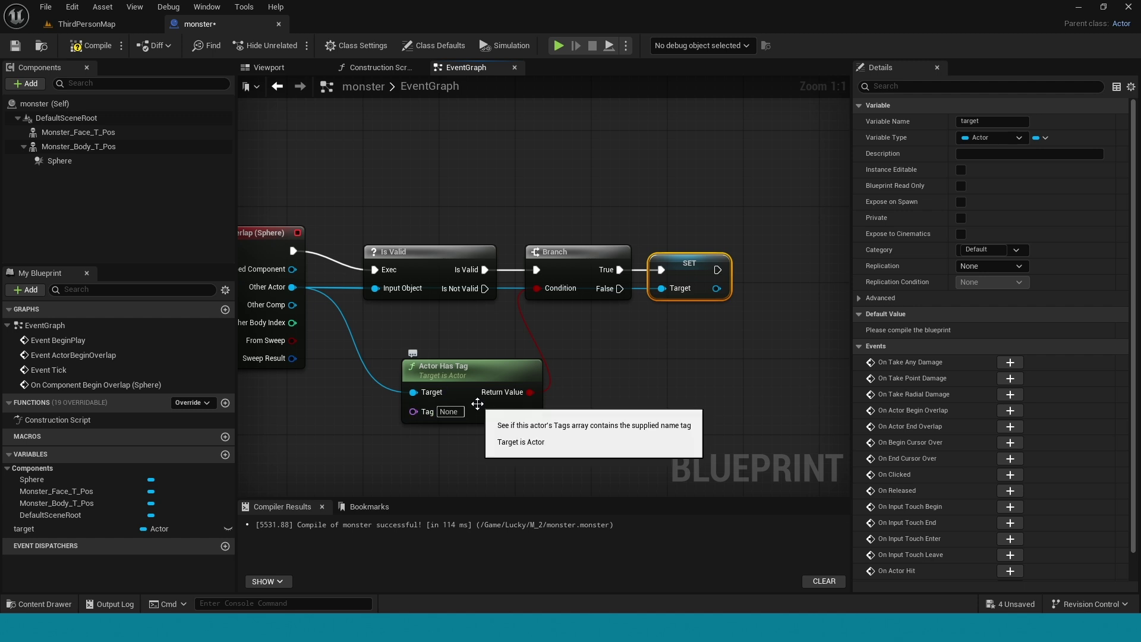
- Add an 'actor' Actor Tag to BP_ThirdPersonCharacter and compile it
key("ctrl+space")
left_click(354, 422)
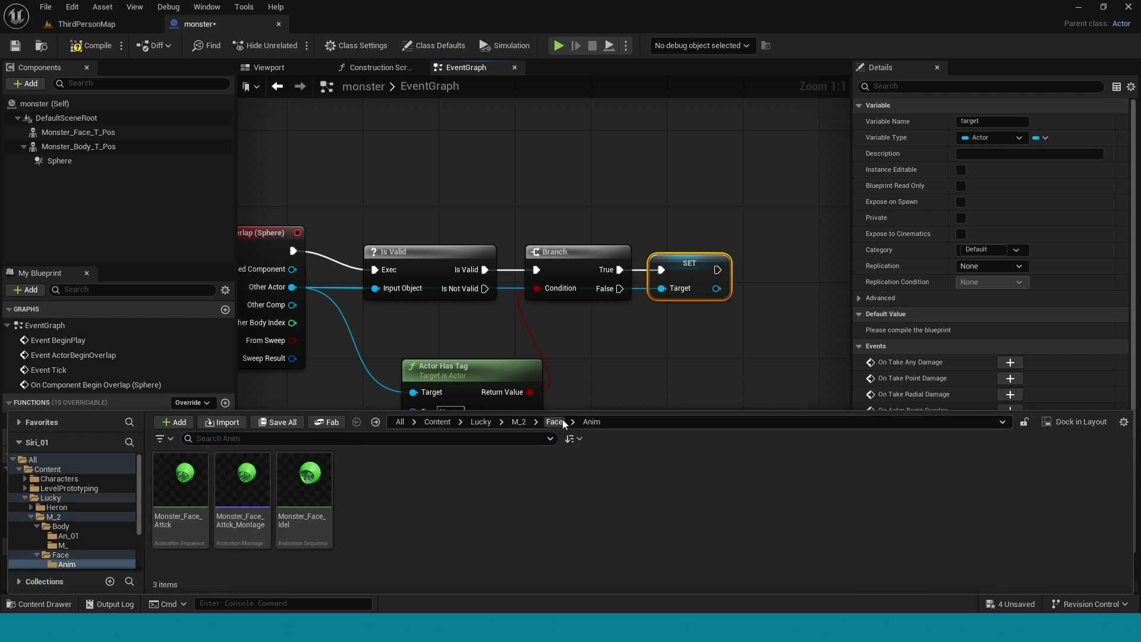
left_click(438, 422)
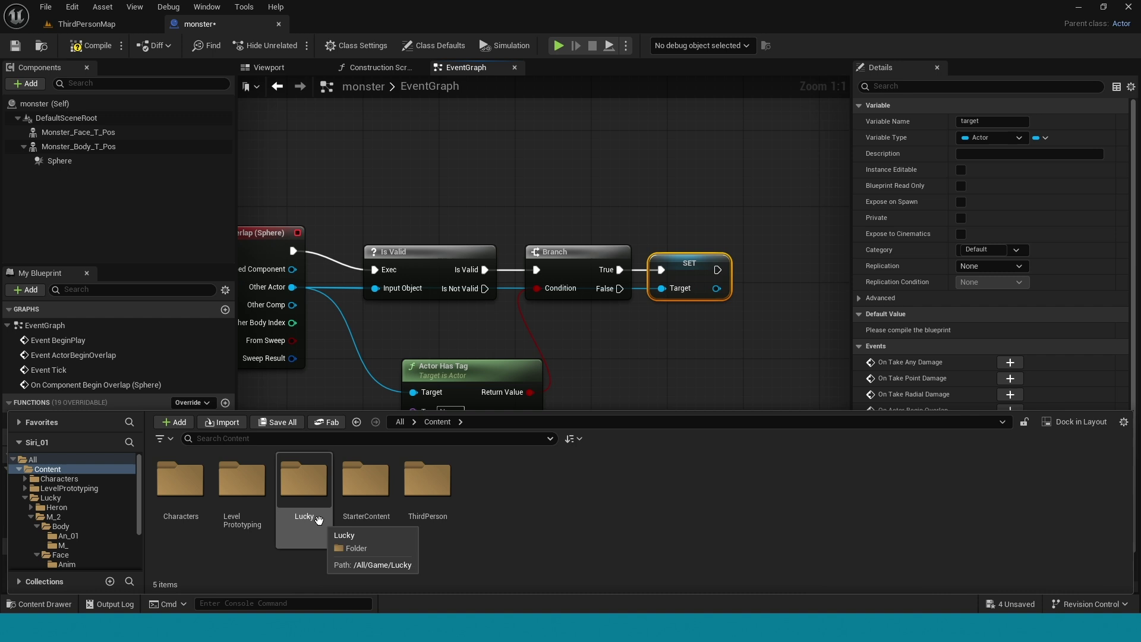
double_click(427, 481)
double_click(185, 493)
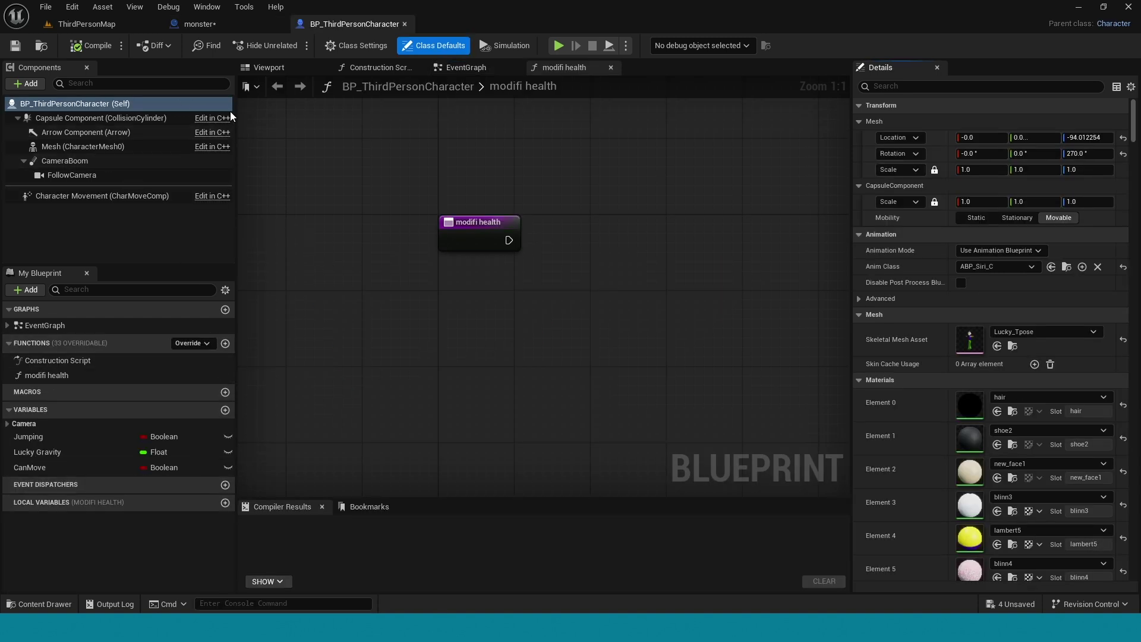
left_click(280, 69)
type("t")
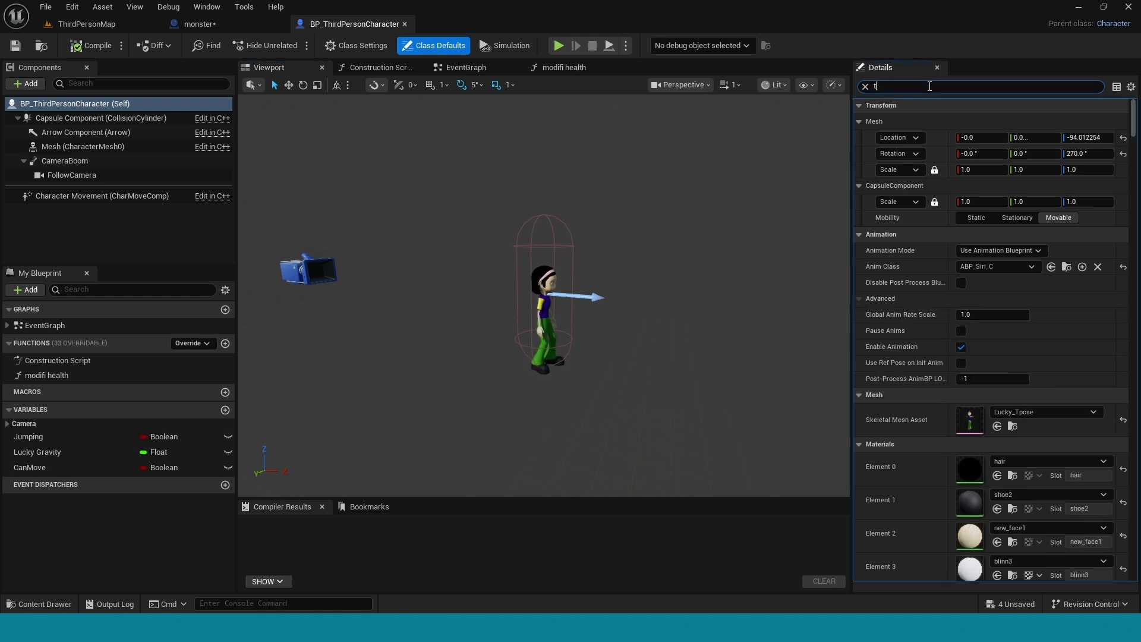
type("ags")
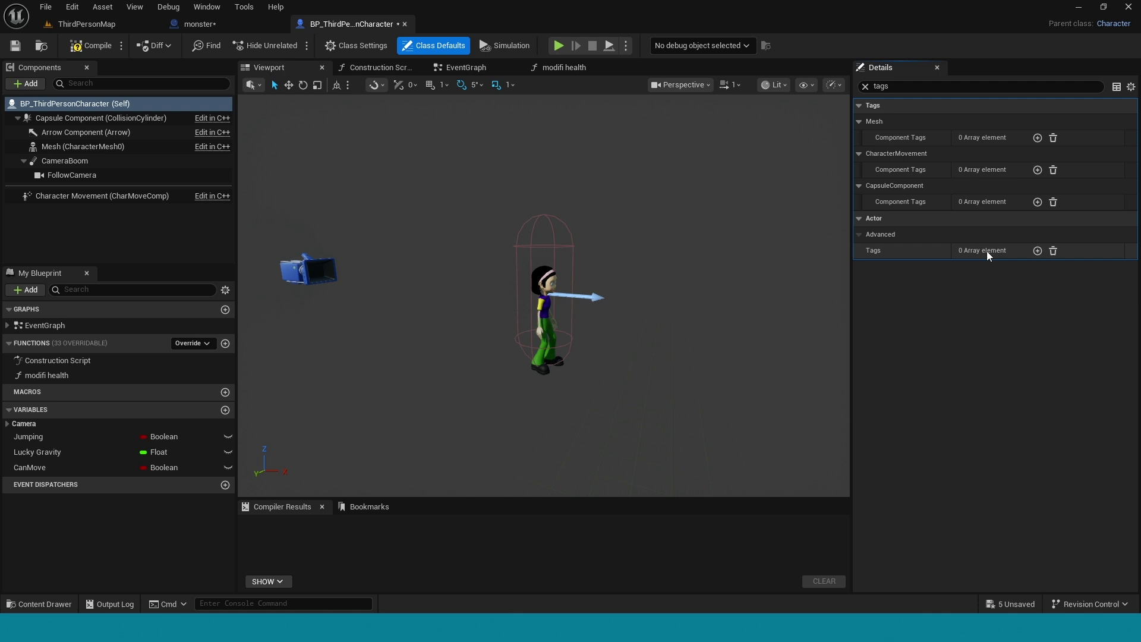
left_click(1038, 252)
type("actor")
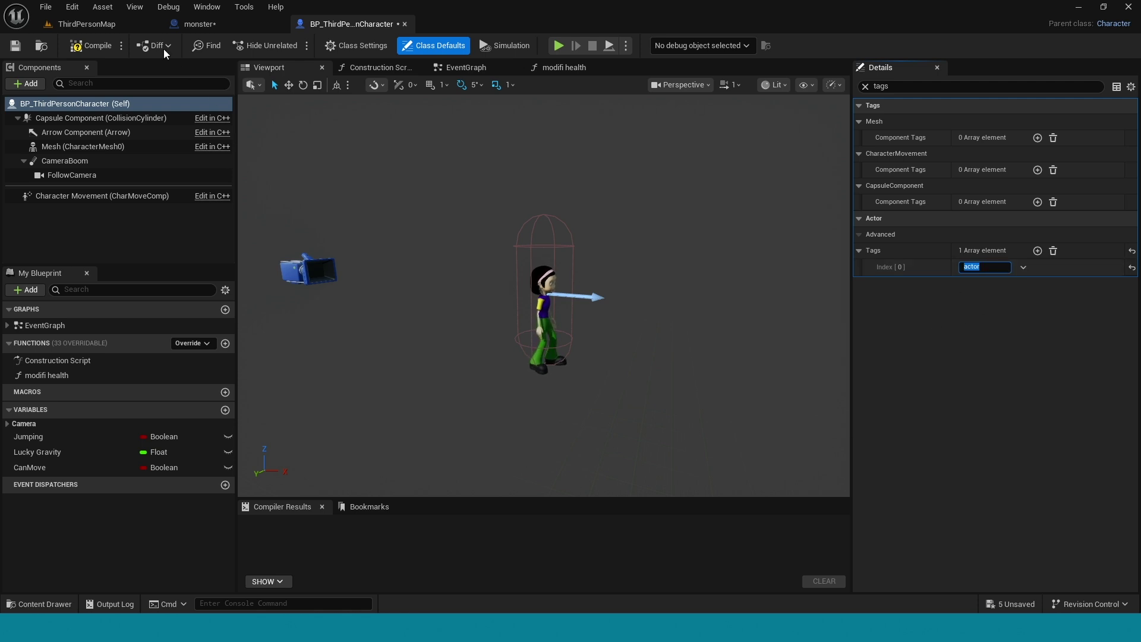
left_click(96, 47)
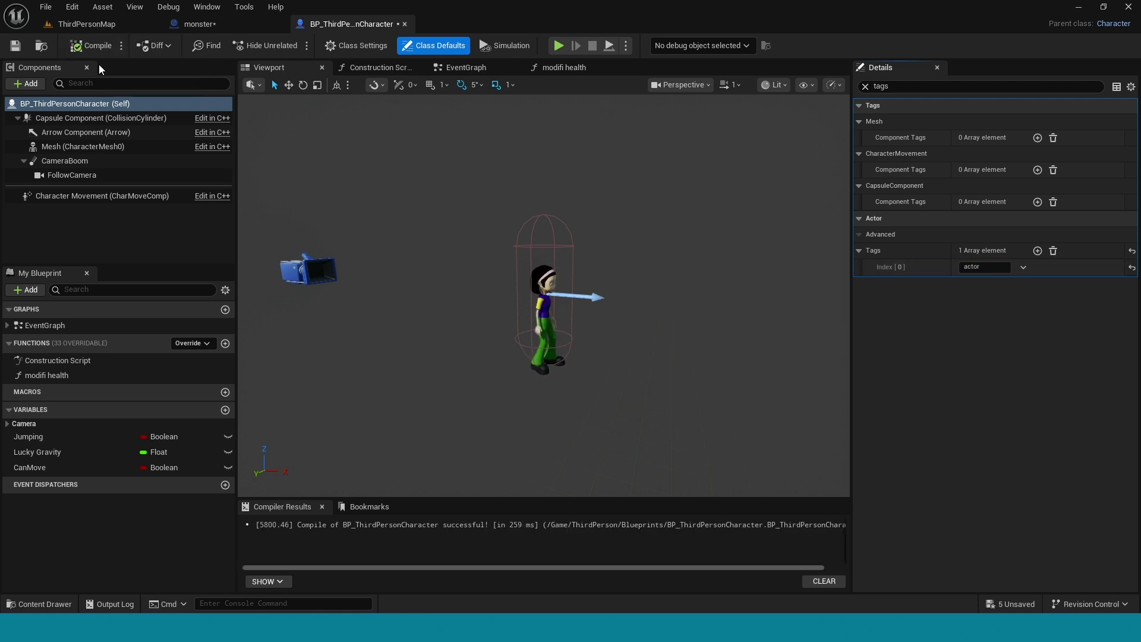
left_click(95, 46)
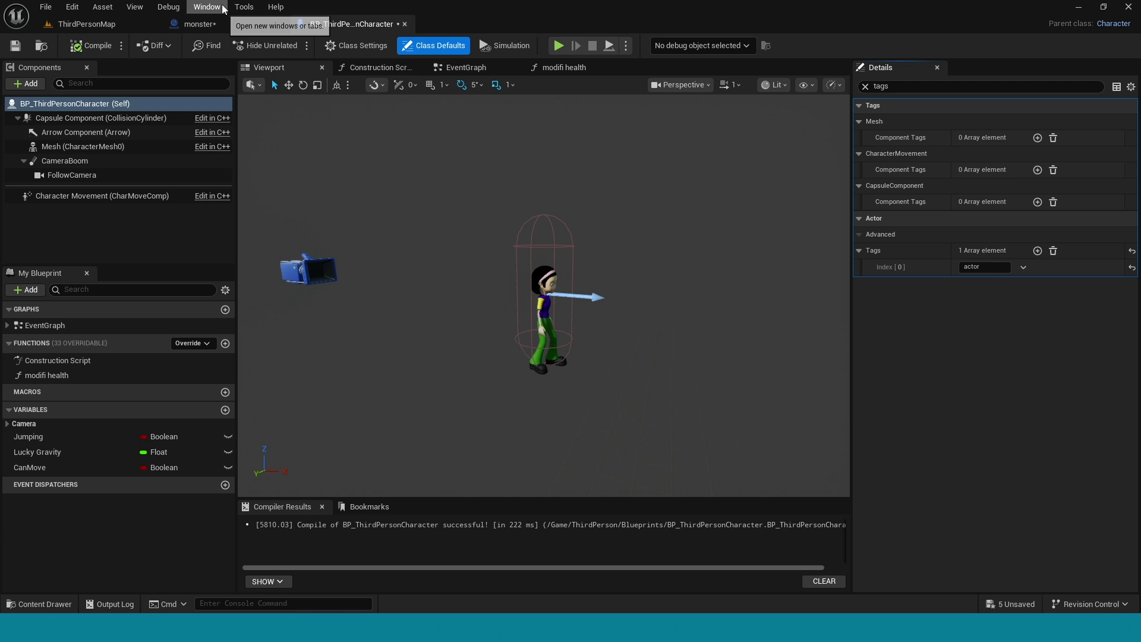
- In the monster Blueprint, set Actor Has Tag's Tag to 'actor'
left_click(222, 27)
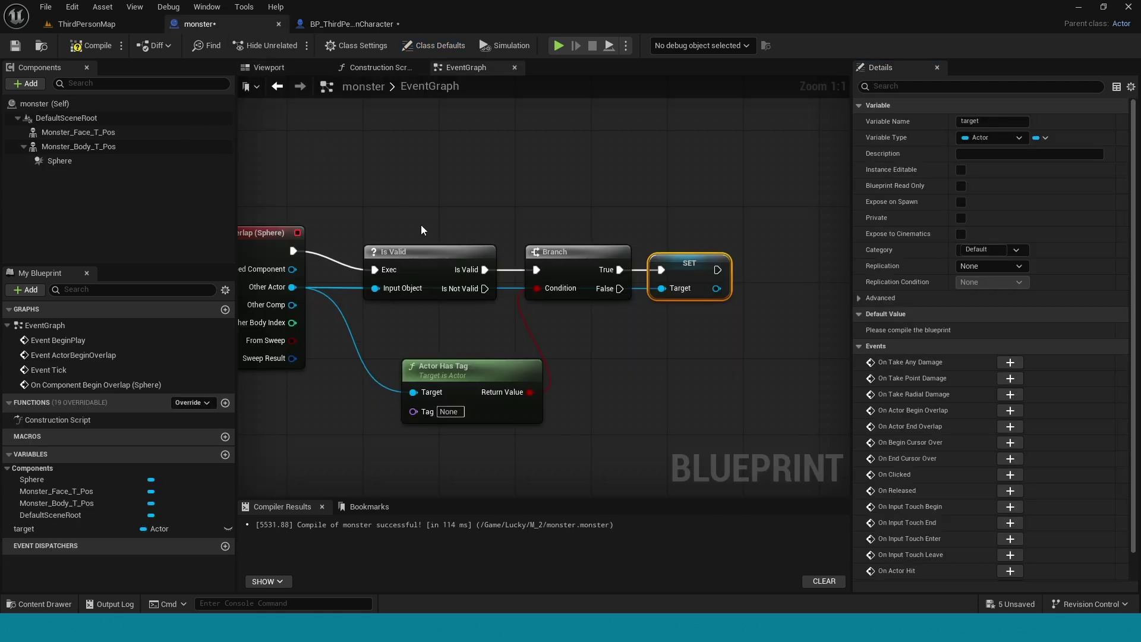
left_click(453, 412)
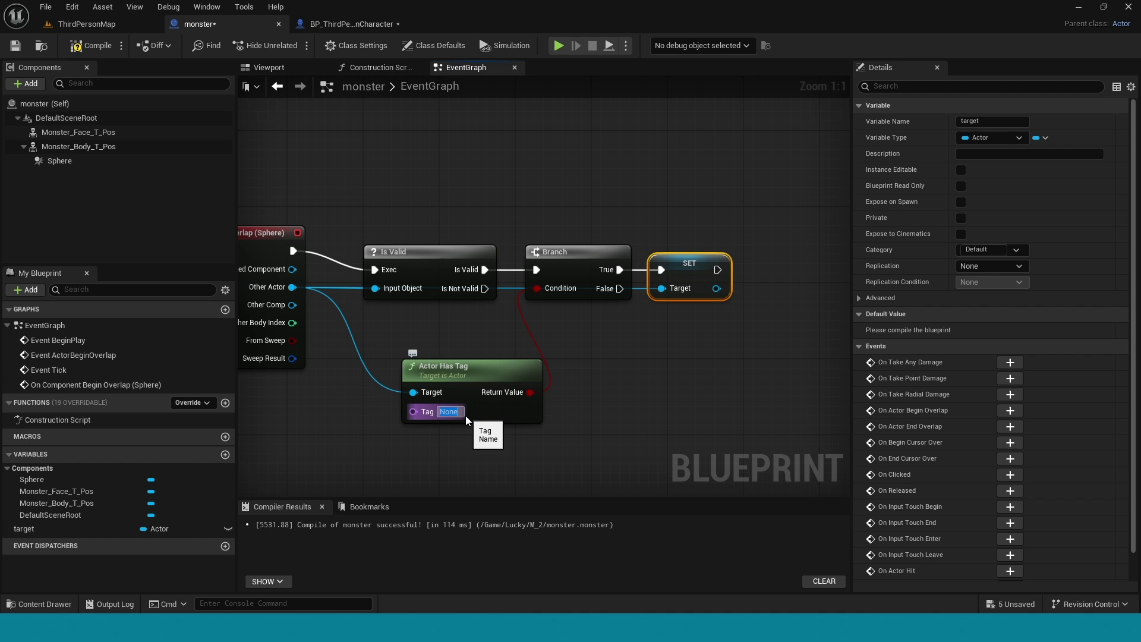
type("actor")
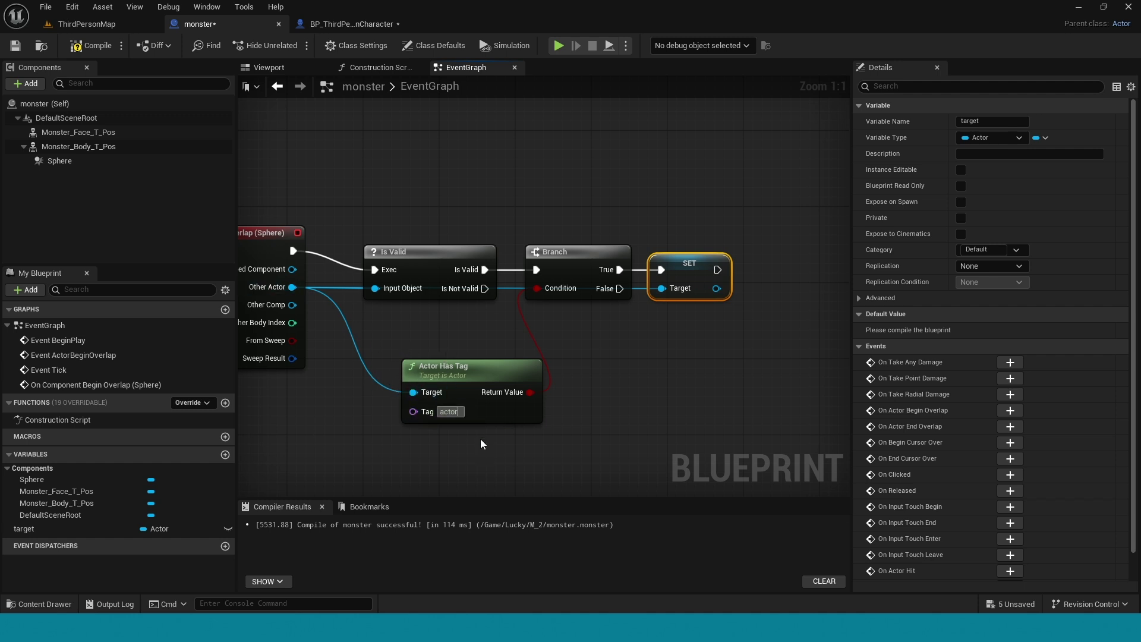
key("Return")
mouse_move(680, 355)
right_mouse_down()
mouse_move(615, 369)
mouse_move(691, 255)
mouse_move(779, 219)
right_mouse_up()
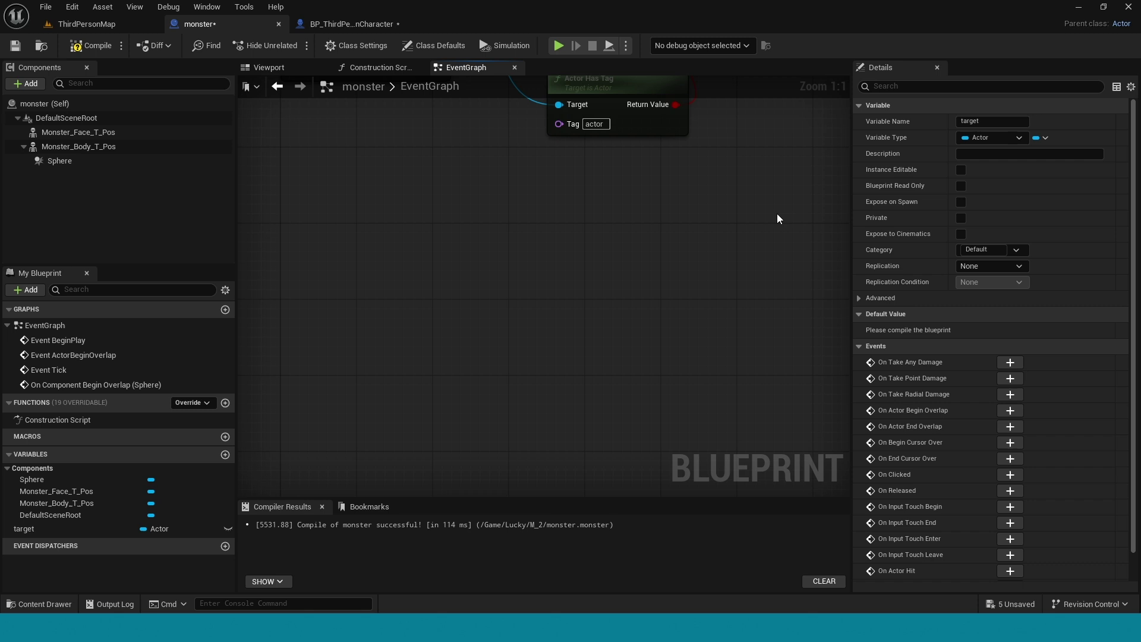
- Add a custom event named 'track Target'
right_click(336, 273)
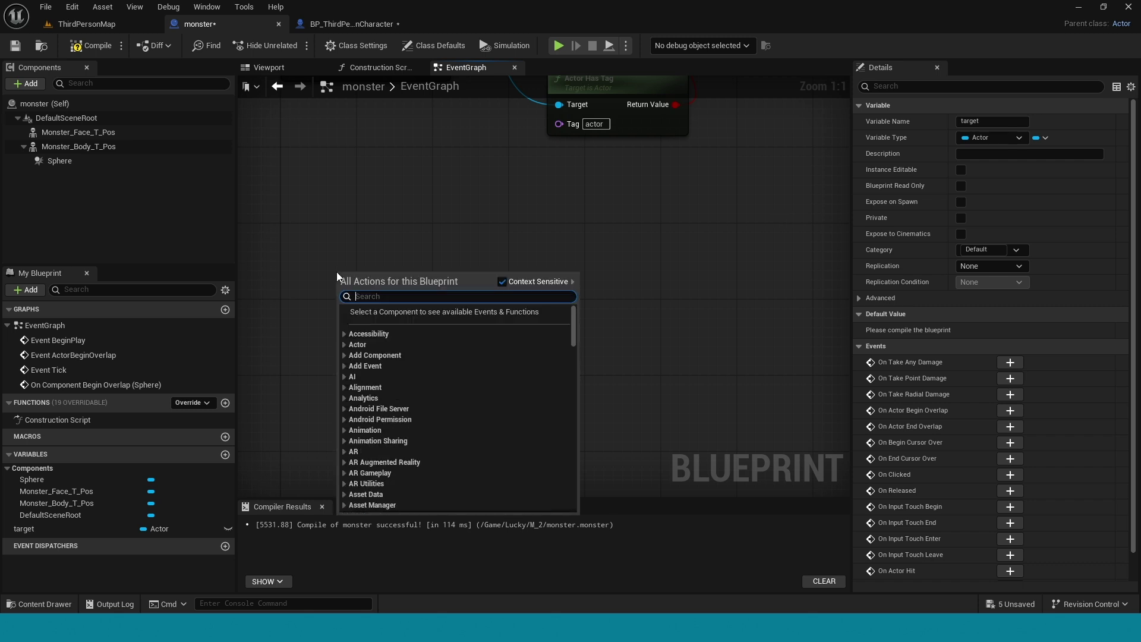
type("cust")
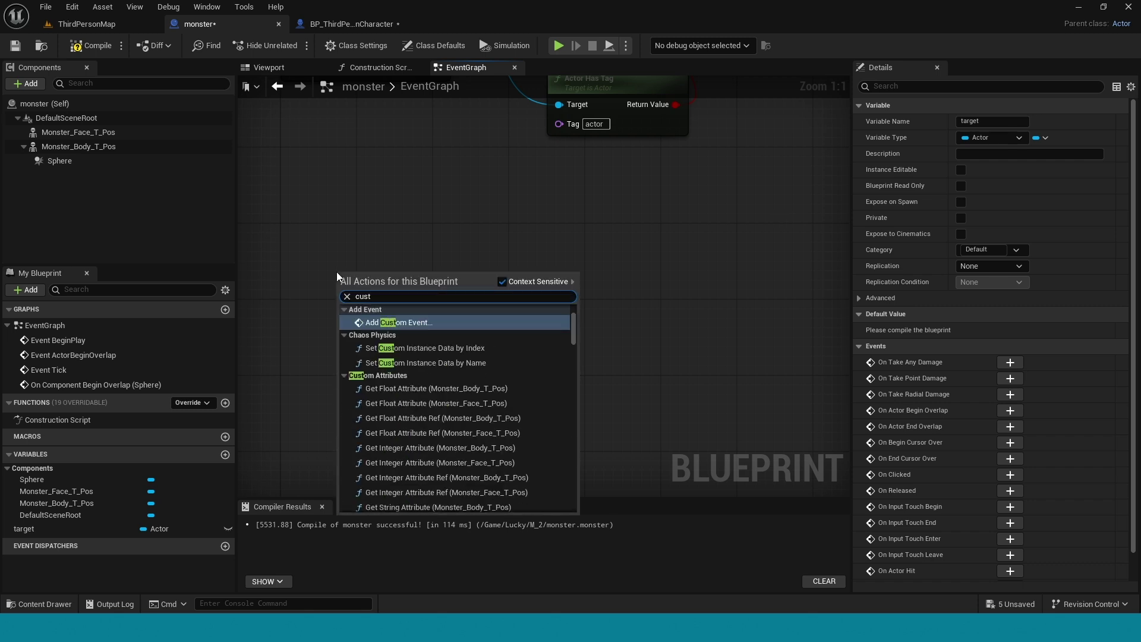
left_click(371, 322)
type("t")
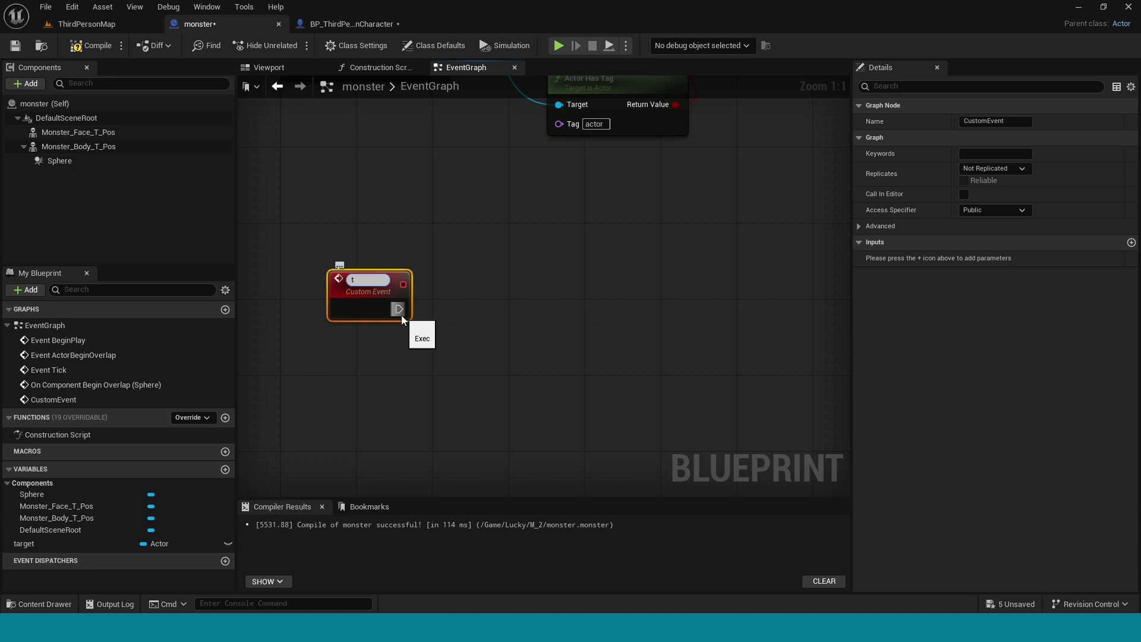
type("rack Target")
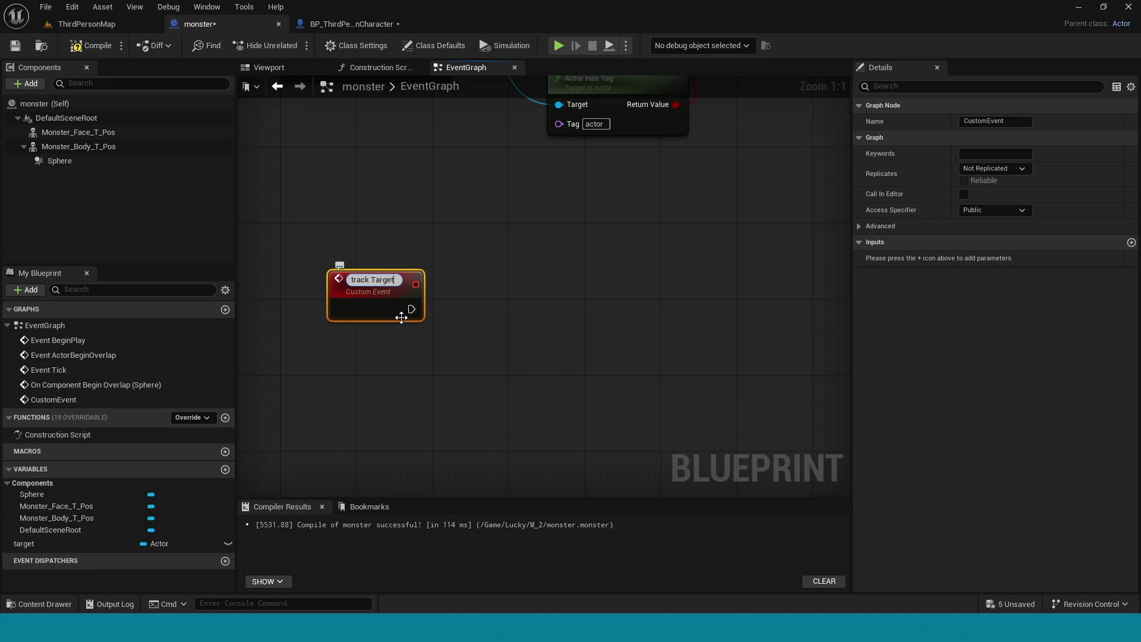
key("Return")
mouse_move(401, 317)
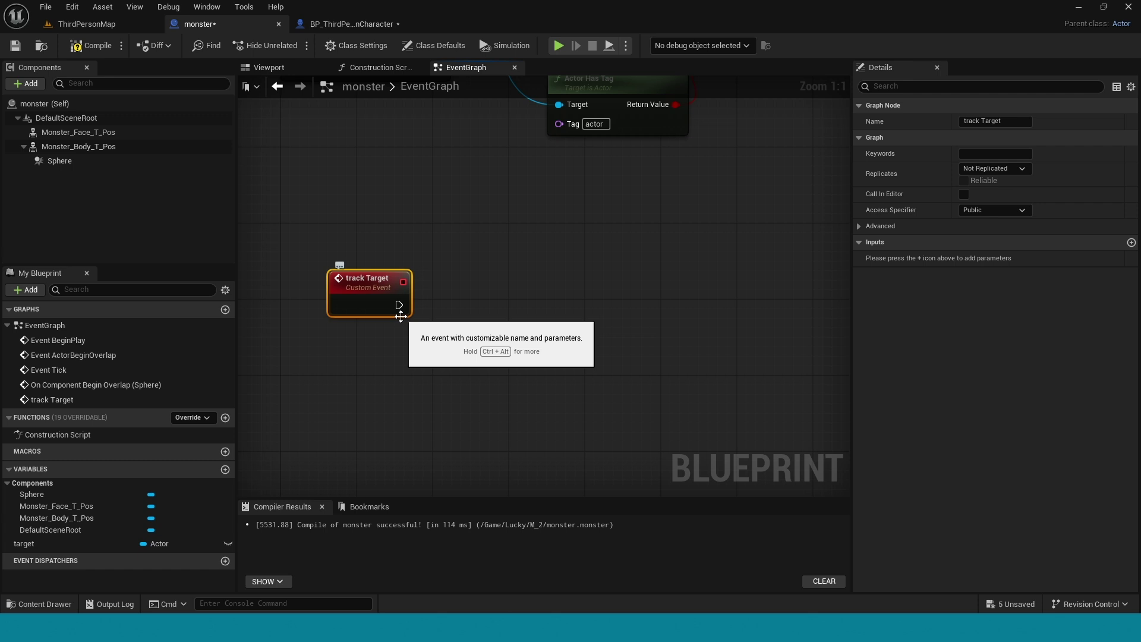
- Follow track Target with a Set Timer by Event set to Looping and Max Once Per Frame
left_click_drag(398, 305, 466, 305)
type("se")
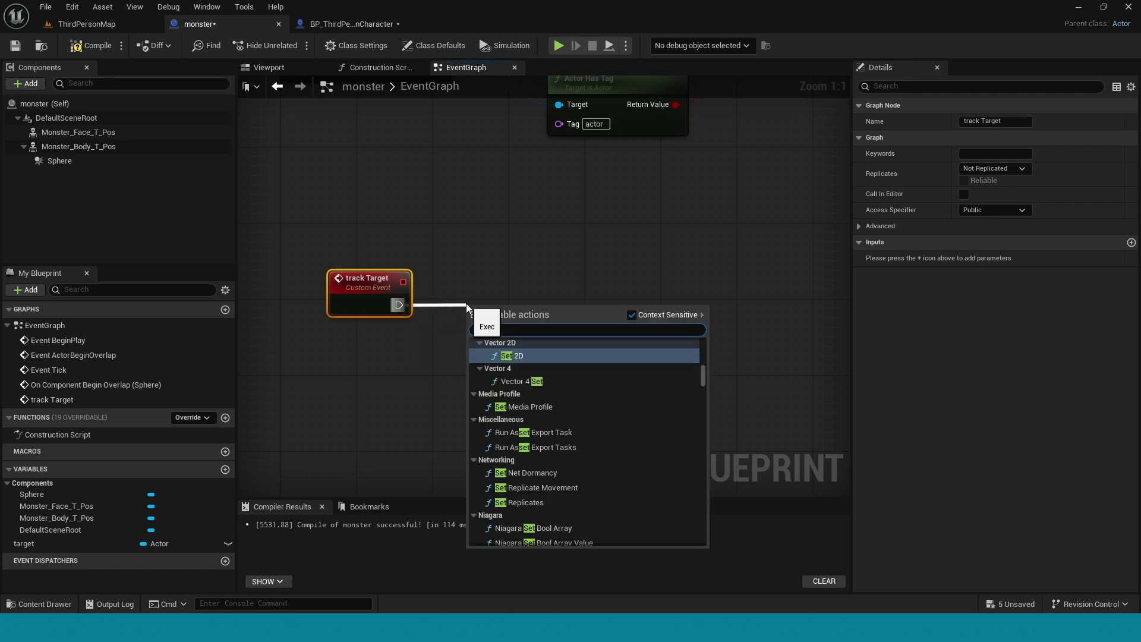
type("tim")
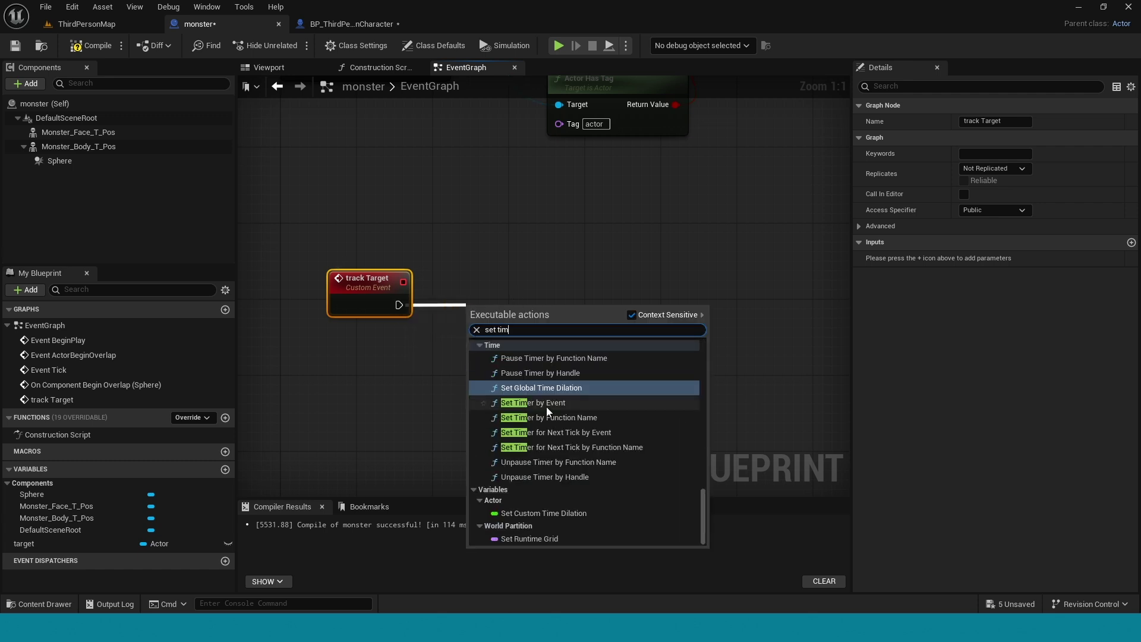
left_click(547, 406)
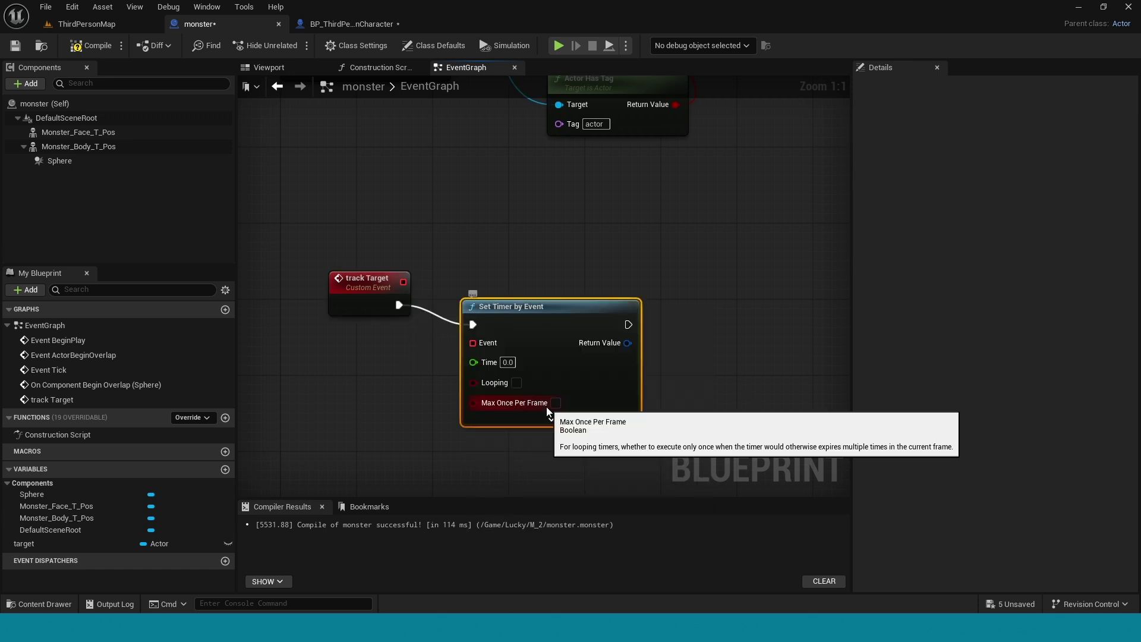
left_click(516, 382)
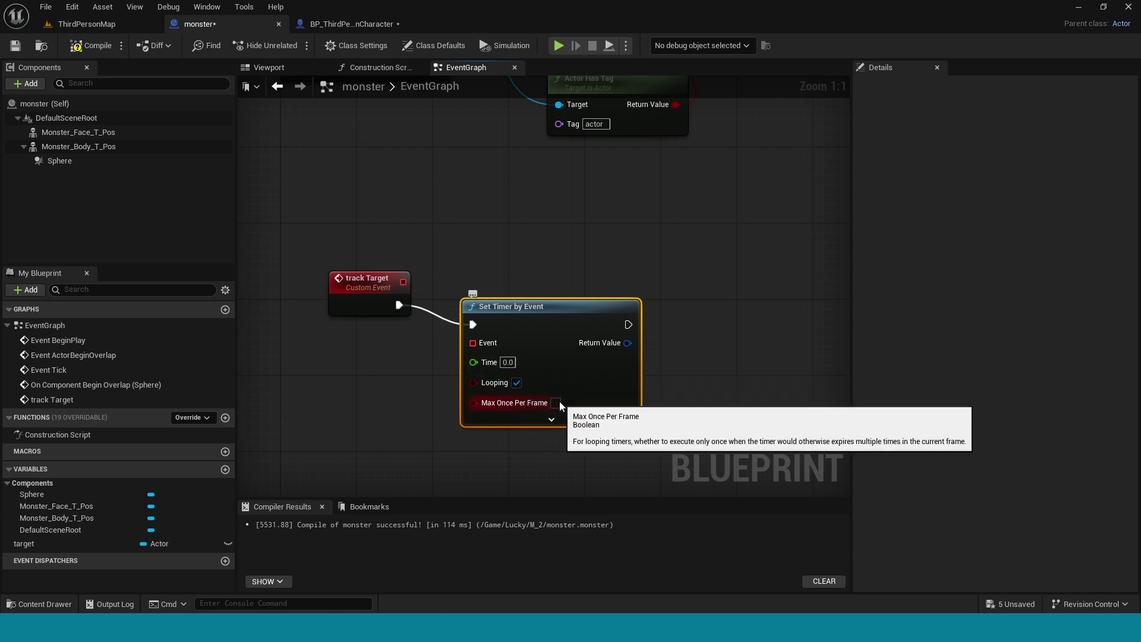
left_click(556, 403)
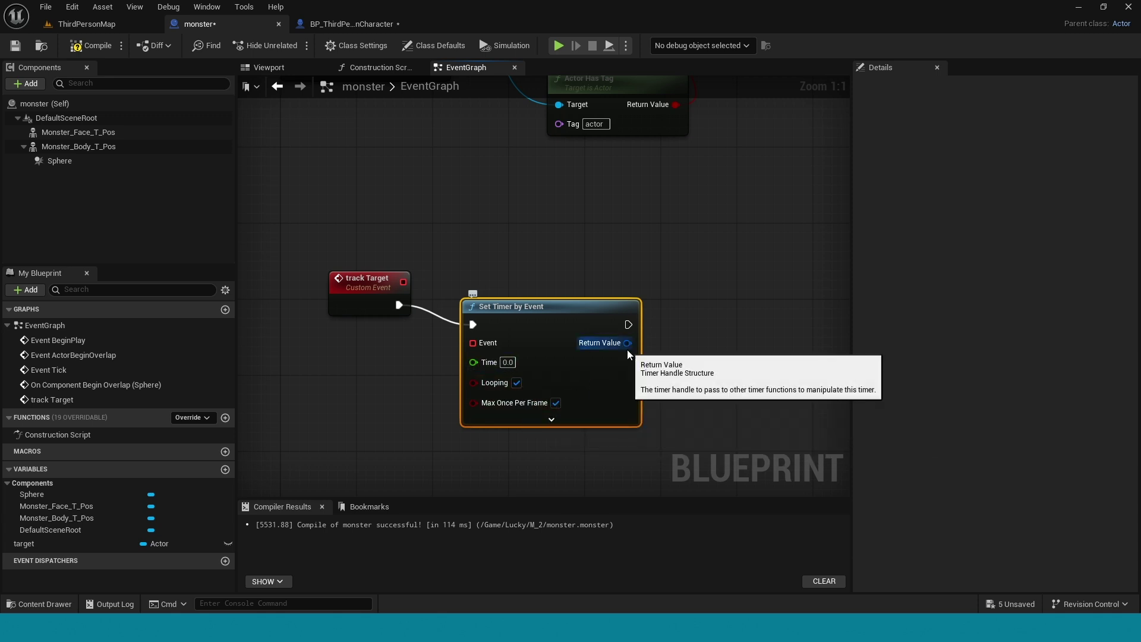
- Promote the timer's Return Value to a 'timer ref' variable and set Time to 0.05
left_click_drag(628, 351, 680, 347)
left_click(715, 422)
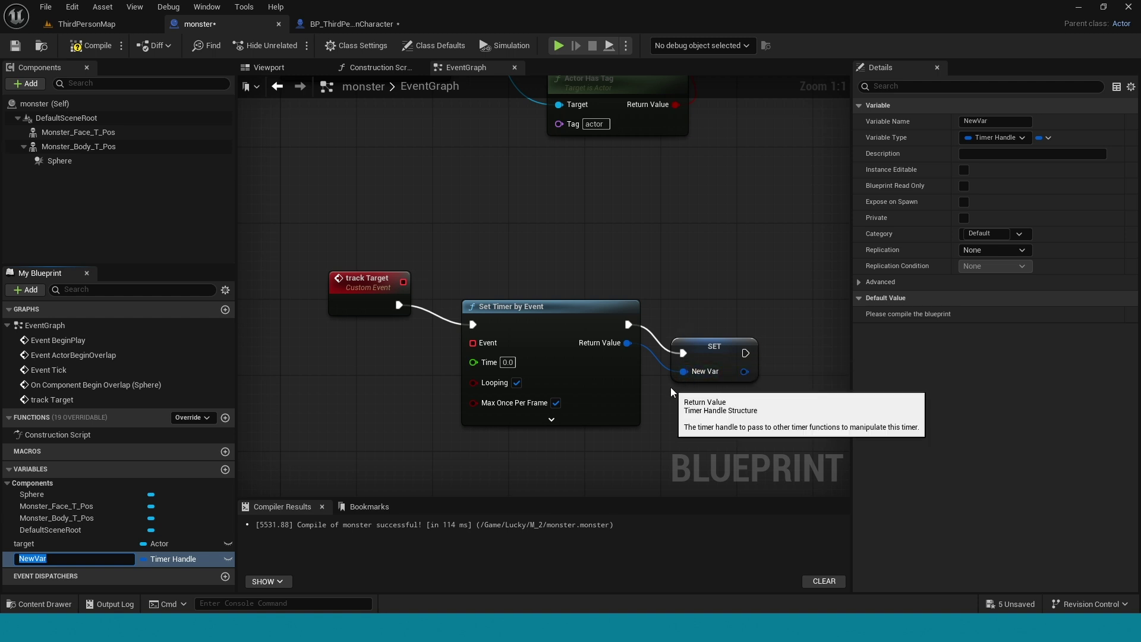
type("timer ref")
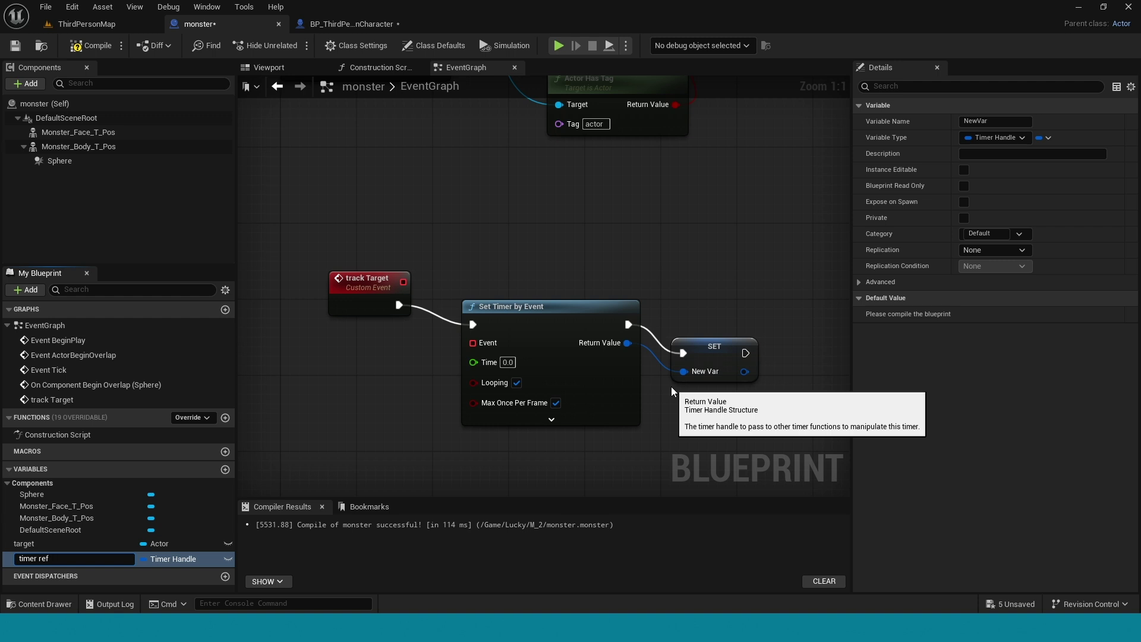
key("Return")
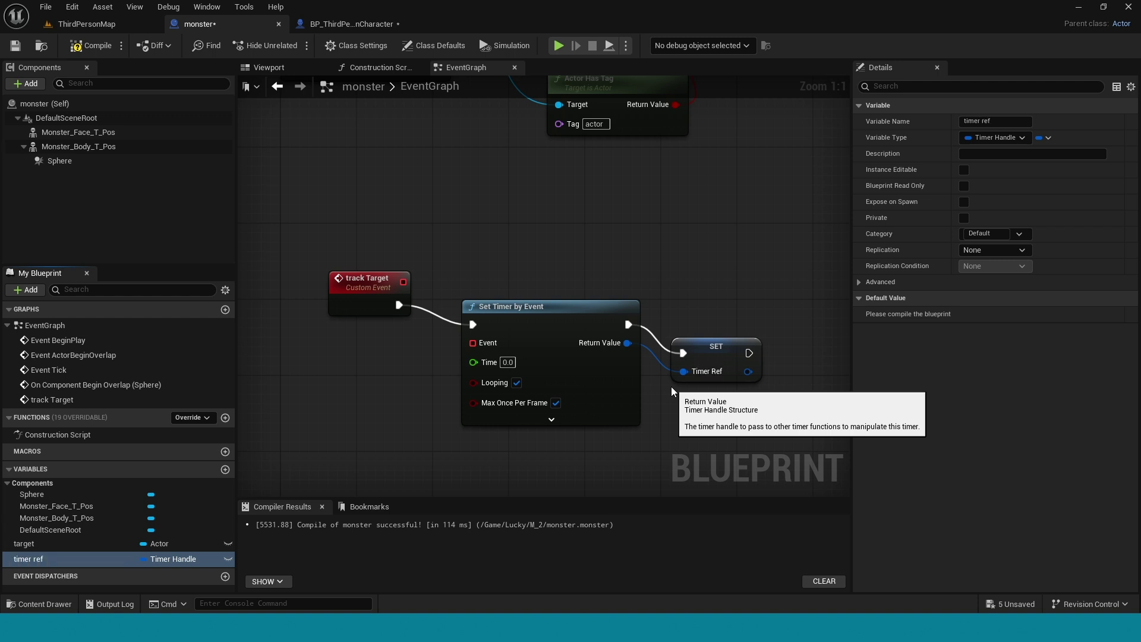
left_click(507, 363)
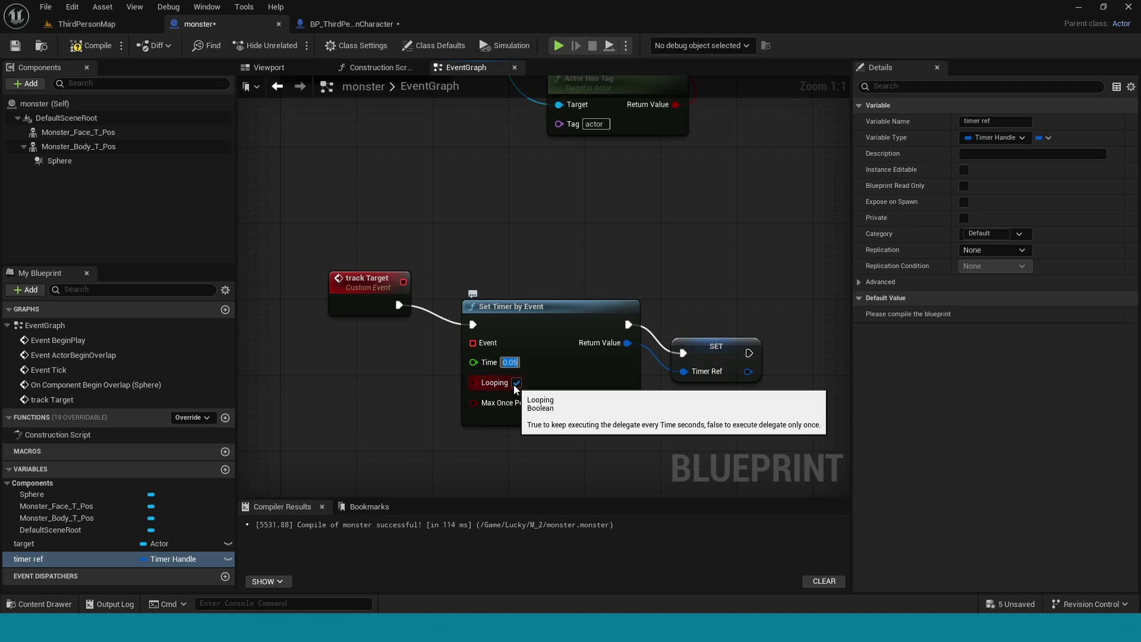
right_click_drag(527, 433, 566, 329)
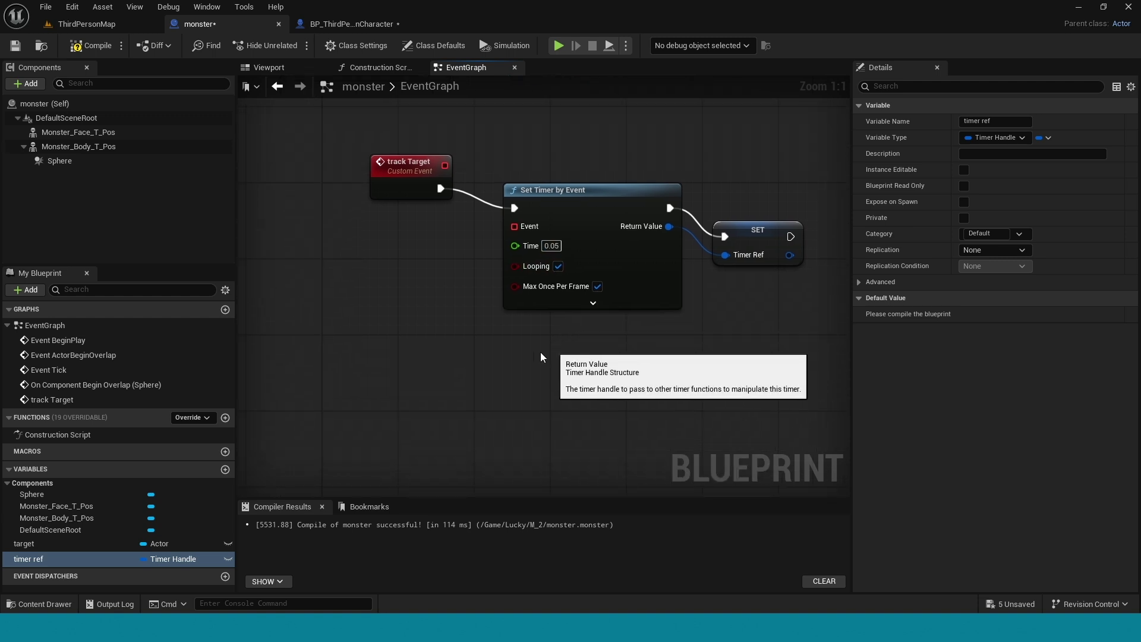
- Bind a new custom event named 'move monster' to the timer's Event pin
mouse_move(514, 227)
left_mouse_down()
mouse_move(420, 308)
mouse_move(416, 329)
left_mouse_up()
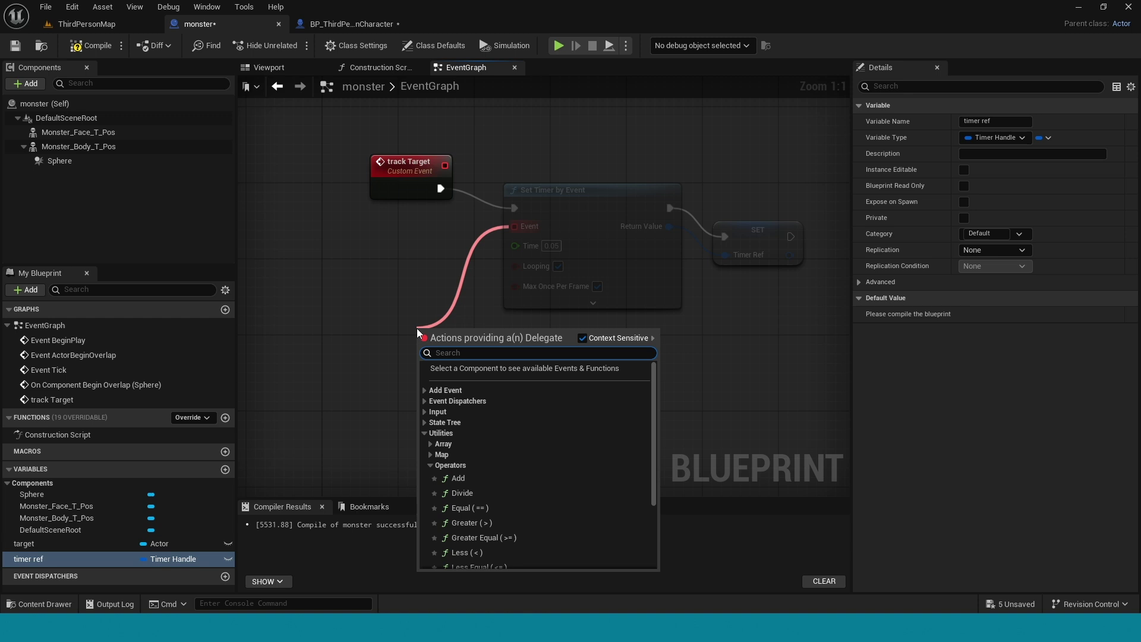
type("cu")
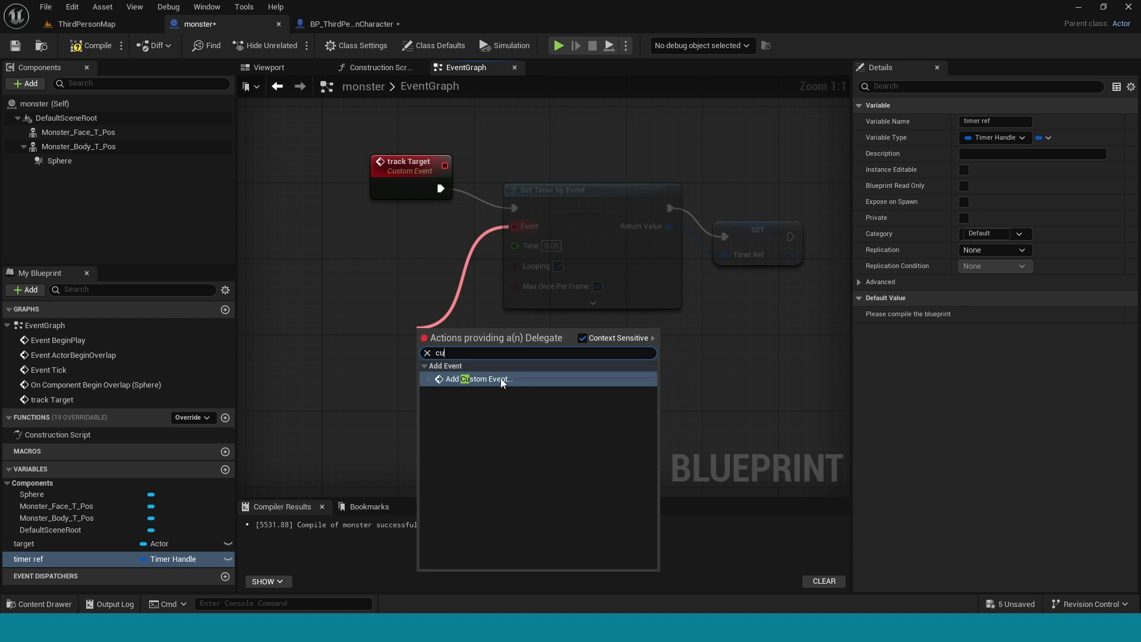
left_click(500, 379)
left_click(458, 343)
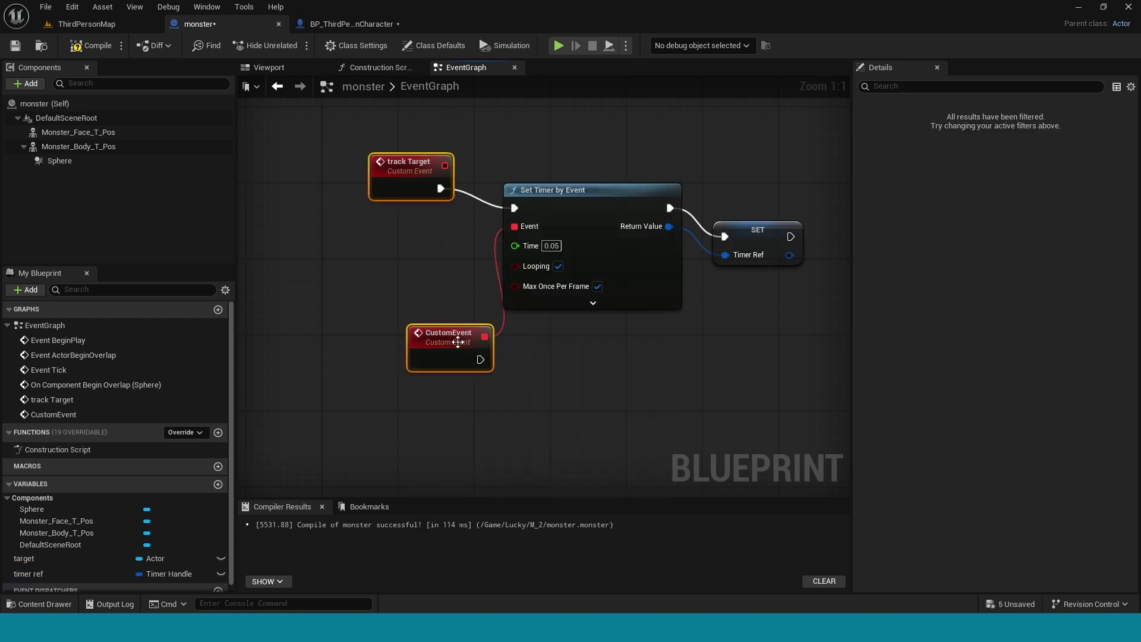
left_click_drag(458, 342, 386, 330)
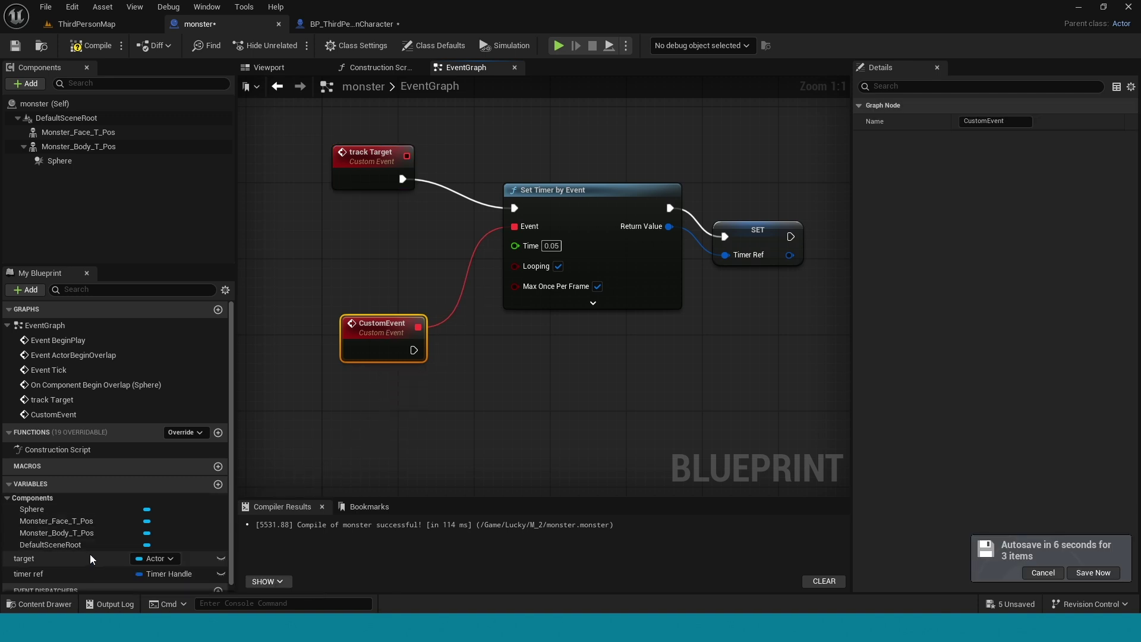
left_click(1012, 121)
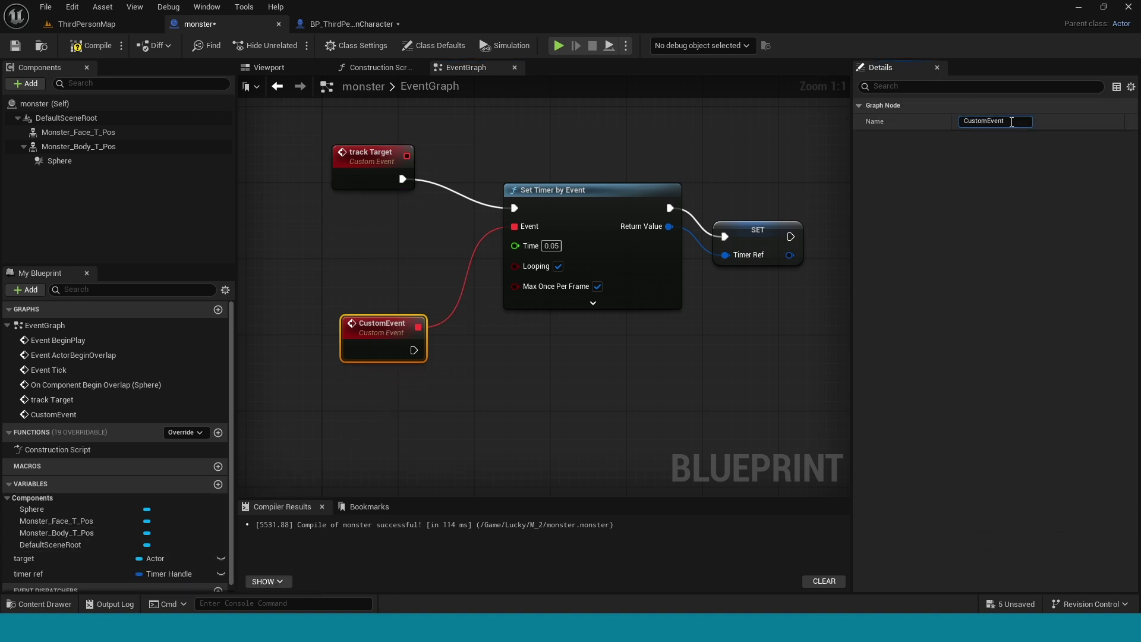
type("move monster")
key("Return")
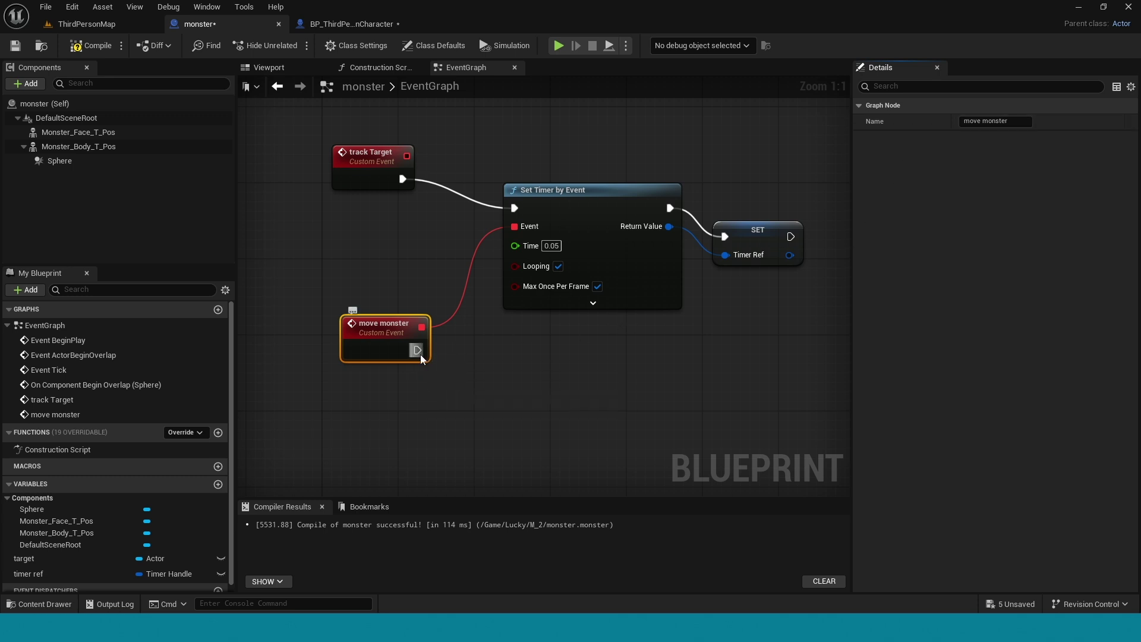
- Add an Is Valid check after move monster, fed by the target variable
left_click_drag(418, 351, 479, 370)
type("is")
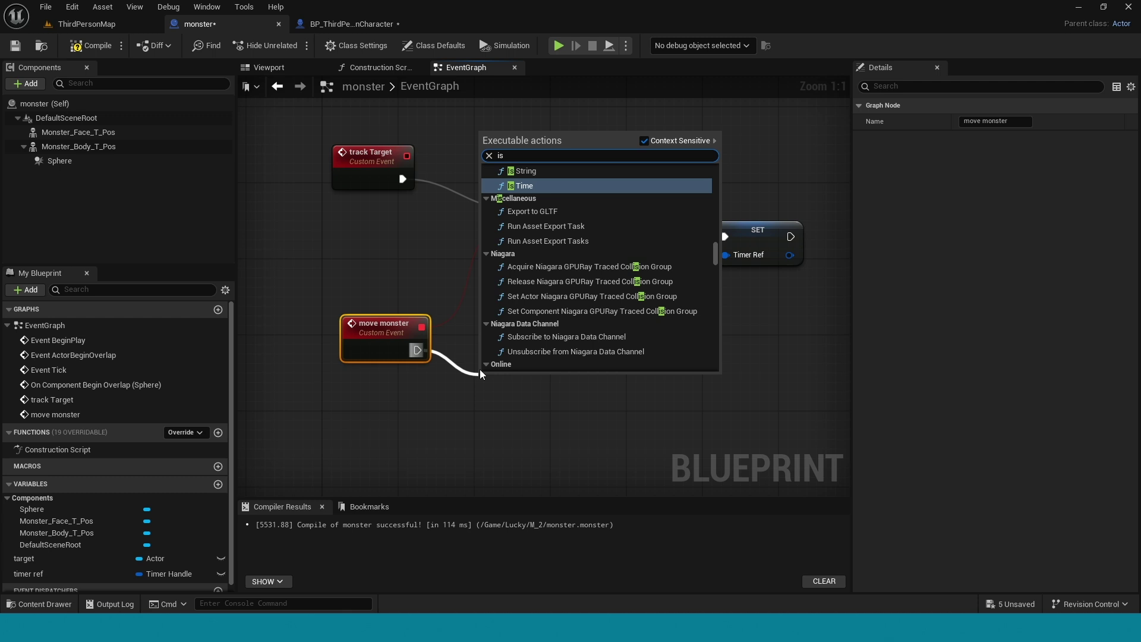
type(" valid")
key("Return")
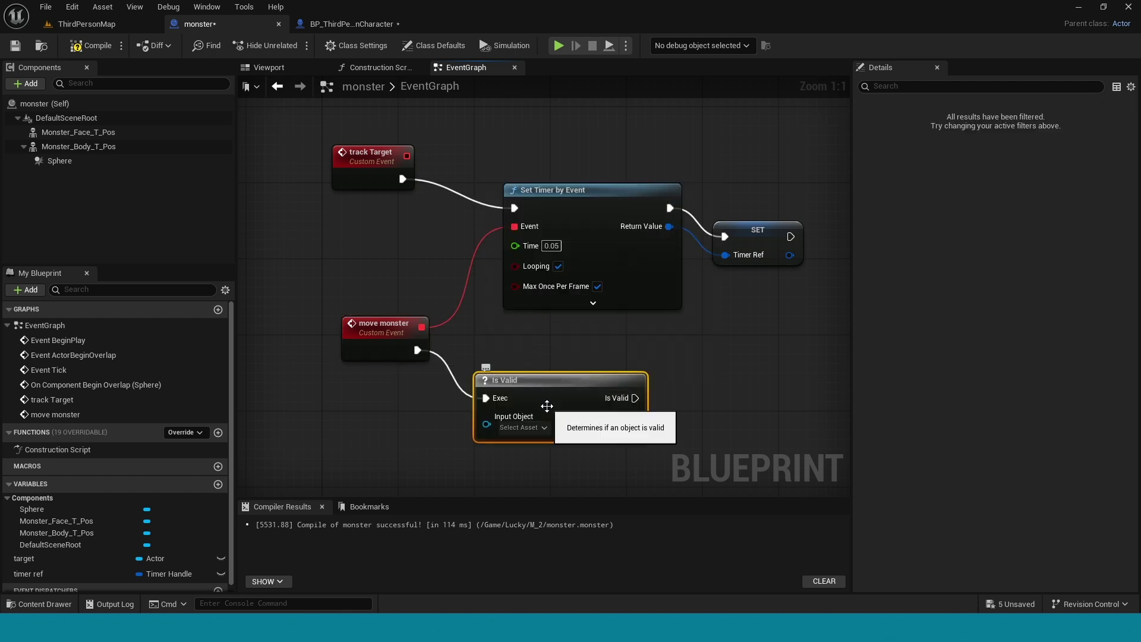
left_click_drag(558, 401, 568, 382)
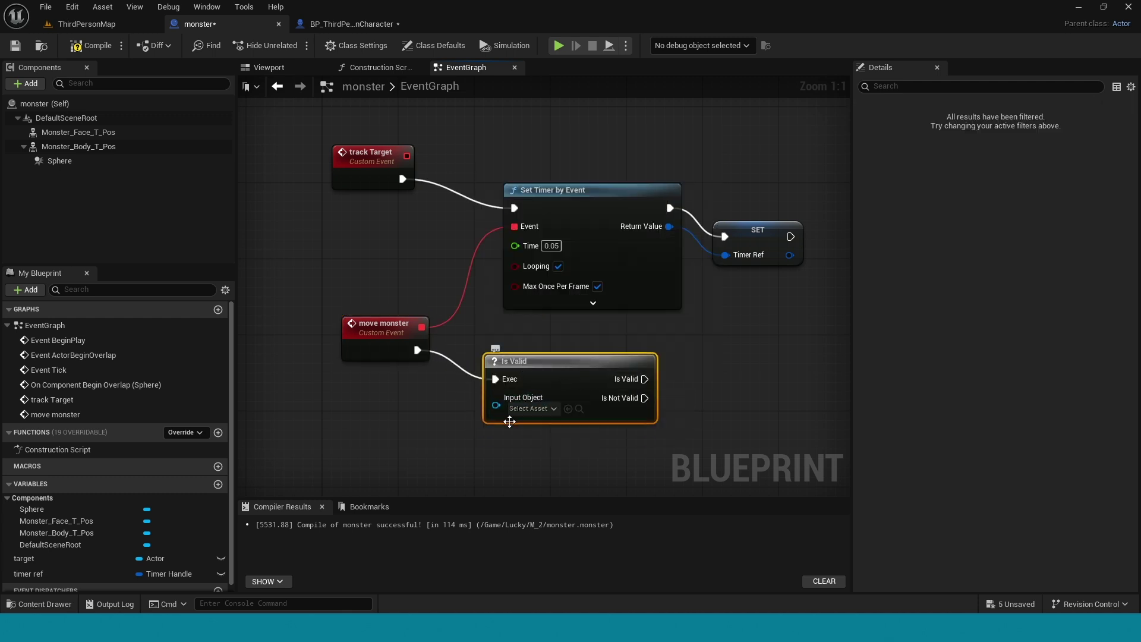
left_click(121, 554)
mouse_move(120, 557)
left_mouse_down()
mouse_move(496, 405)
mouse_move(470, 450)
left_mouse_up()
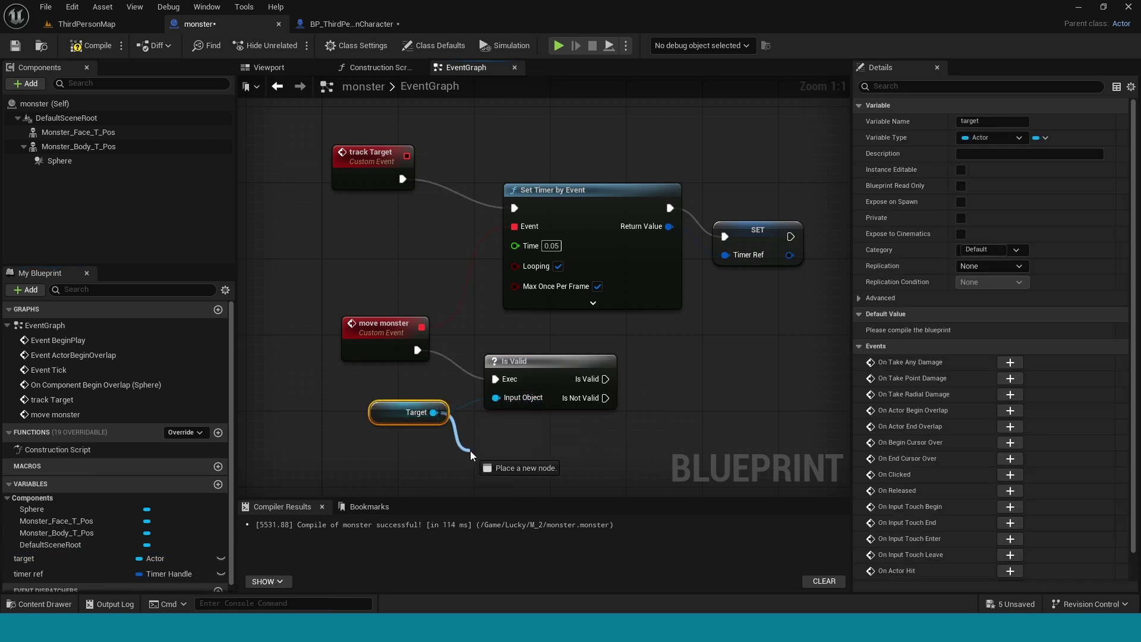
- Add Get Actor Location for the target variable
type("get acto")
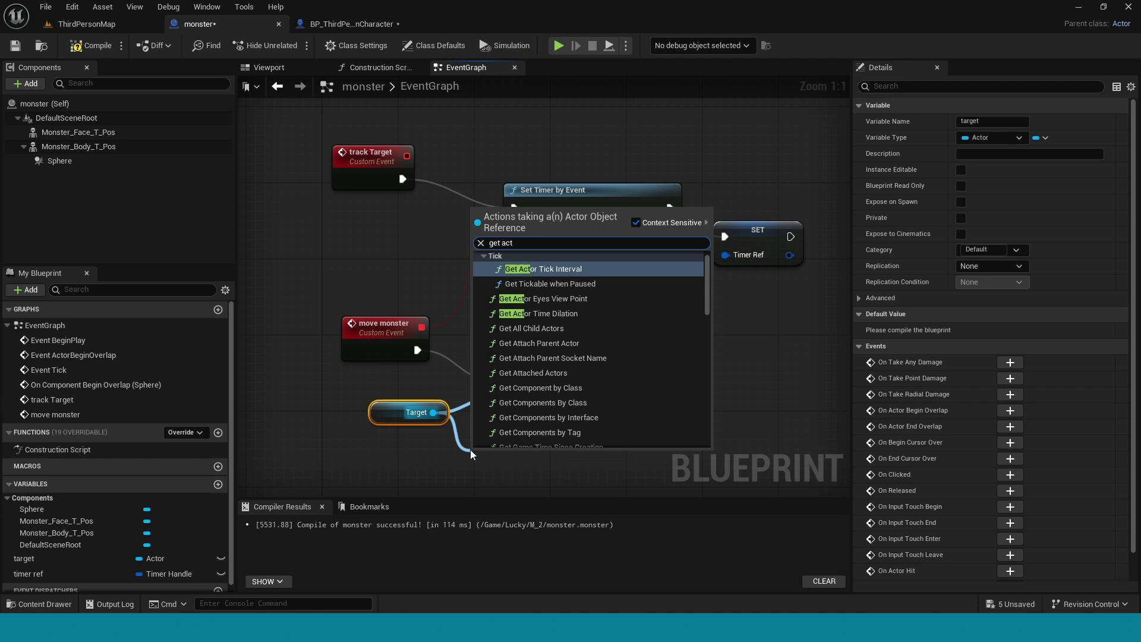
type("r lo")
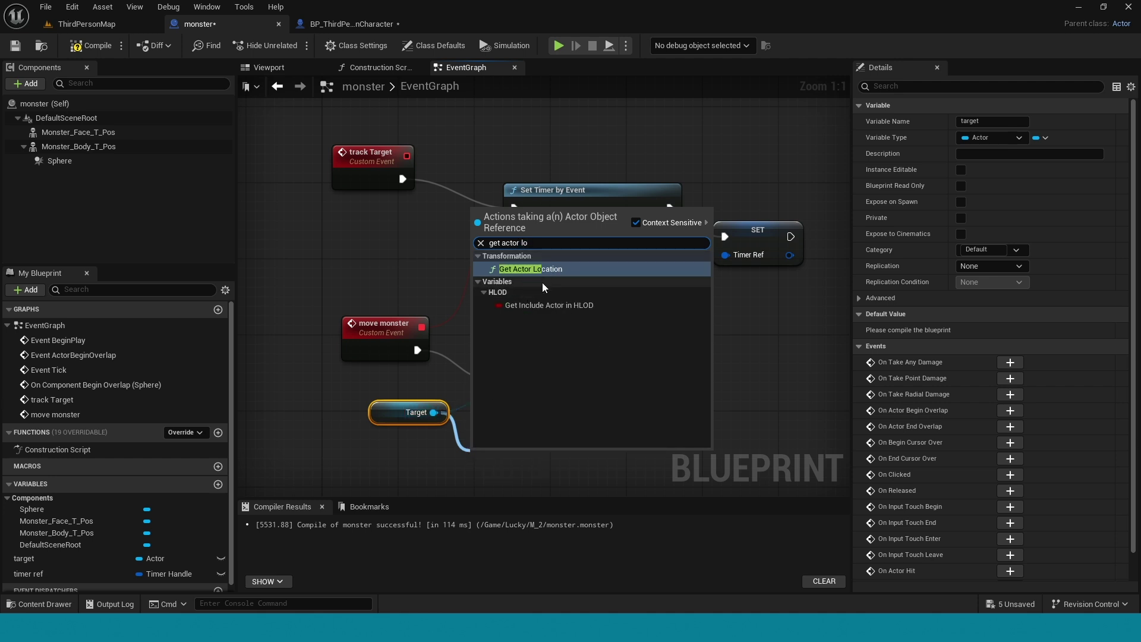
left_click(551, 271)
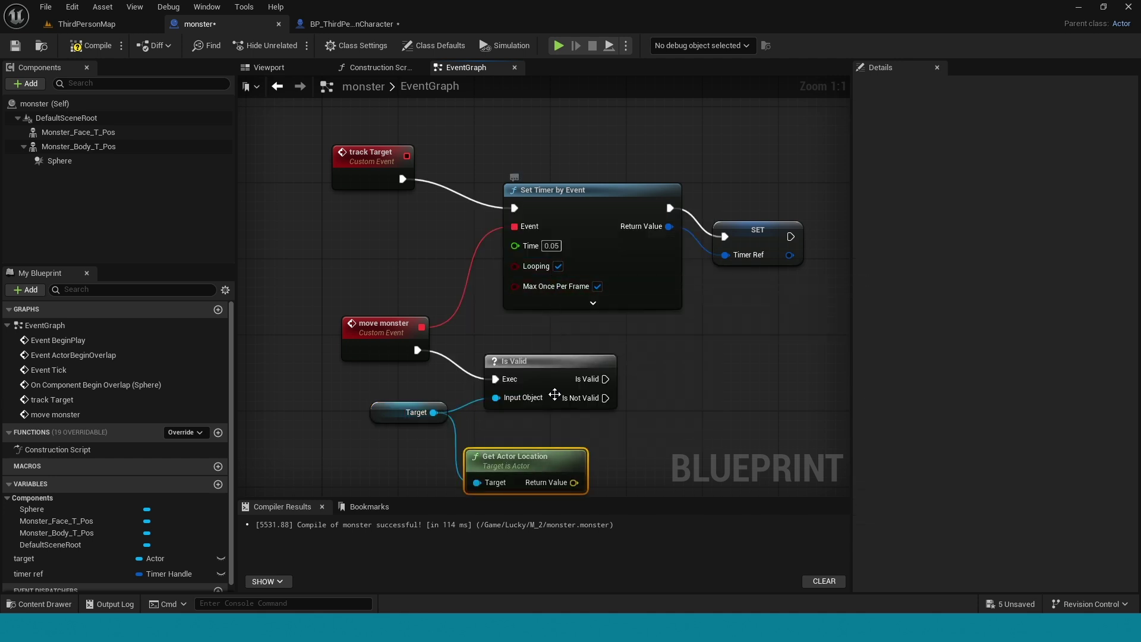
left_click_drag(553, 466, 591, 448)
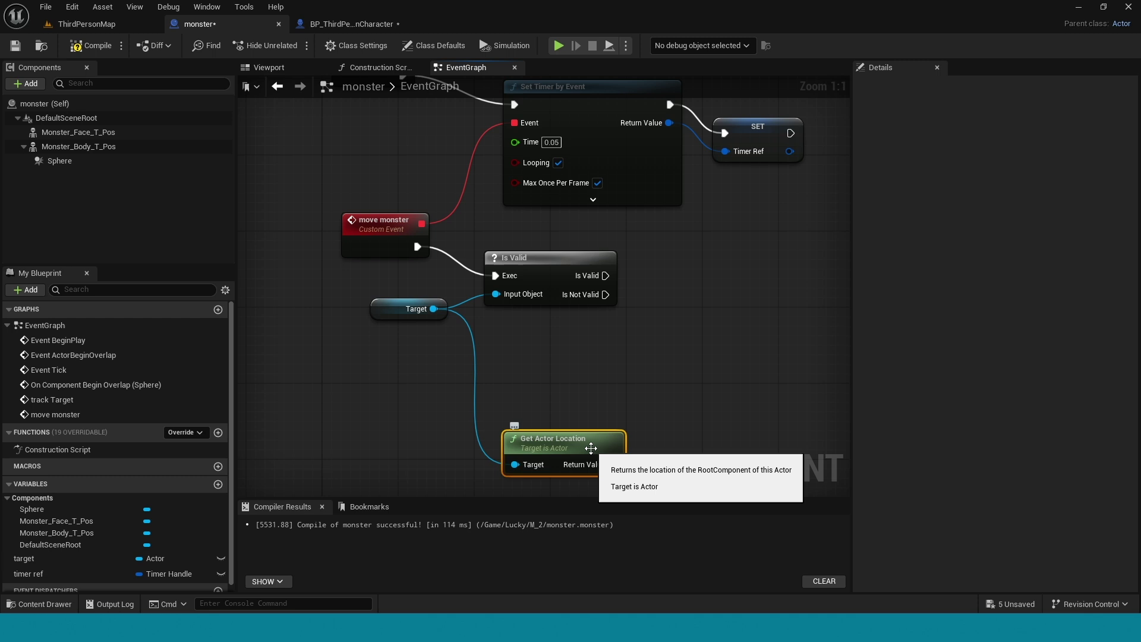
- Add Find Look at Rotation with the target's actor location as its Target
key("ctrl+d")
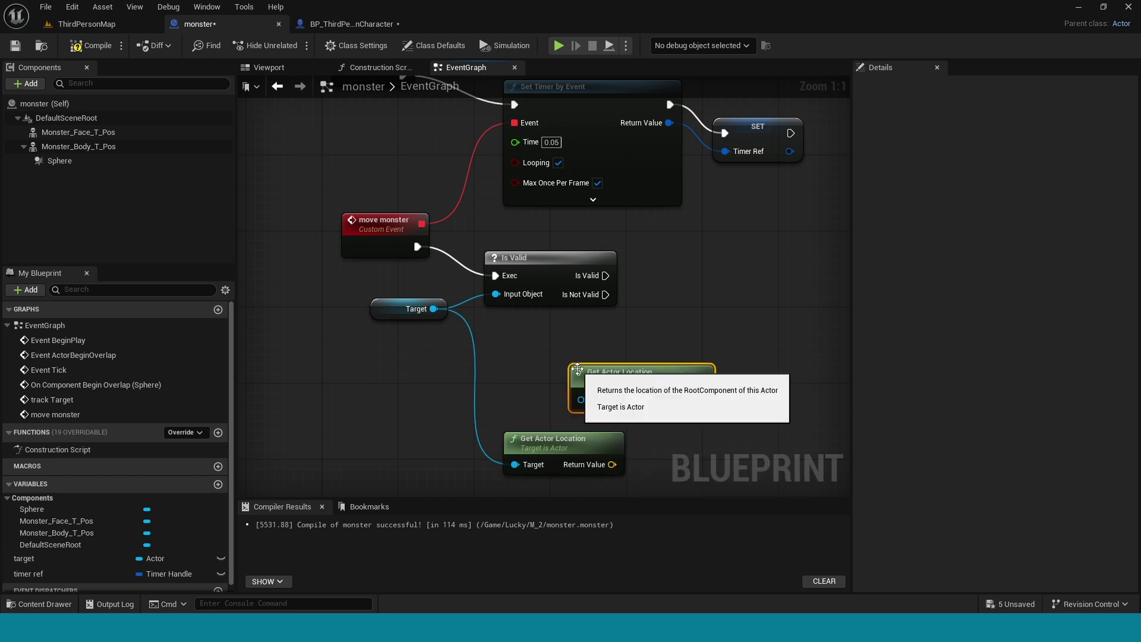
left_click_drag(571, 358, 541, 352)
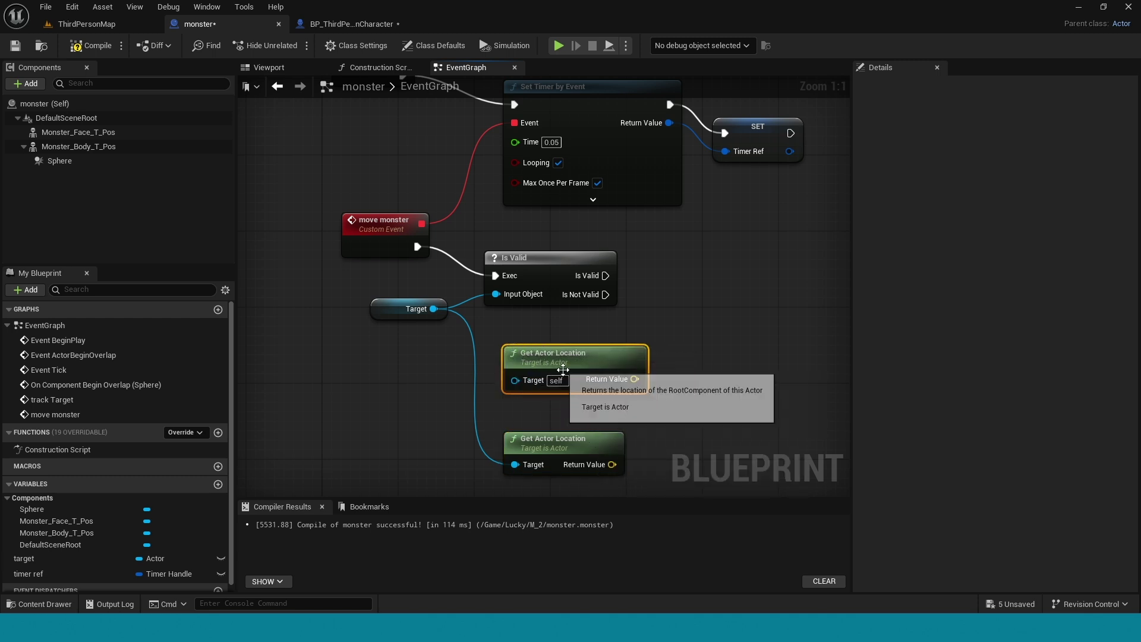
left_click_drag(635, 379, 677, 412)
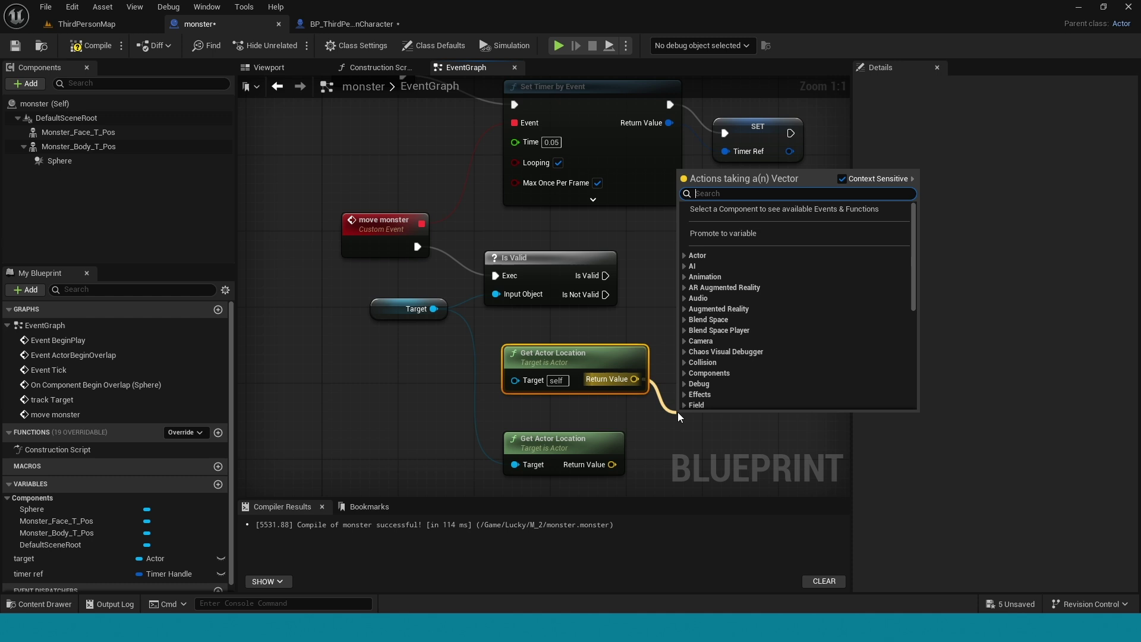
type("fin")
key("Down")
key("Down")
key("Down")
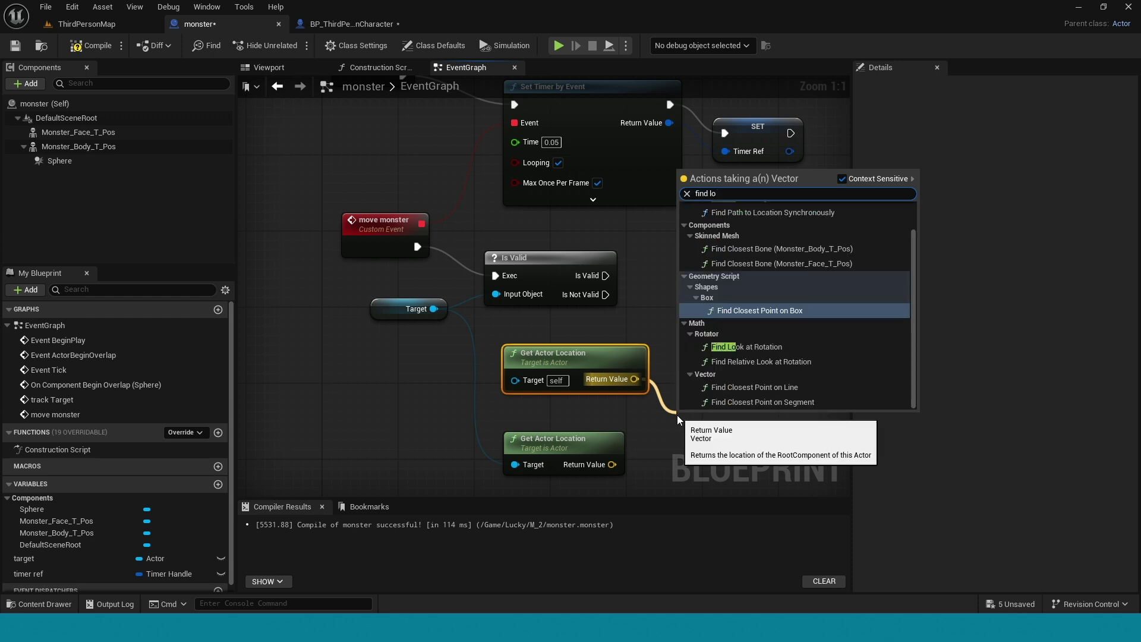
key("Return")
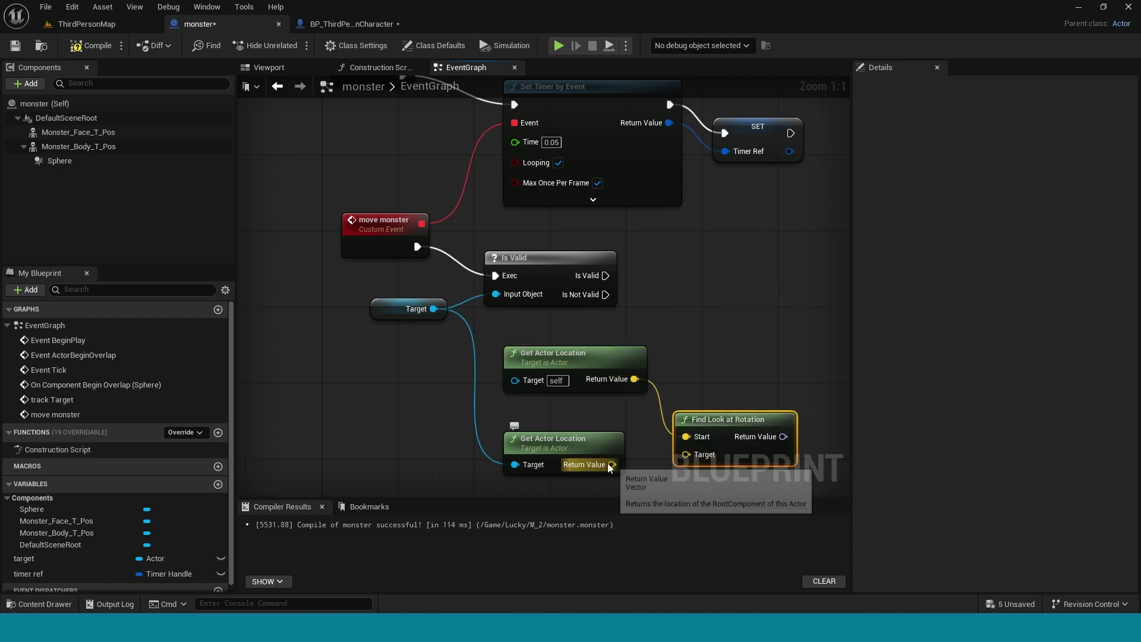
left_click_drag(611, 464, 692, 456)
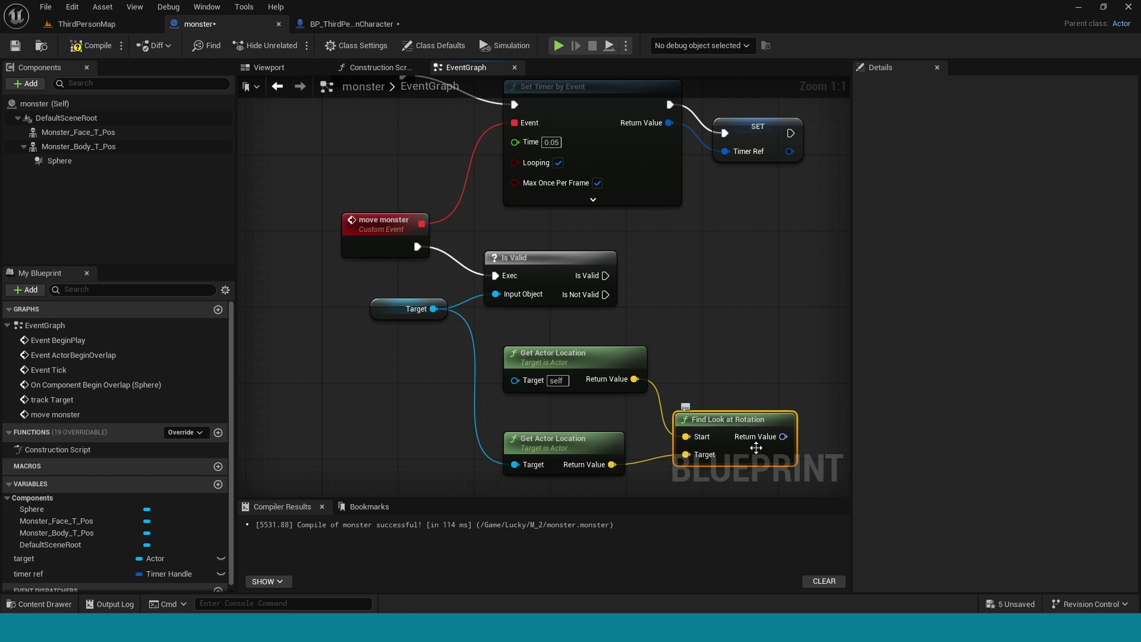
- Add an RInterp To node with the look-at rotation wired into its Target
mouse_move(783, 437)
left_mouse_down()
mouse_move(849, 419)
mouse_move(665, 401)
left_mouse_up()
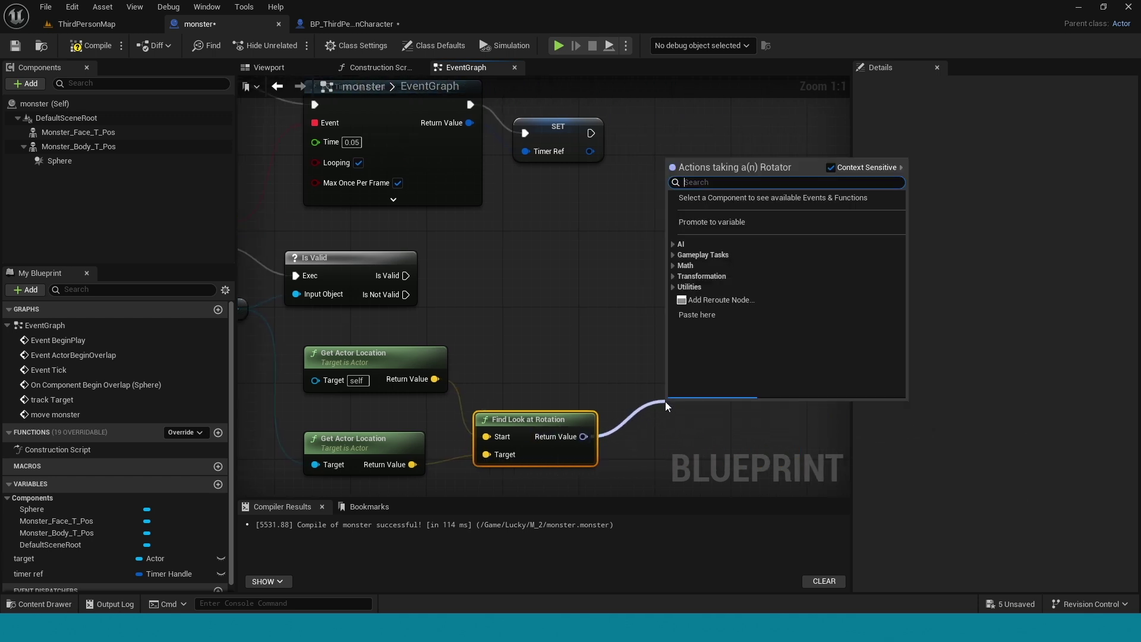
type("ri")
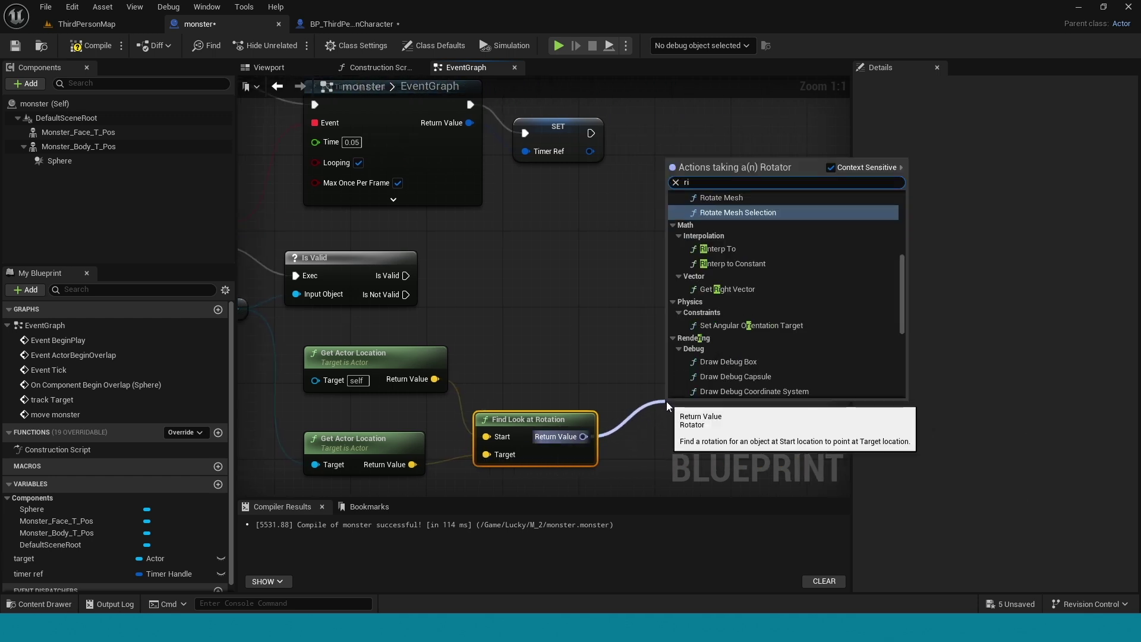
type("nt")
left_click(729, 221)
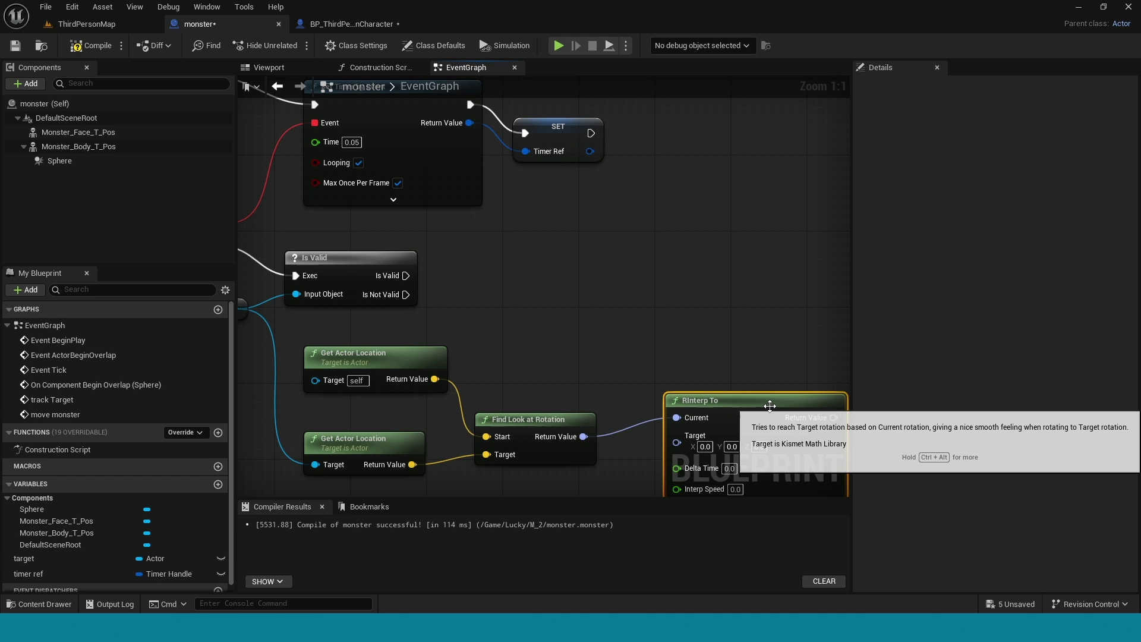
left_click_drag(771, 409, 770, 351)
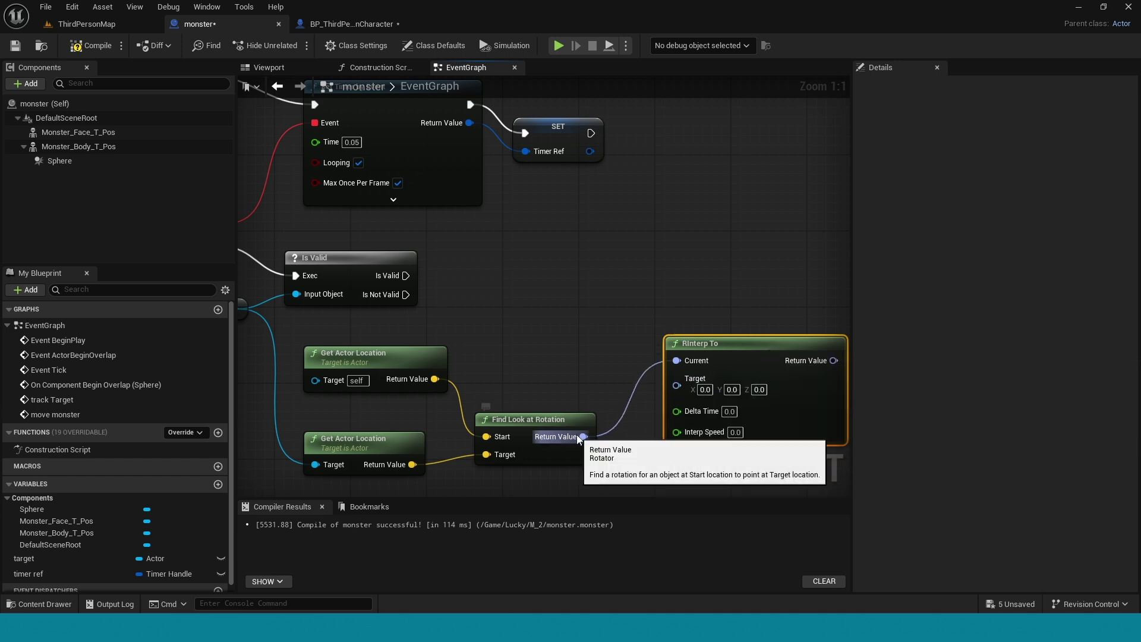
left_click_drag(584, 436, 680, 382)
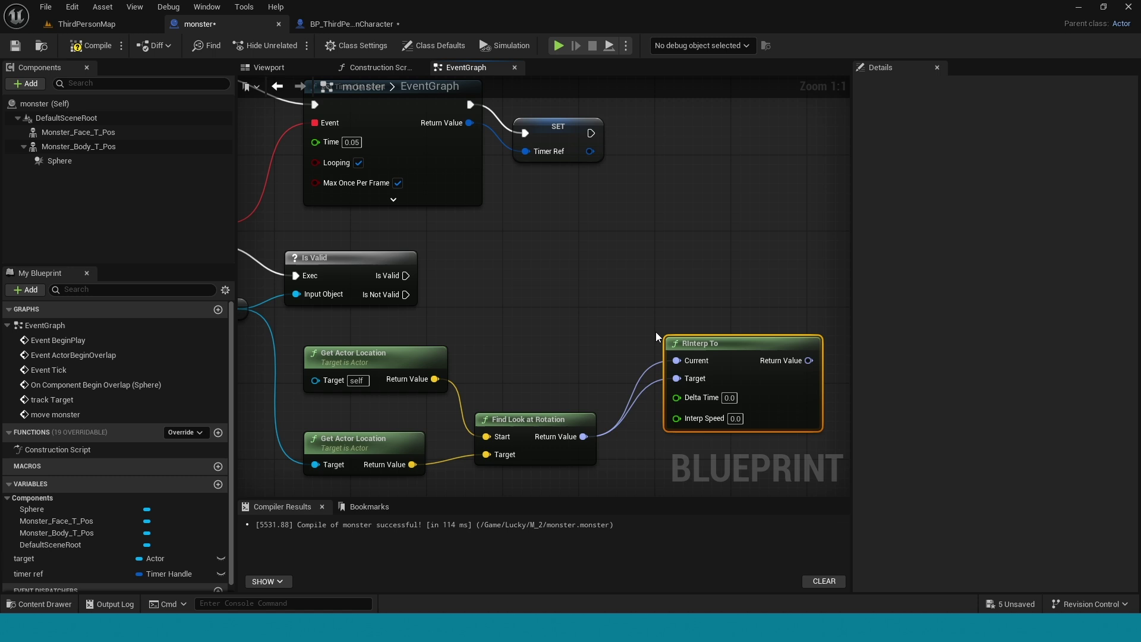
left_click(654, 363)
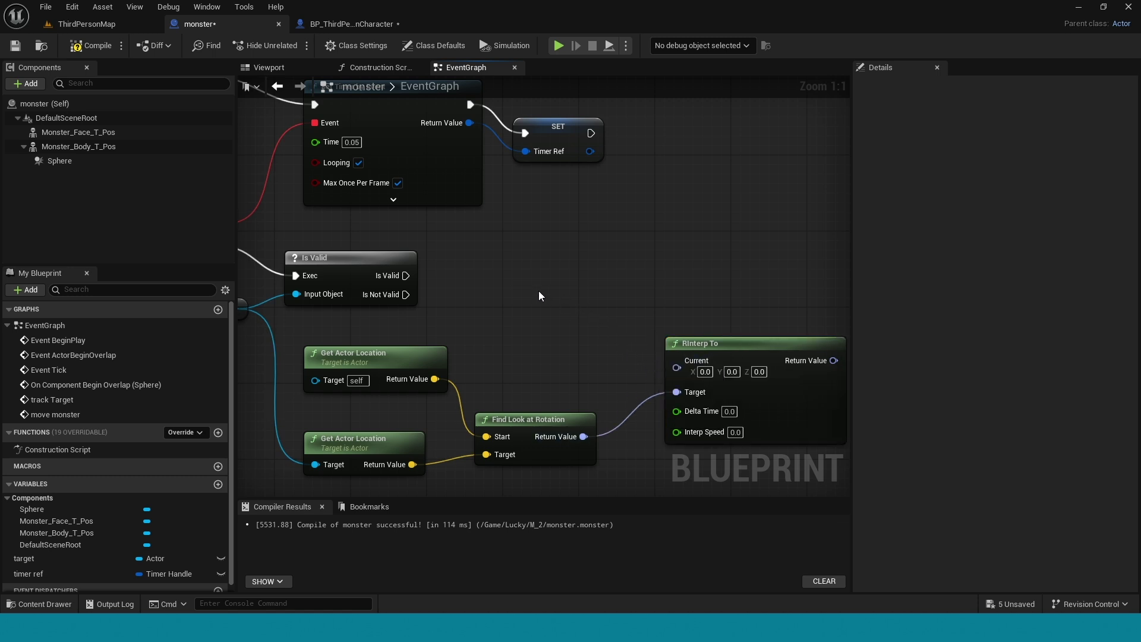
- Place a Monster_Face_T_Pos reference and wire its Get Relative Rotation into RInterp To's Current
left_click(79, 132)
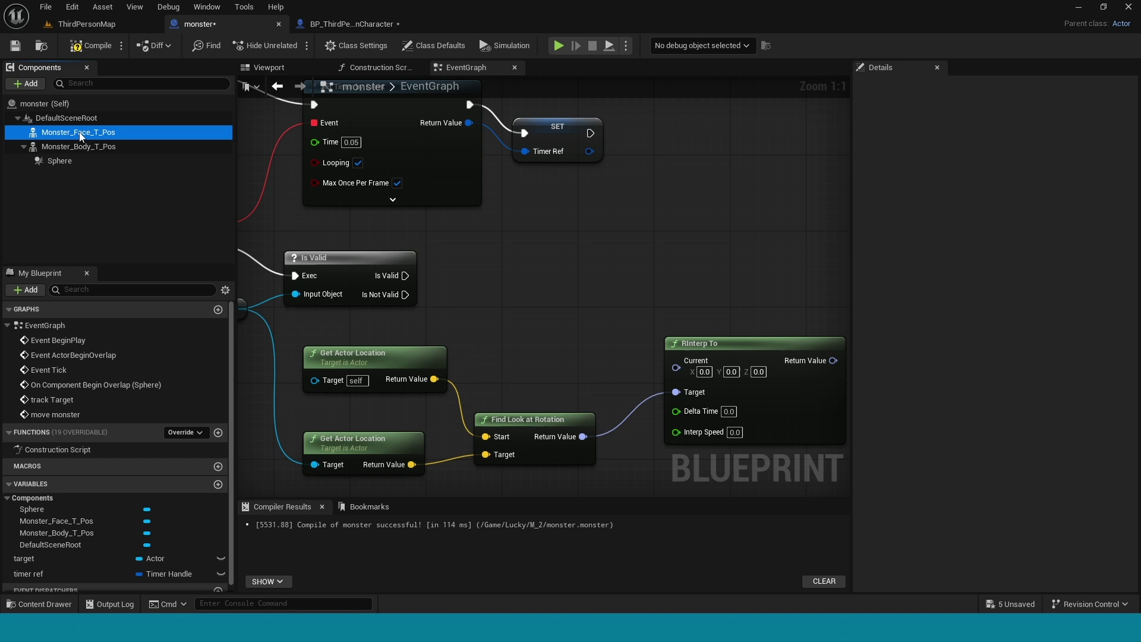
left_click_drag(79, 132, 512, 329)
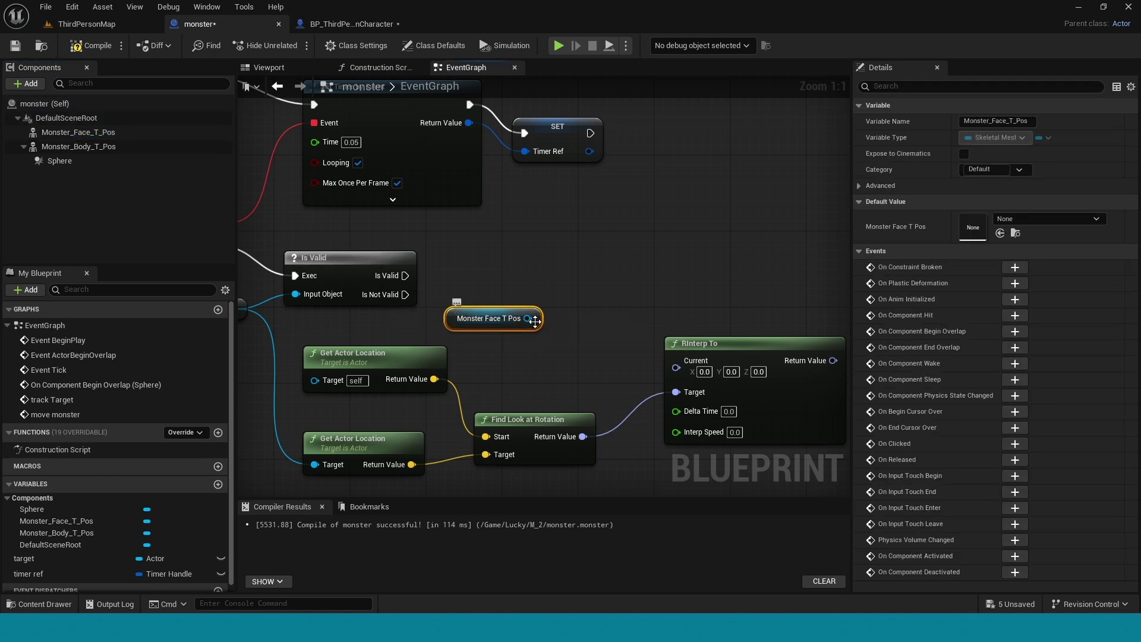
left_click_drag(529, 319, 573, 326)
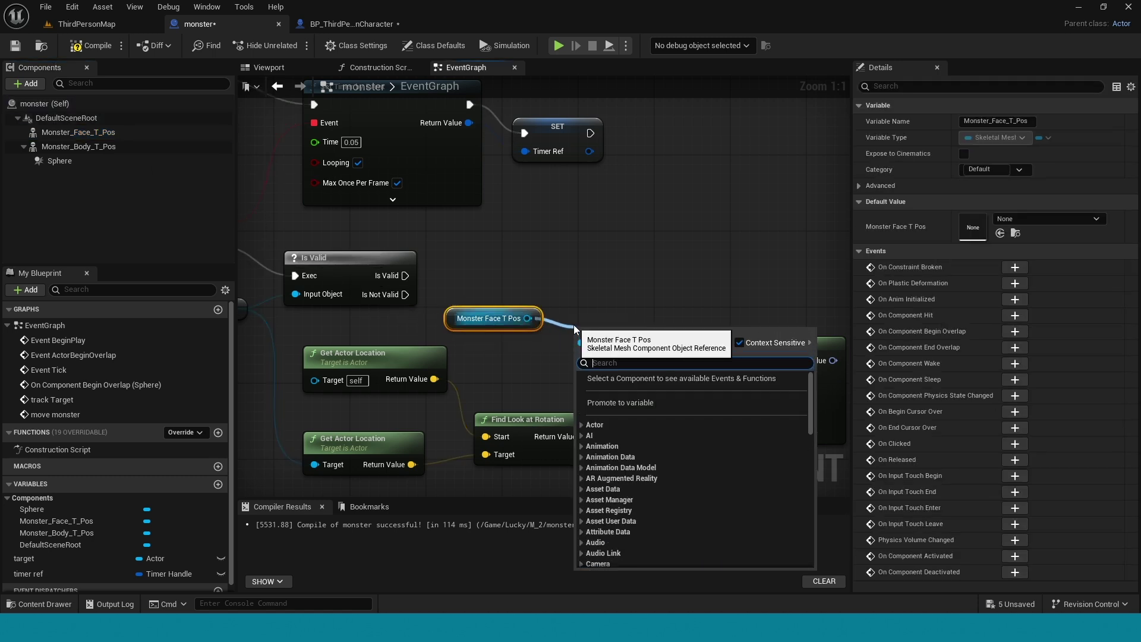
type("get r")
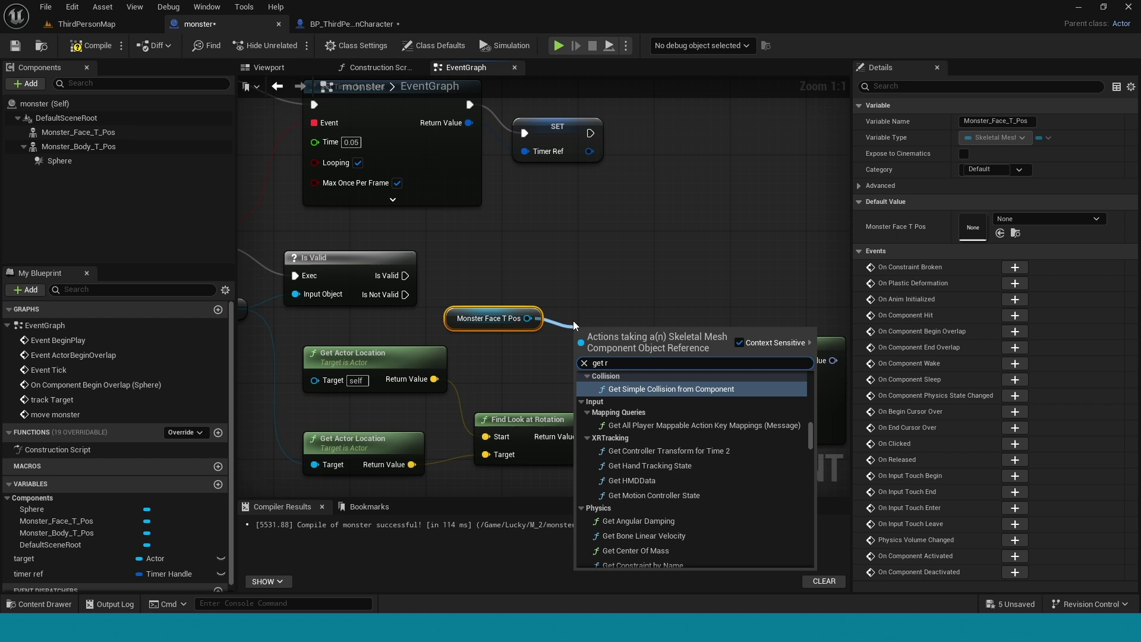
type("el")
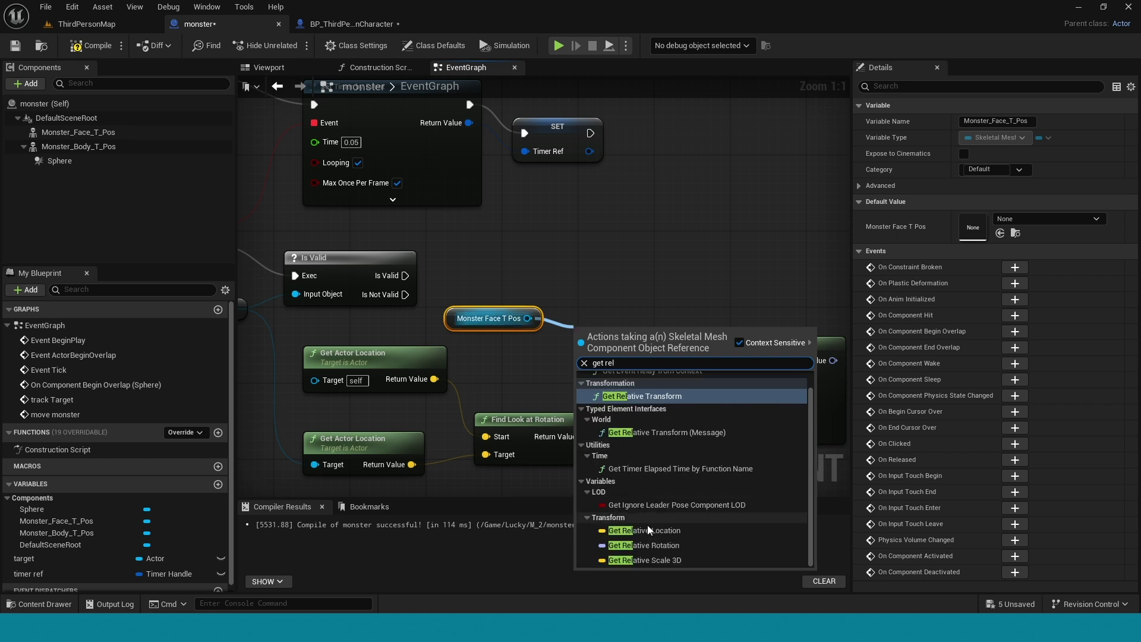
left_click(645, 545)
left_click_drag(623, 343, 596, 324)
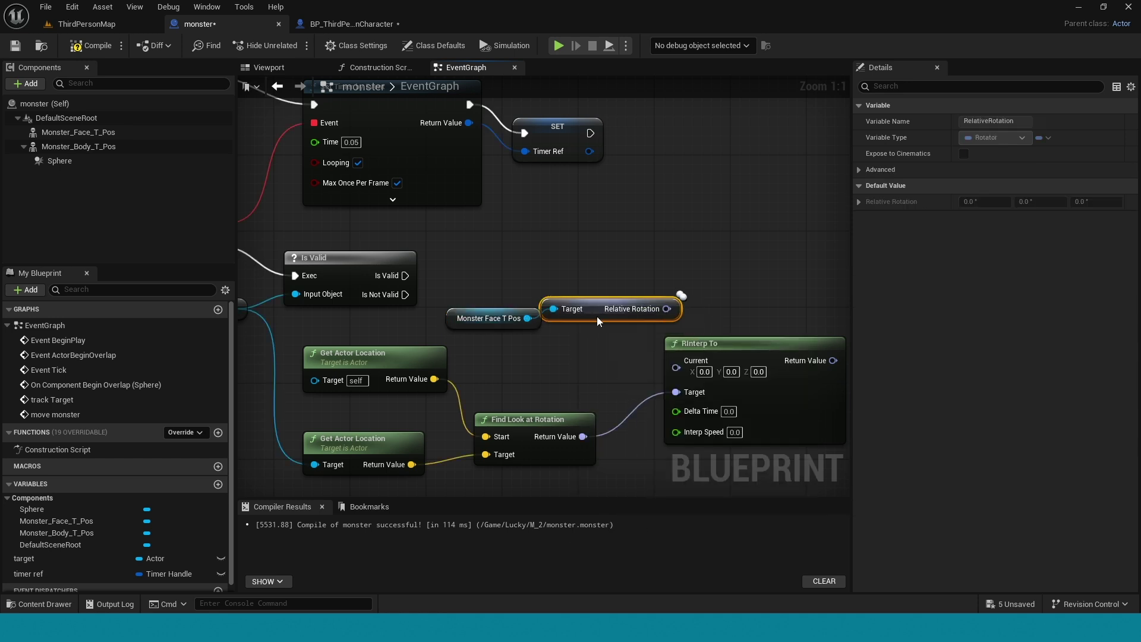
left_click_drag(474, 321, 408, 328)
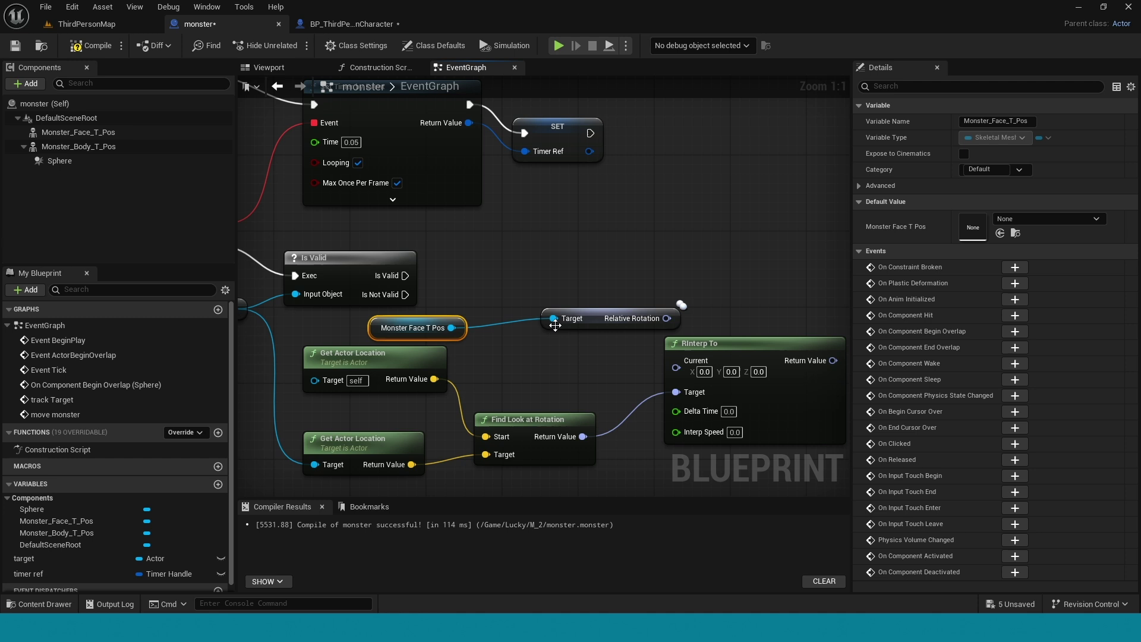
left_click_drag(588, 320, 527, 384)
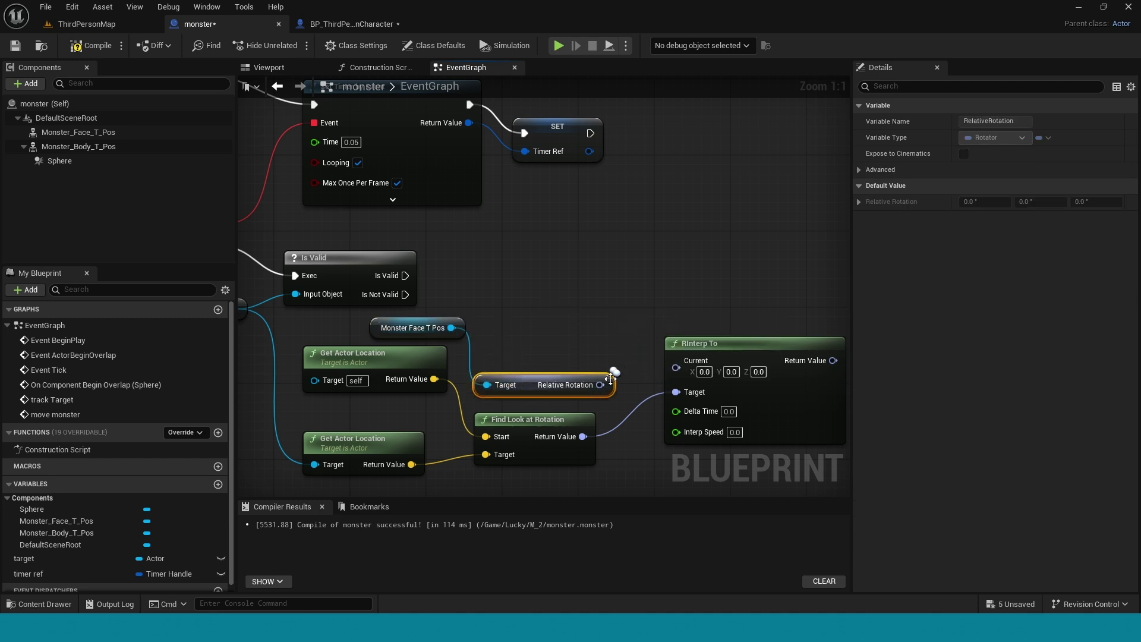
left_click_drag(600, 384, 676, 361)
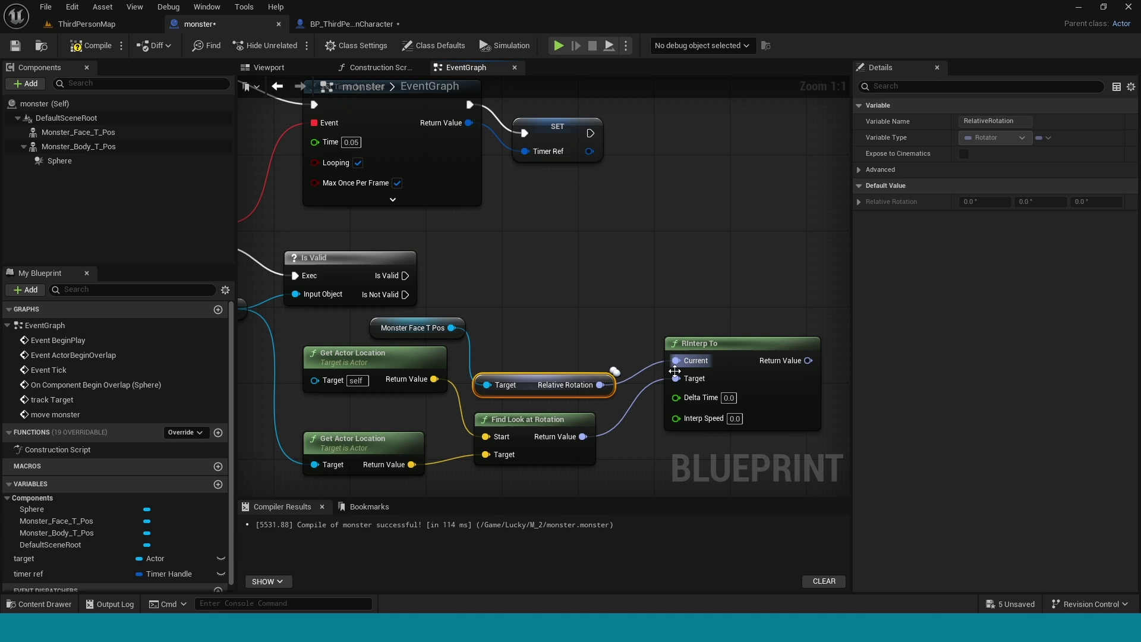
right_click_drag(668, 447, 693, 361)
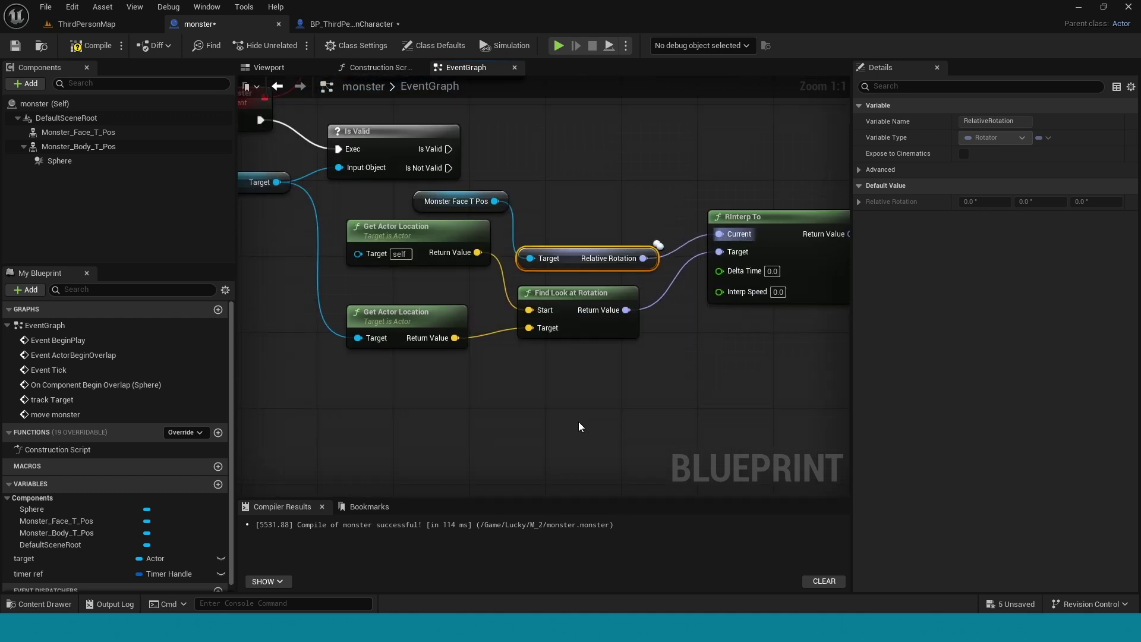
- Feed Get World Delta Seconds into RInterp To's Delta Time and set Interp Speed to 100
right_click(595, 413)
type("worl")
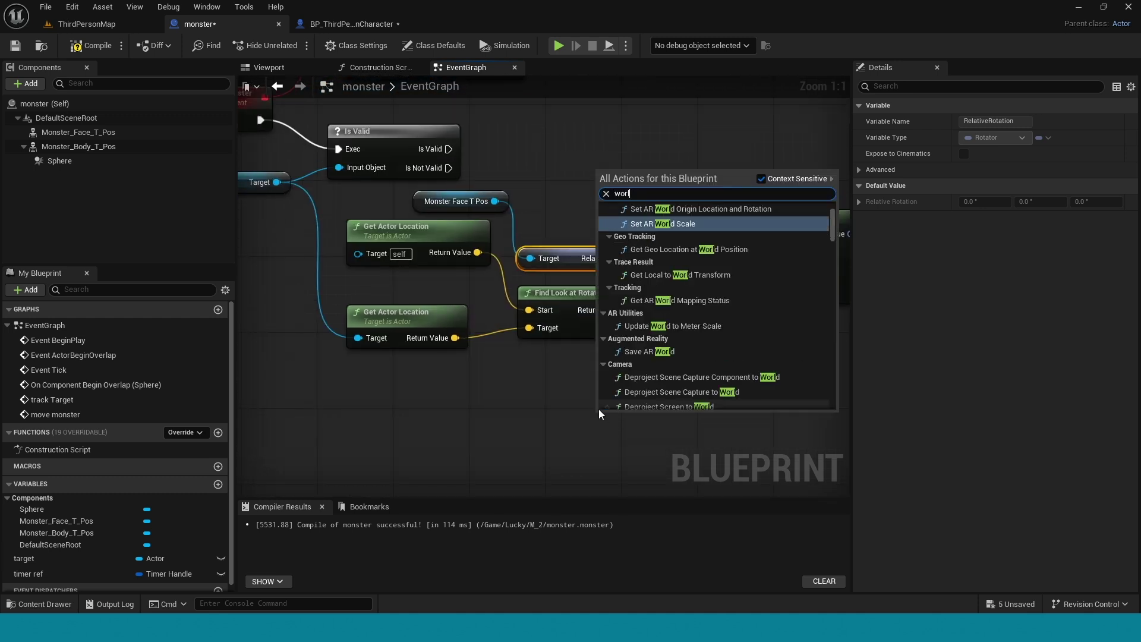
type("d del")
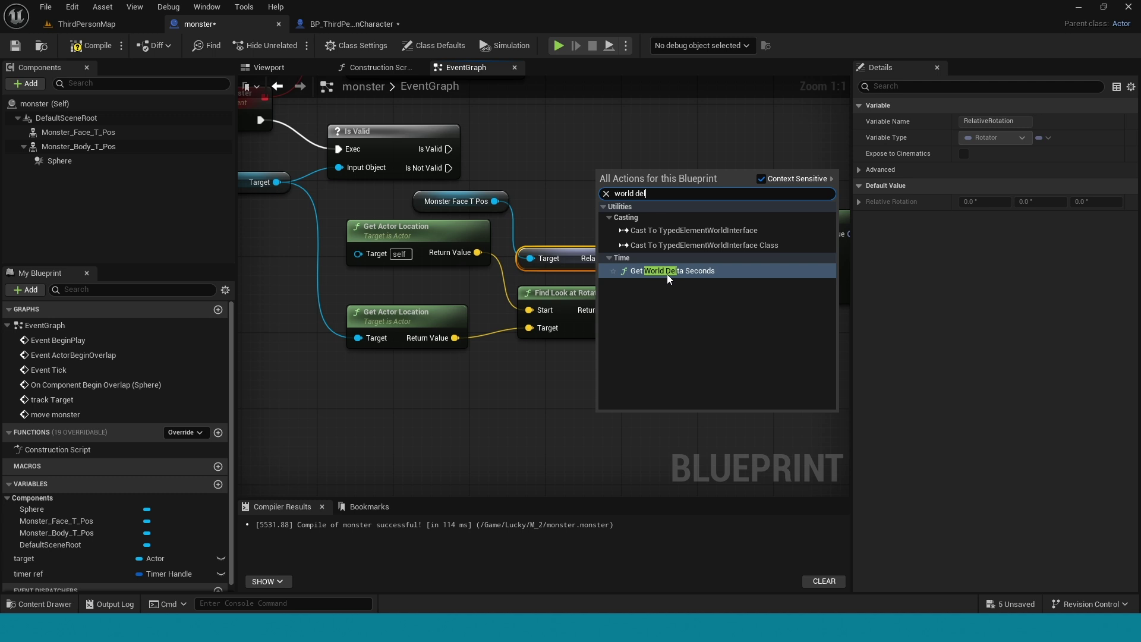
left_click(669, 273)
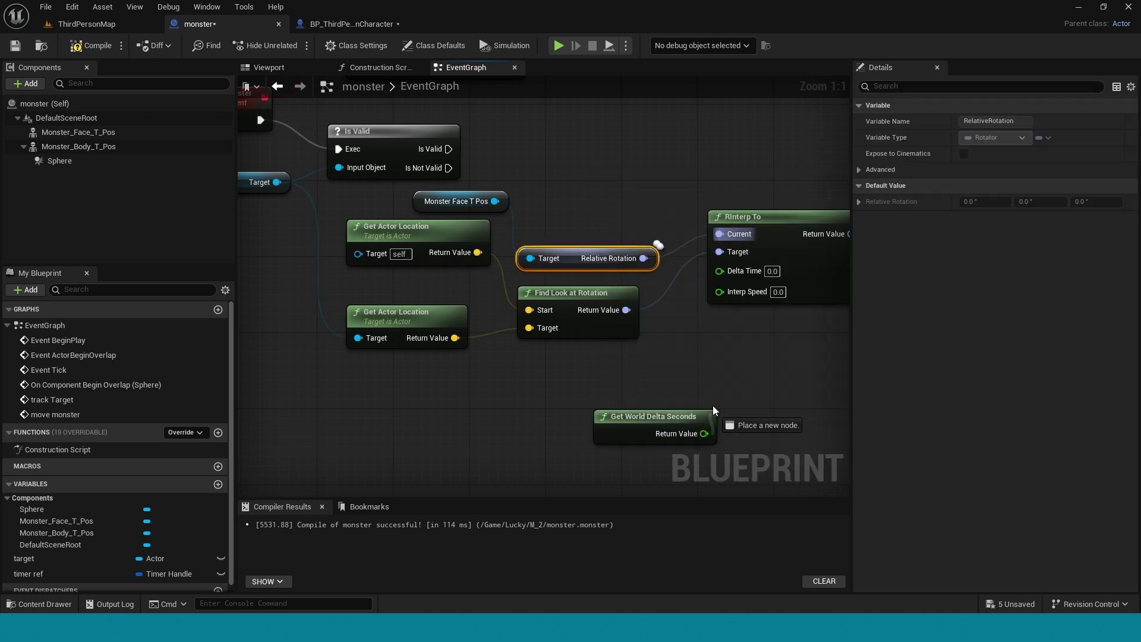
left_click_drag(713, 408, 719, 270)
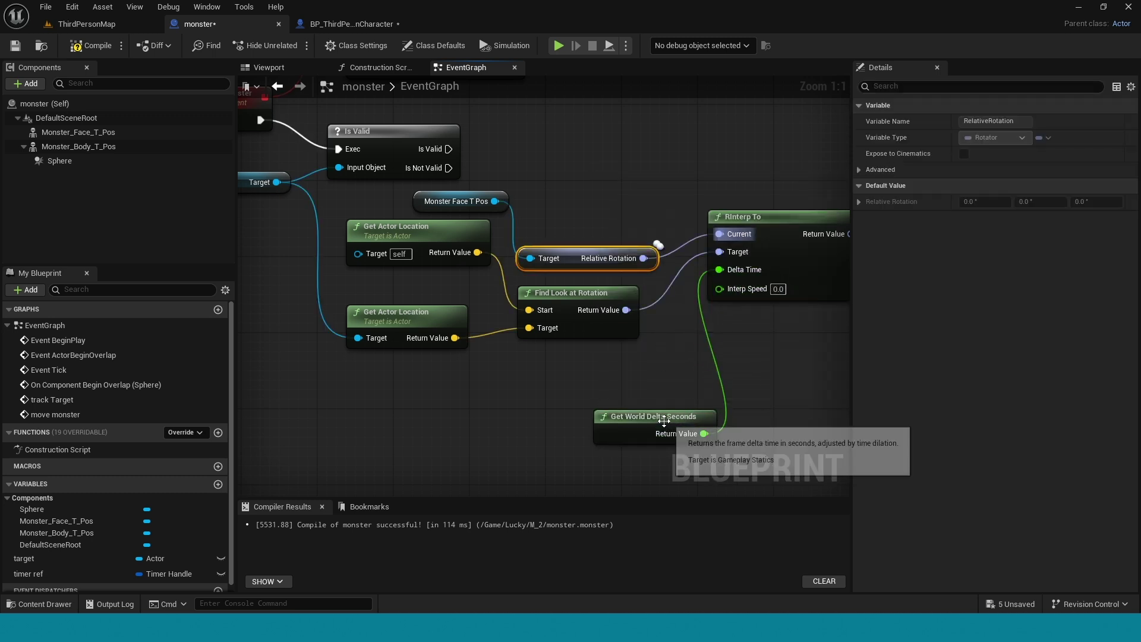
left_click_drag(664, 421, 606, 393)
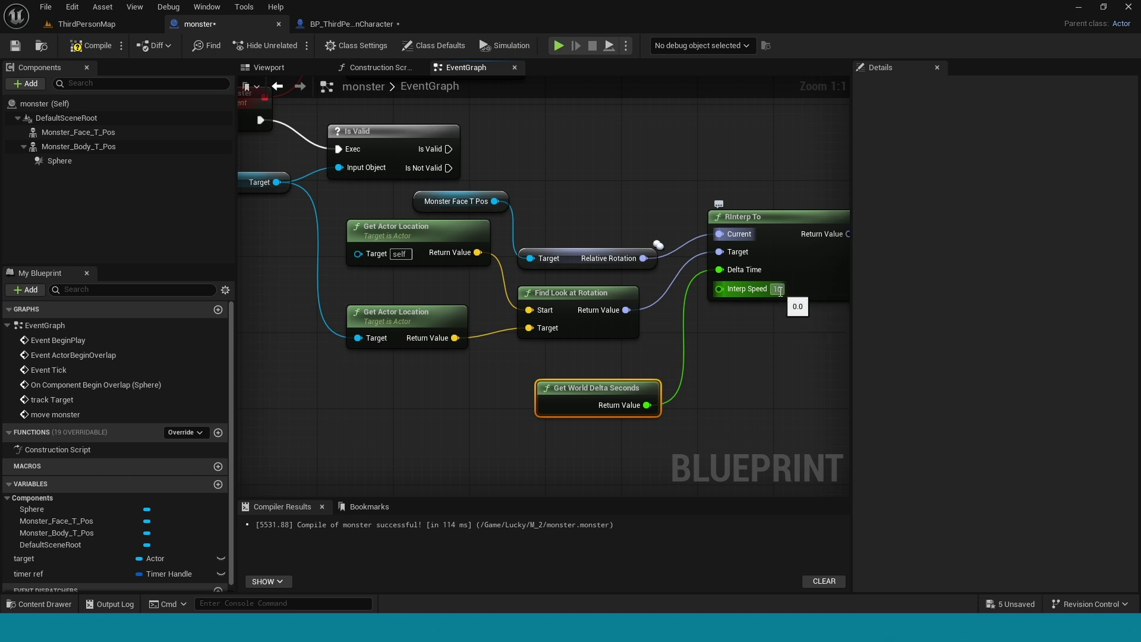
type("100")
key("Return")
- Split RInterp To's Return Value into roll, pitch and yaw and reposition the node
right_click_drag(815, 182, 619, 219)
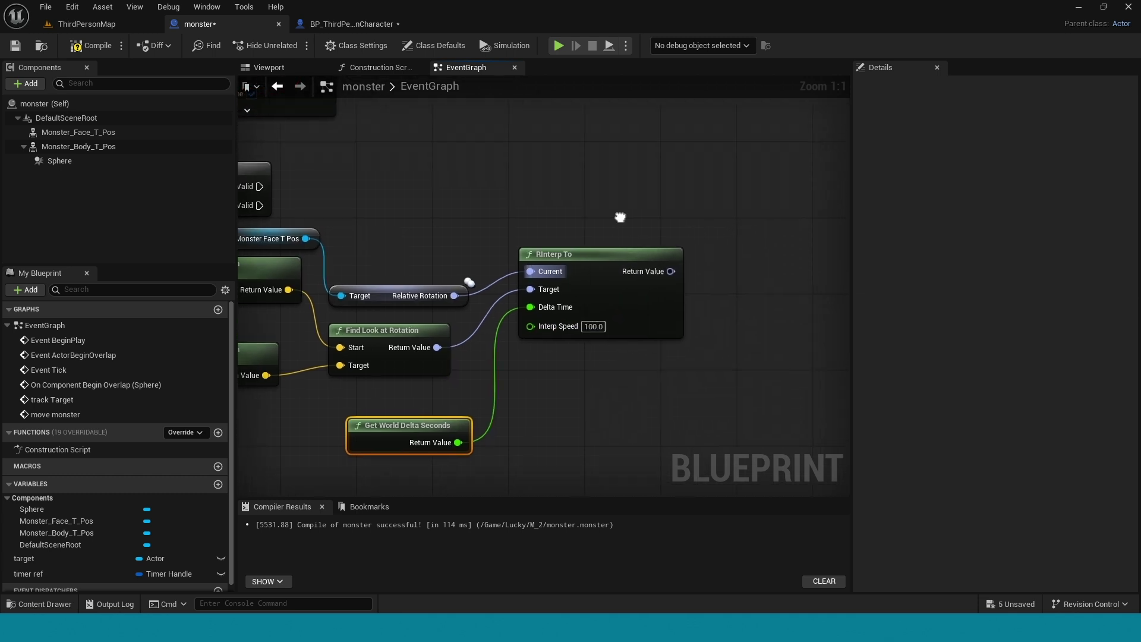
right_click(666, 273)
left_click(701, 324)
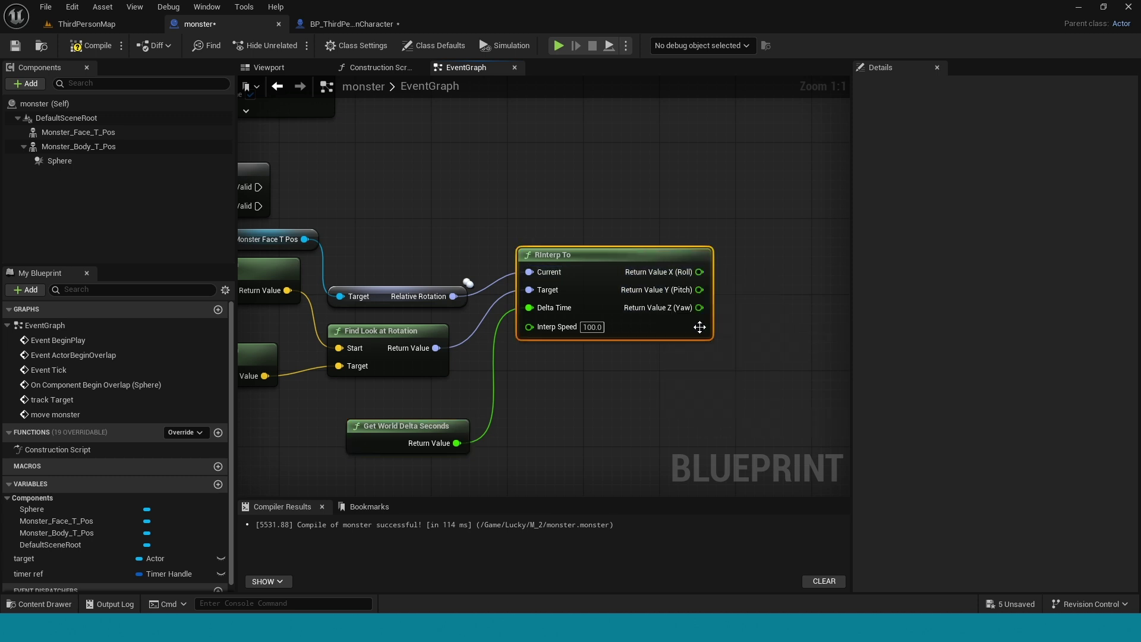
left_click_drag(634, 263, 625, 311)
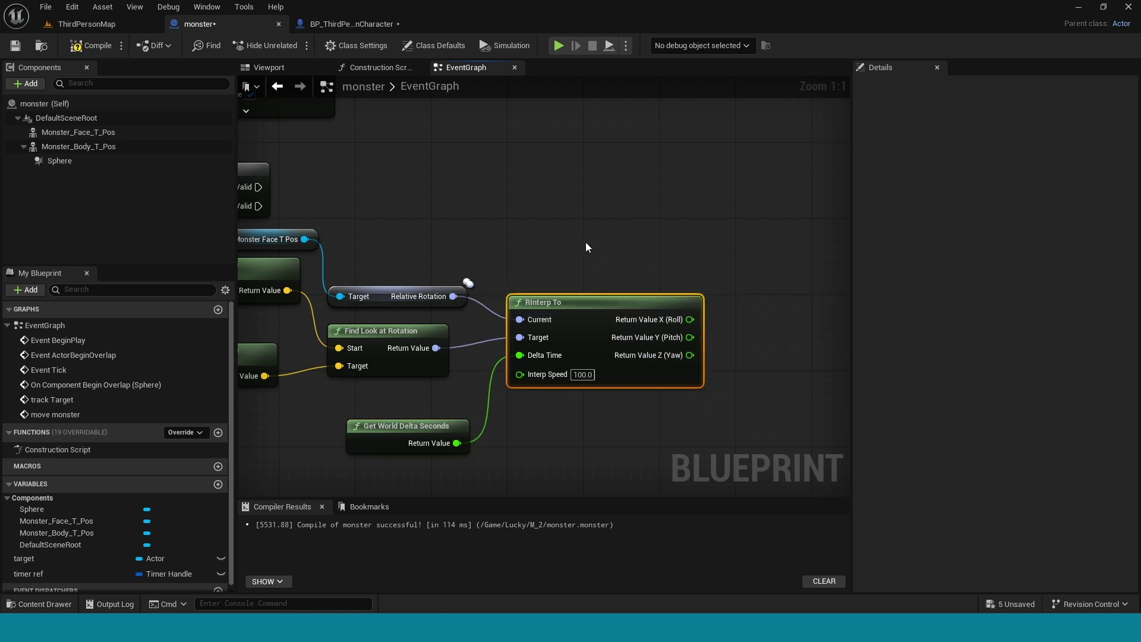
right_click_drag(587, 241, 635, 265)
left_click_drag(312, 223, 748, 253)
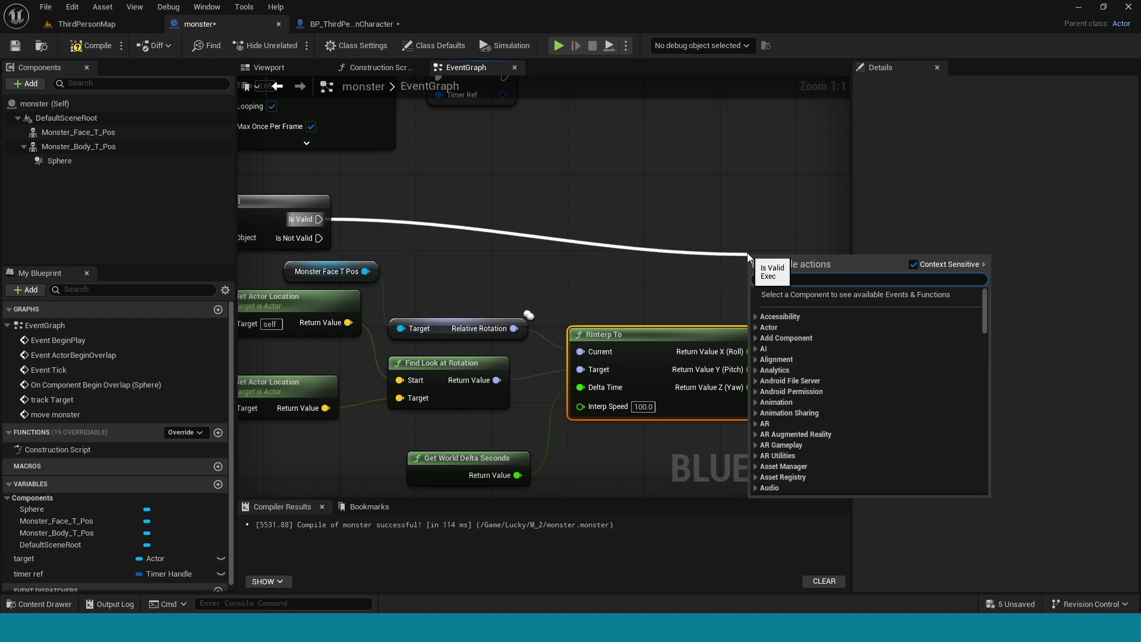
- Add a Set Relative Rotation node and delete its Sphere reference target
type("set relati")
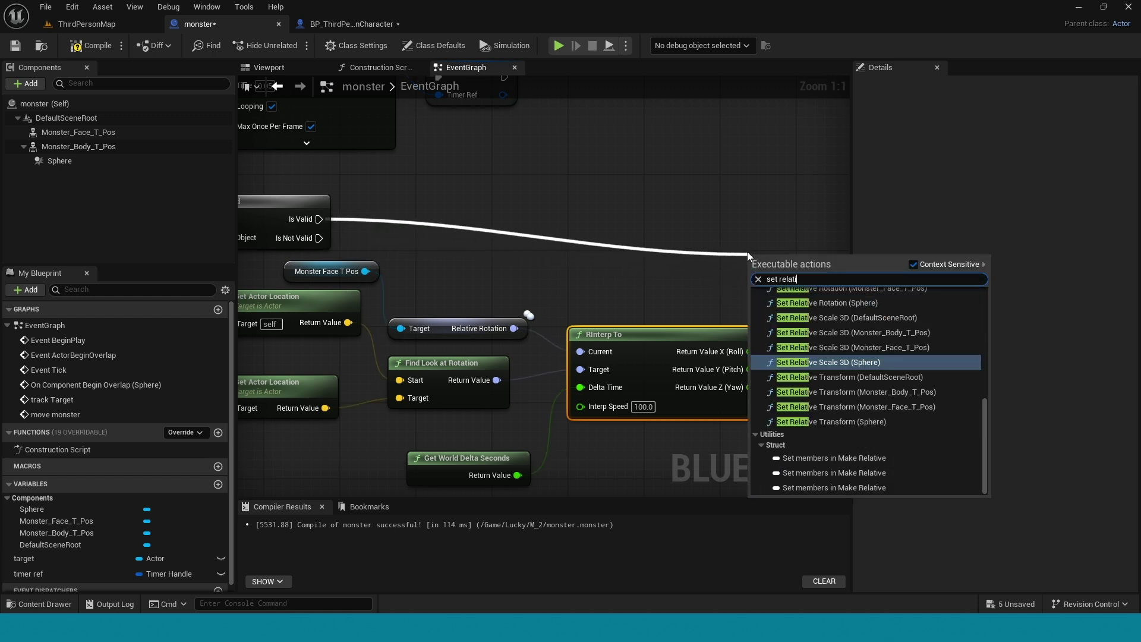
left_click(827, 304)
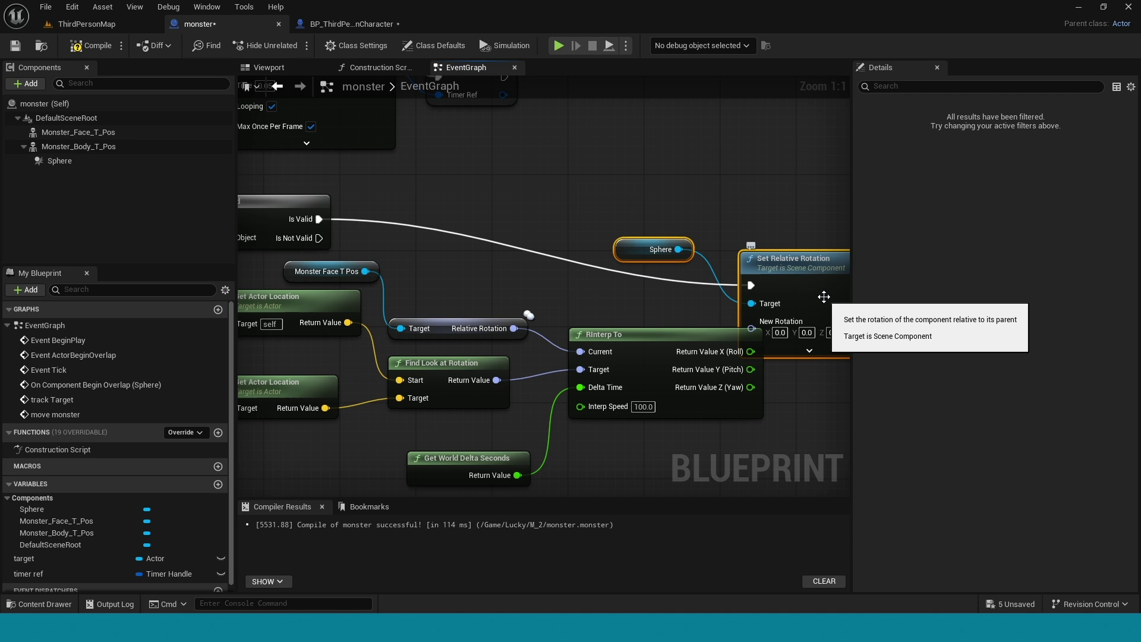
left_click_drag(761, 271, 689, 212)
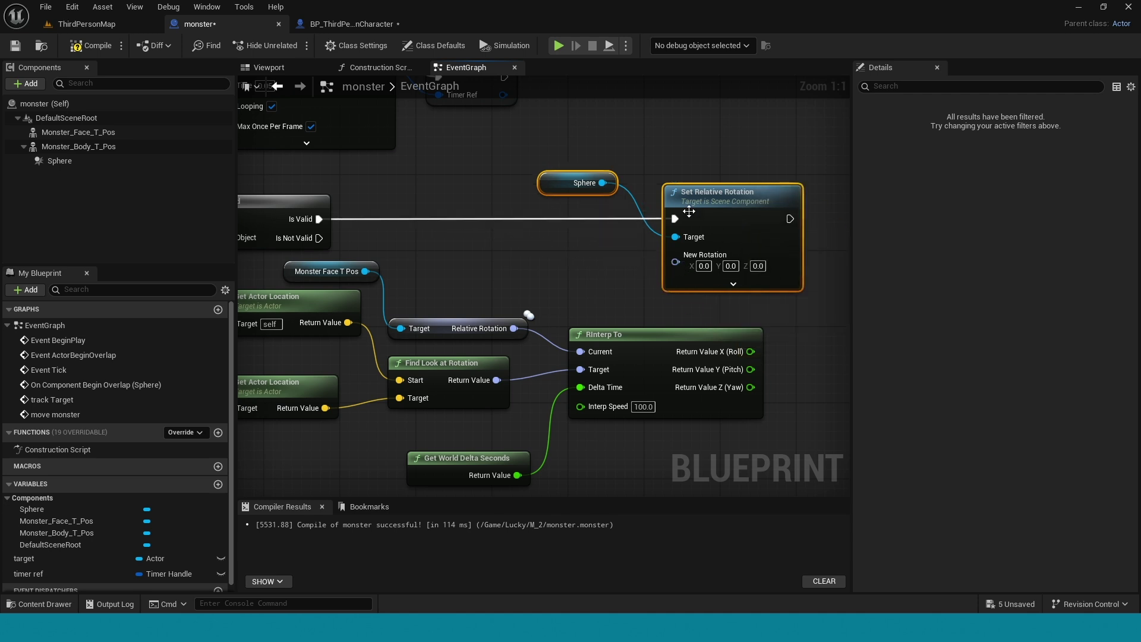
left_click(567, 184)
key("Delete")
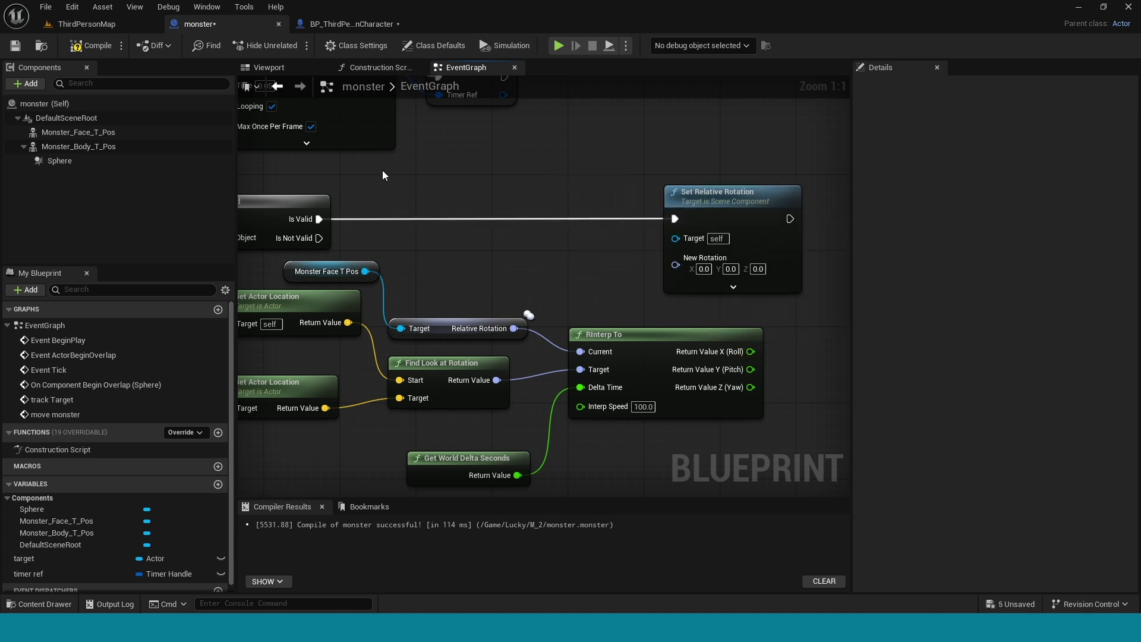
- Target Monster Face T Pos and split New Rotation into roll, pitch and yaw
left_click_drag(91, 134, 676, 238)
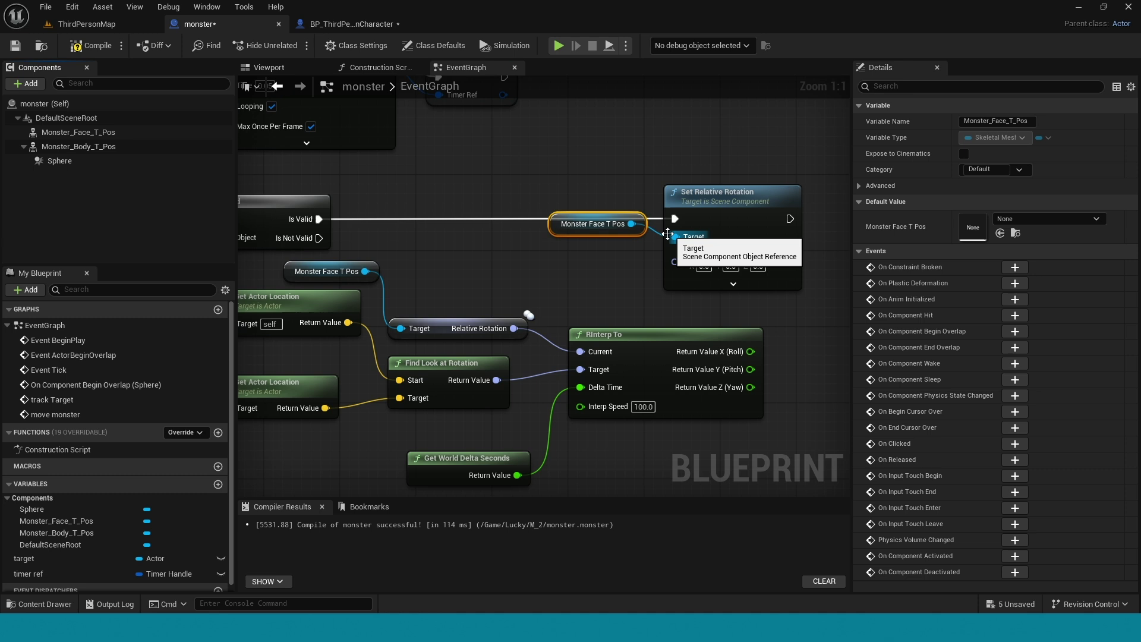
mouse_move(598, 223)
left_mouse_down()
mouse_move(569, 252)
mouse_move(559, 243)
left_mouse_up()
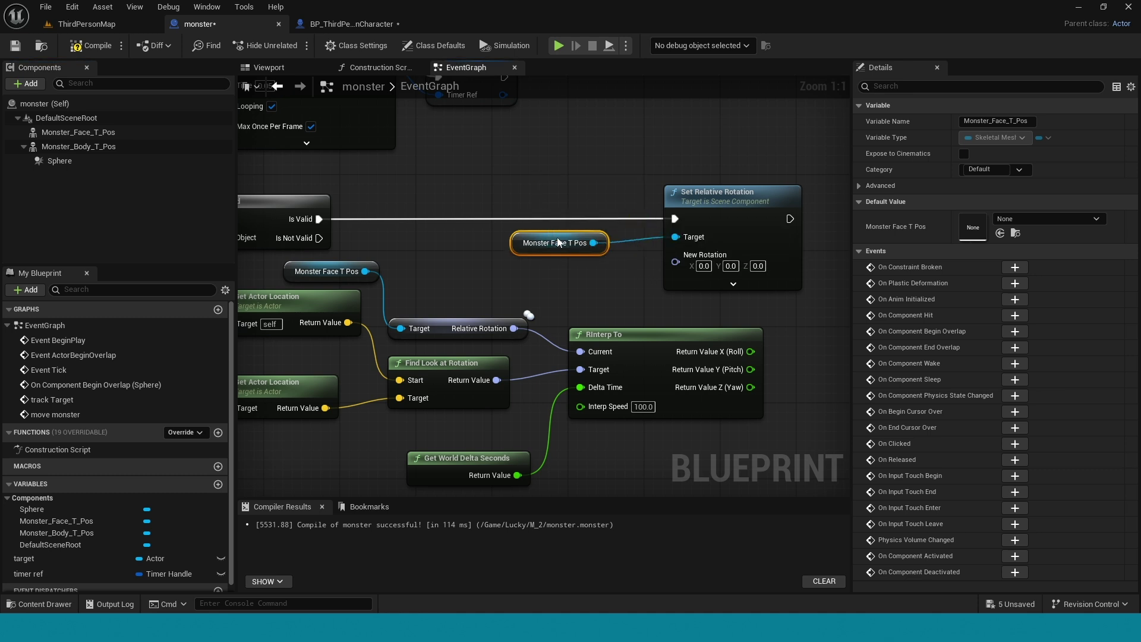
right_click(674, 264)
left_click(696, 308)
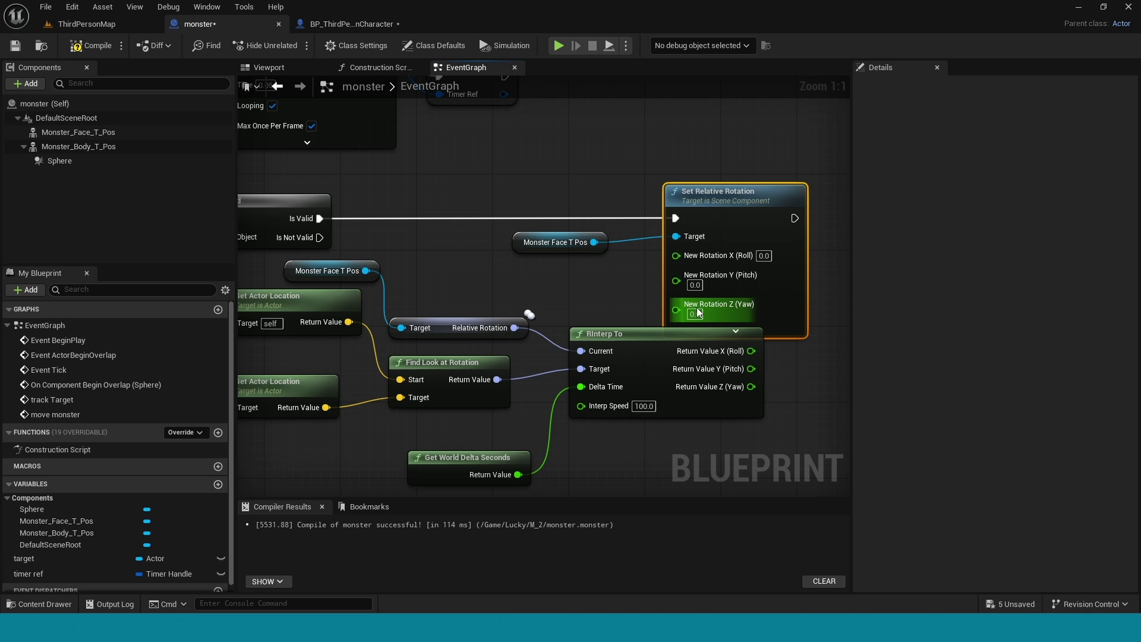
left_click_drag(751, 233, 421, 280)
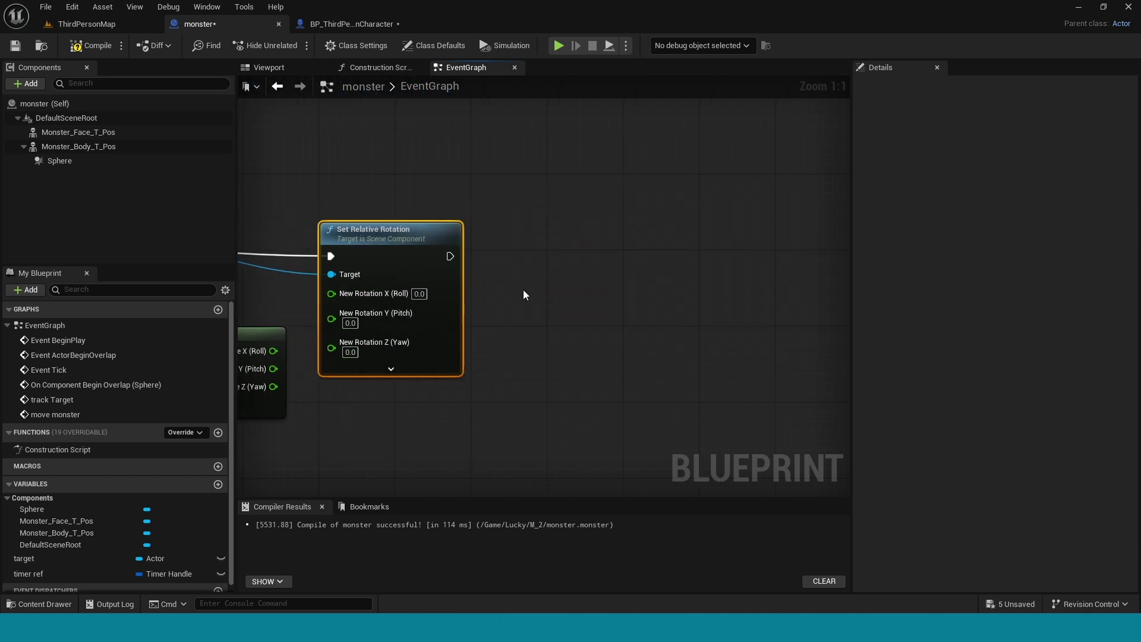
- Wire RInterp To's Z (Yaw) result into New Rotation Z (Yaw) and recompile
right_click_drag(524, 290, 830, 285)
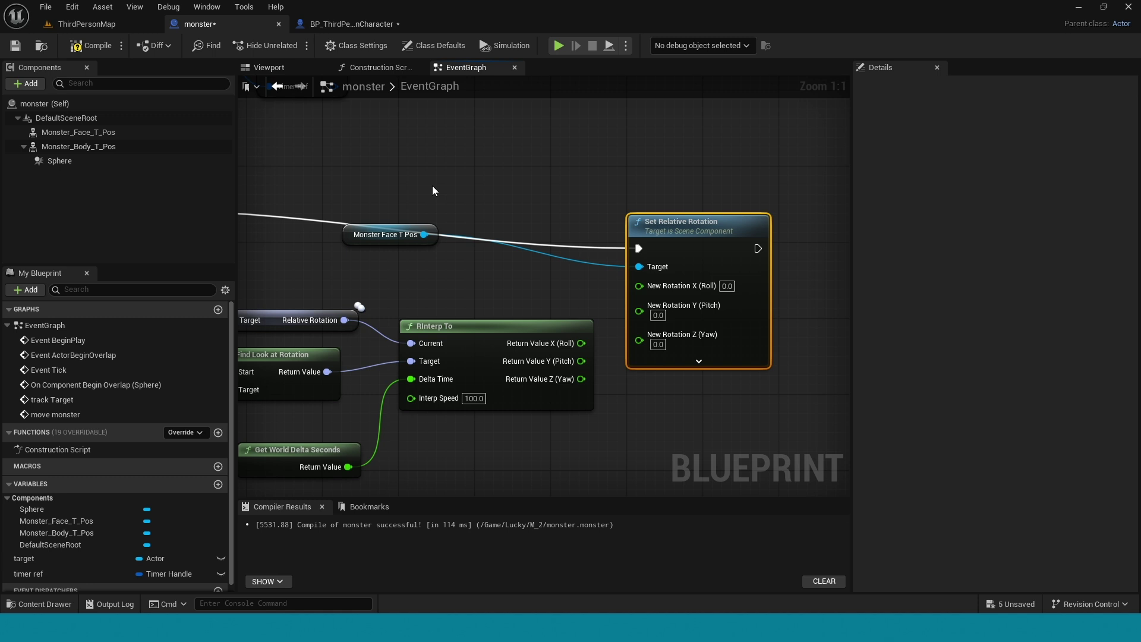
right_click_drag(433, 190, 548, 189)
left_click_drag(467, 237, 458, 266)
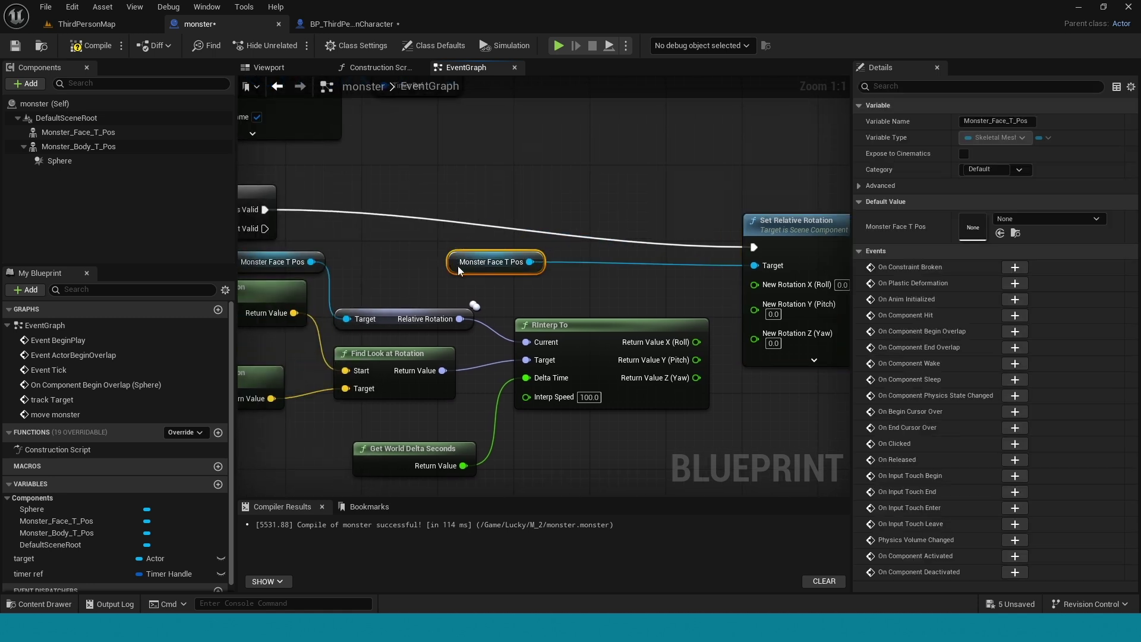
left_click_drag(583, 333, 572, 306)
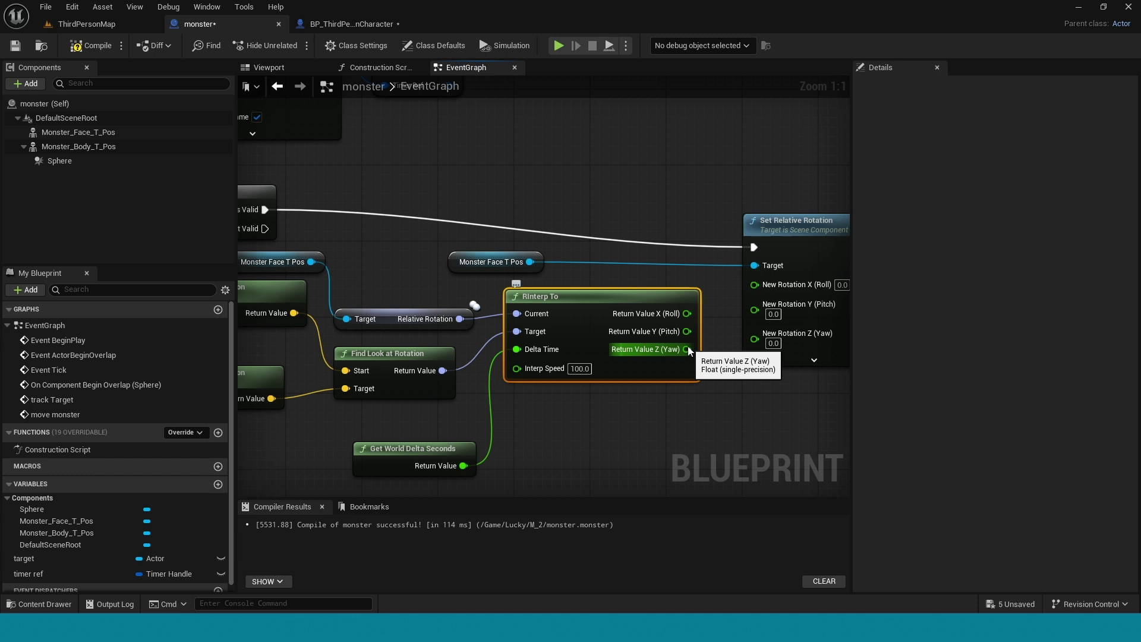
left_click_drag(687, 349, 755, 340)
mouse_move(411, 198)
right_mouse_down()
mouse_move(455, 370)
mouse_move(672, 339)
right_mouse_up()
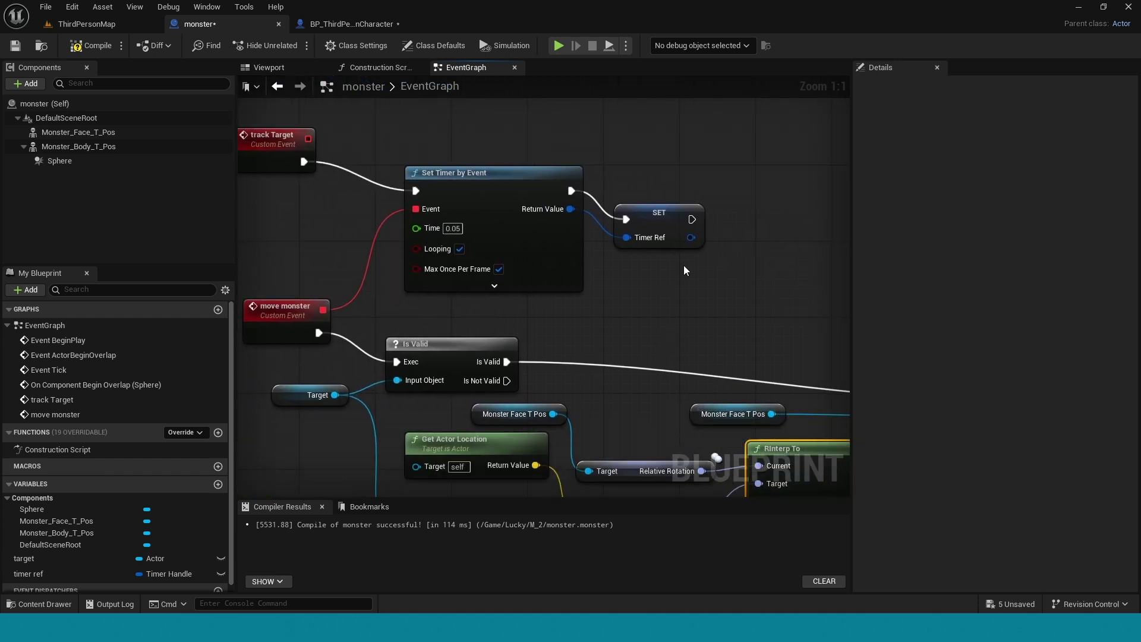
mouse_move(684, 265)
right_mouse_down()
mouse_move(657, 399)
mouse_move(468, 436)
right_mouse_up()
left_click(92, 48)
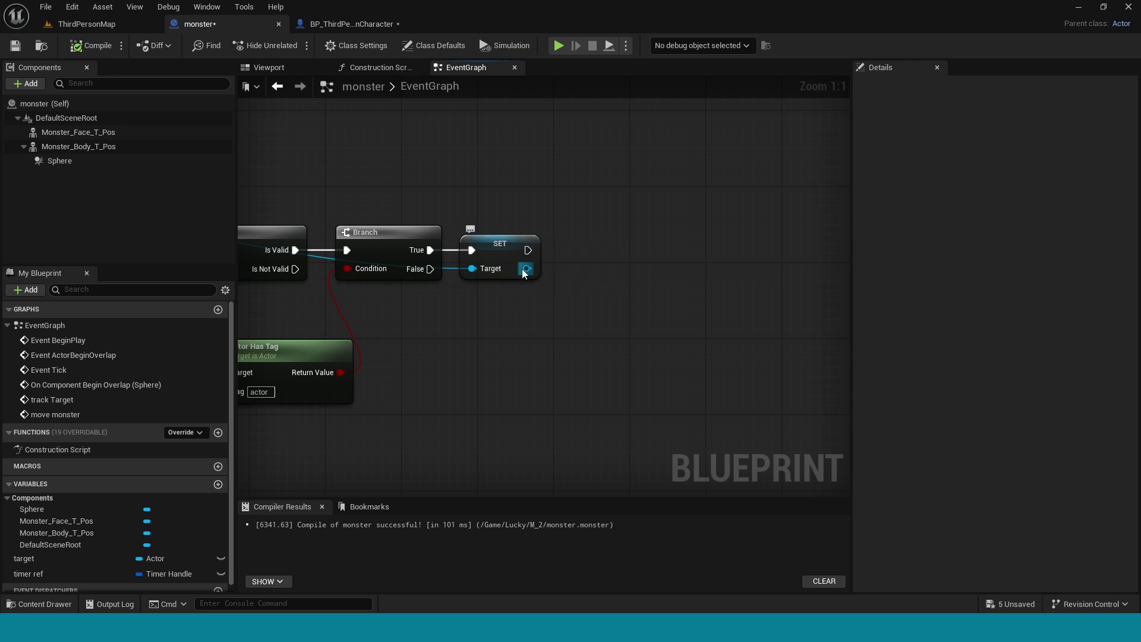
- Call Track Target from the begin-overlap SET node's execution output
left_click_drag(527, 268, 619, 269)
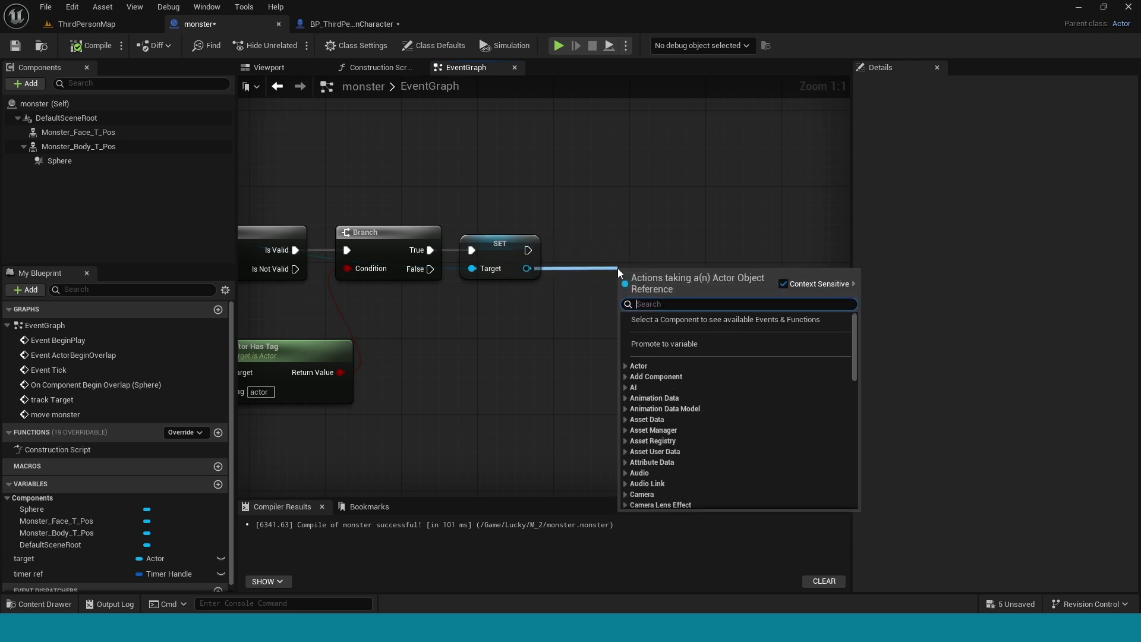
left_click(571, 326)
scroll(571, 326, "down", 2)
scroll(571, 332, "down", 1)
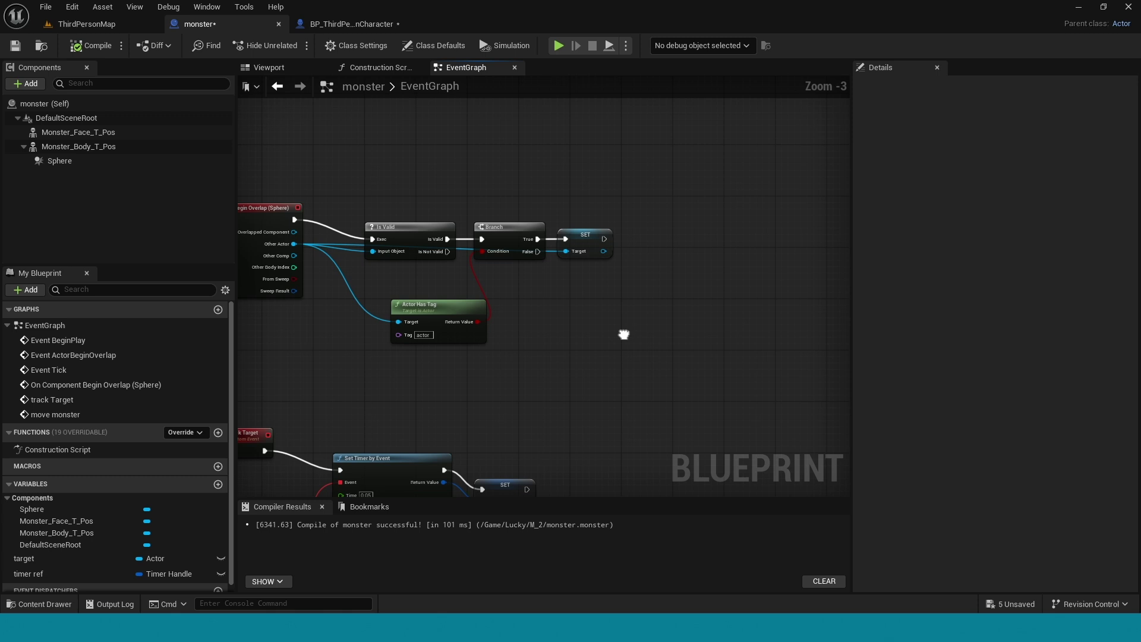
right_click_drag(571, 332, 676, 318)
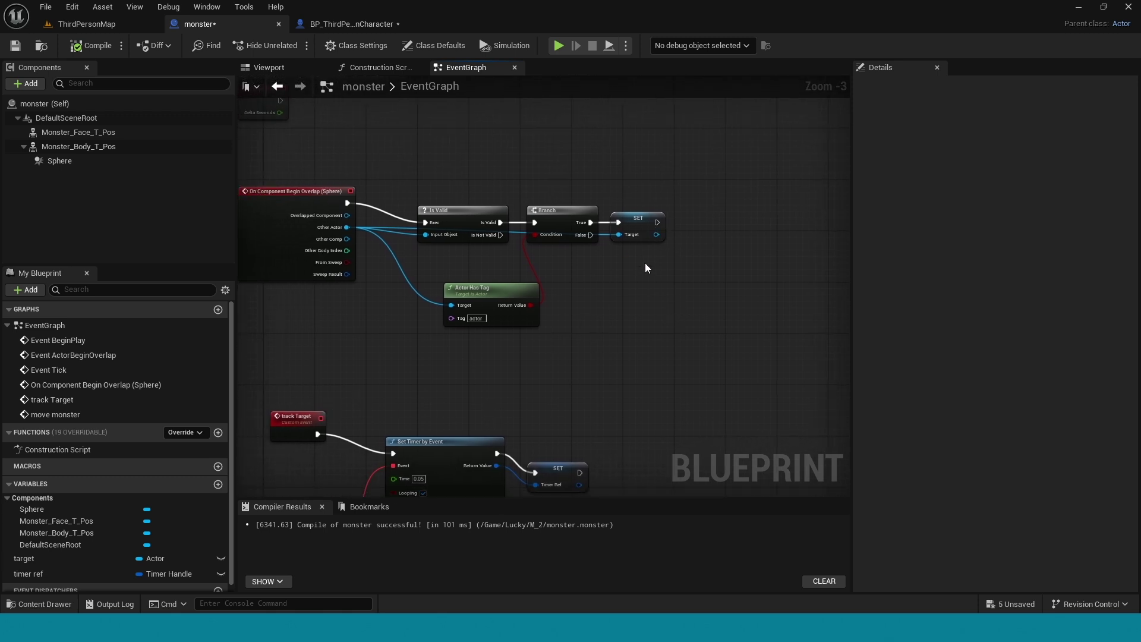
left_click_drag(657, 222, 694, 238)
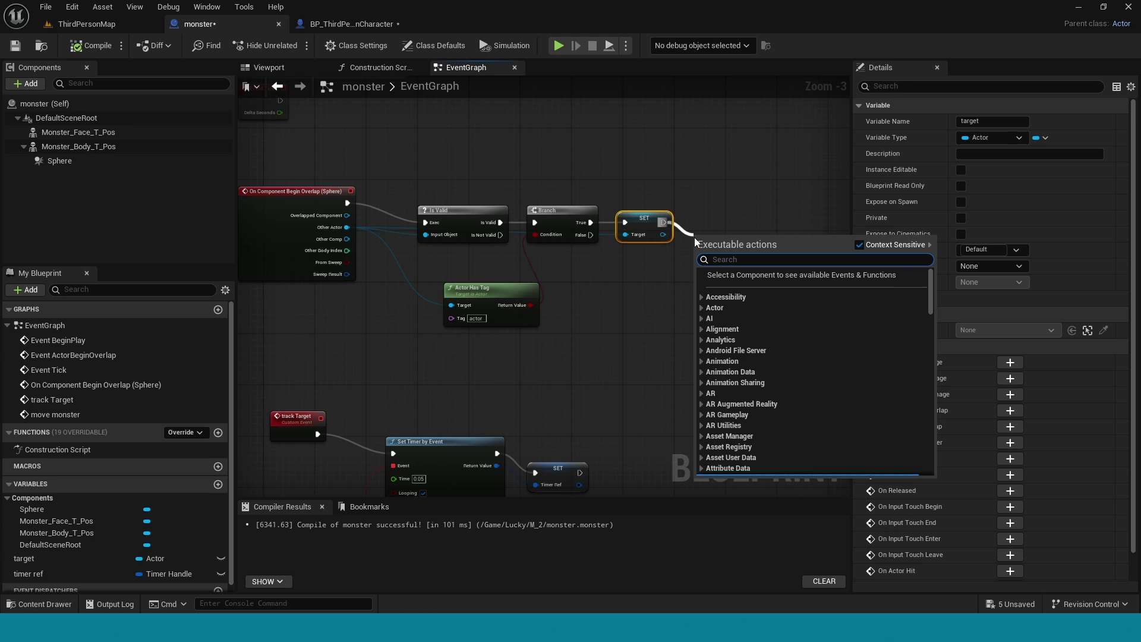
type("track t")
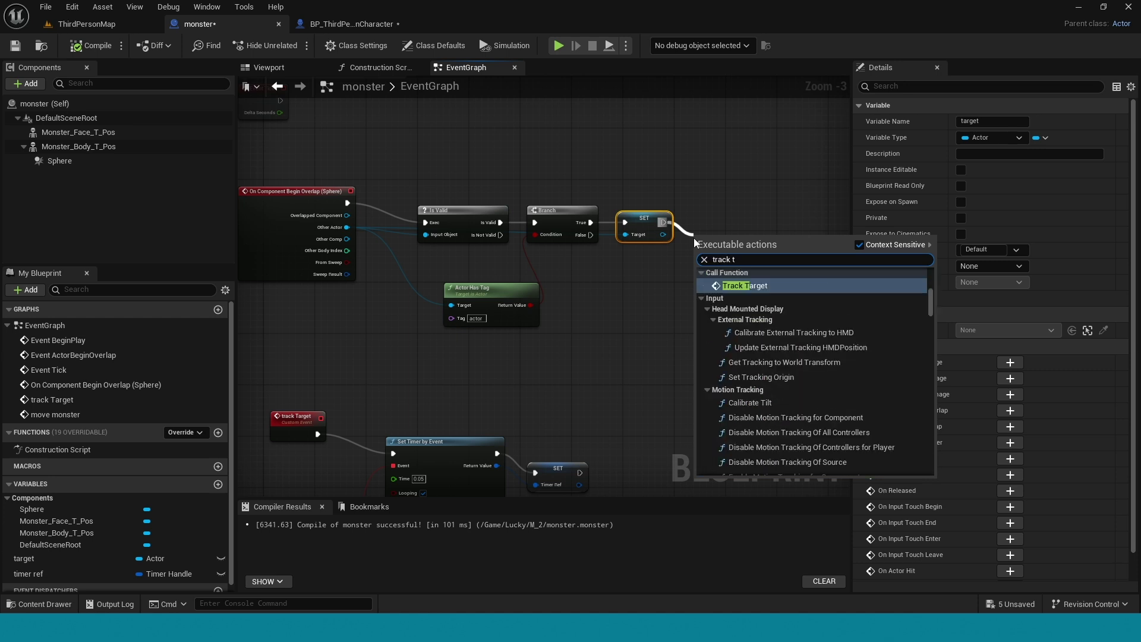
type("ar")
key("Return")
right_click_drag(708, 415, 696, 289)
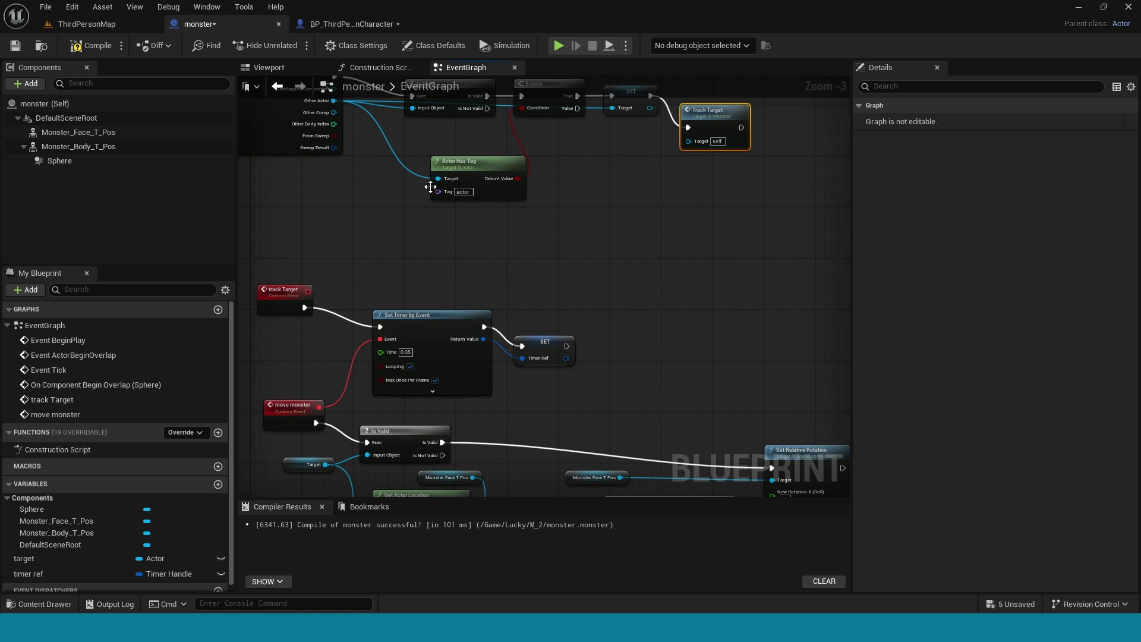
right_click_drag(651, 355, 625, 190)
right_click_drag(611, 495, 624, 313)
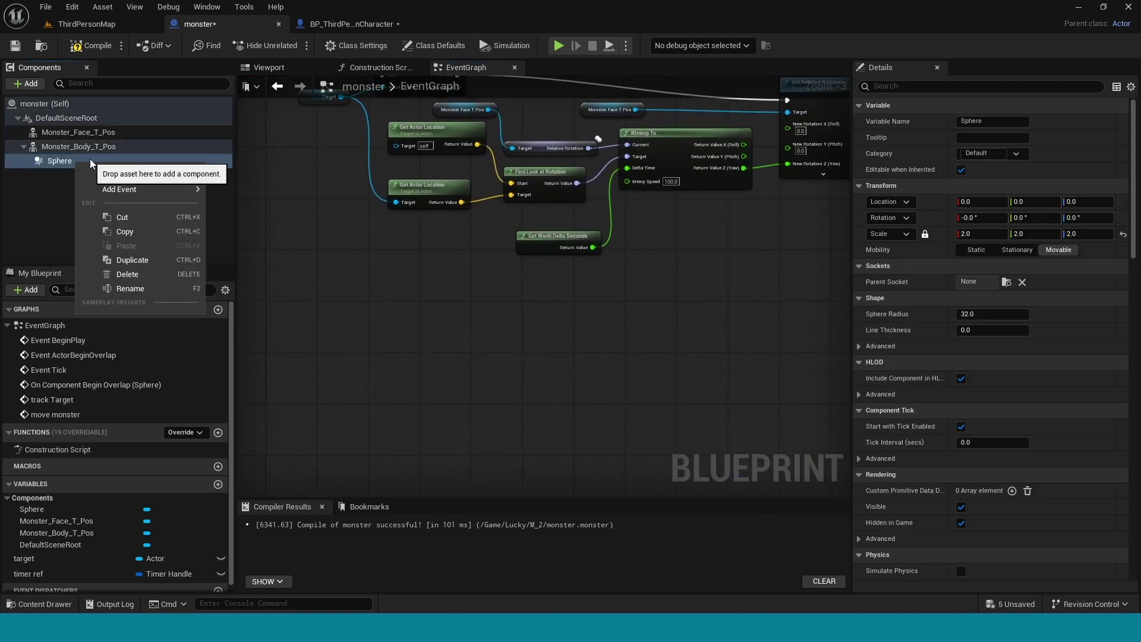
mouse_move(138, 189)
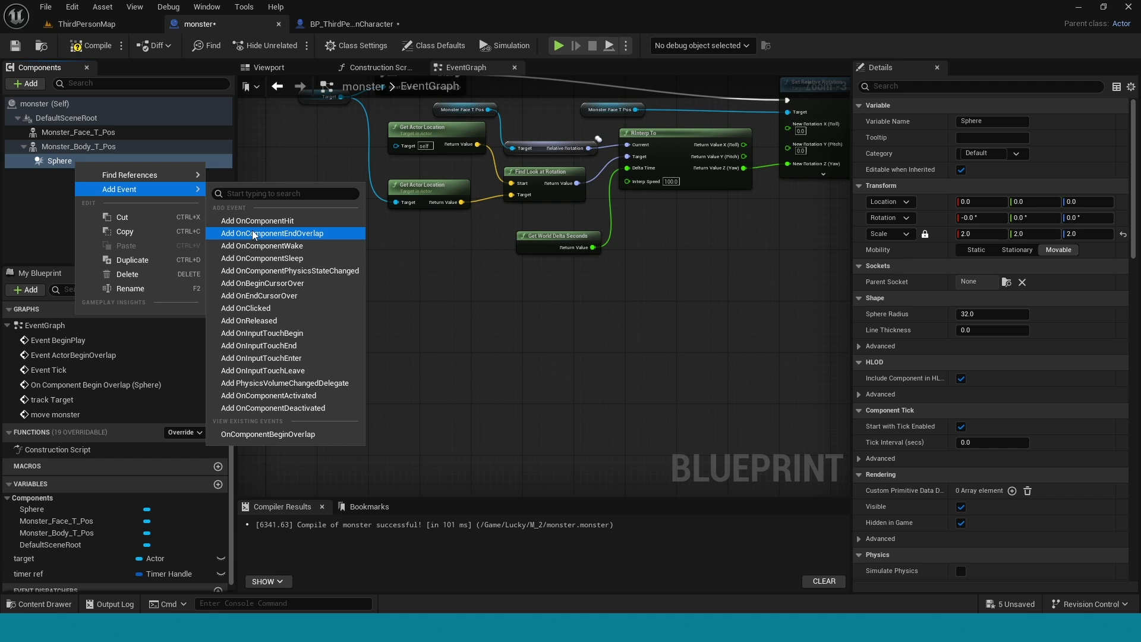
- Add a Sphere end-overlap event with an Is Valid check on Other Actor
left_click(265, 234)
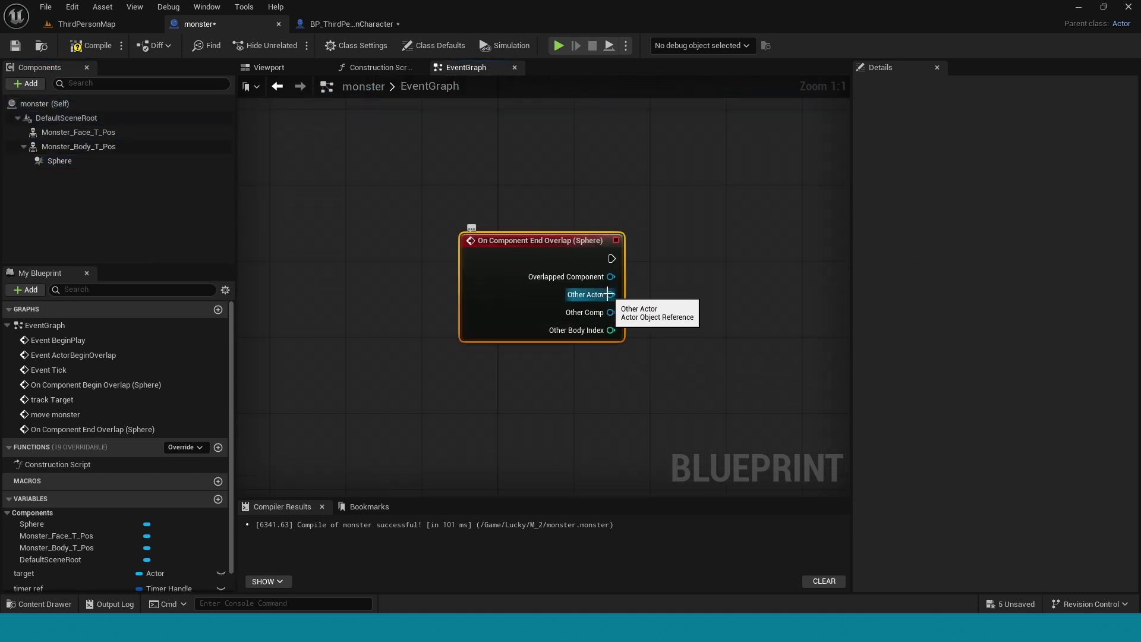
left_click_drag(607, 294, 670, 295)
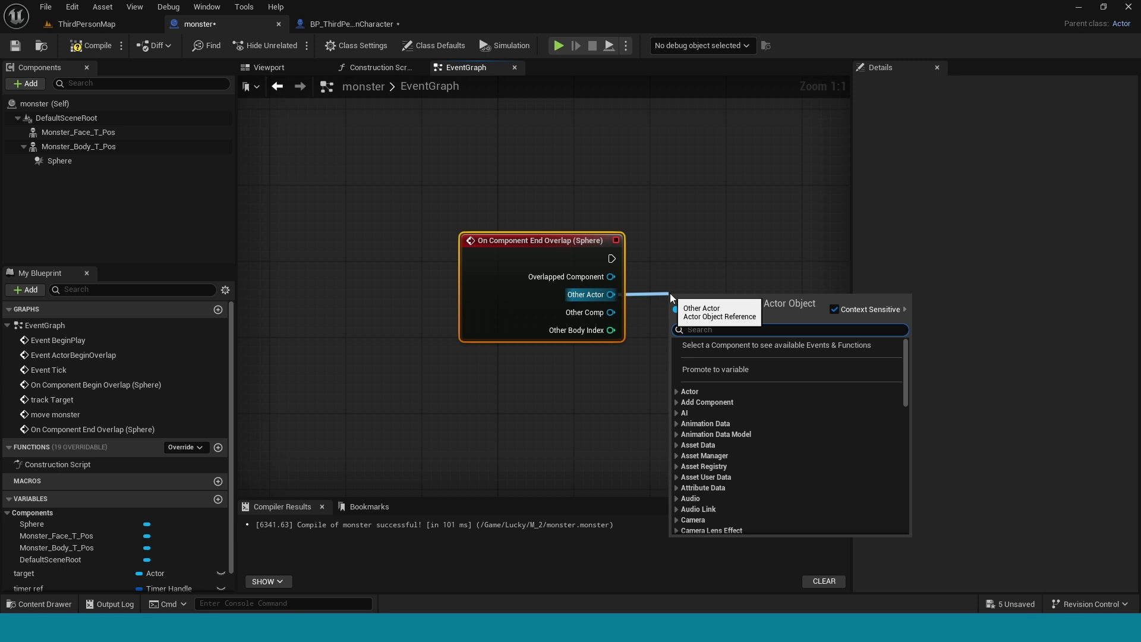
type("is")
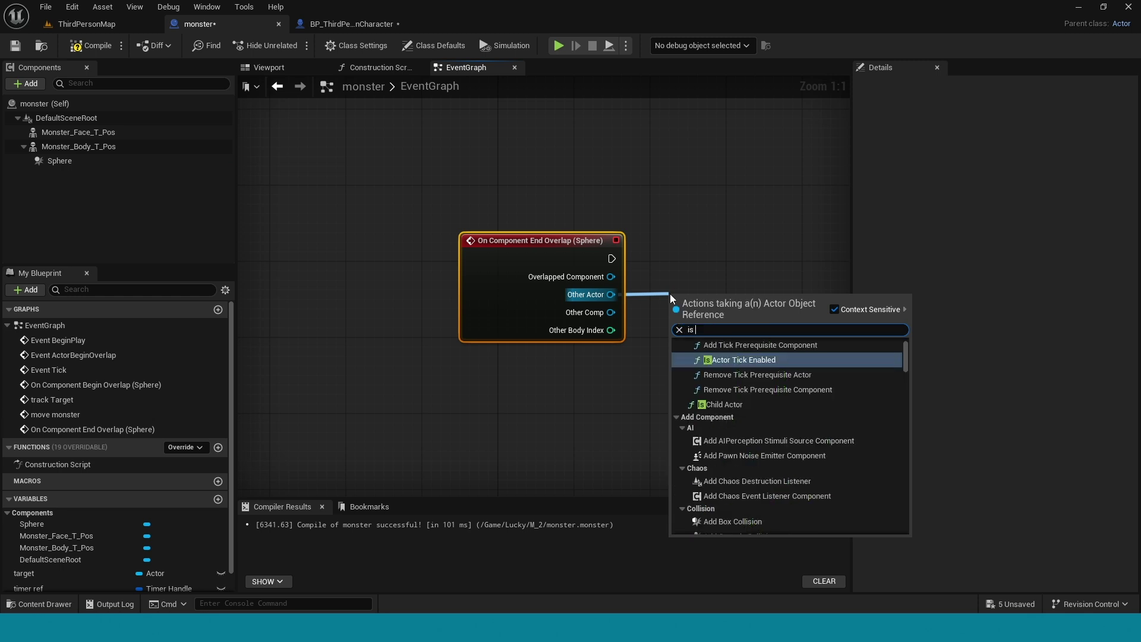
type(" valid")
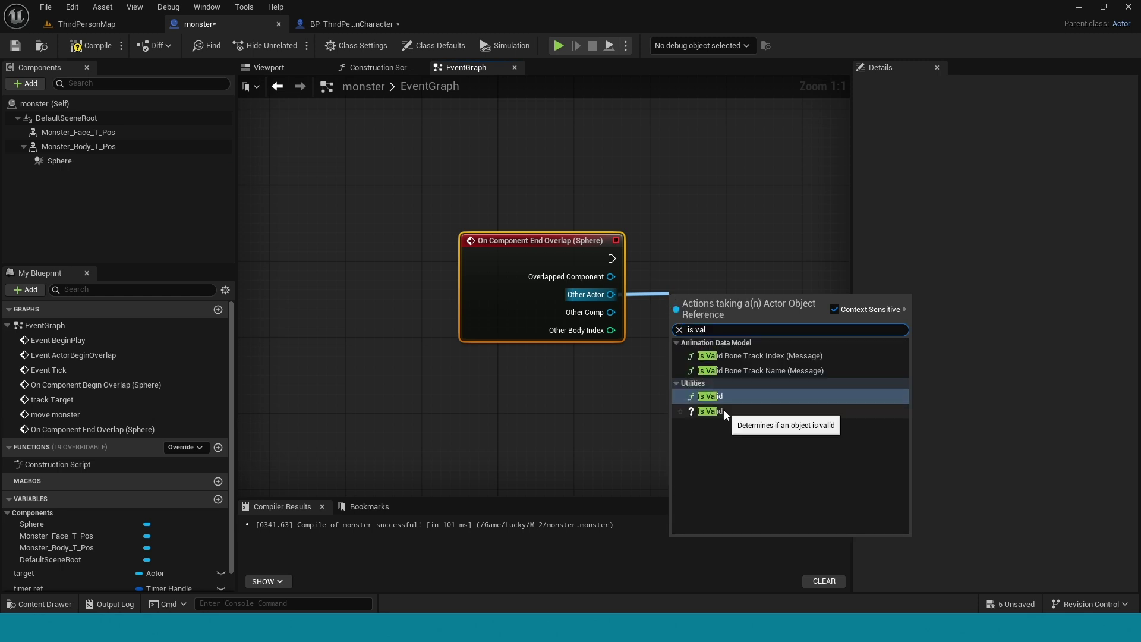
left_click(724, 410)
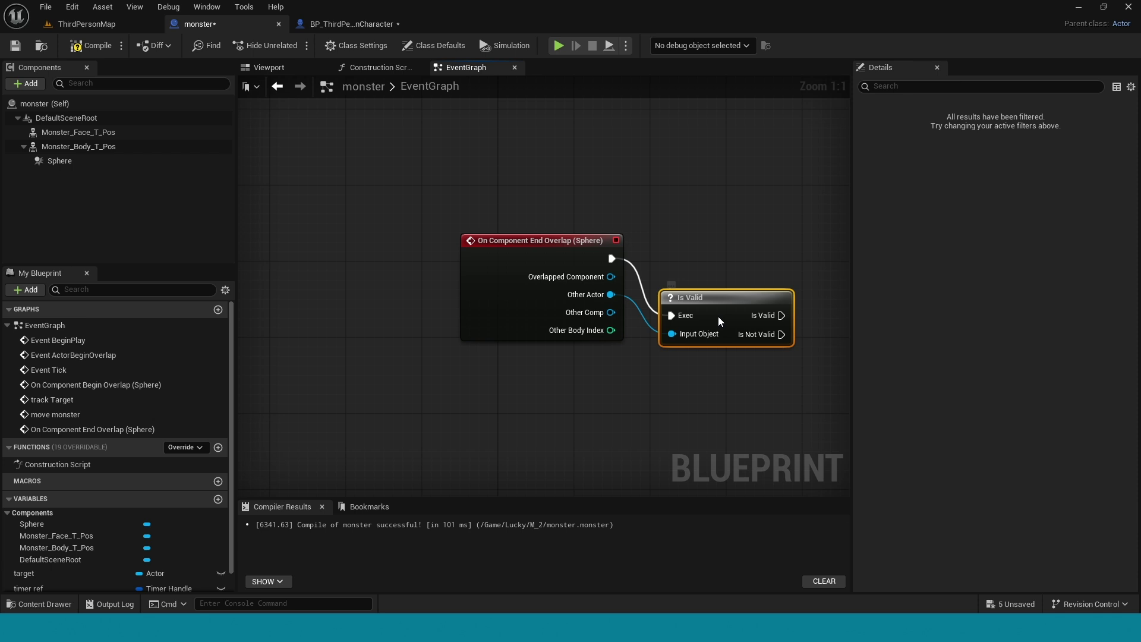
left_click_drag(718, 319, 716, 273)
- Add an Actor Has Tag node fed by the end-overlap Other Actor
left_click_drag(611, 294, 693, 338)
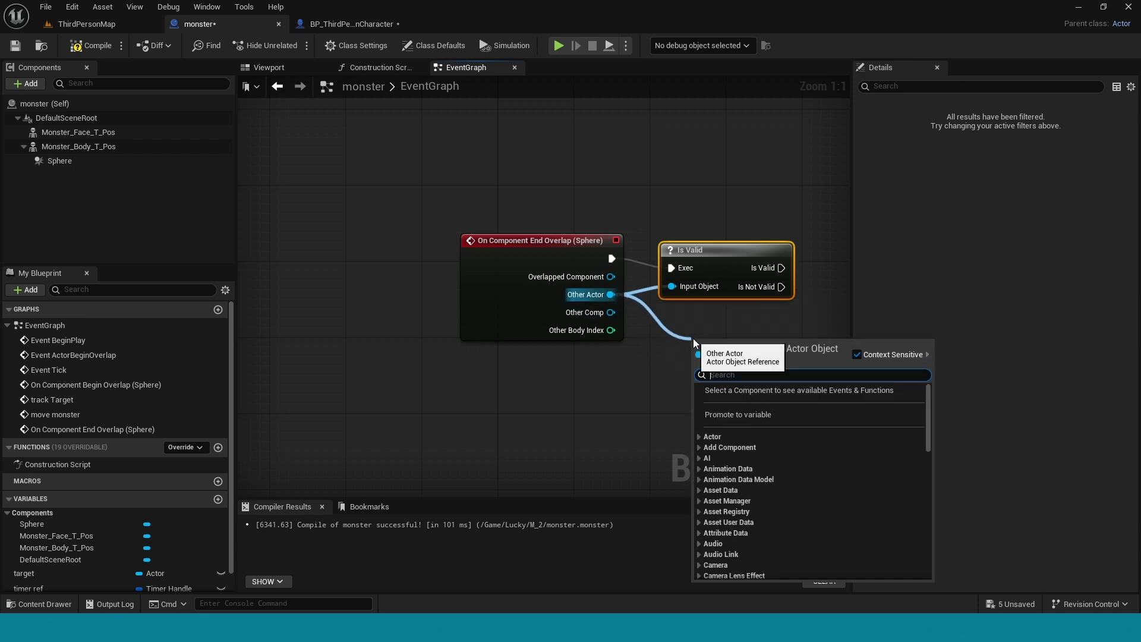
type("acto")
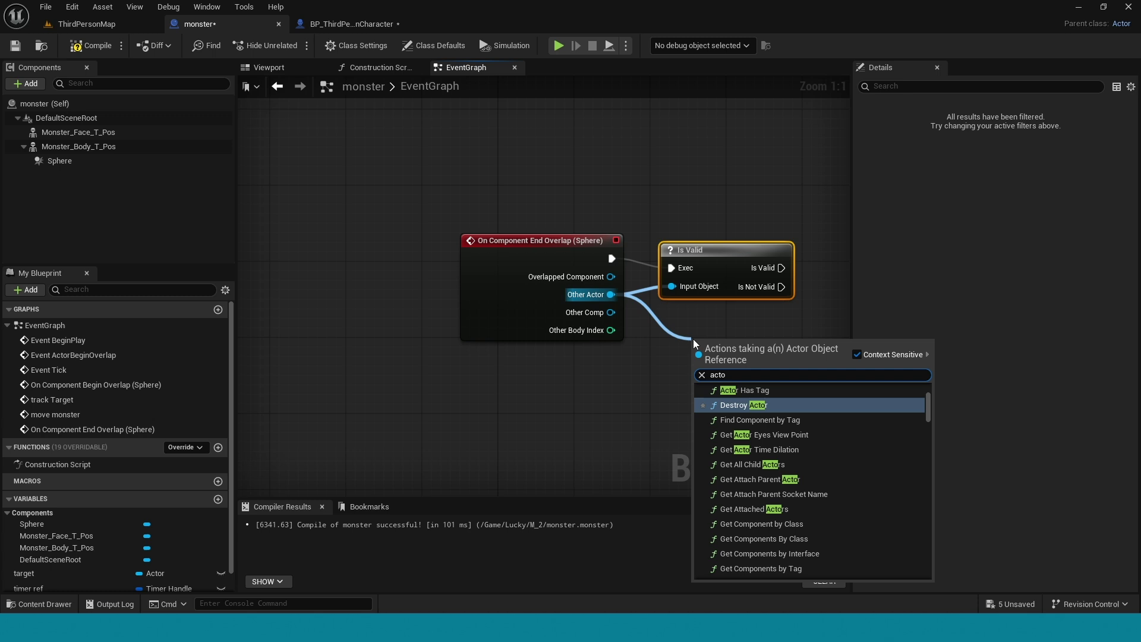
type("r has")
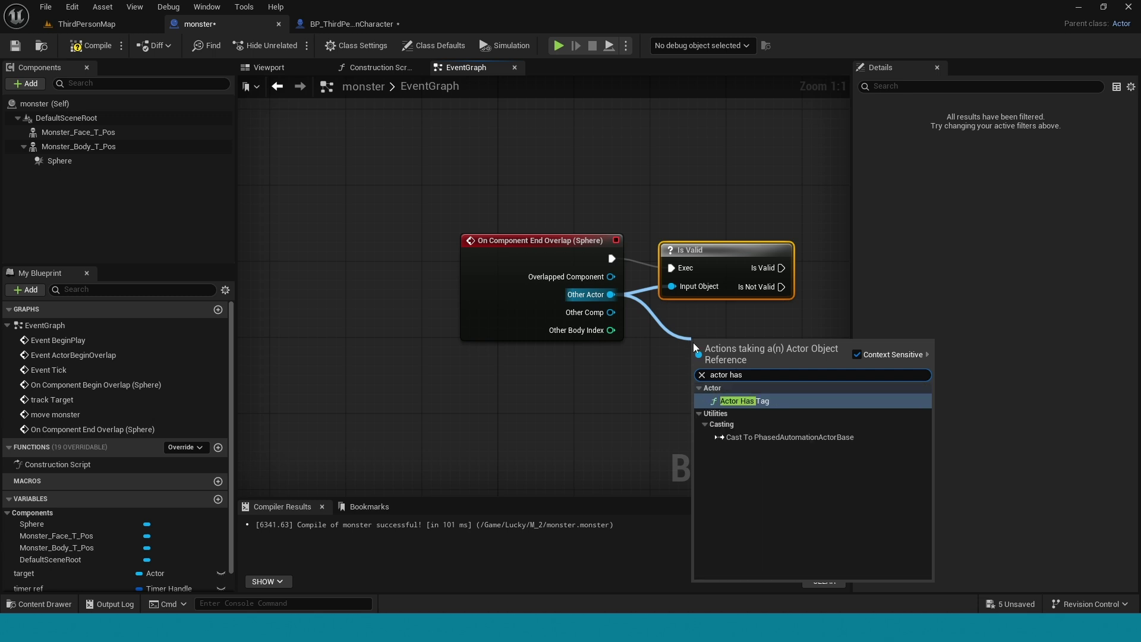
key("Return")
scroll(684, 226, "down", 3)
mouse_move(684, 226)
right_mouse_down()
mouse_move(690, 190)
mouse_move(558, 425)
right_mouse_up()
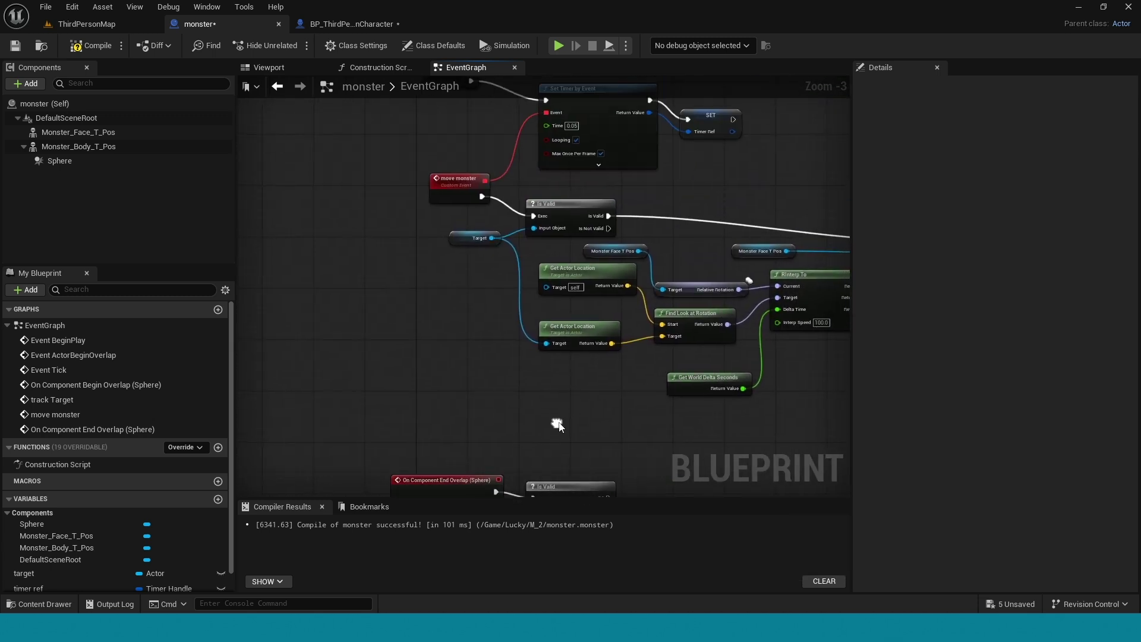
- Add a Branch conditioned on Actor Has Tag, run after the end-overlap Is Valid check
mouse_move(679, 194)
right_mouse_down()
mouse_move(652, 393)
mouse_move(583, 409)
right_mouse_up()
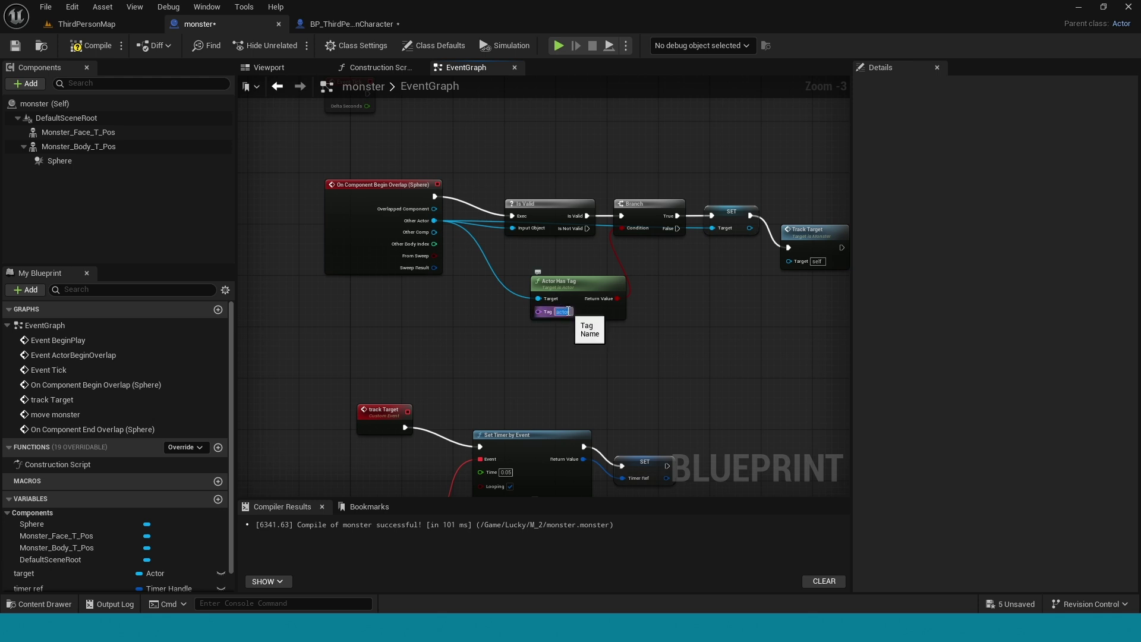
right_click_drag(625, 390, 674, 109)
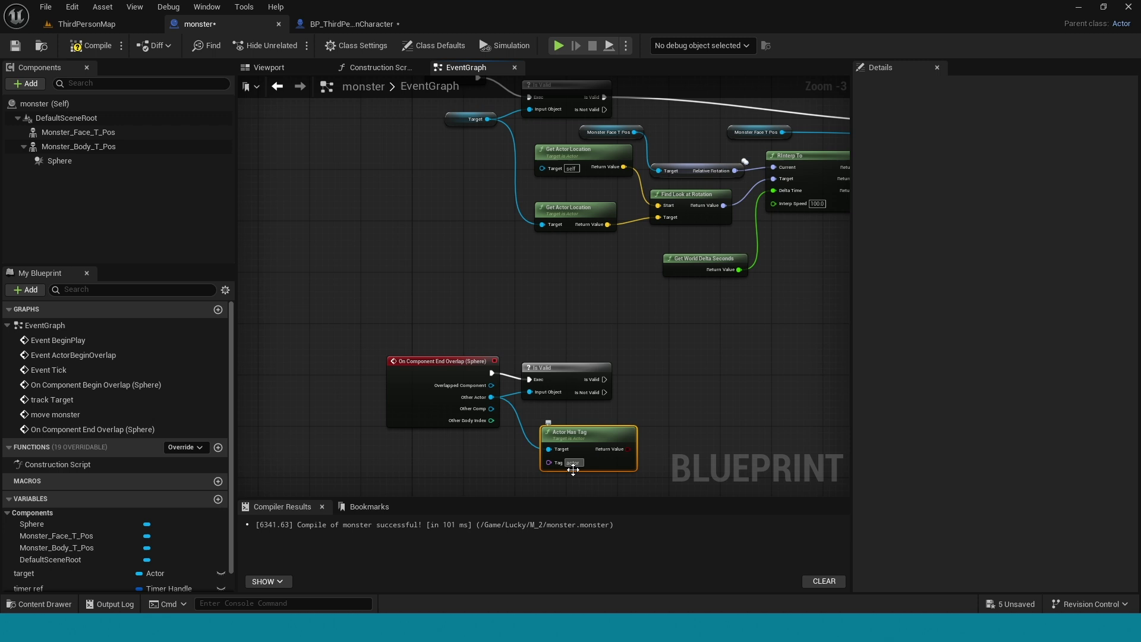
scroll(623, 460, "up", 1)
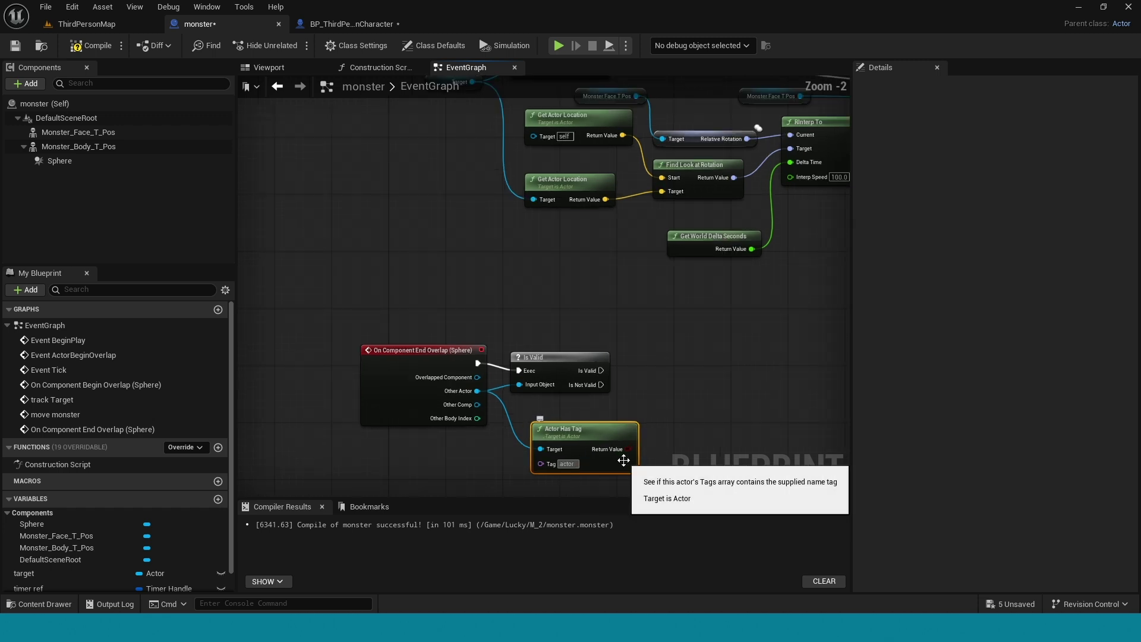
right_click(657, 377)
type("b")
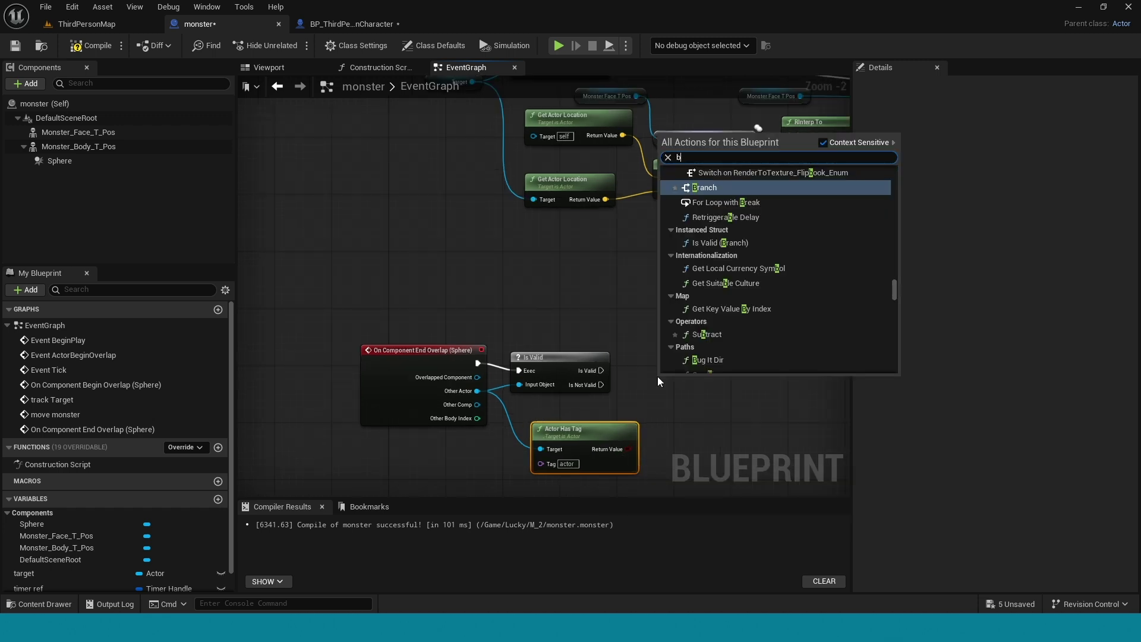
key("Return")
left_click_drag(661, 406, 625, 450)
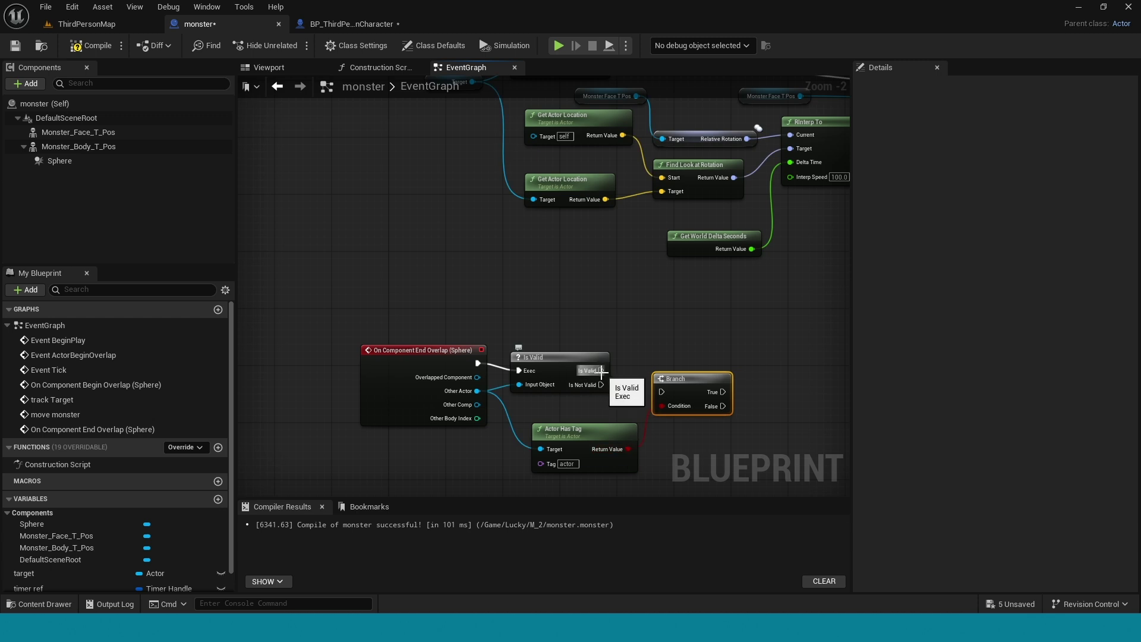
mouse_move(601, 370)
left_mouse_down()
mouse_move(662, 391)
mouse_move(661, 374)
left_mouse_up()
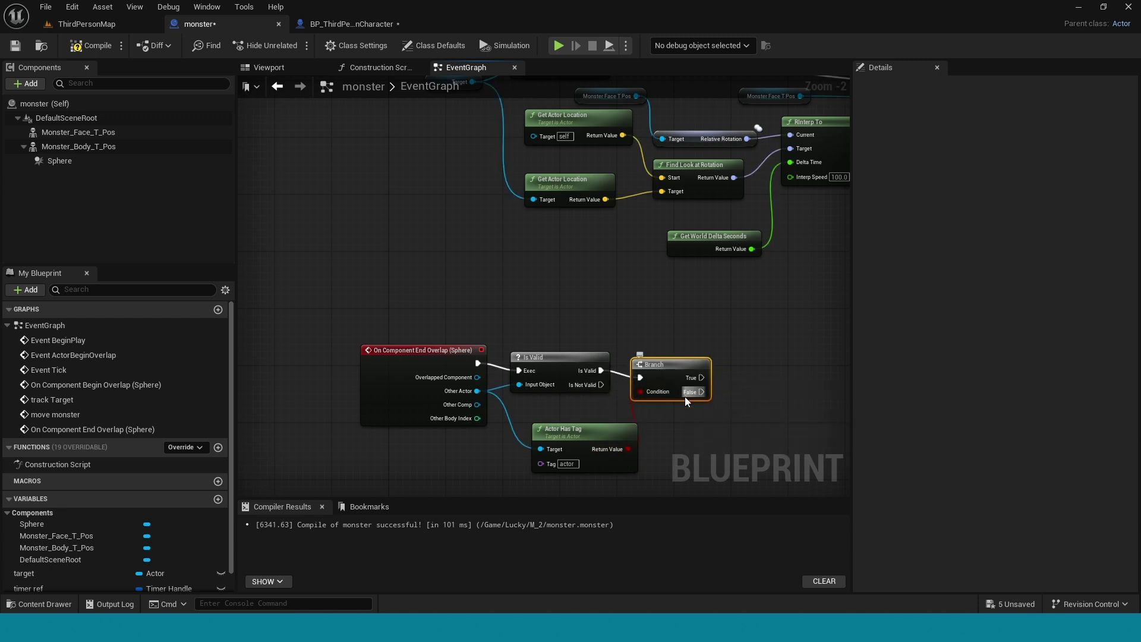
- Add a validated Get of the target variable on the Branch's True path
left_click_drag(95, 573, 425, 519)
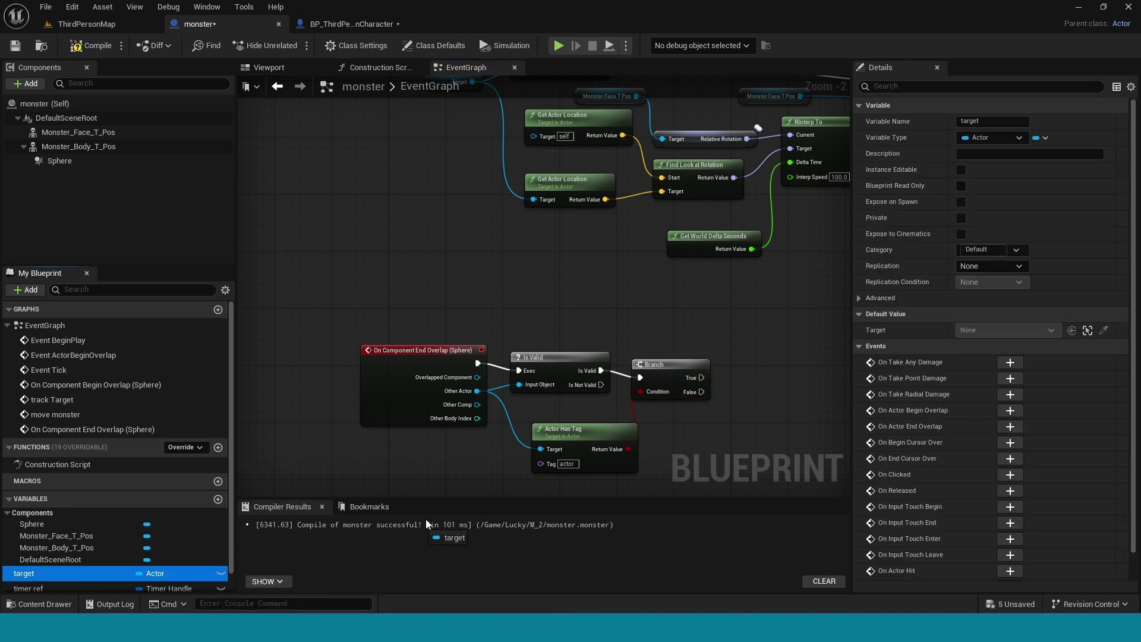
left_click_drag(758, 362, 763, 365)
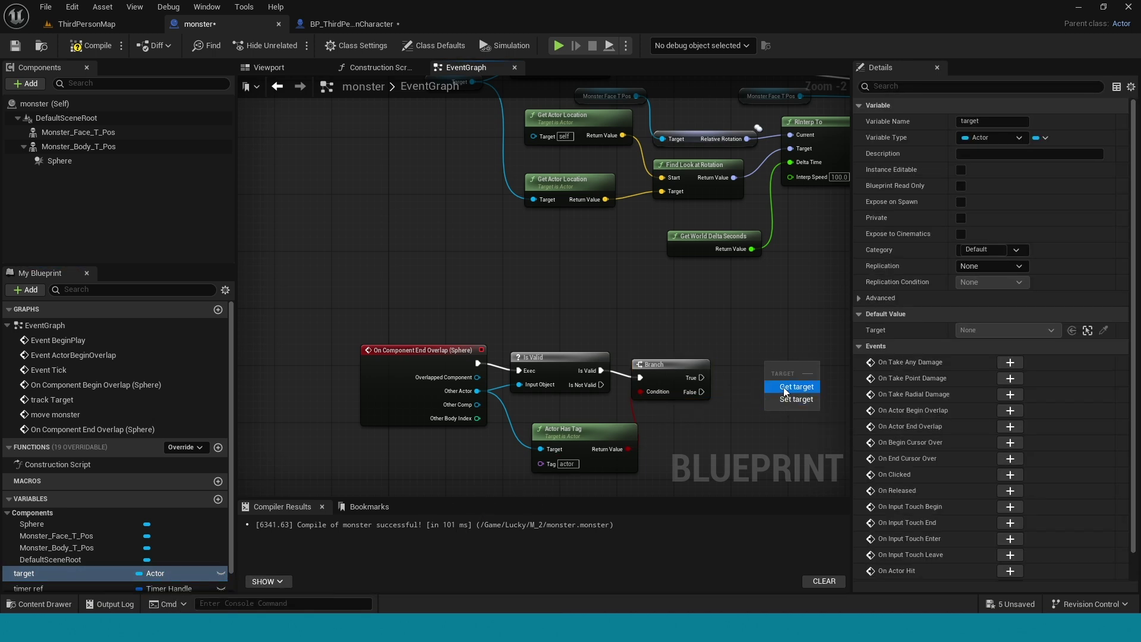
left_click(784, 387)
right_click(781, 368)
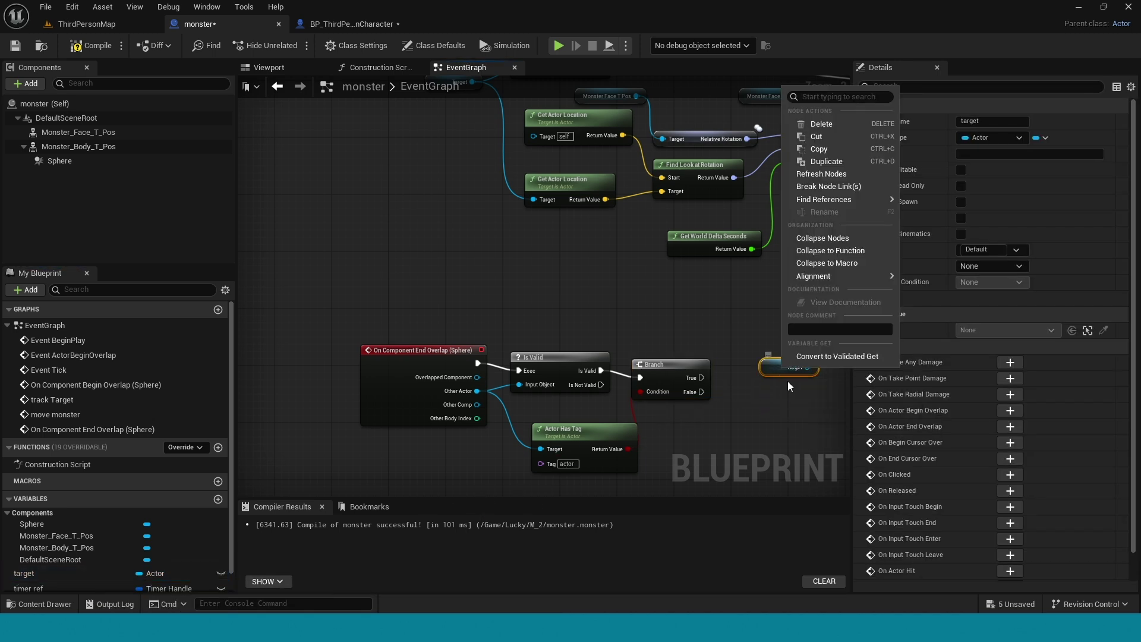
left_click(819, 357)
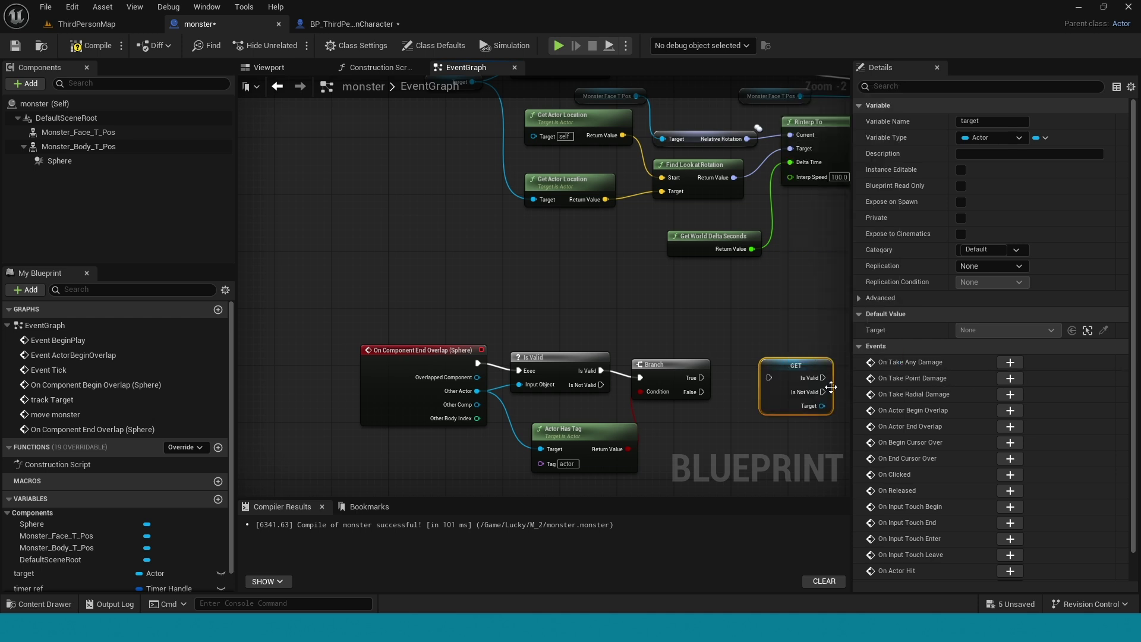
left_click_drag(702, 377, 769, 378)
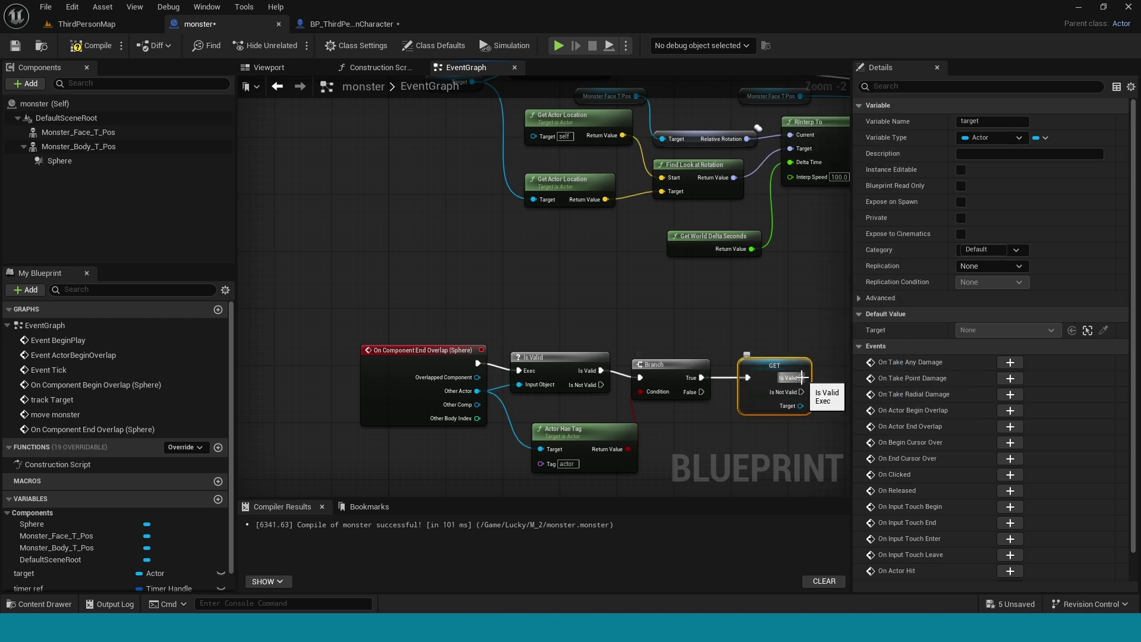
- Add a Clear and Invalidate Timer by Handle node after the valid target check
left_click_drag(801, 378, 828, 378)
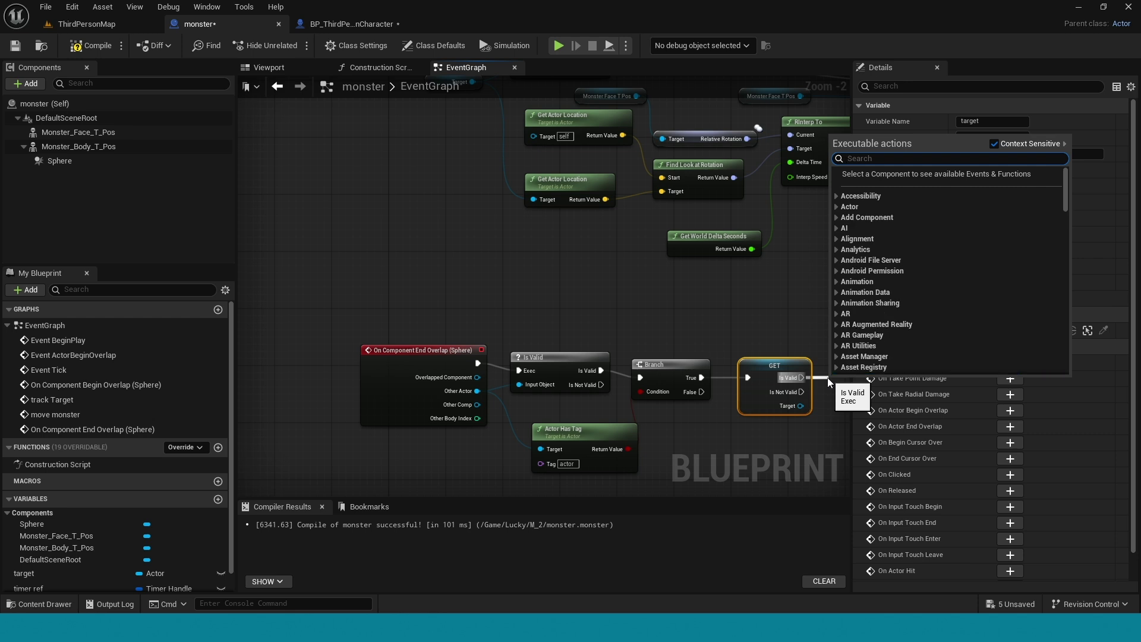
type("clear")
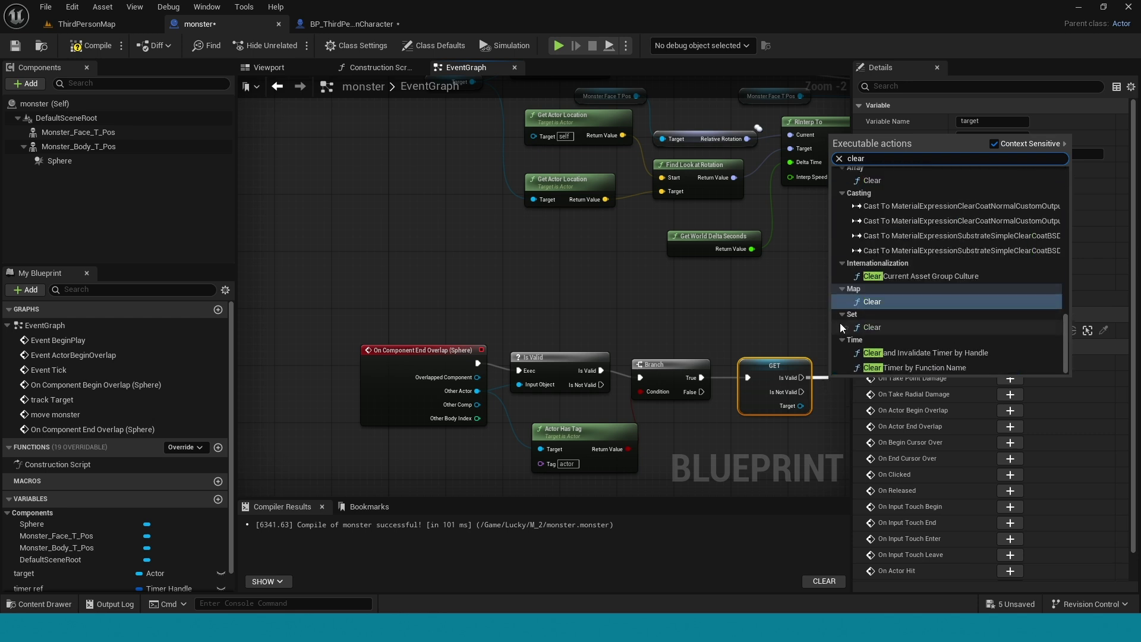
type(" and")
left_click(945, 201)
scroll(798, 327, "up", 1)
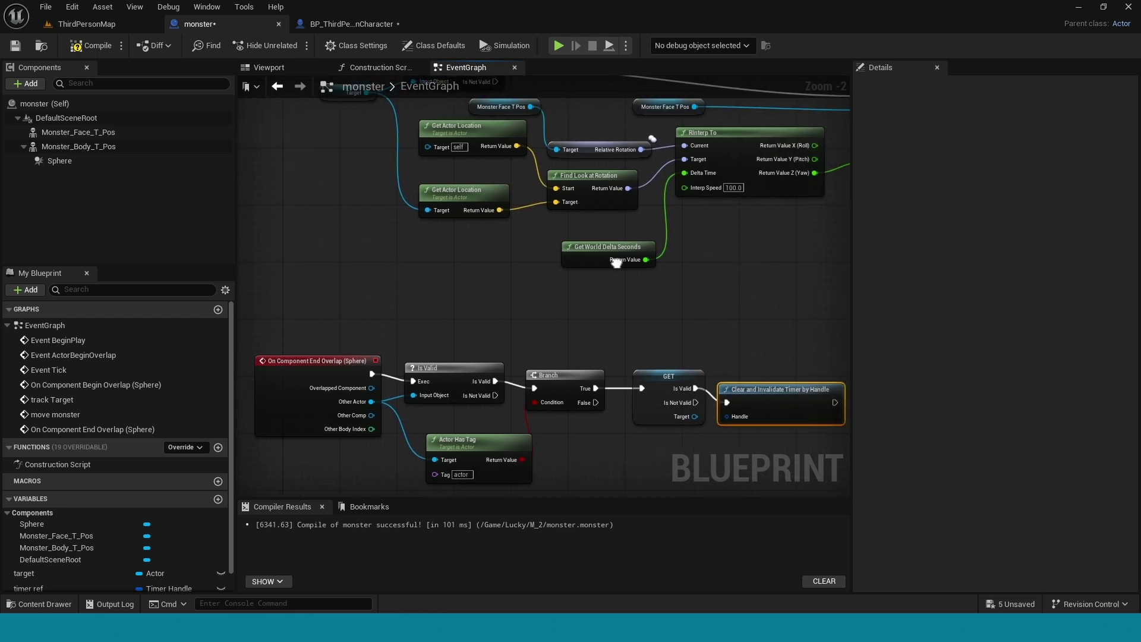
scroll(611, 286, "up", 1)
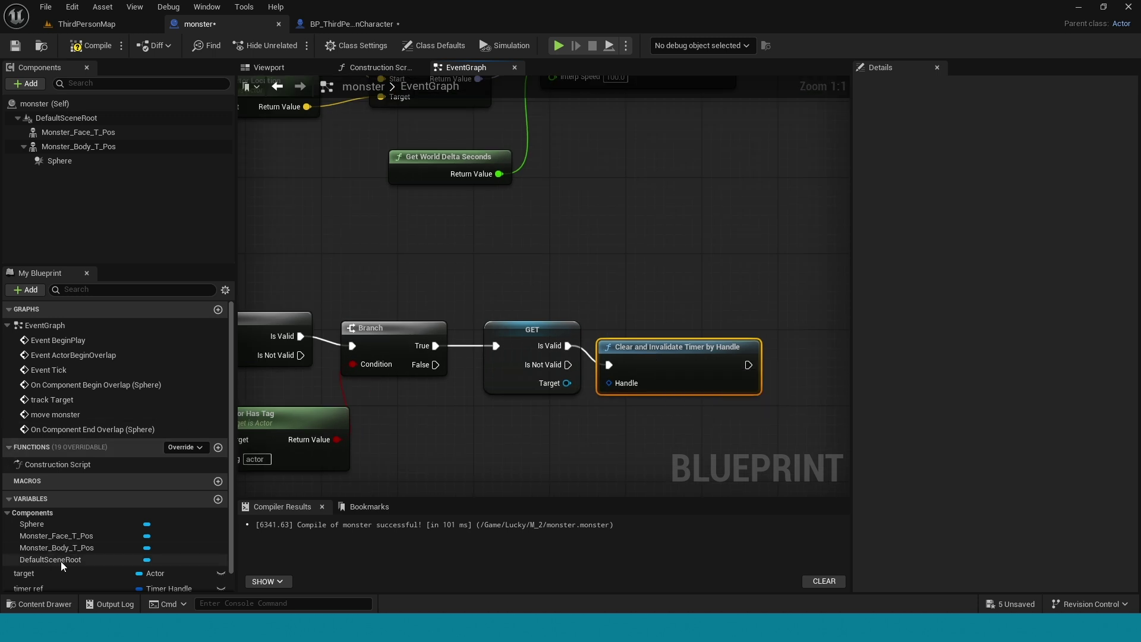
- Plug the Timer Ref variable into the Clear and Invalidate node's Handle pin
mouse_move(69, 587)
left_mouse_down()
mouse_move(593, 372)
mouse_move(611, 384)
left_mouse_up()
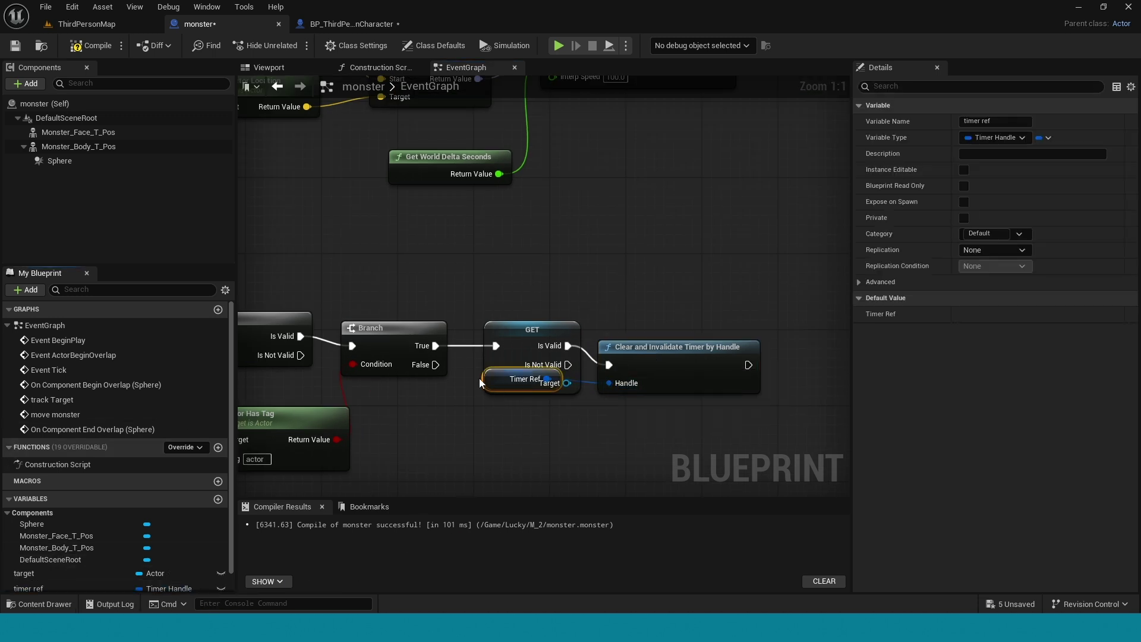
left_click_drag(486, 382, 498, 449)
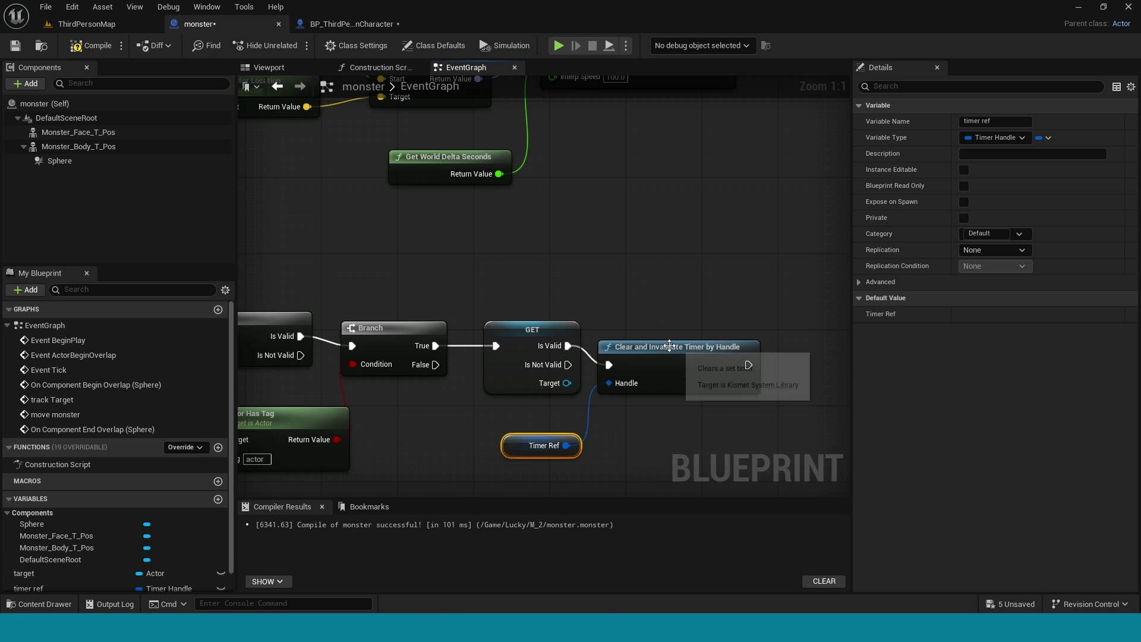
right_click_drag(661, 222, 634, 451)
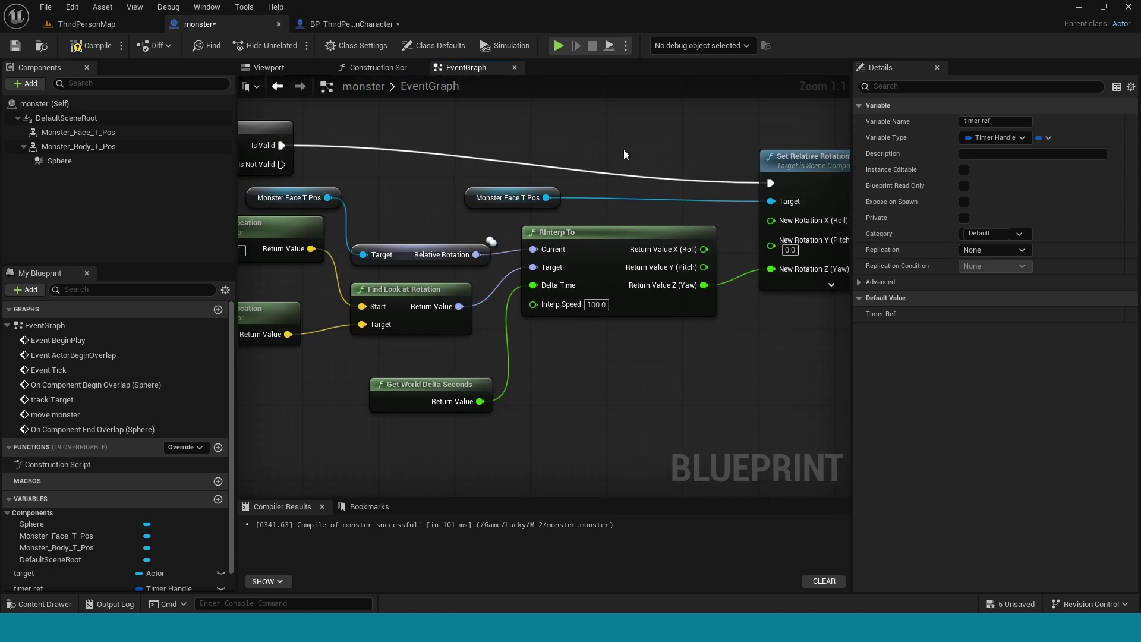
right_click_drag(625, 155, 630, 421)
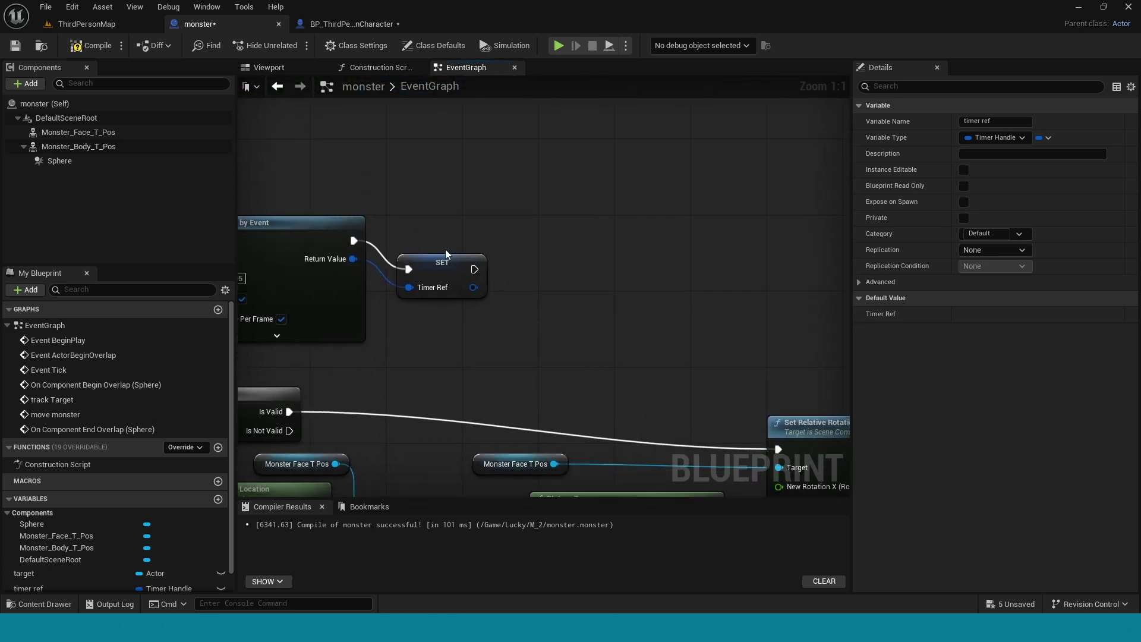
left_click(359, 334)
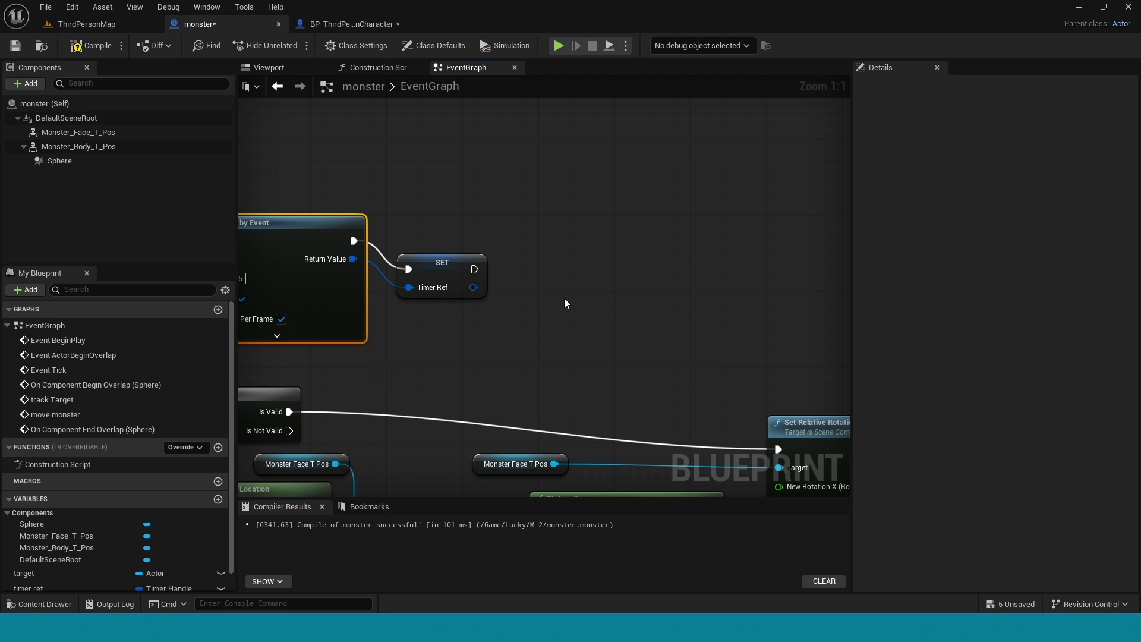
- Add a Set Timer by Event copy after SET with 0.5 s time, storing its handle as 'fire ref'
key("ctrl+x")
key("ctrl+v")
mouse_move(571, 303)
left_mouse_down()
mouse_move(525, 256)
mouse_move(522, 269)
mouse_move(554, 278)
left_mouse_up()
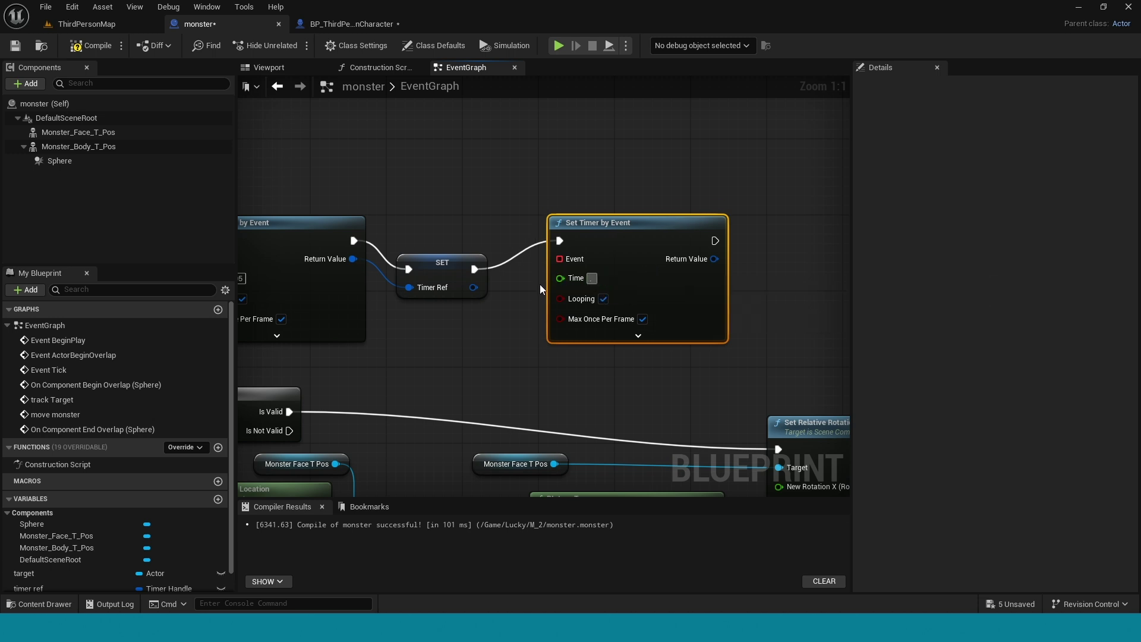
left_click(592, 279)
type("0.5")
left_click(603, 298)
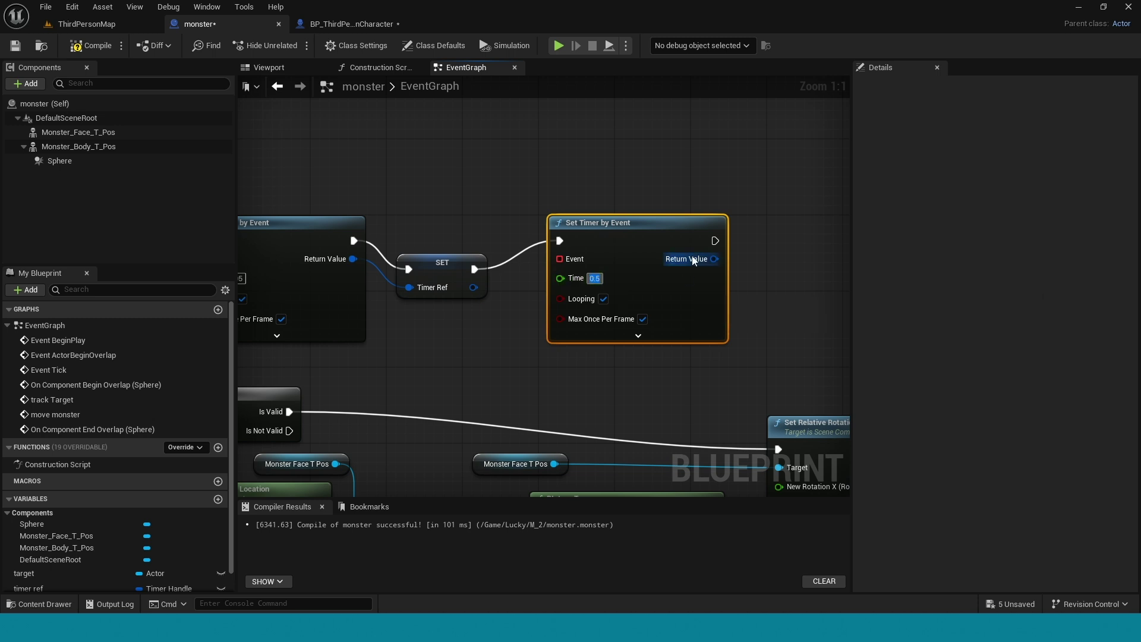
right_click(715, 256)
left_click(748, 294)
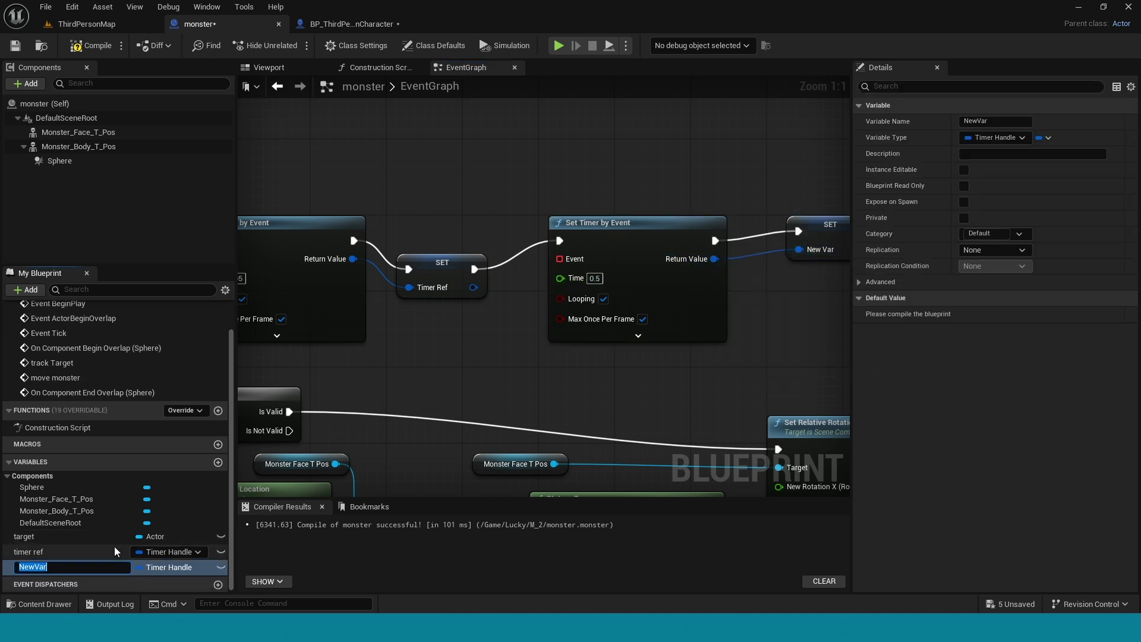
type("fi")
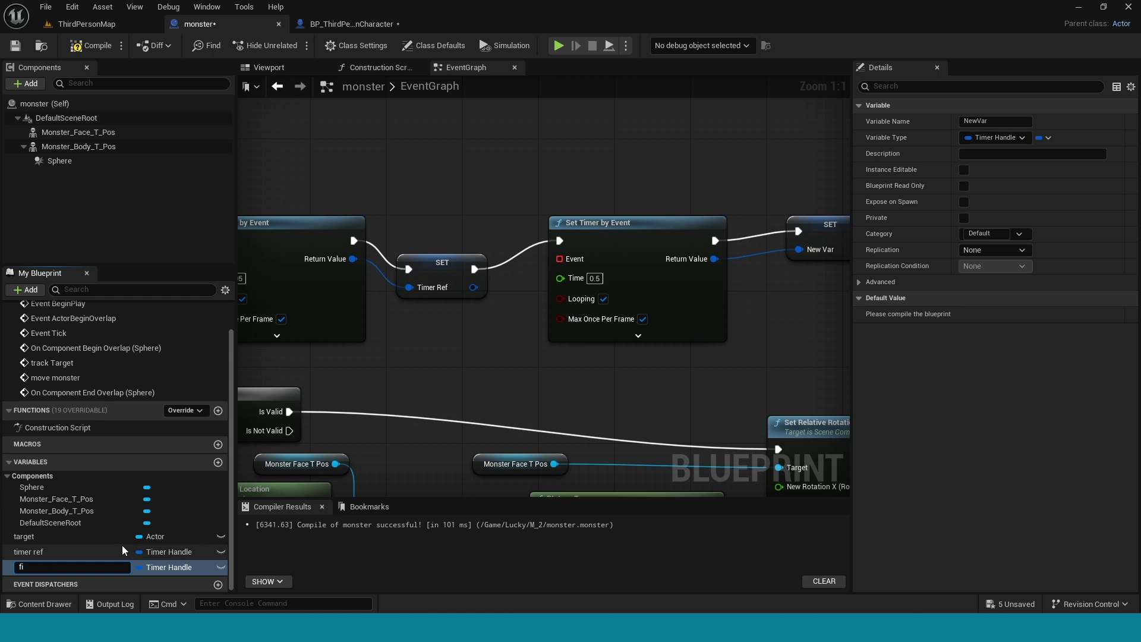
type("re ref")
key("Return")
- Chain a duplicate Clear and Invalidate Timer by Handle node that clears fire ref
right_click_drag(690, 314, 410, 373)
right_click_drag(713, 494, 678, 392)
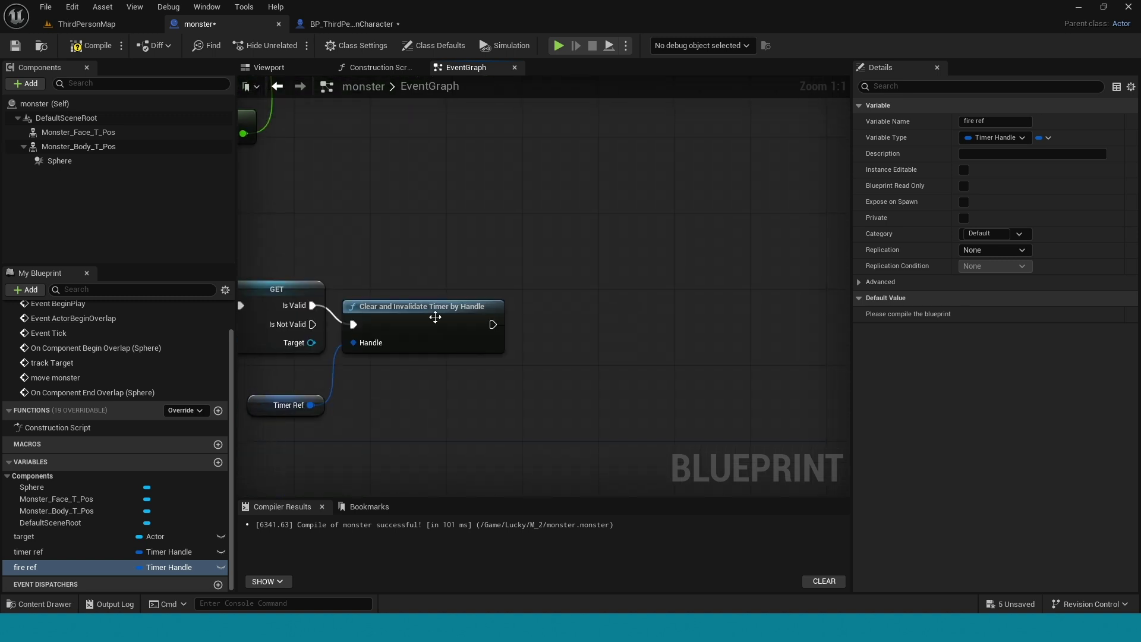
left_click(442, 333)
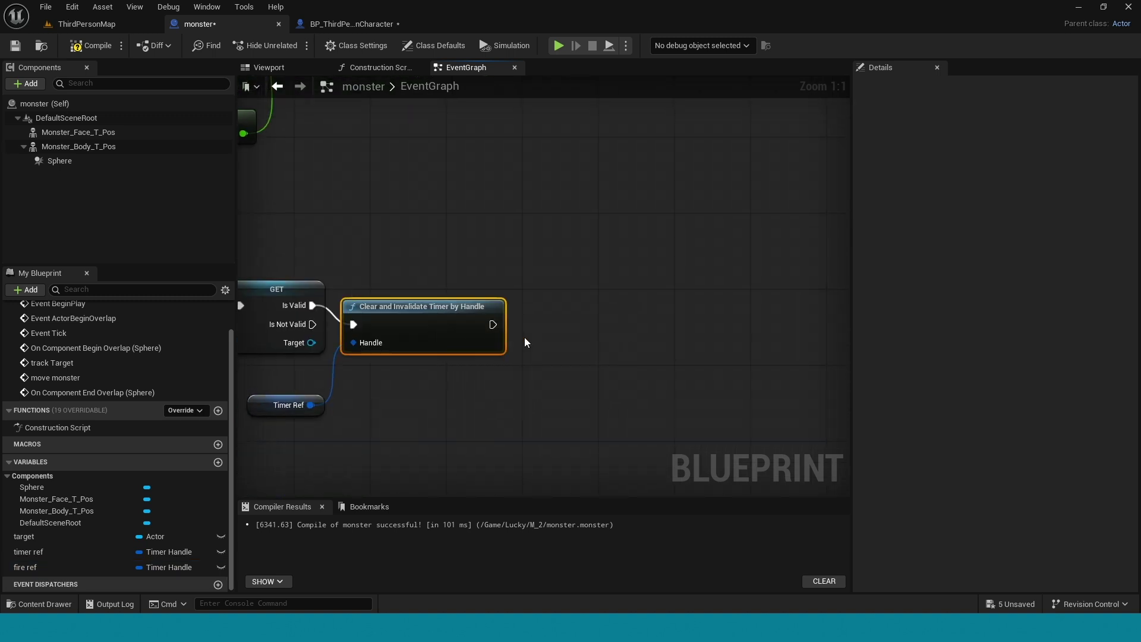
key("ctrl+d")
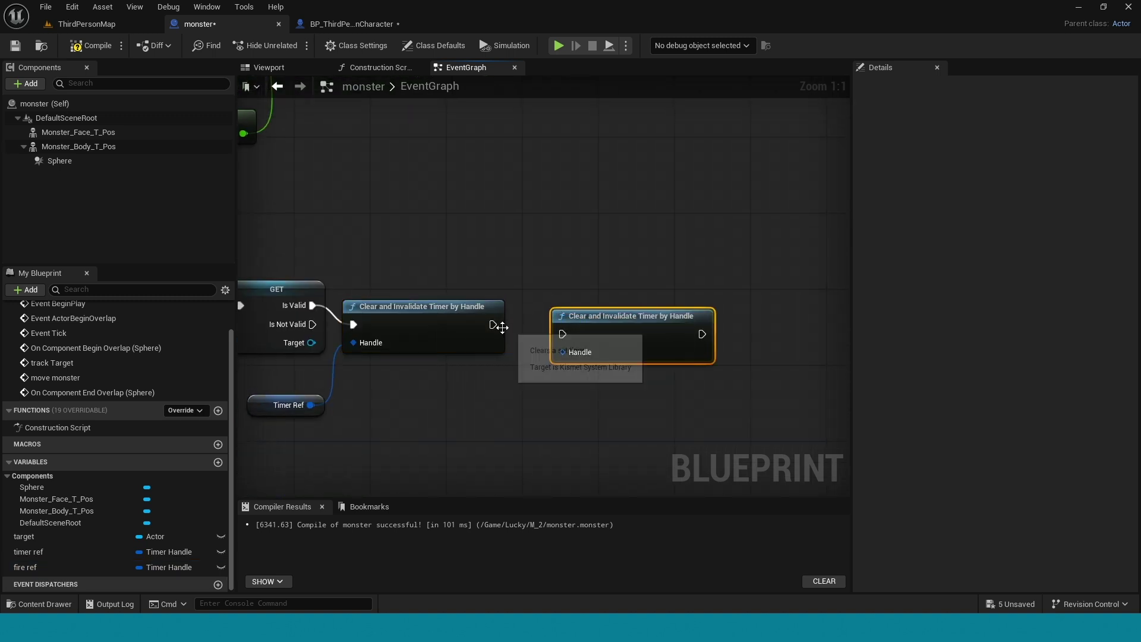
left_click_drag(493, 324, 563, 336)
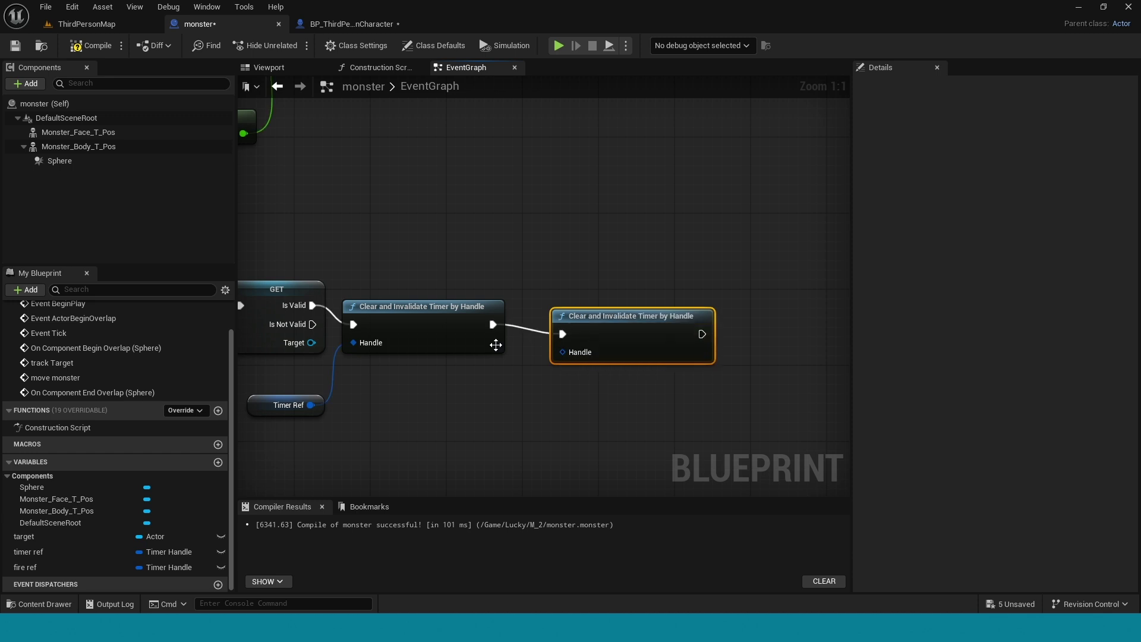
left_click_drag(102, 573, 414, 425)
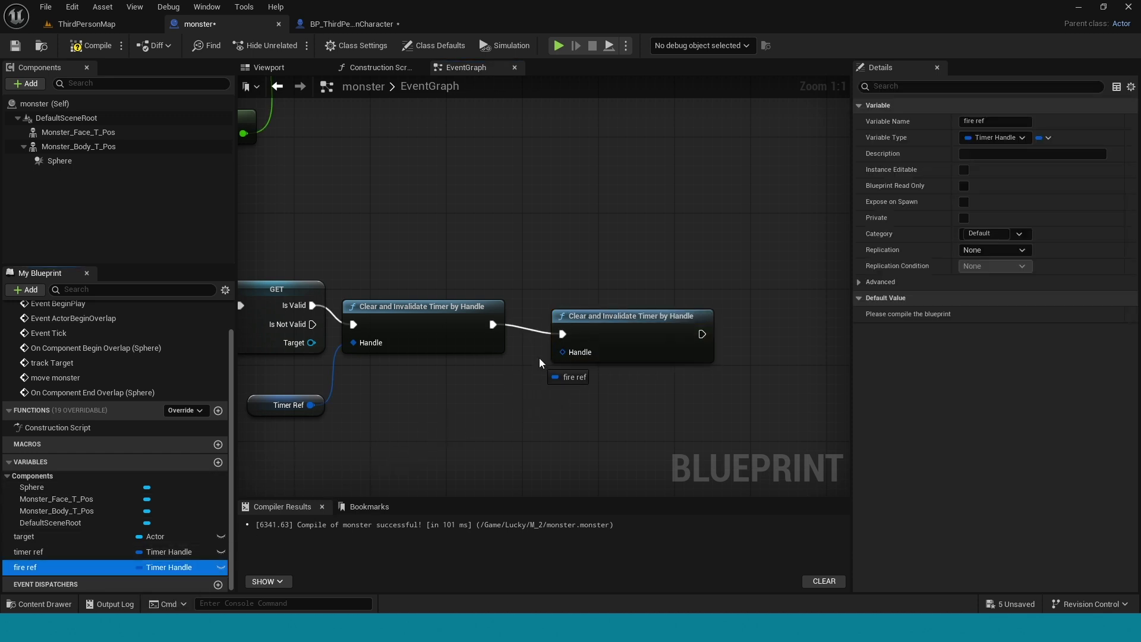
left_click_drag(540, 358, 567, 351)
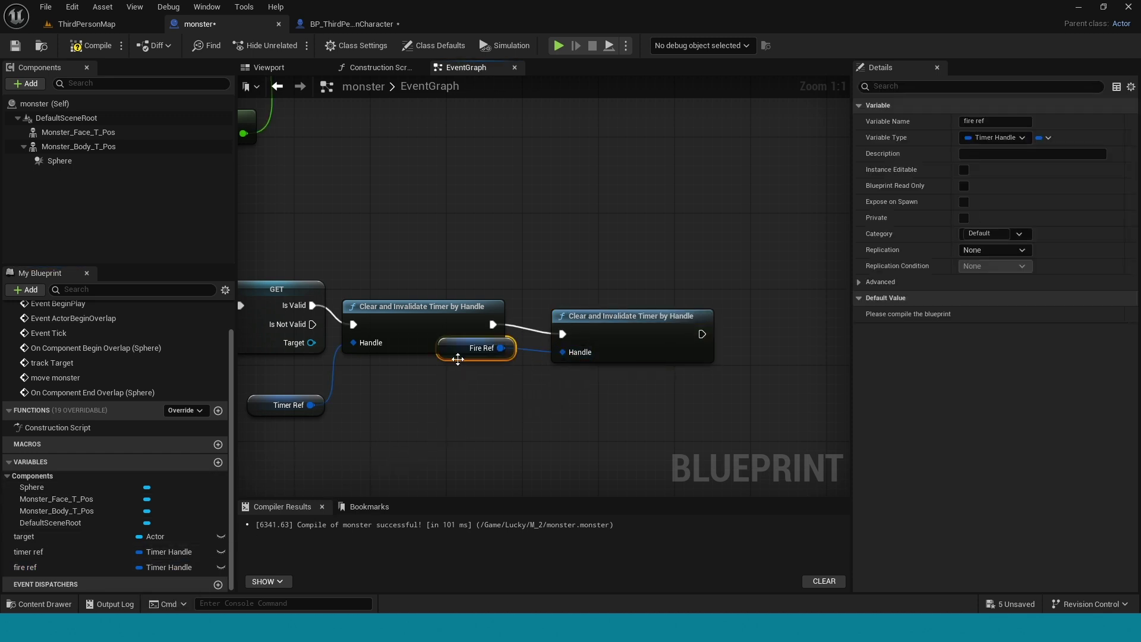
left_click_drag(457, 359, 466, 367)
left_click_drag(610, 330, 598, 316)
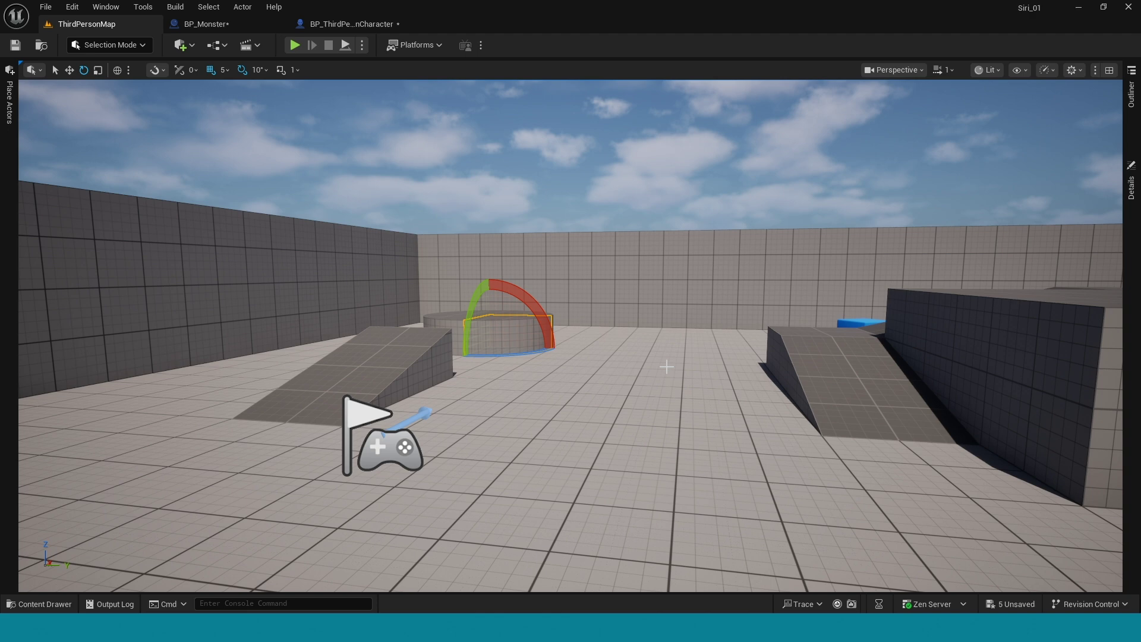
- Place a BP_Monster actor into the level from the Content Drawer
left_click(667, 367)
right_click_drag(666, 367, 666, 367)
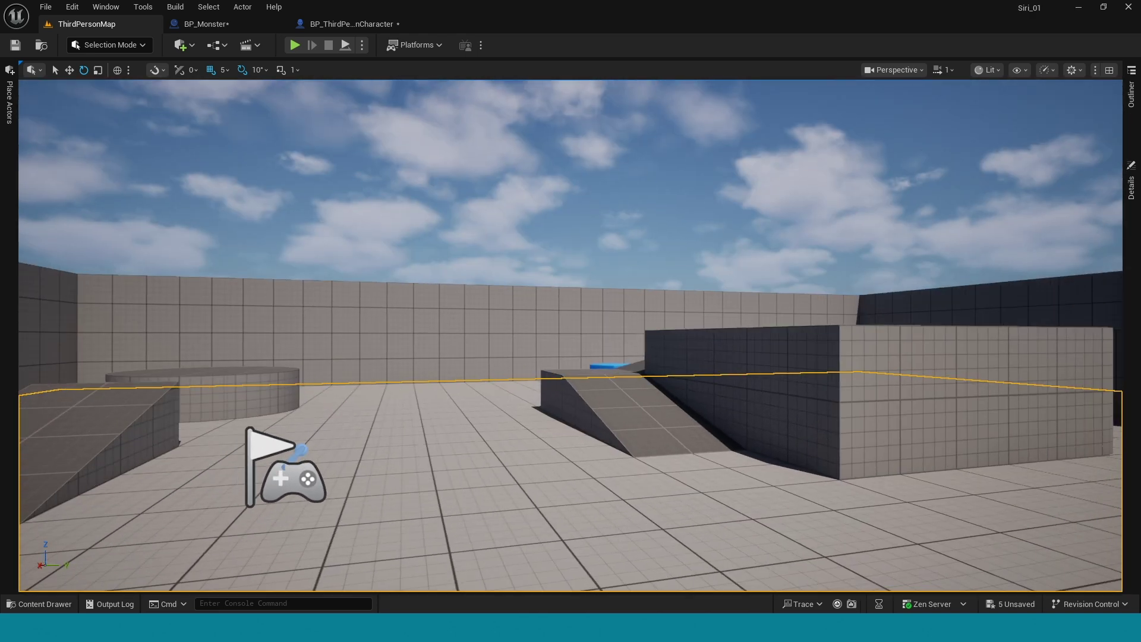
right_click_drag(646, 438, 646, 438)
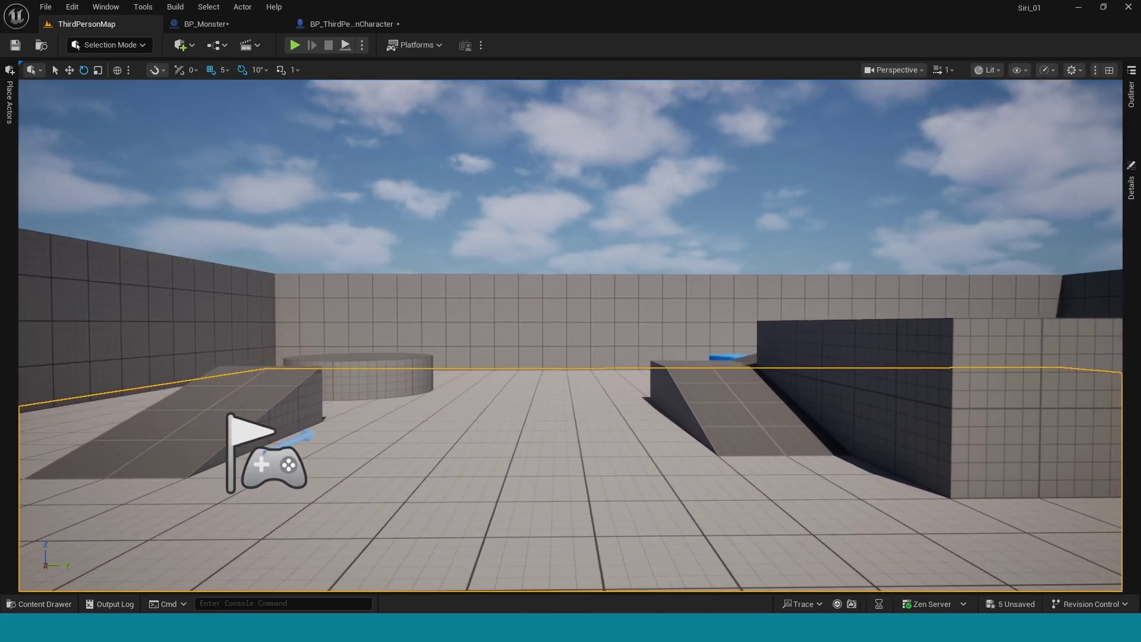
key("ctrl+space")
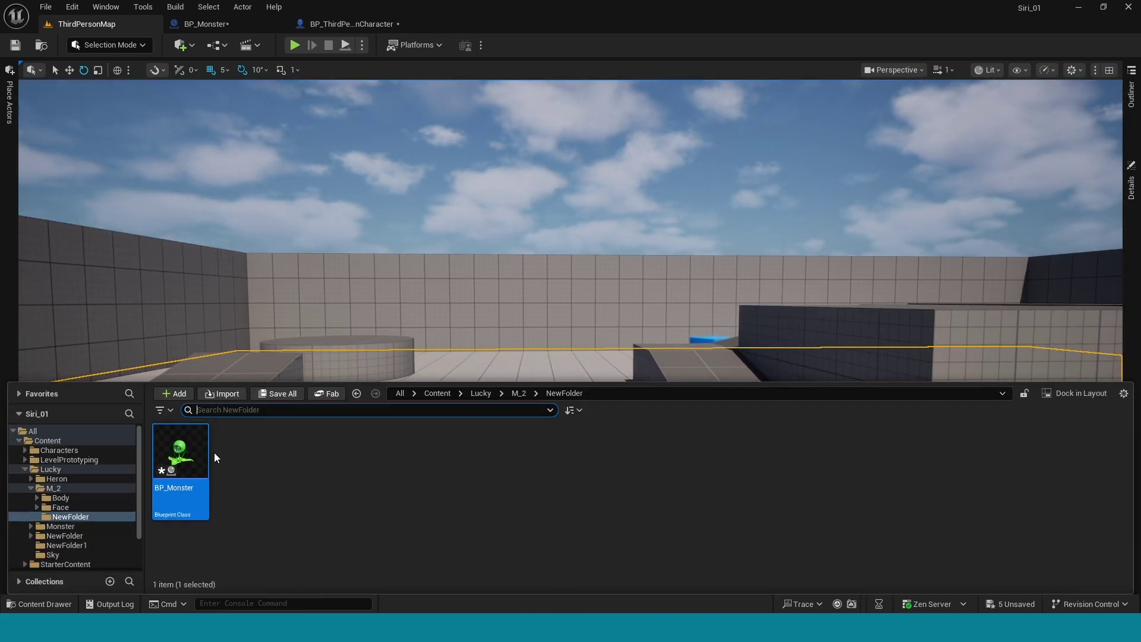
mouse_move(191, 461)
left_mouse_down()
mouse_move(455, 367)
mouse_move(483, 373)
mouse_move(240, 240)
left_mouse_up()
- Playtest the level walking the character around the plant monster, then bring up the asset folders
left_click(294, 47)
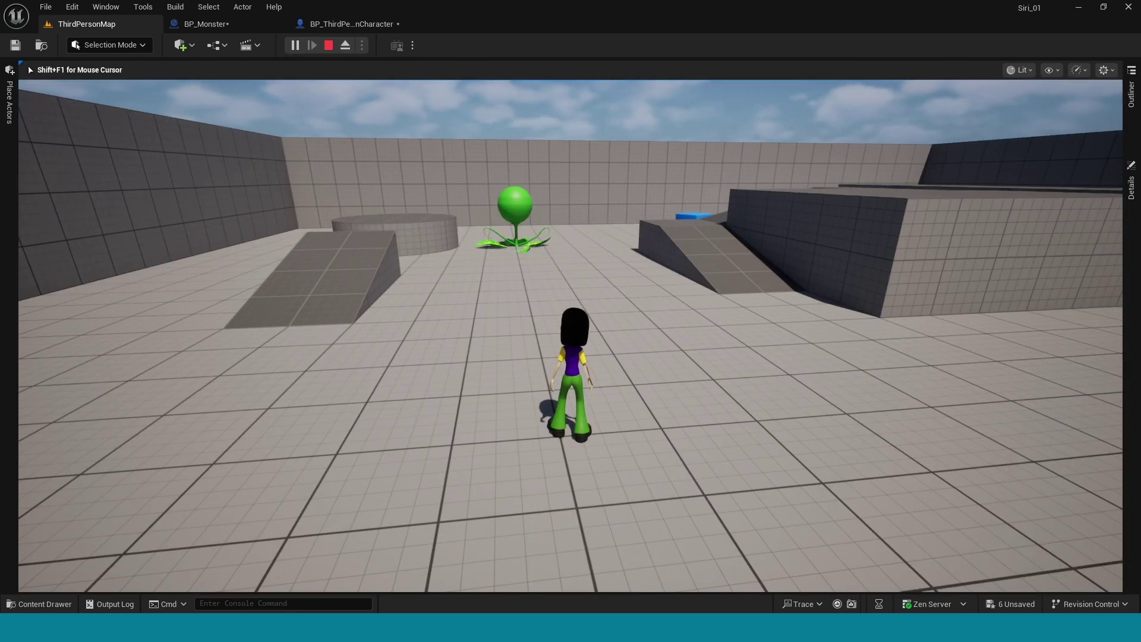
key("w")
key("a")
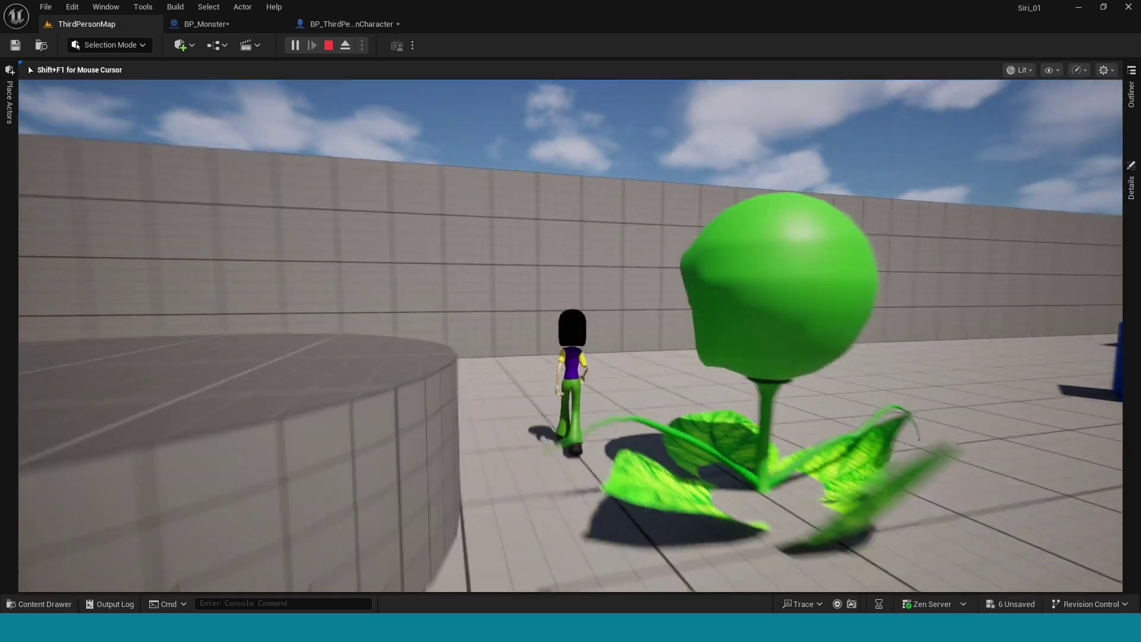
key("w")
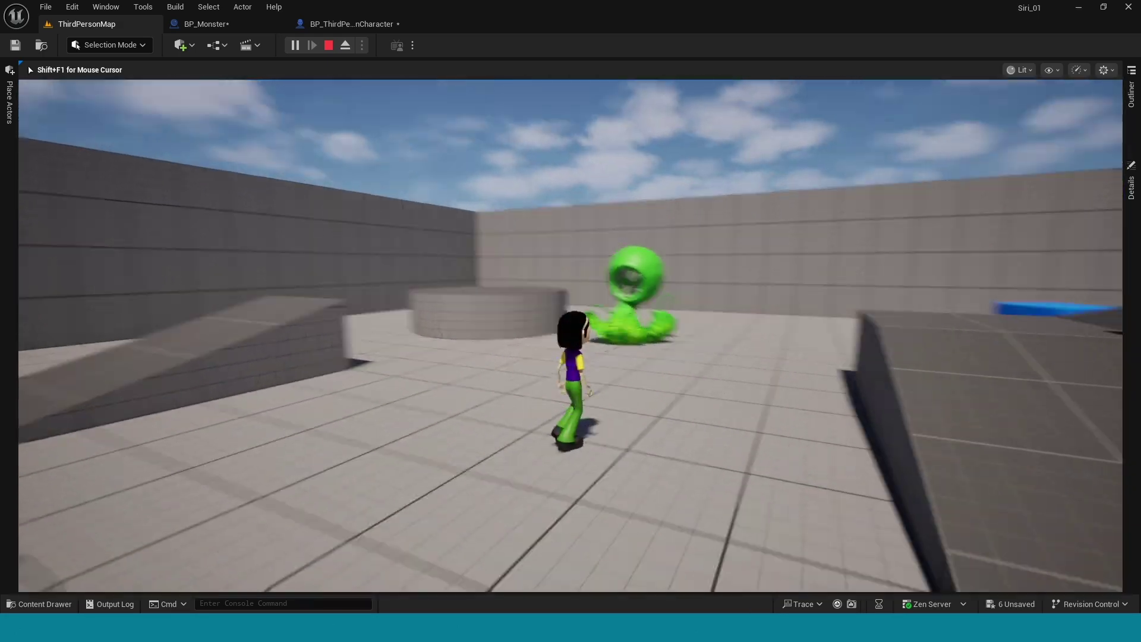
key("s")
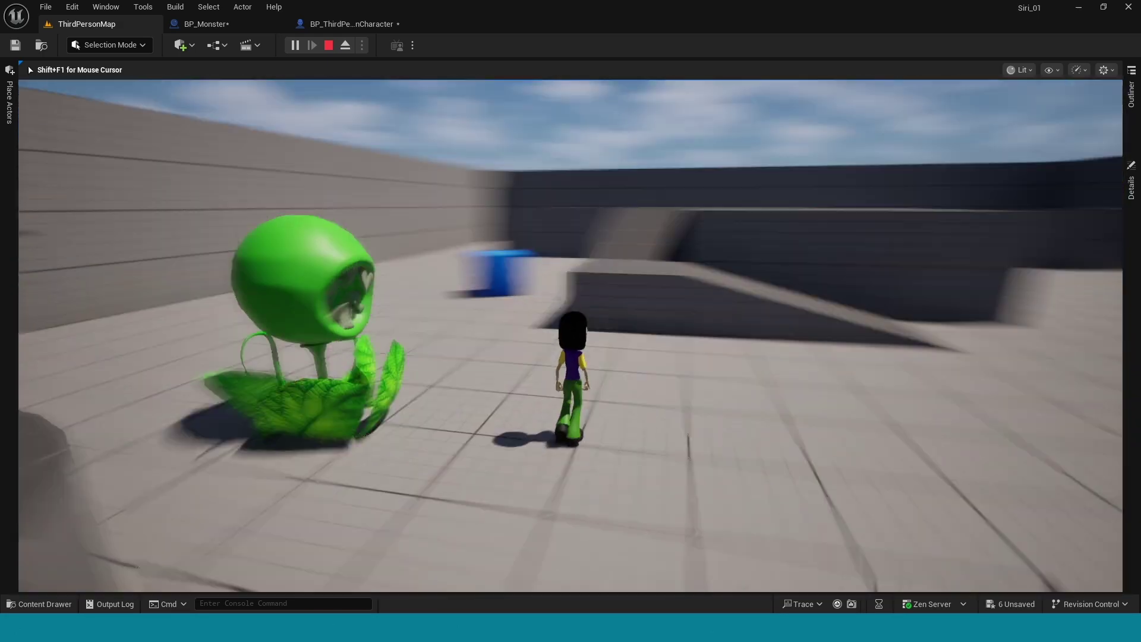
key("Escape")
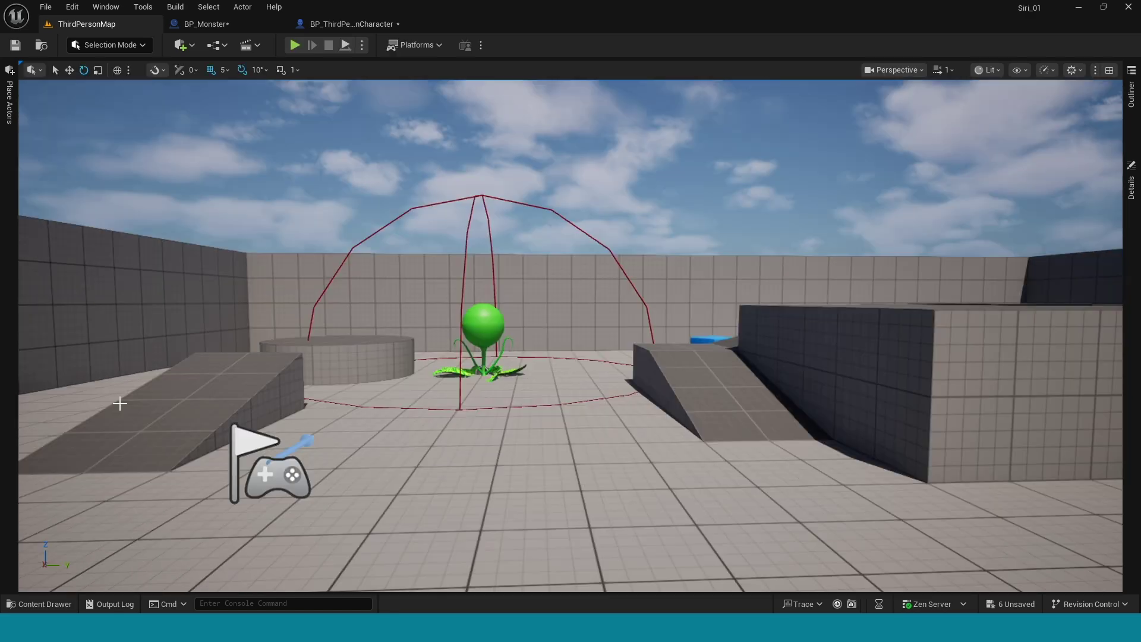
scroll(317, 491, "down", 3)
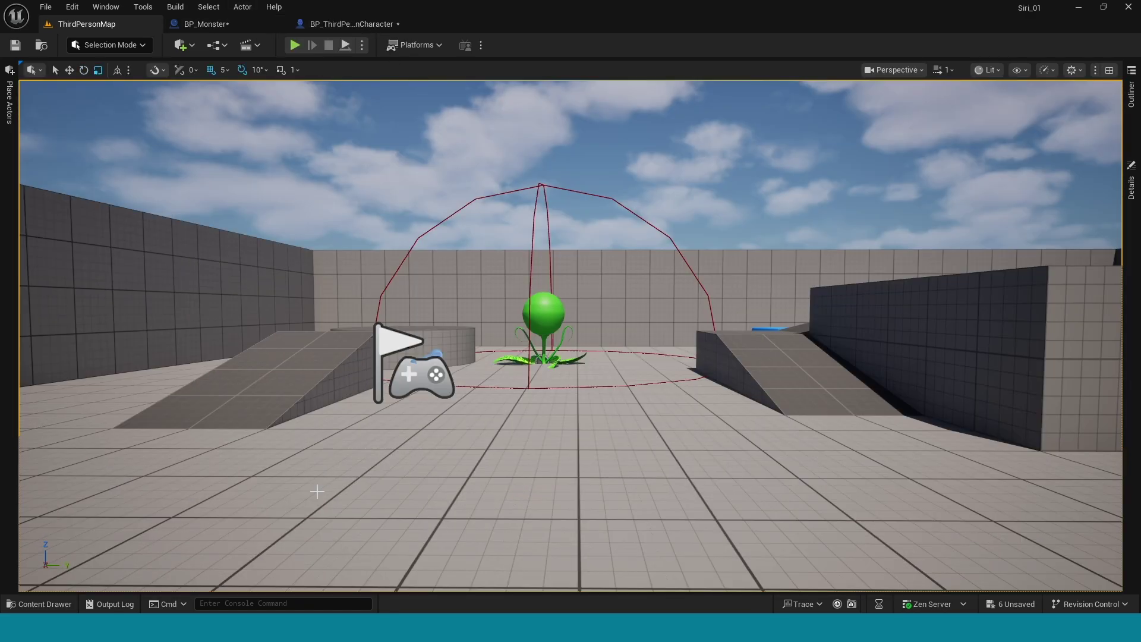
key("ctrl+space")
- Create an Actor-based blueprint in NewFolder, name it BS_weapon, and open it in the editor
right_click(297, 482)
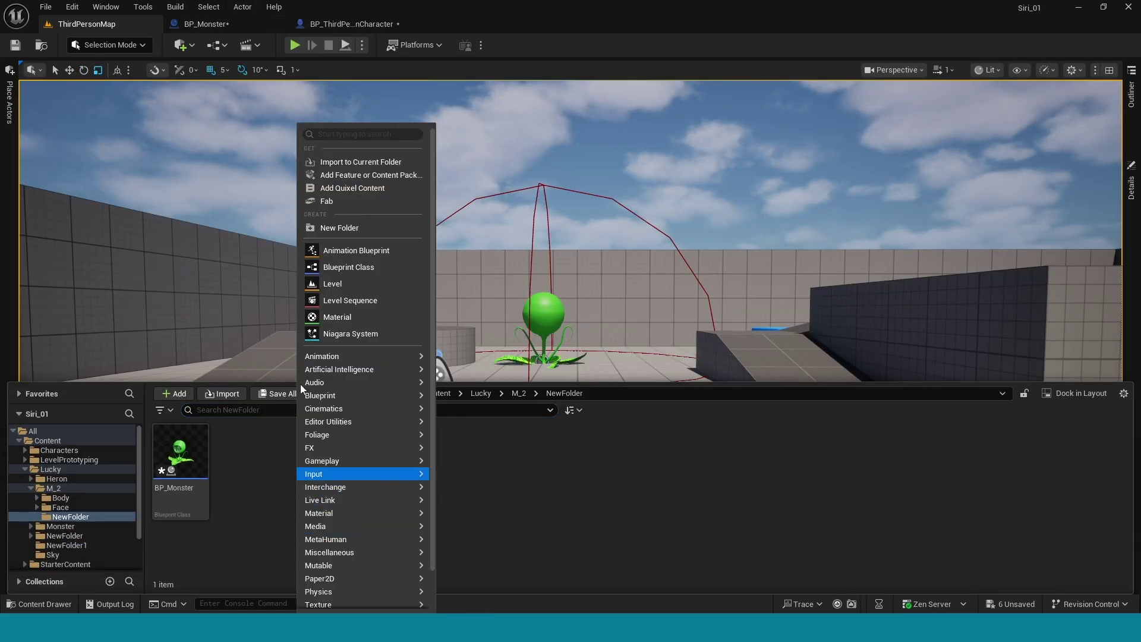
left_click(366, 272)
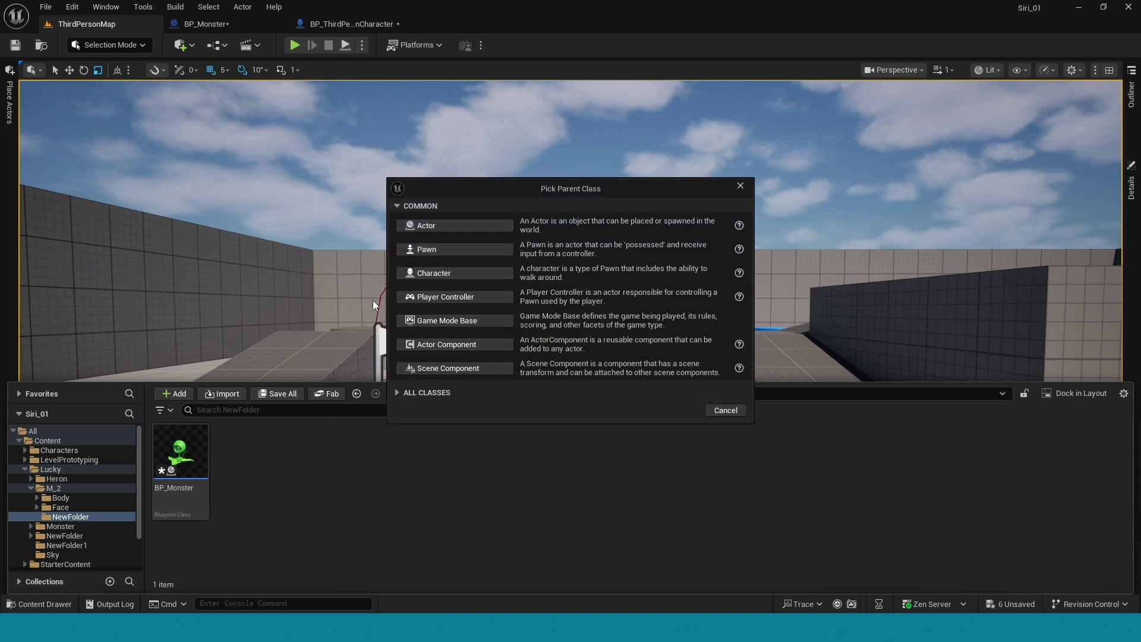
left_click(449, 226)
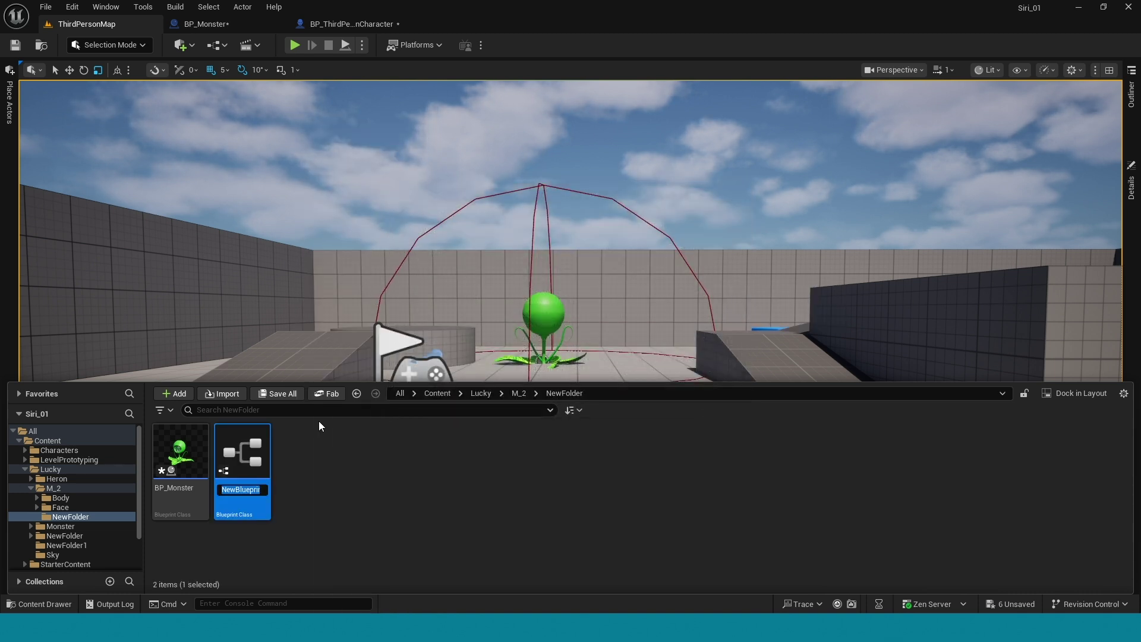
type("BS_")
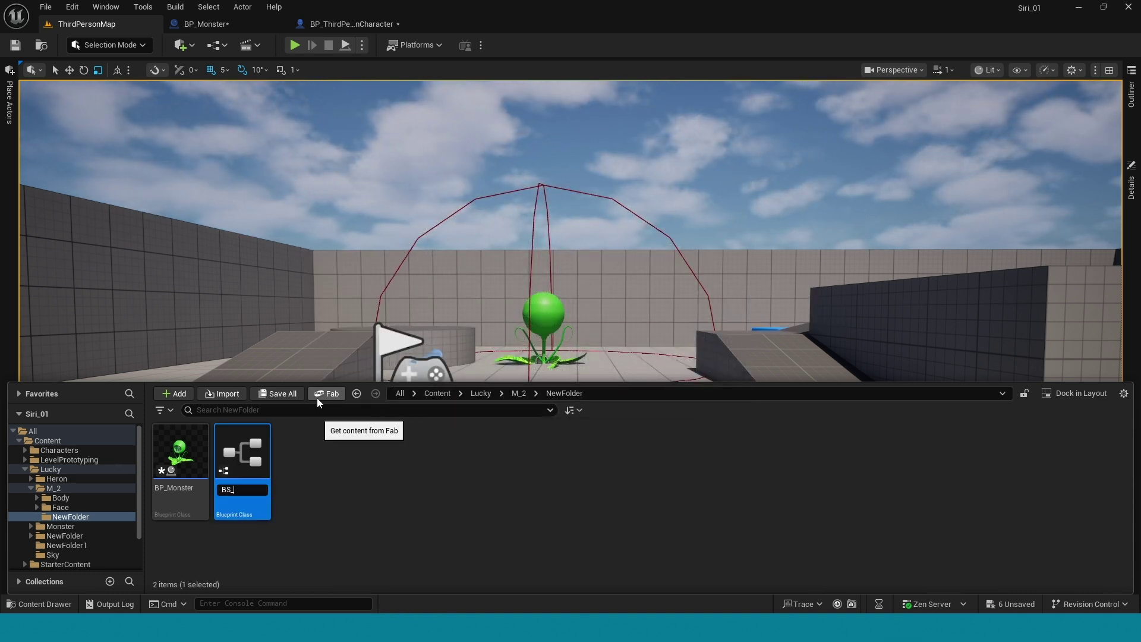
type("bsweao")
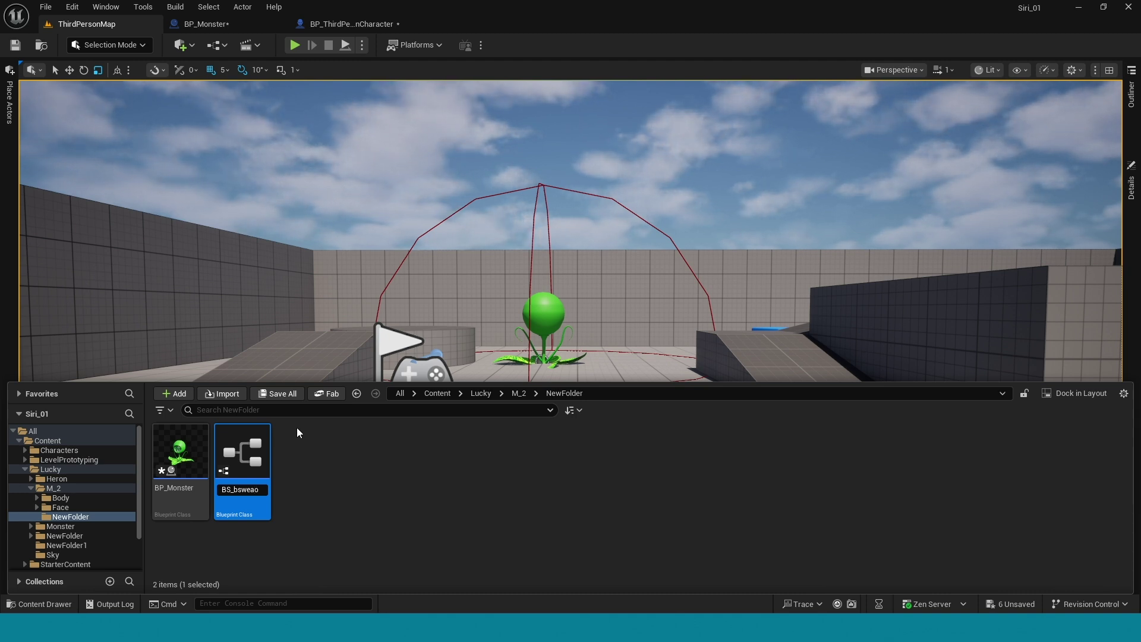
key("BackSpace")
type("pon")
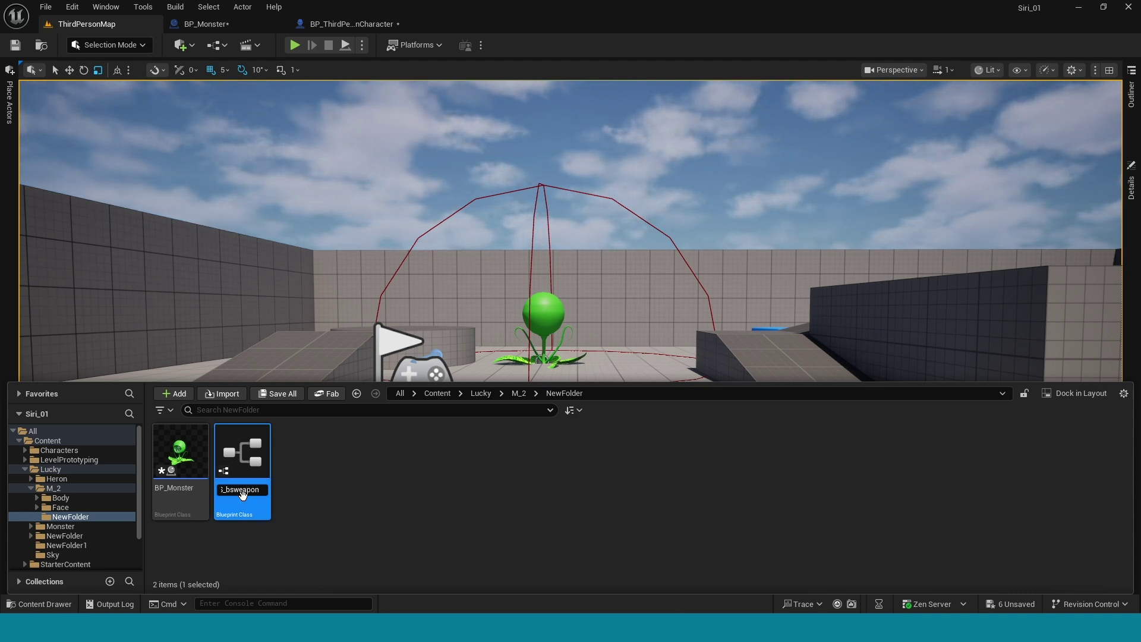
key("Left")
key("Left")
key("Left")
key("BackSpace")
key("BackSpace")
key("Return")
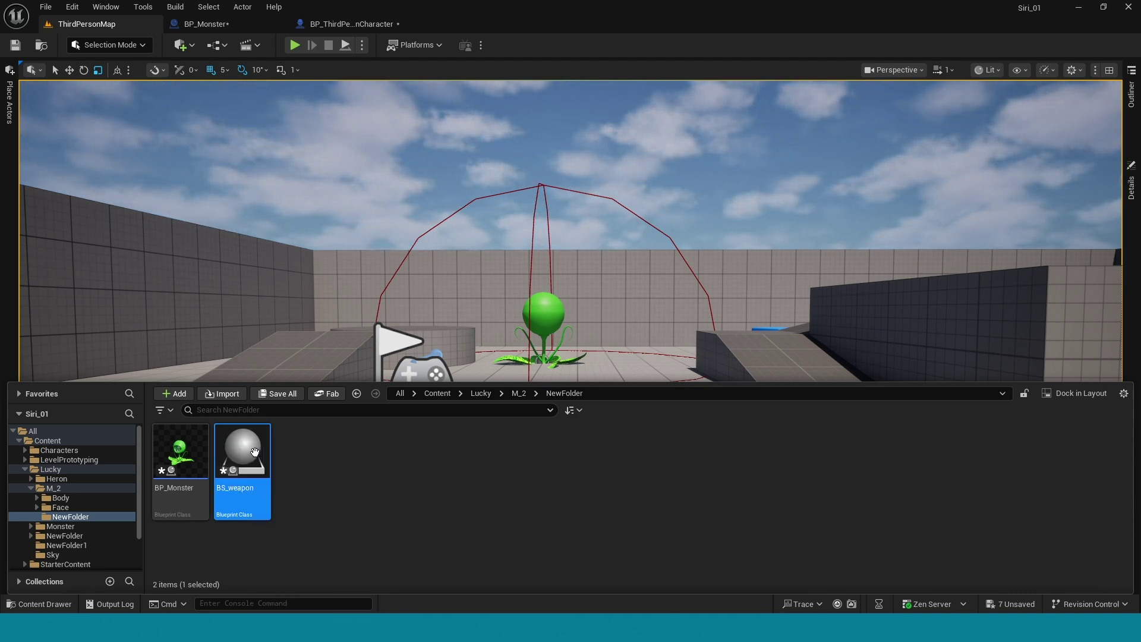
double_click(256, 453)
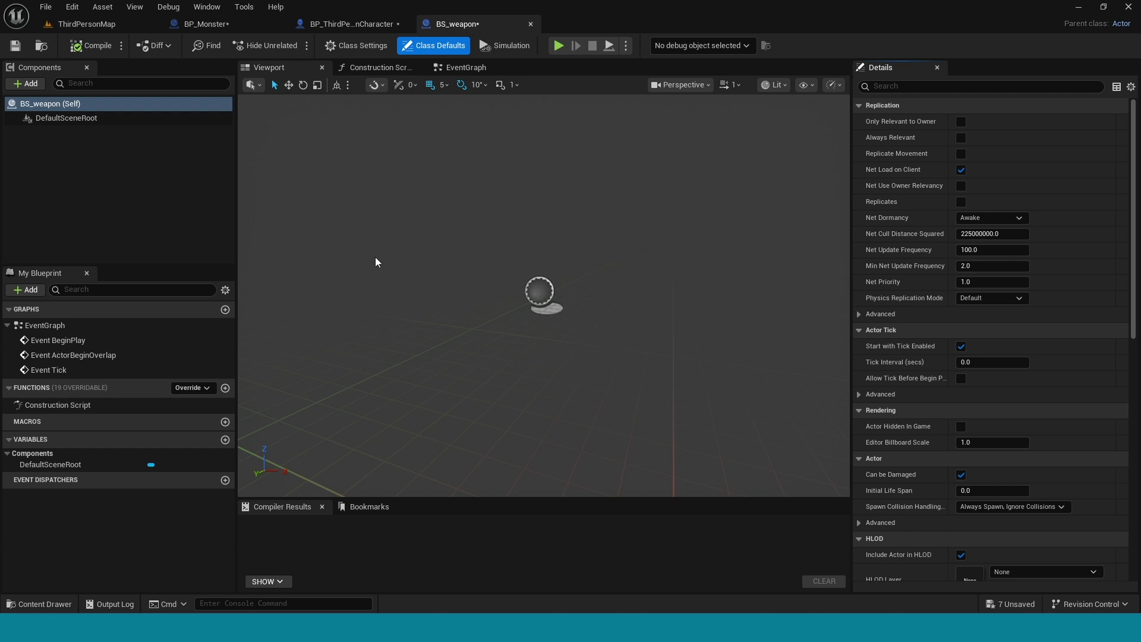
- Add the Wepon_02 mesh from M_2 to BS_weapon at scale 3 and compile
key("ctrl+space")
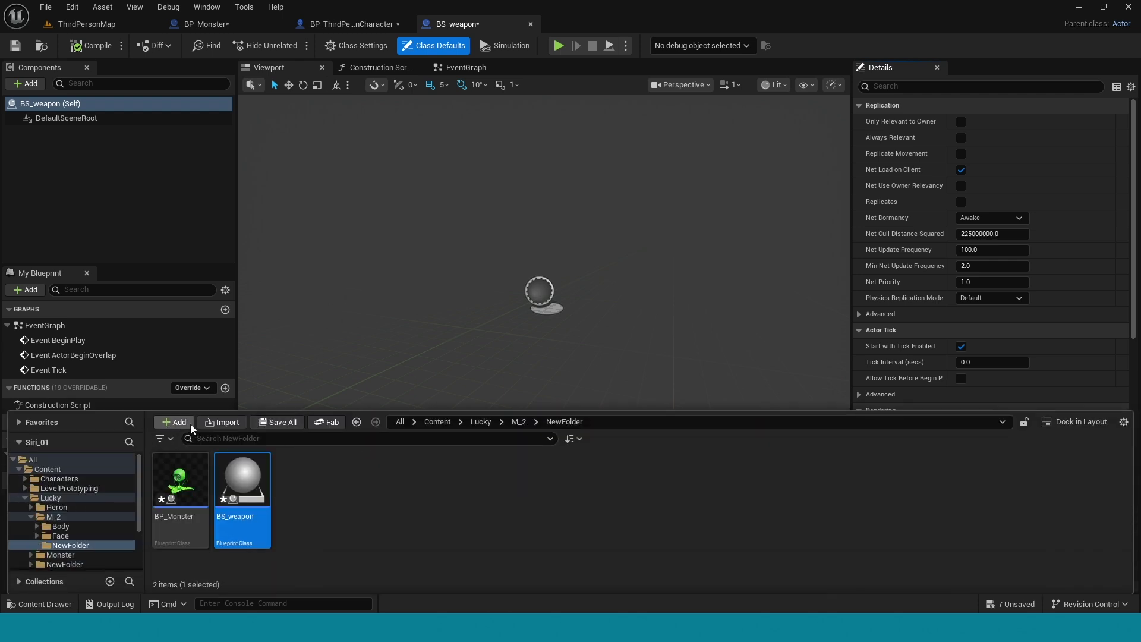
left_click(357, 421)
left_click_drag(368, 483, 526, 309)
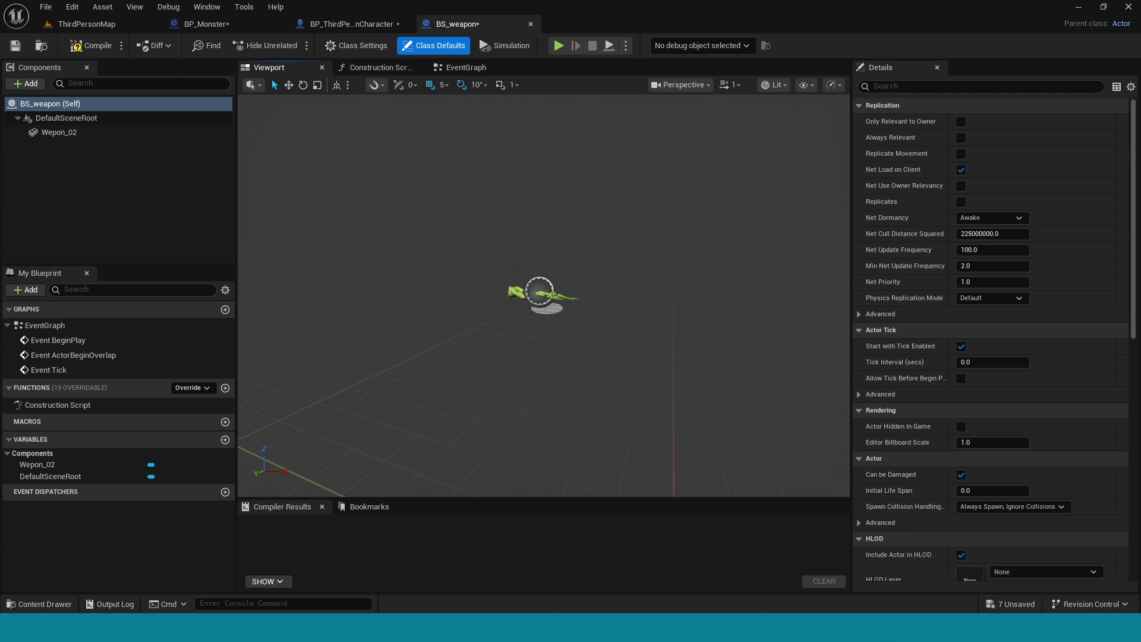
left_click(535, 295)
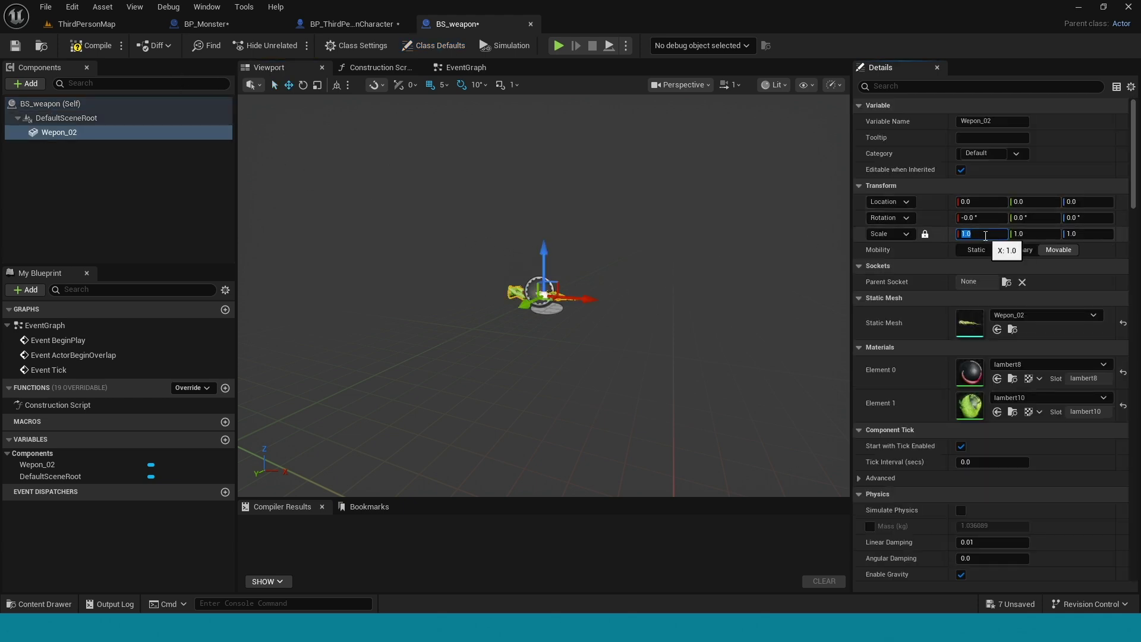
type("3")
key("Return")
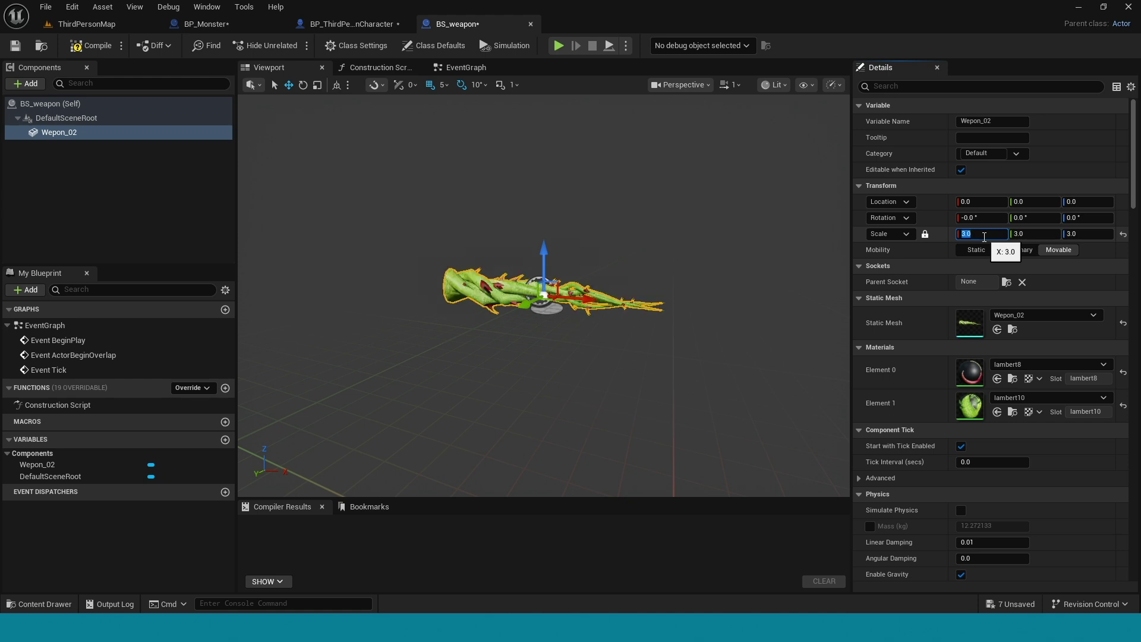
left_click(93, 52)
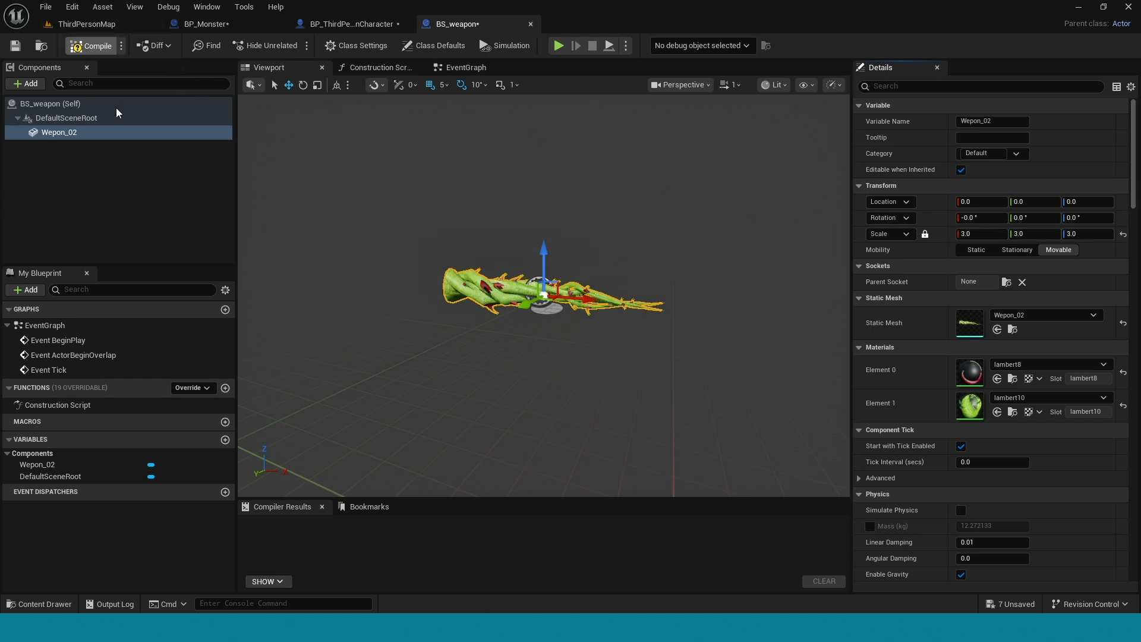
- Add a RotatingMovement component with rotation rate X 360, Z 0, and compile
left_click(62, 146)
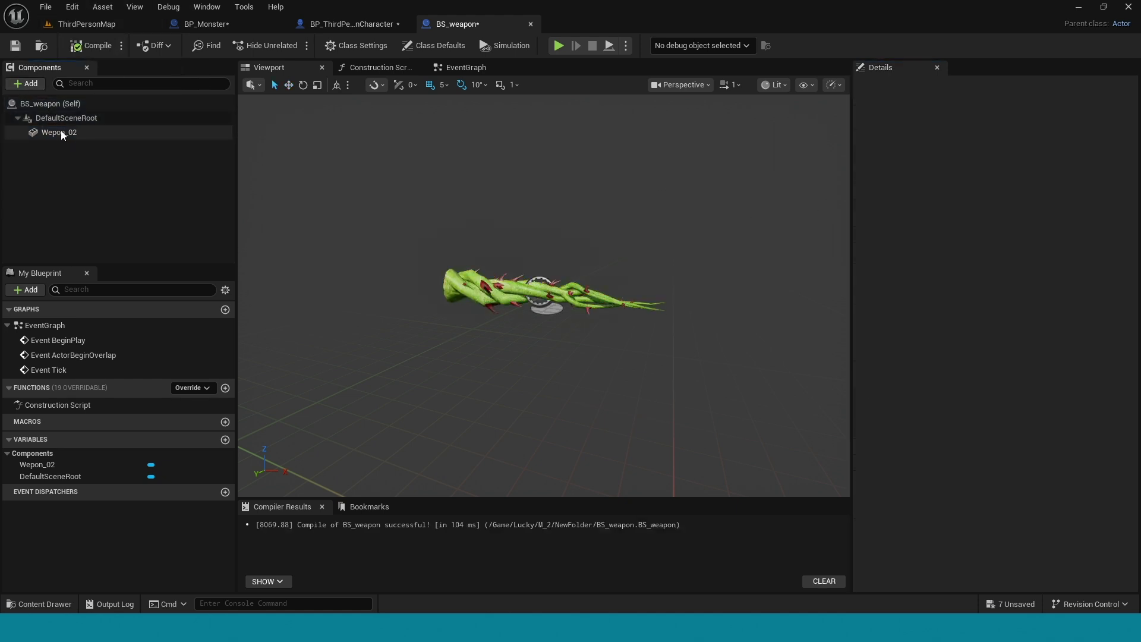
left_click(27, 84)
type("r")
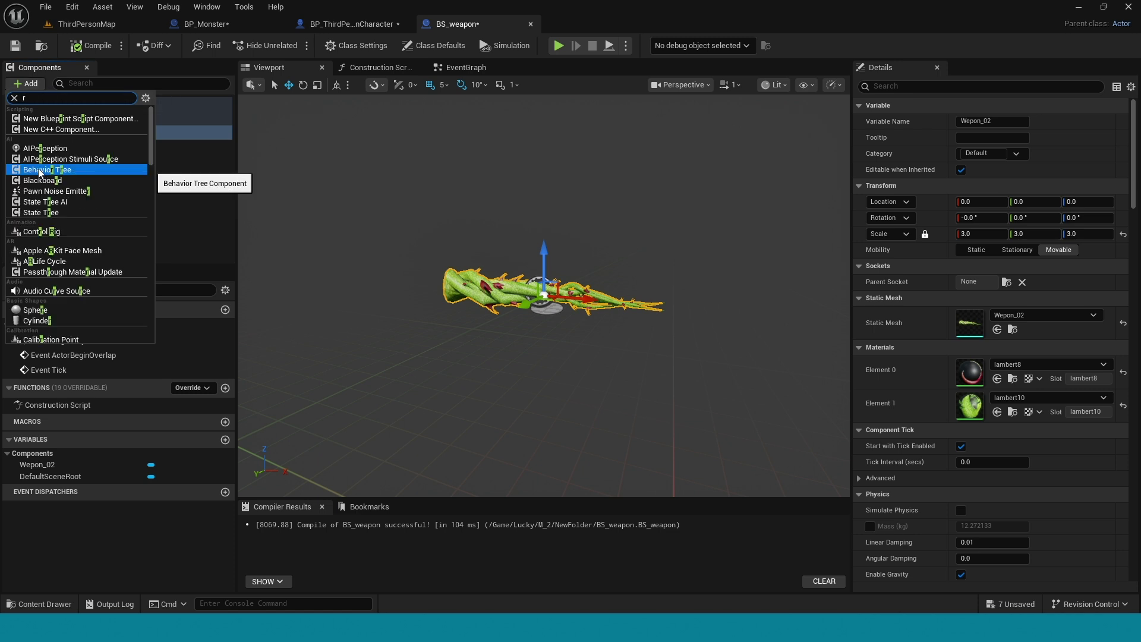
type("ota")
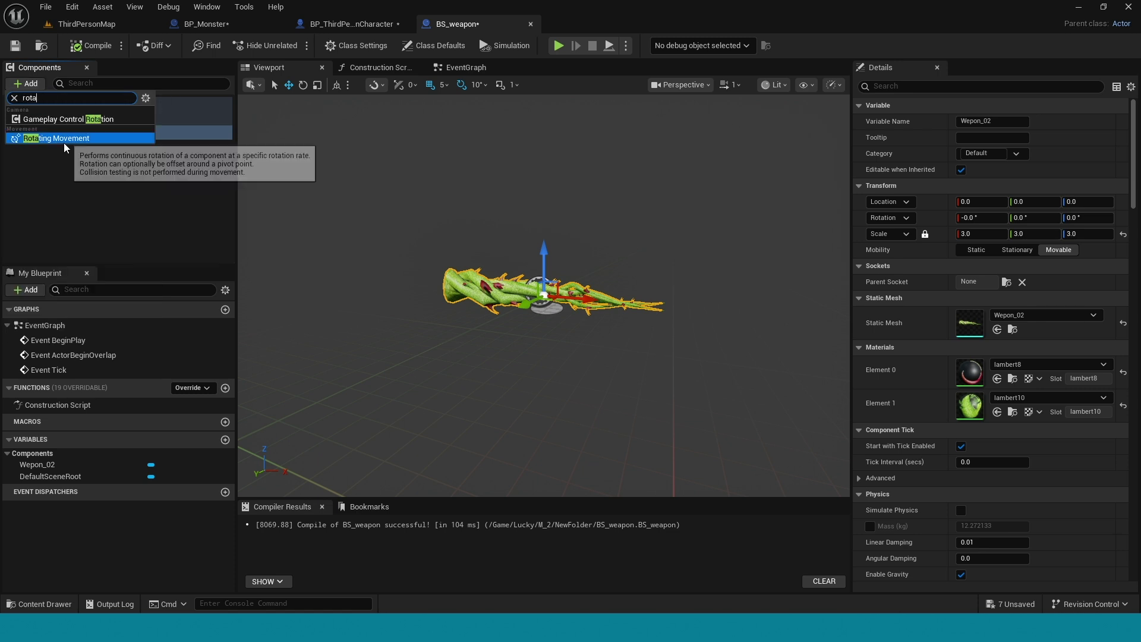
left_click(53, 138)
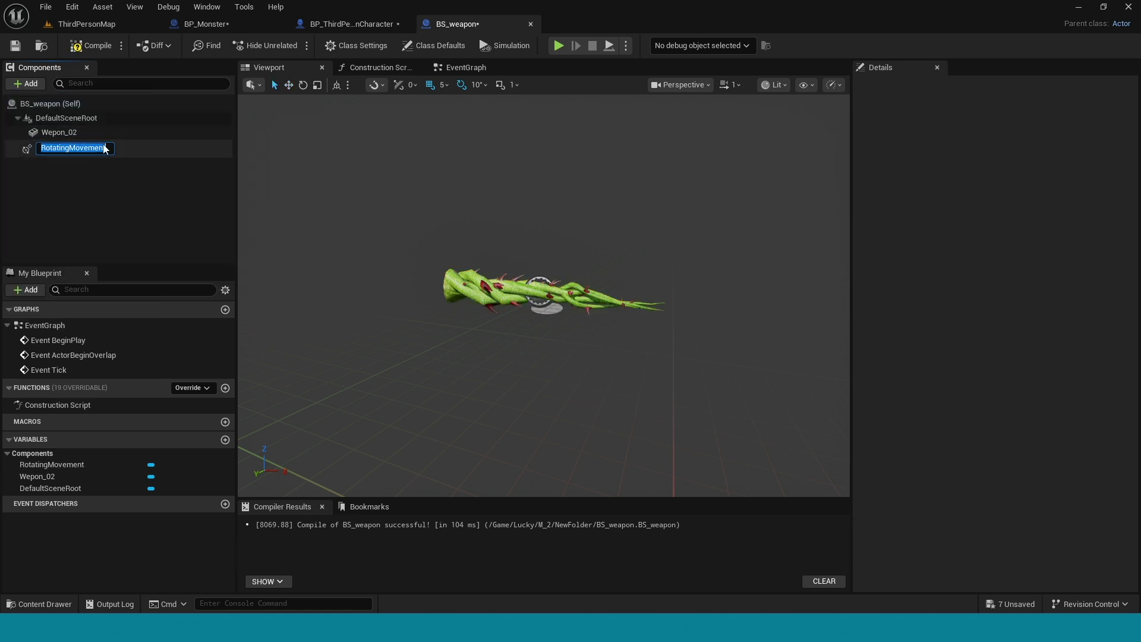
left_click(136, 146)
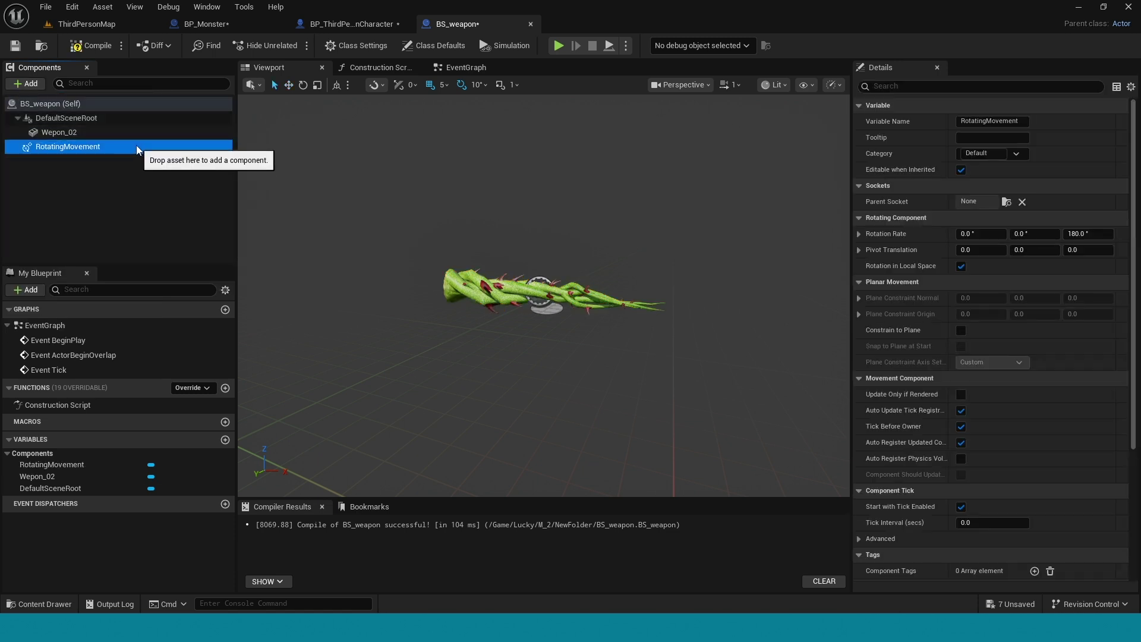
left_click(1089, 235)
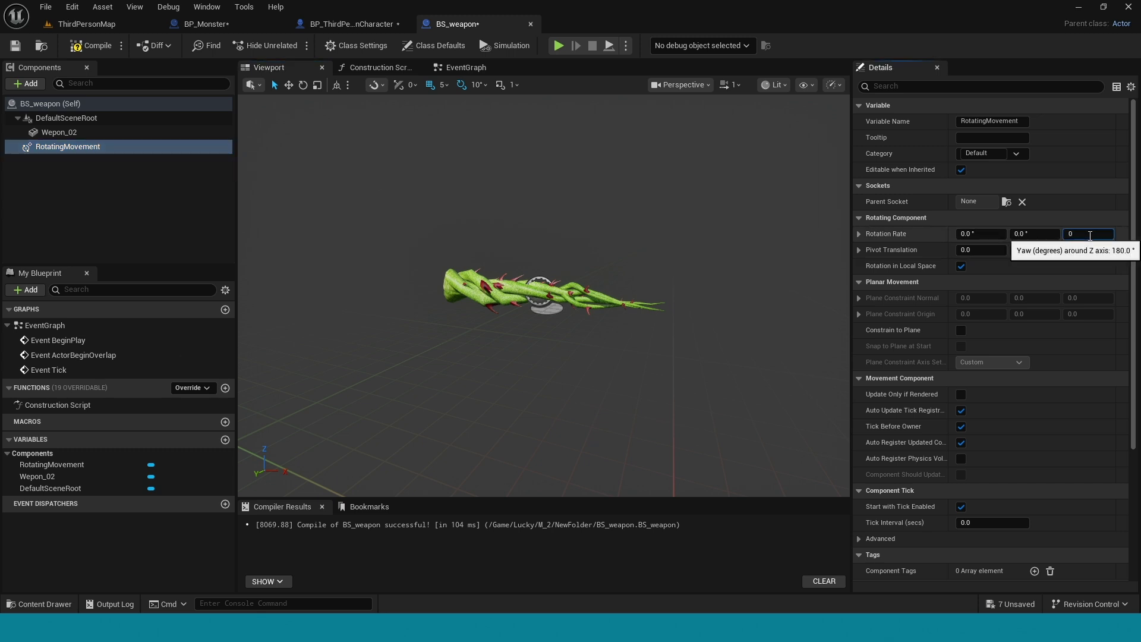
left_click(981, 234)
type("36")
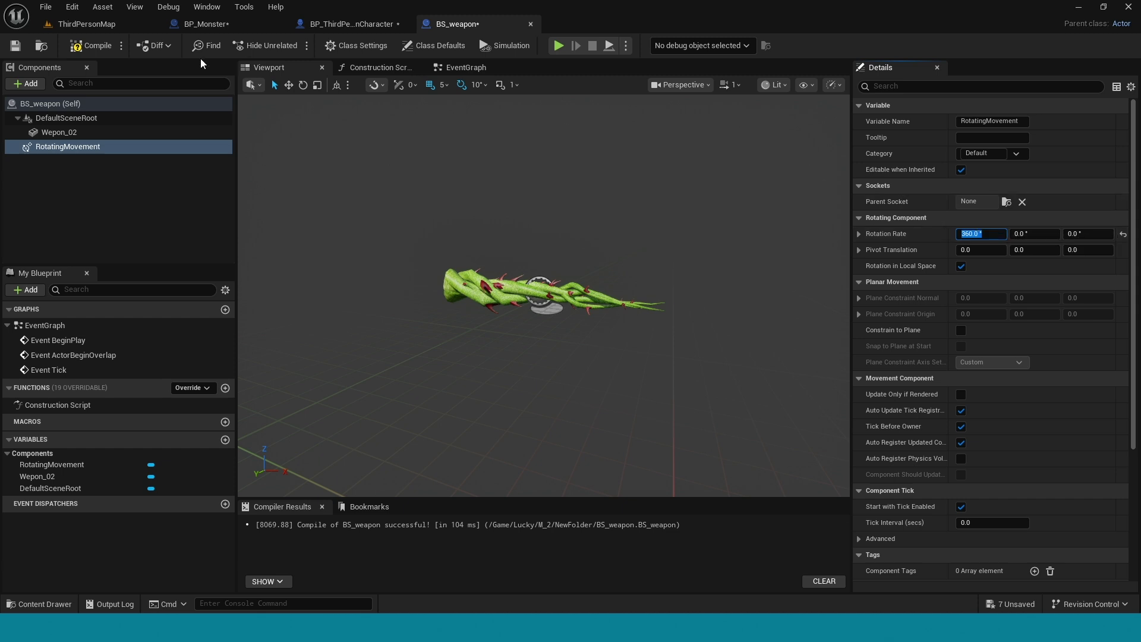
left_click(87, 50)
- Place a BS_weapon instance from NewFolder into the ThirdPersonMap level
left_click(86, 23)
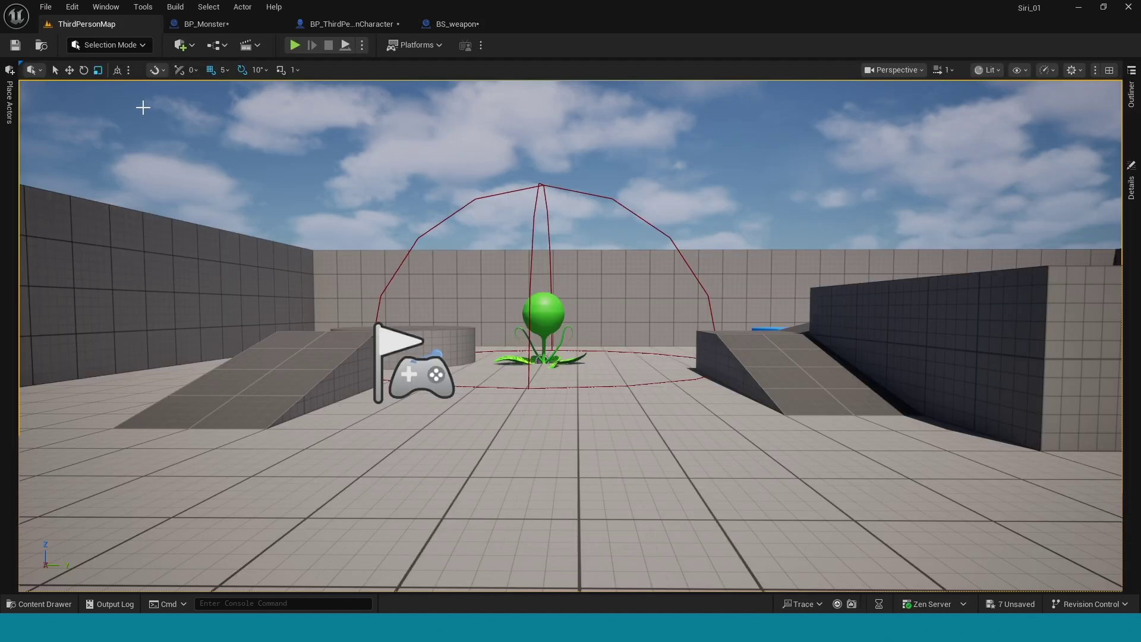
key("ctrl+space")
left_click(291, 447)
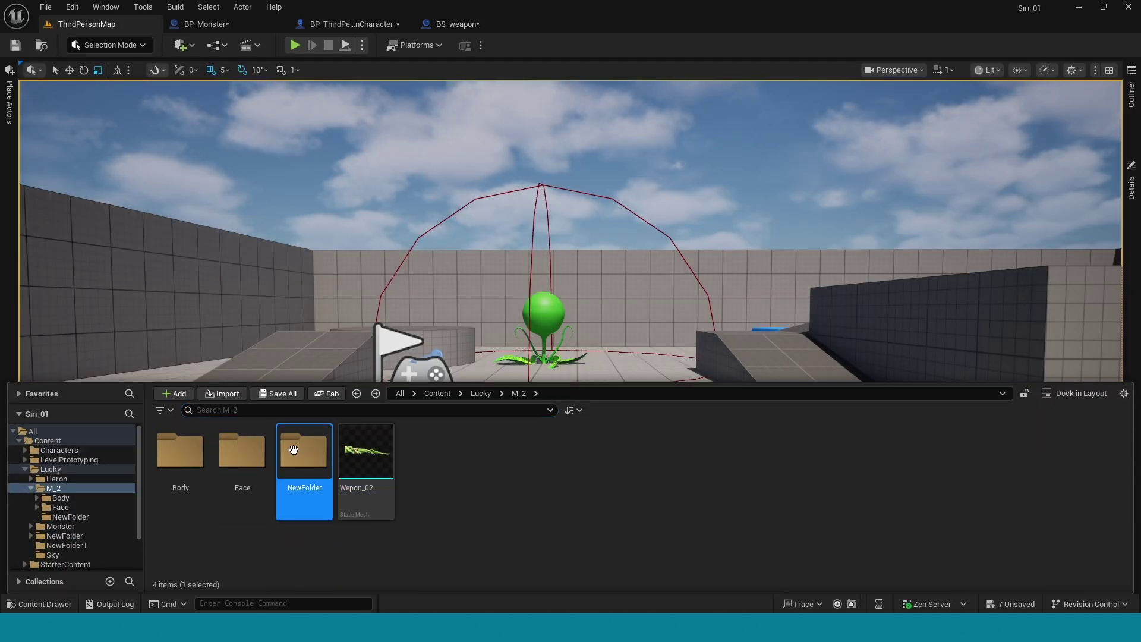
double_click(290, 448)
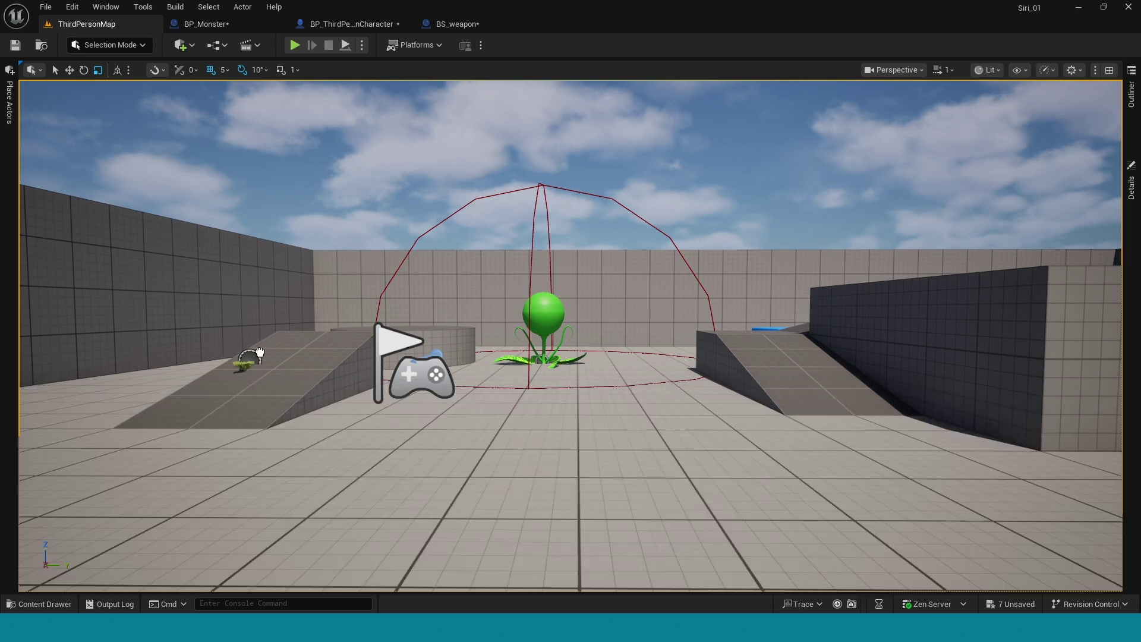
left_click_drag(237, 462, 232, 333)
- Play-test the level, walking toward the spinning weapon, then reopen the BS_weapon blueprint
left_click(295, 46)
key("w")
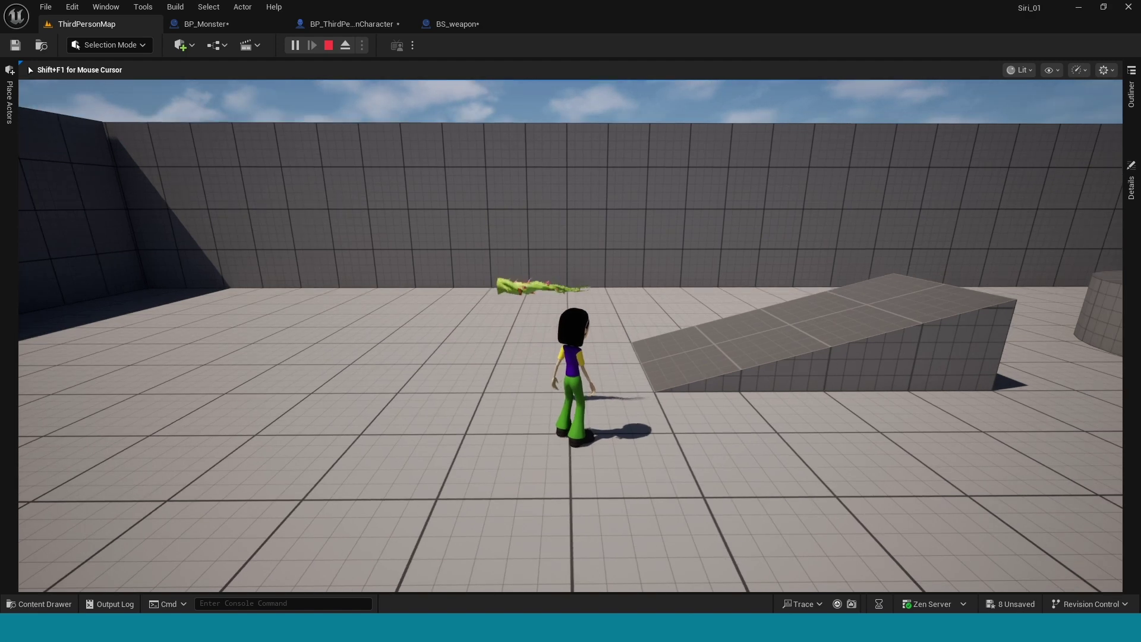
key("Escape")
left_click(228, 24)
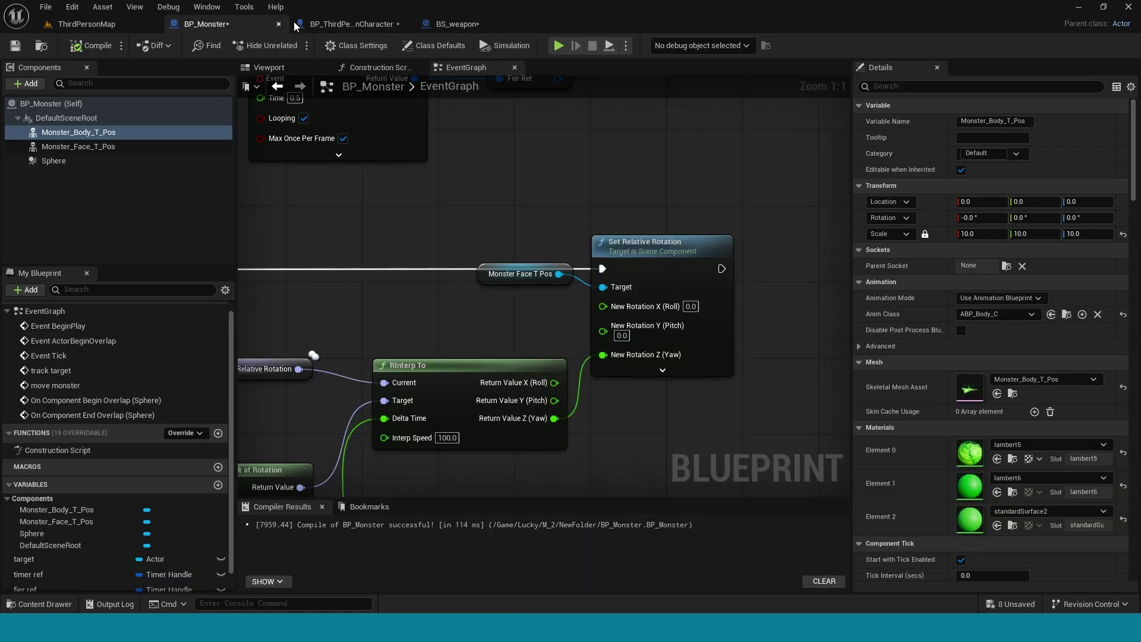
left_click(470, 24)
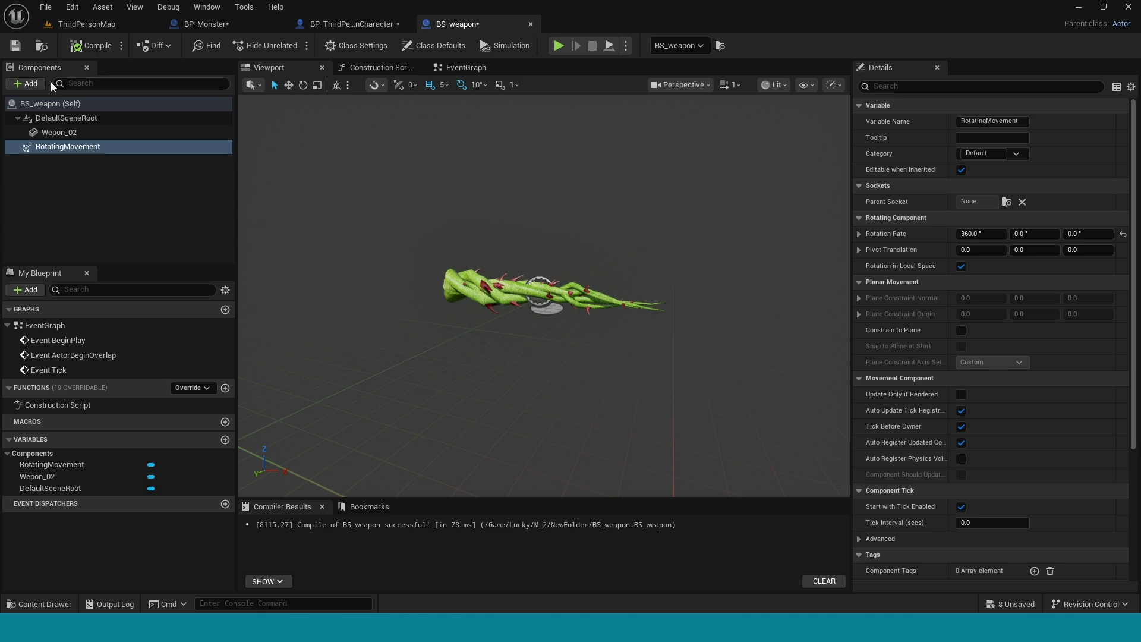
- Add a Box Collision to BS_weapon, stretch it around the weapon mesh, and compile
left_click(36, 83)
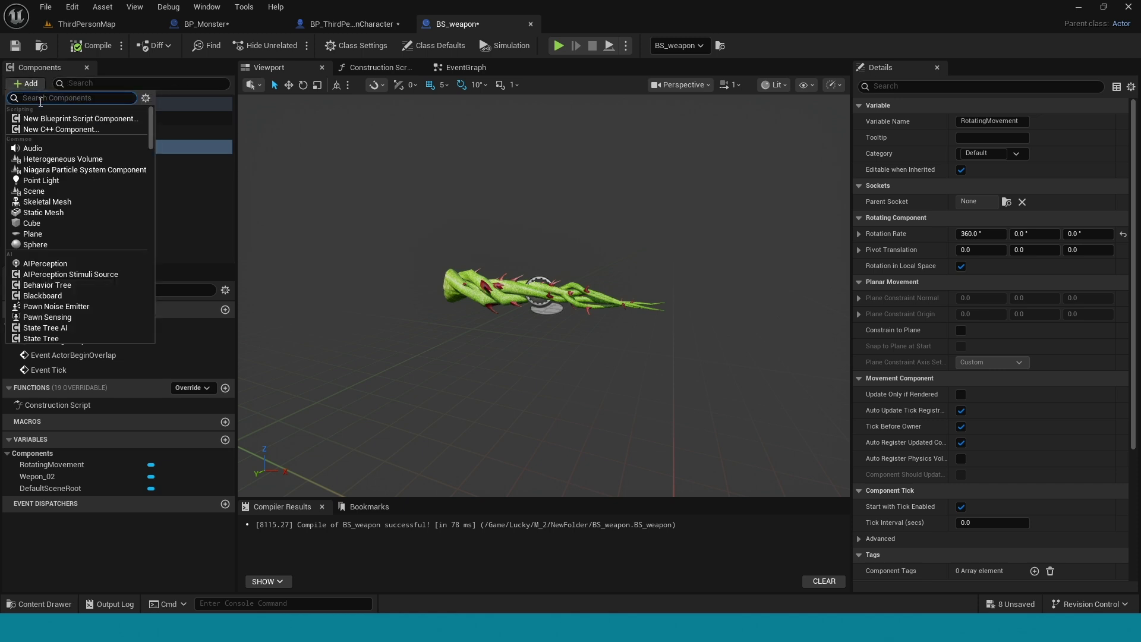
type("b")
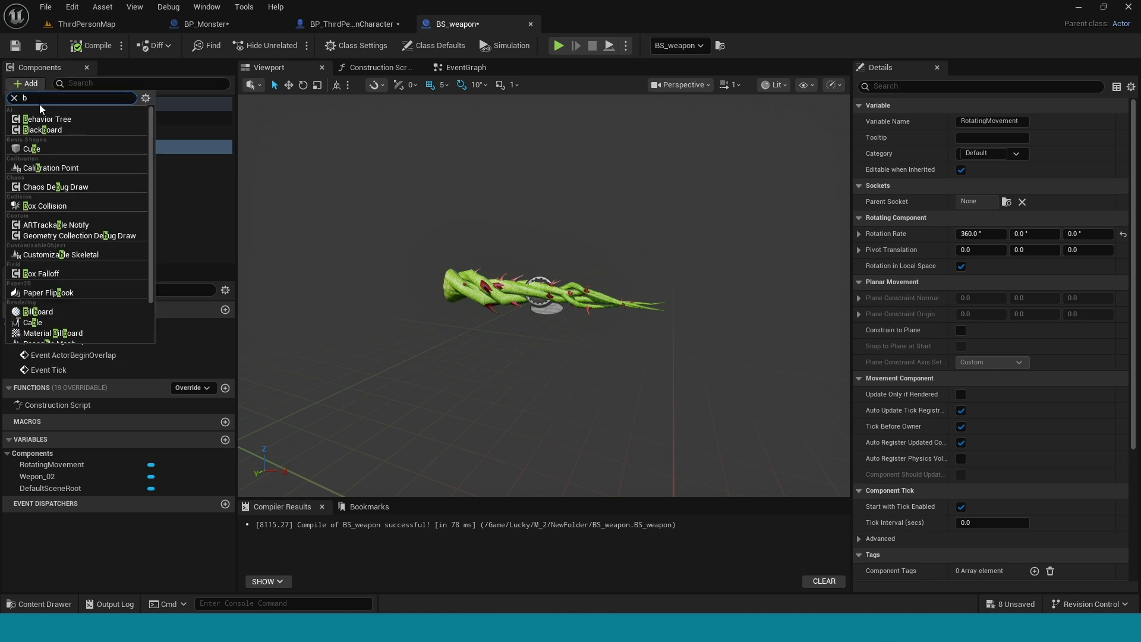
type("o")
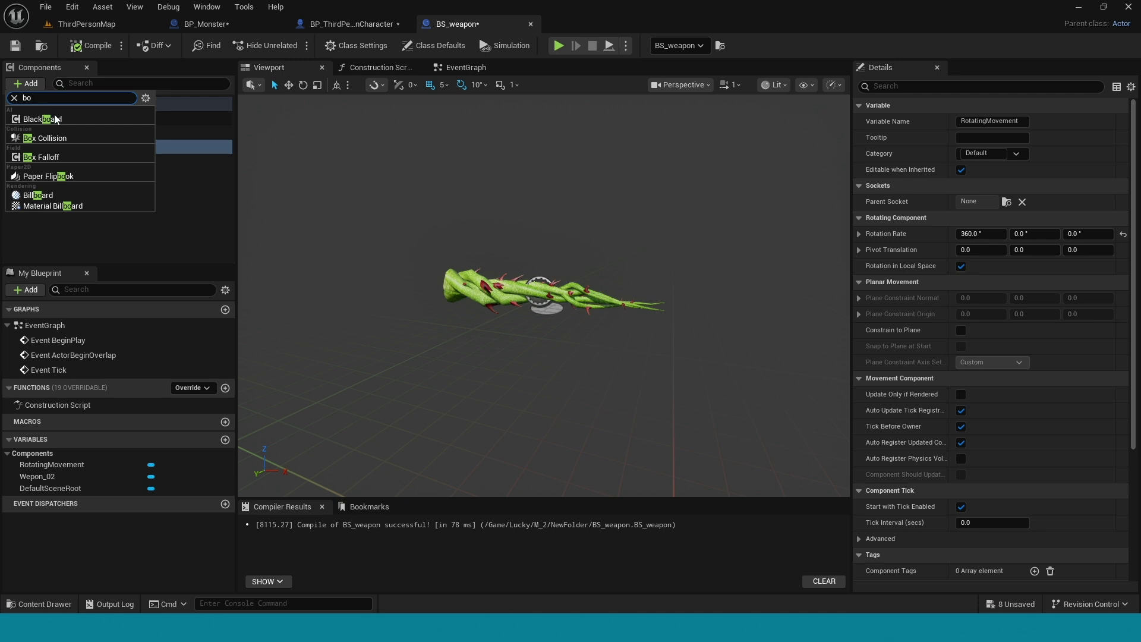
left_click(91, 139)
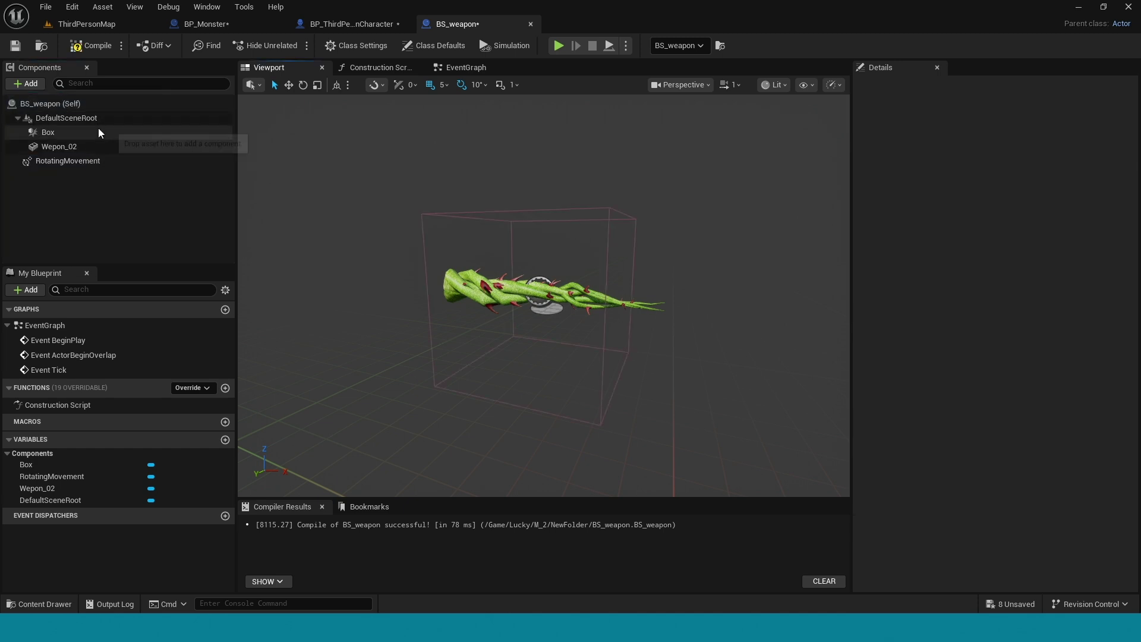
left_click(98, 132)
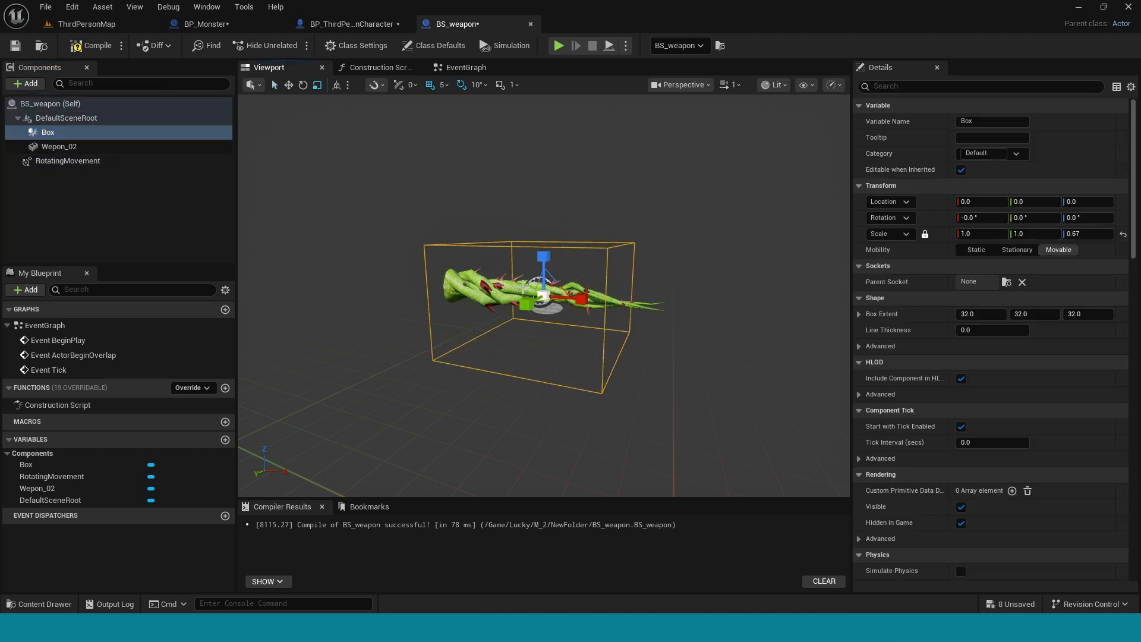
left_click_drag(523, 289, 624, 303)
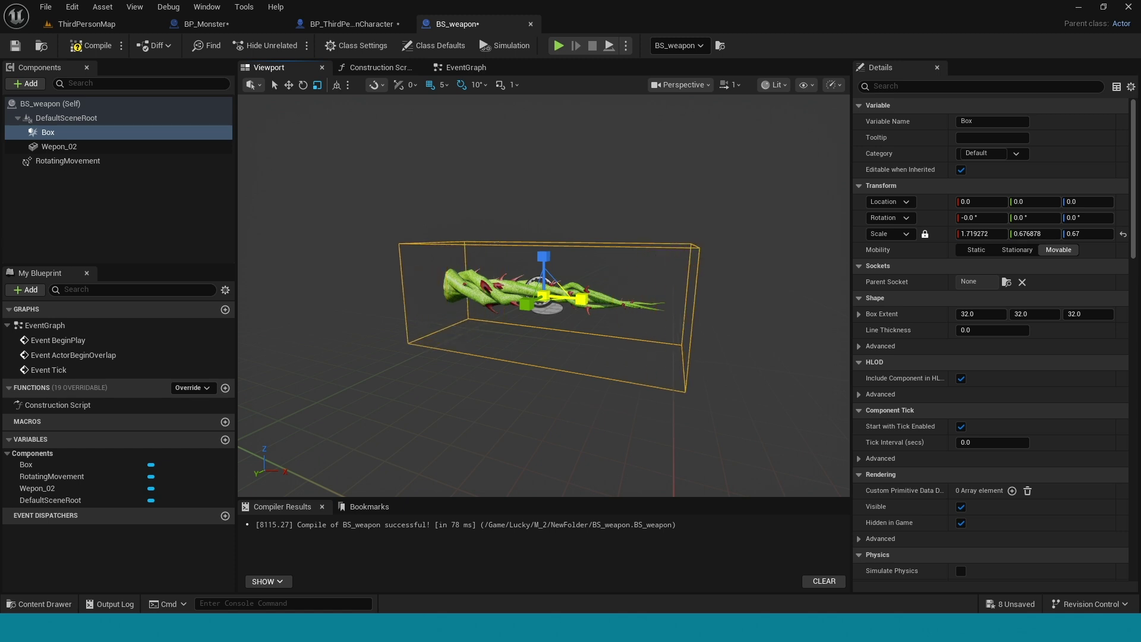
left_click_drag(644, 361, 643, 418)
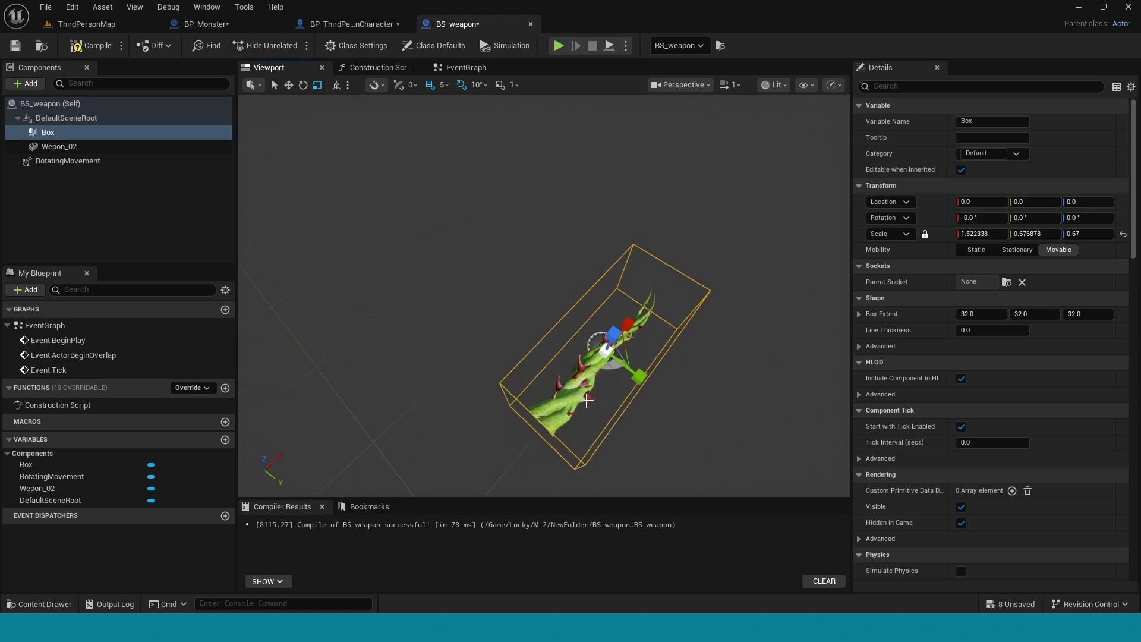
left_click(87, 45)
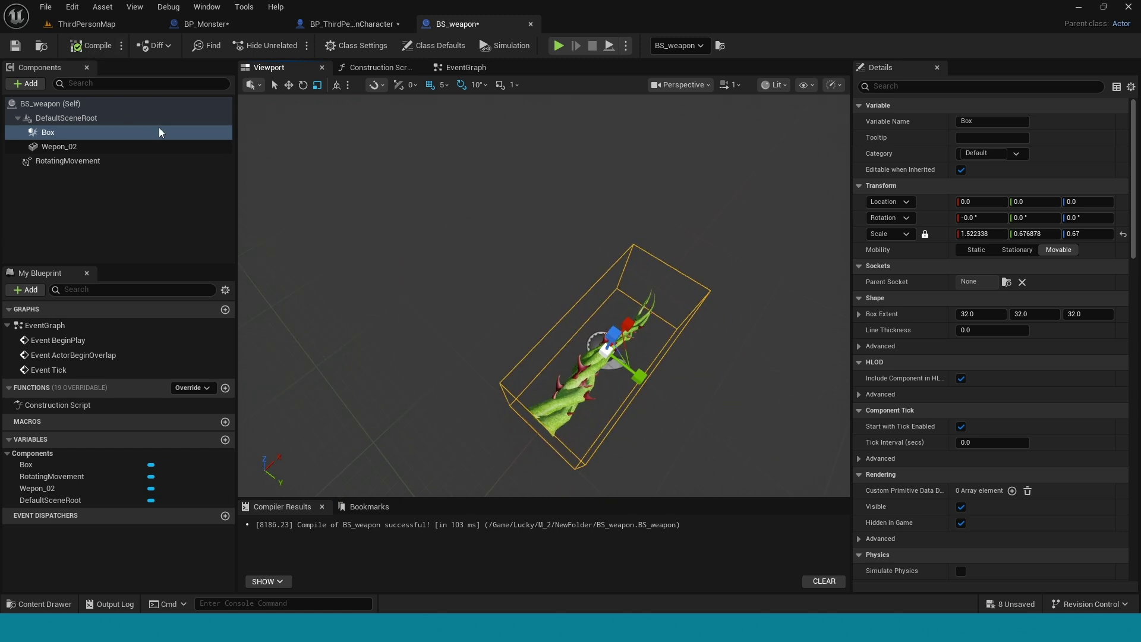
- Add ProjectileMovement with initial speed 500, max speed 1500, gravity scale 0, and compile
left_click(19, 84)
type("pr")
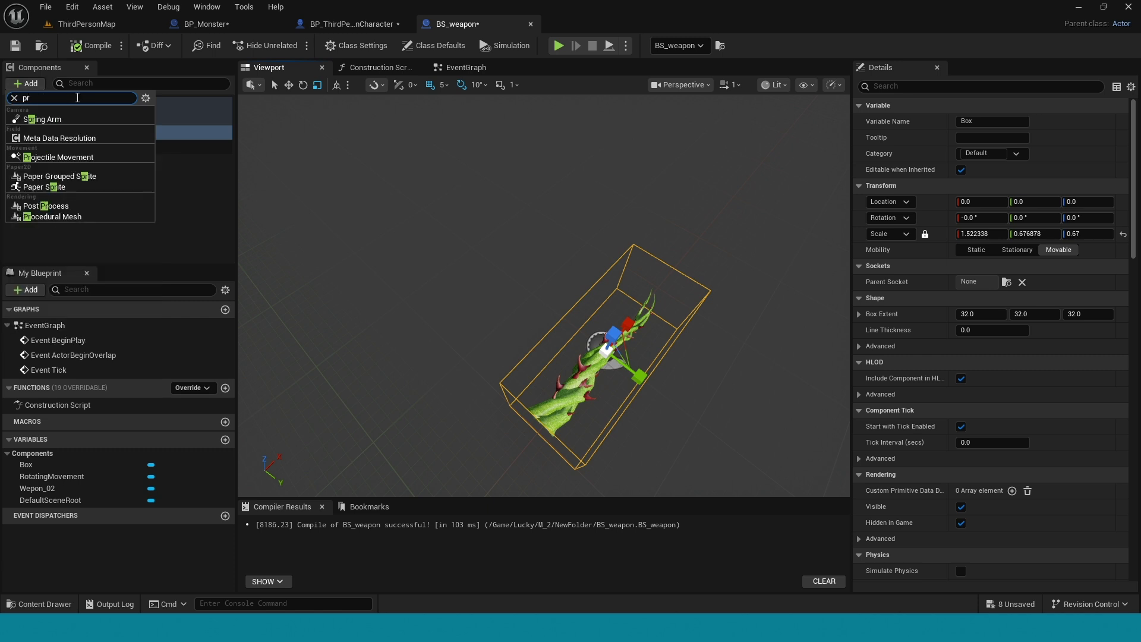
type("o")
left_click(57, 138)
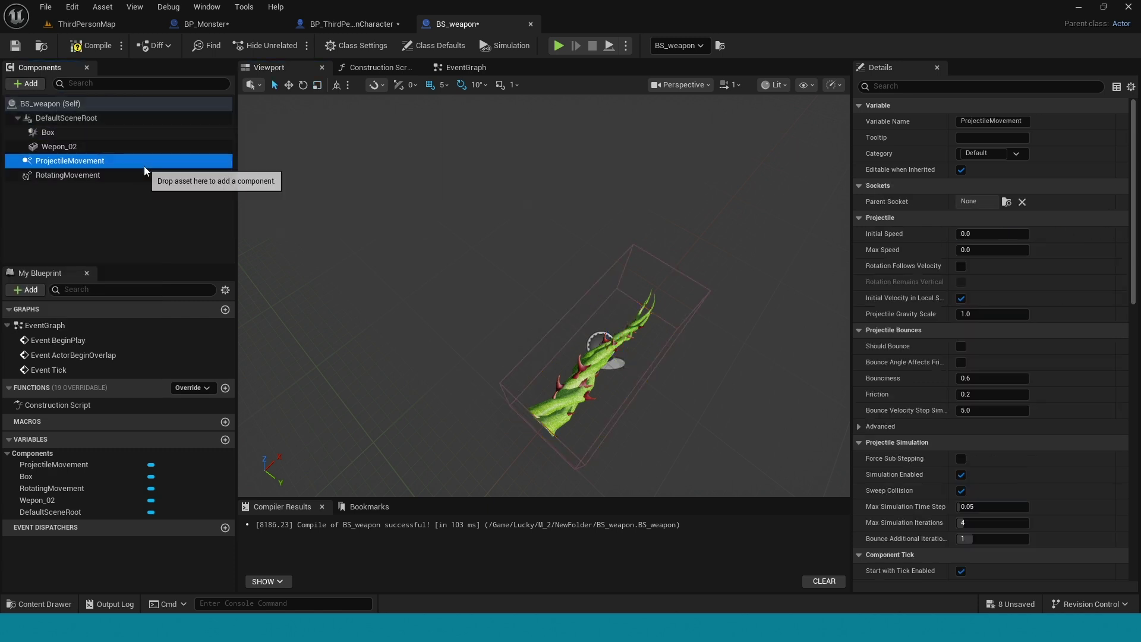
key("Return")
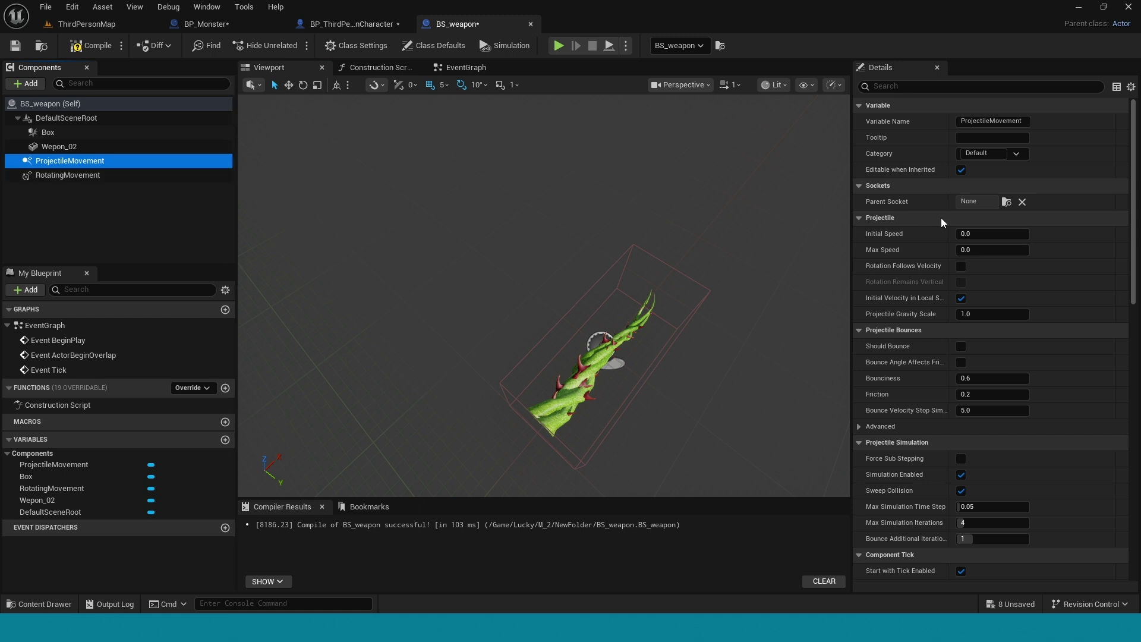
left_click(985, 250)
type("1500")
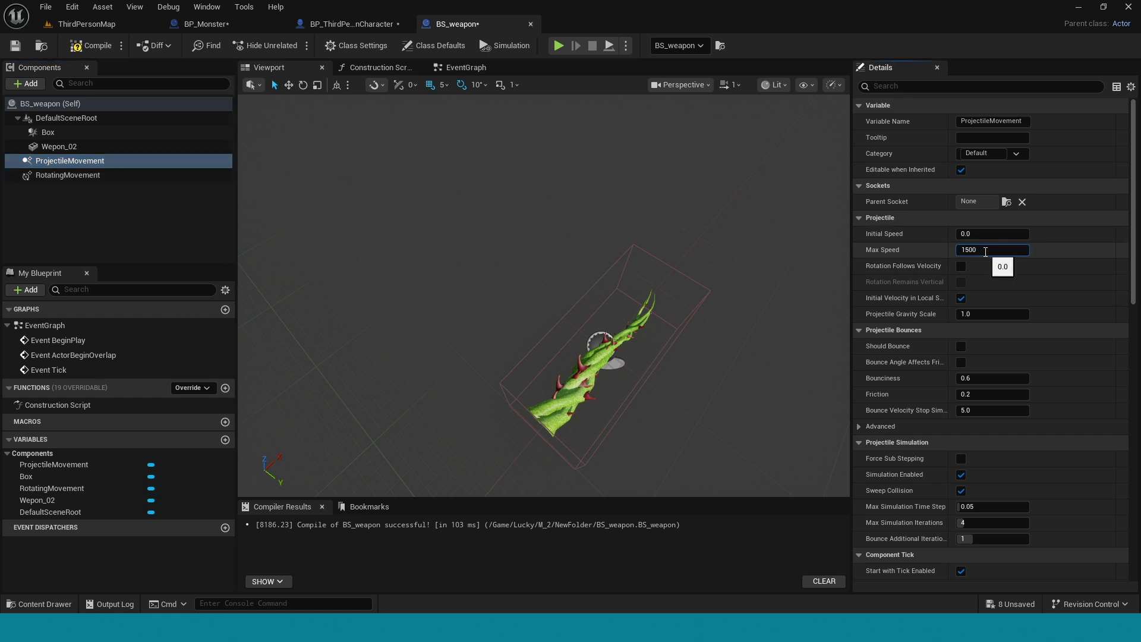
key("Return")
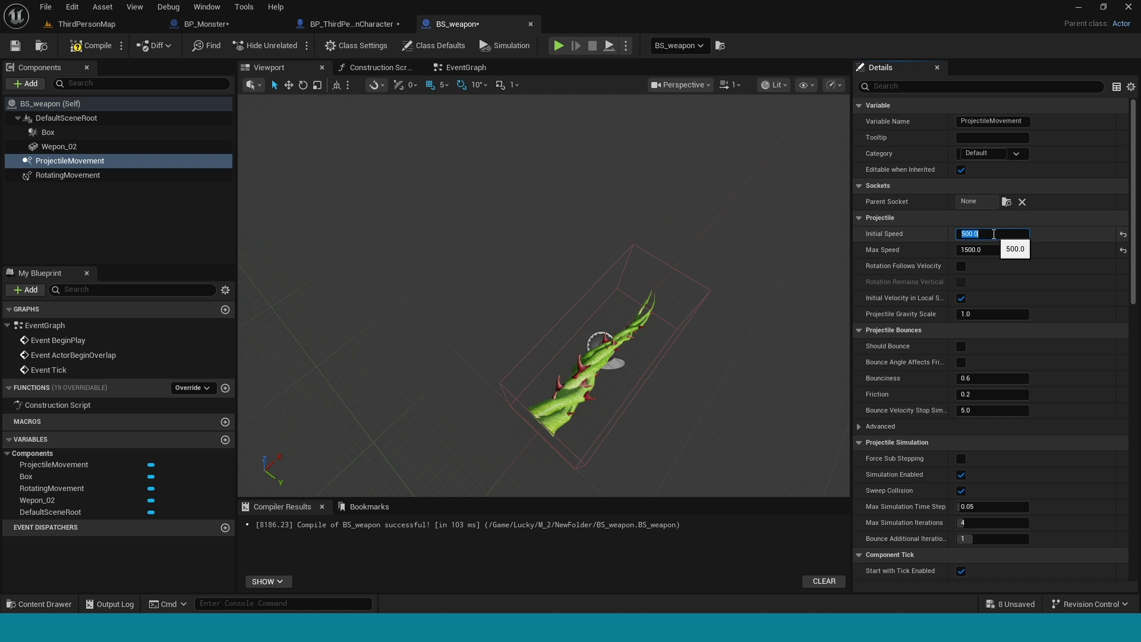
type("0")
key("Return")
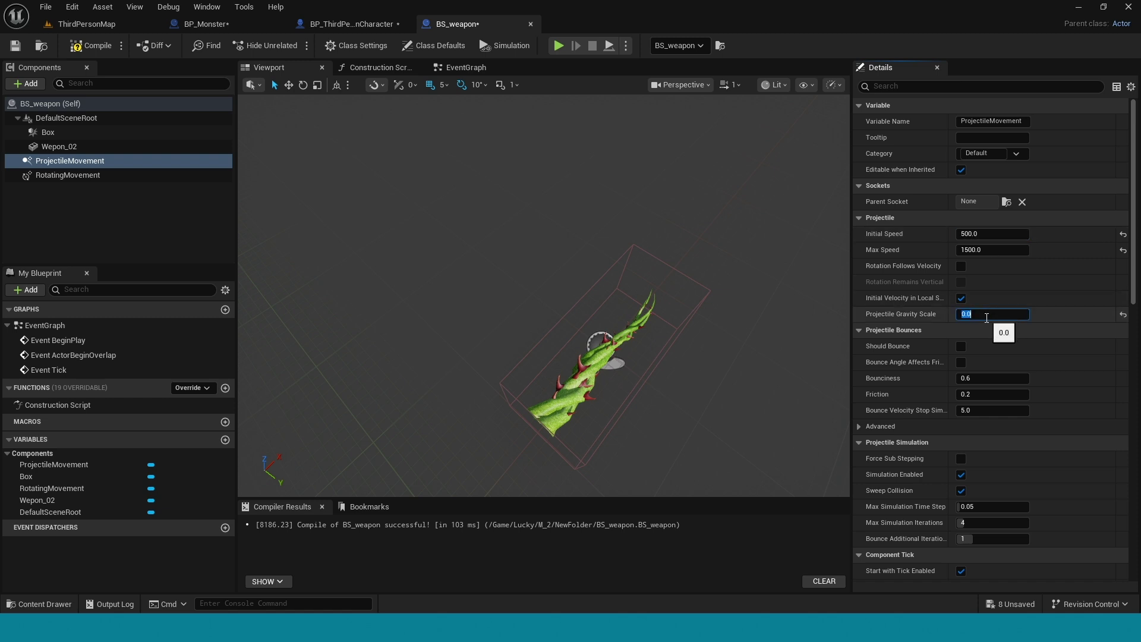
left_click(92, 46)
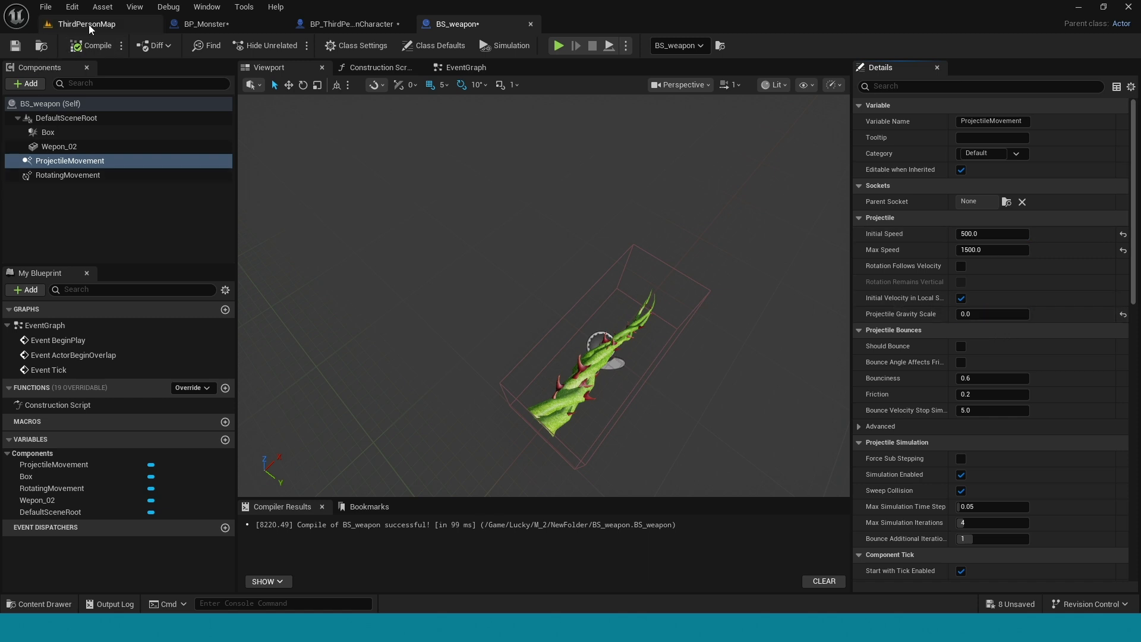
- Play-test the ThirdPersonMap level, then go back to the BS_weapon blueprint
left_click(88, 24)
left_click(296, 46)
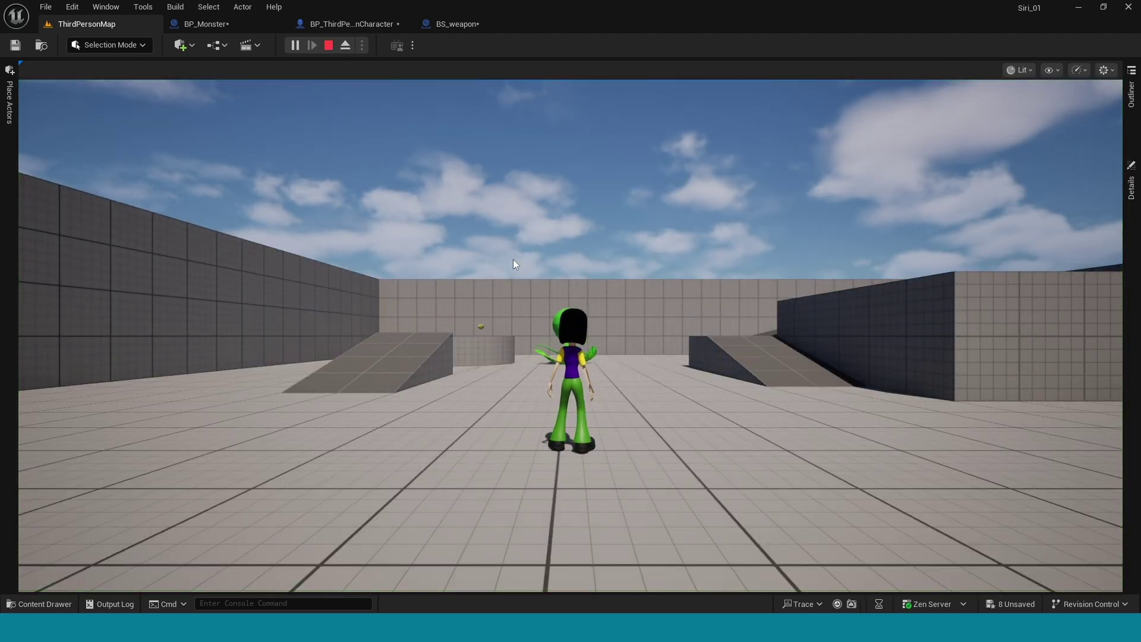
key("Escape")
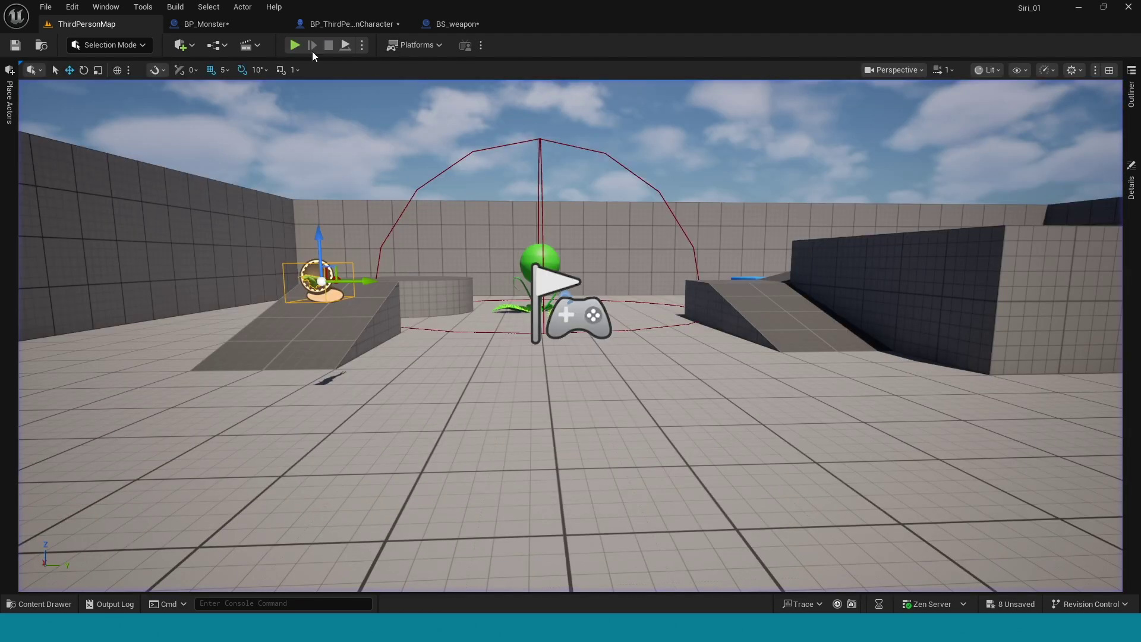
left_click(242, 29)
left_click(457, 24)
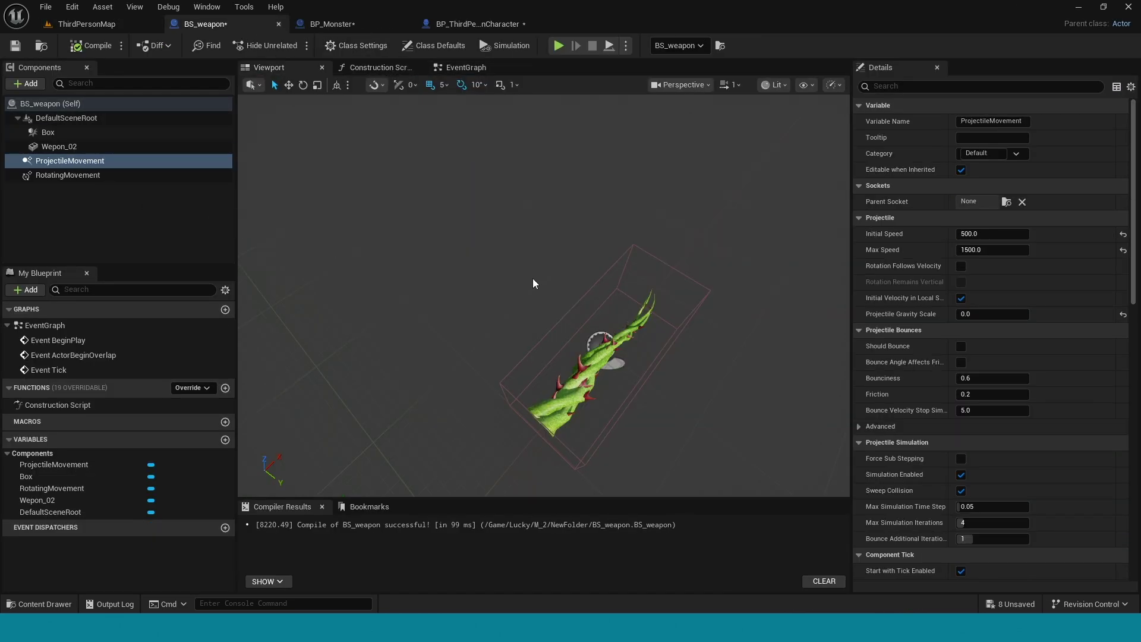
- Set the Box component's Collision Presets to BlockAll
left_click(120, 132)
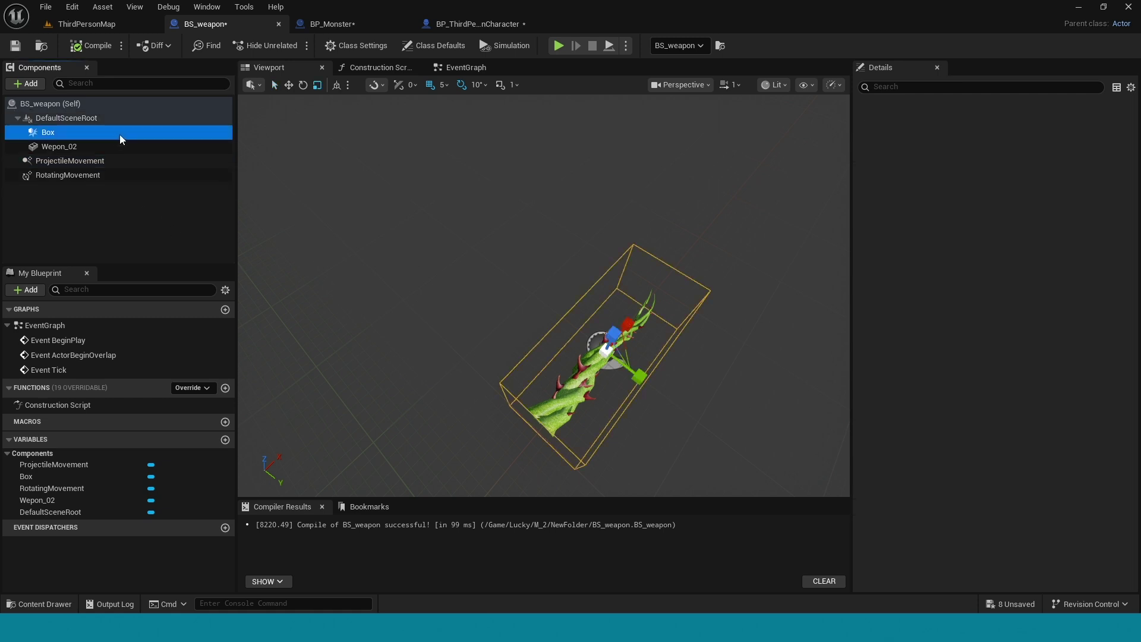
scroll(966, 417, "down", 1)
scroll(966, 416, "down", 2)
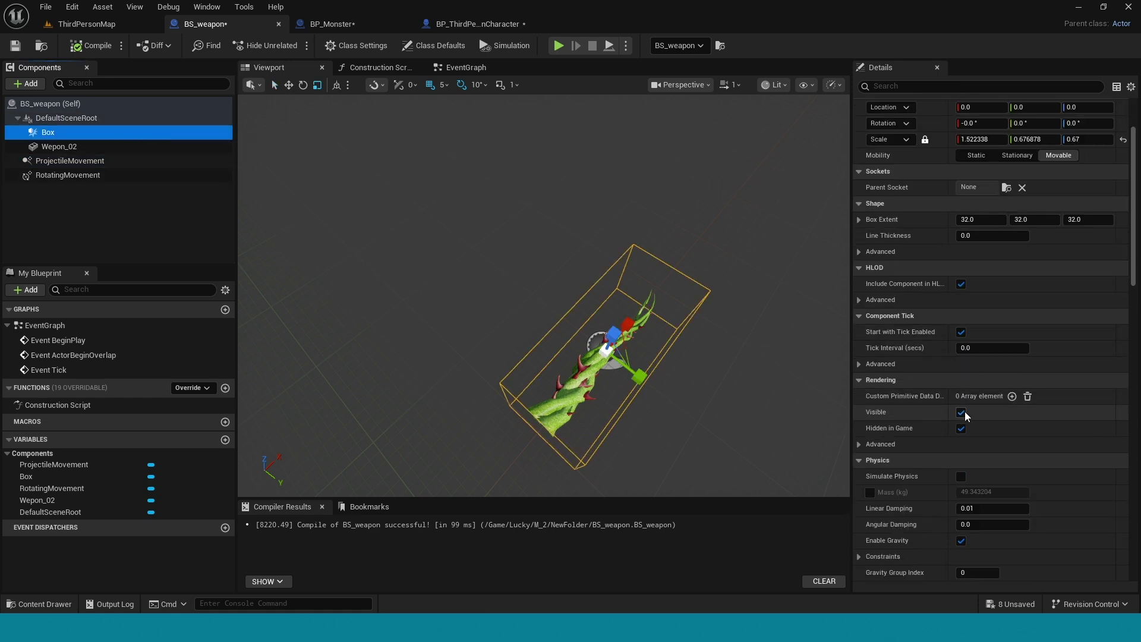
scroll(966, 416, "down", 2)
scroll(966, 416, "down", 2)
scroll(966, 416, "down", 2)
scroll(965, 415, "down", 2)
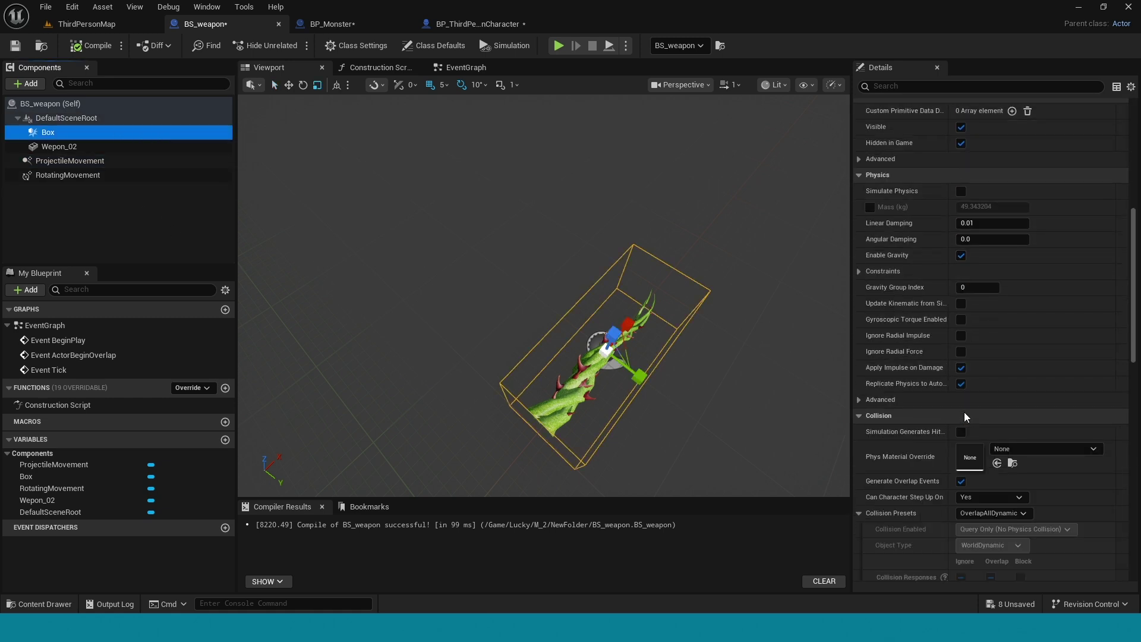
scroll(965, 413, "down", 2)
scroll(964, 412, "down", 1)
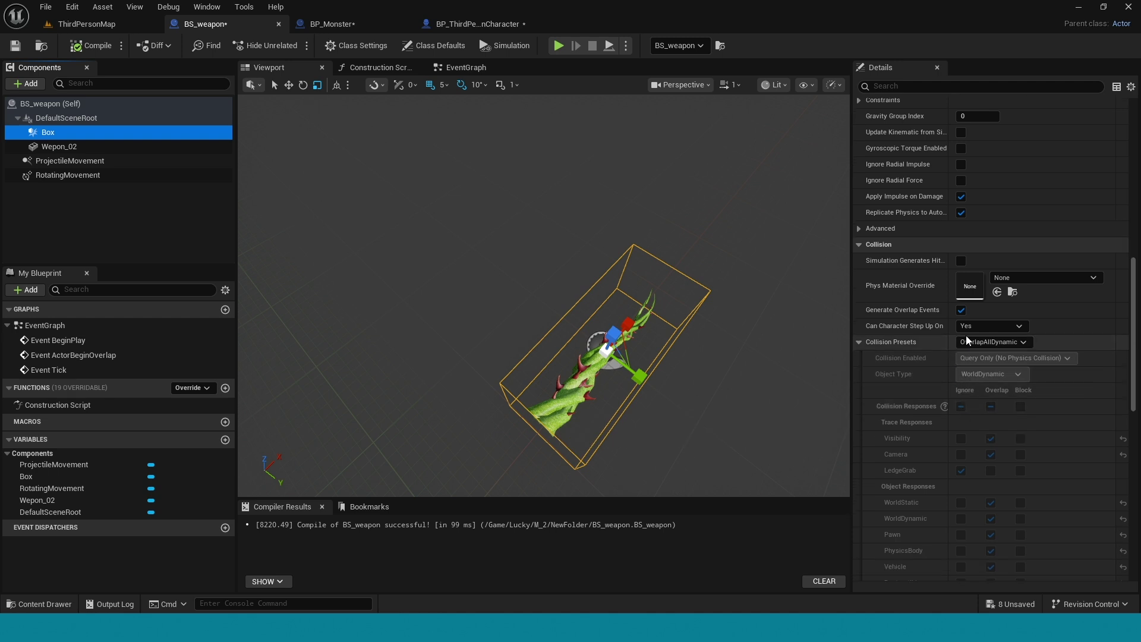
left_click(994, 343)
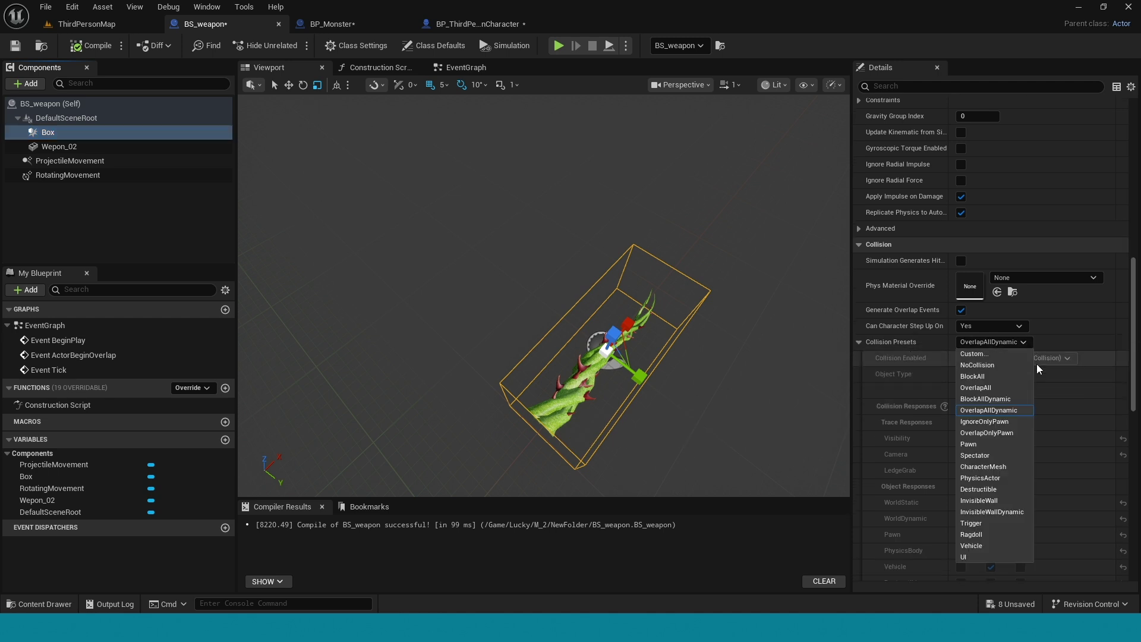
left_click(999, 376)
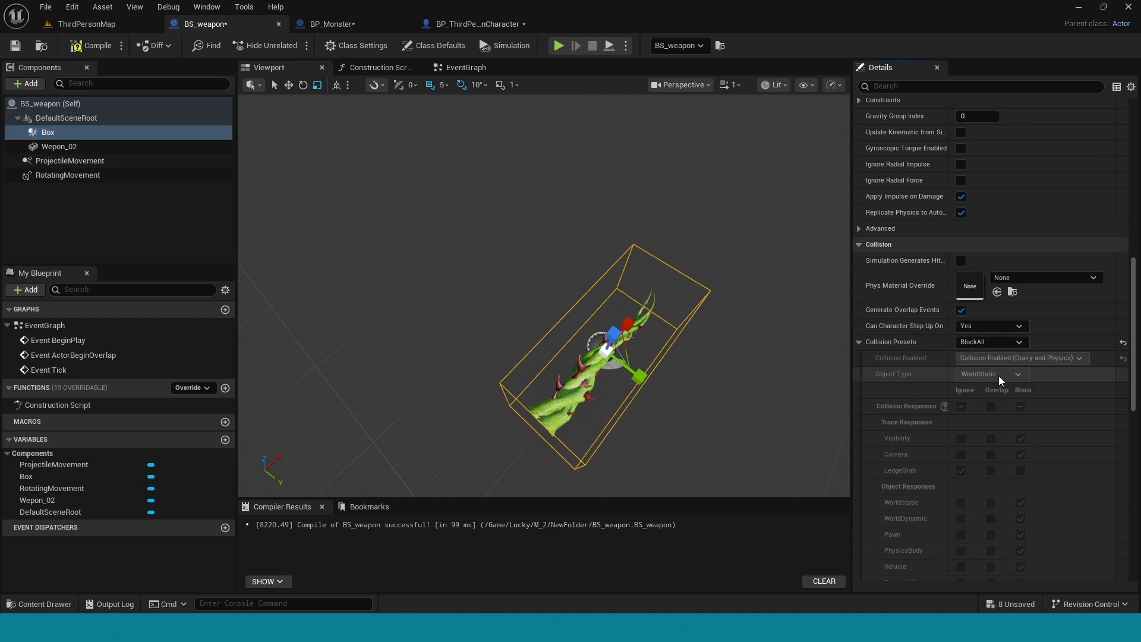
- In the EventGraph, delete a selected node and add the Box's On Component Hit event
left_click(466, 67)
left_click(541, 267)
key("Delete")
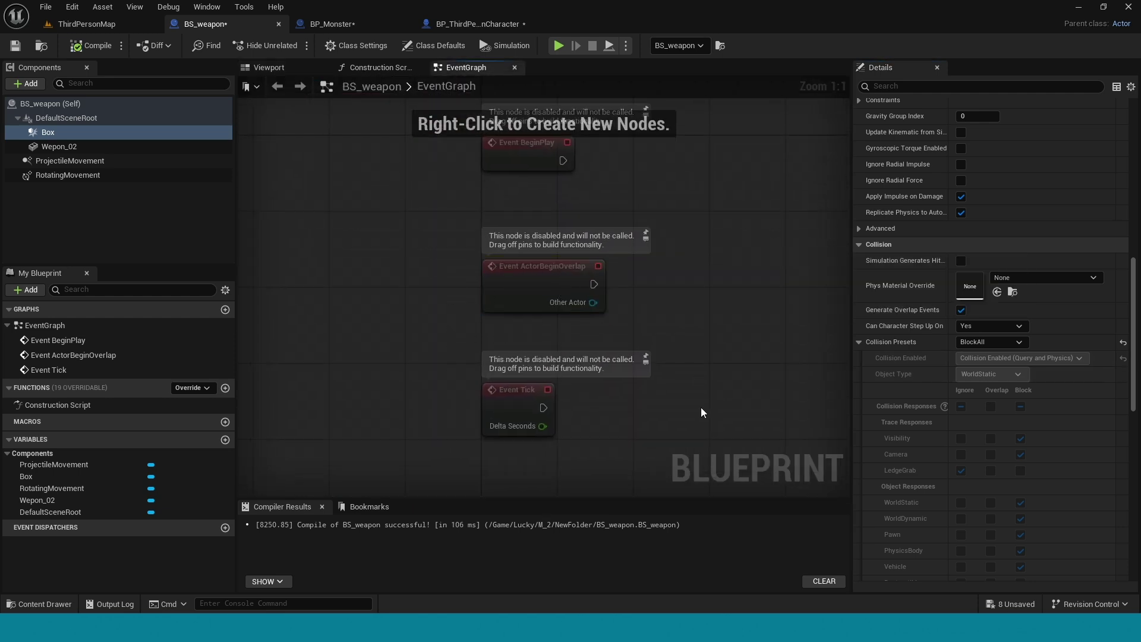
right_click_drag(700, 408, 636, 87)
right_click(39, 133)
mouse_move(84, 159)
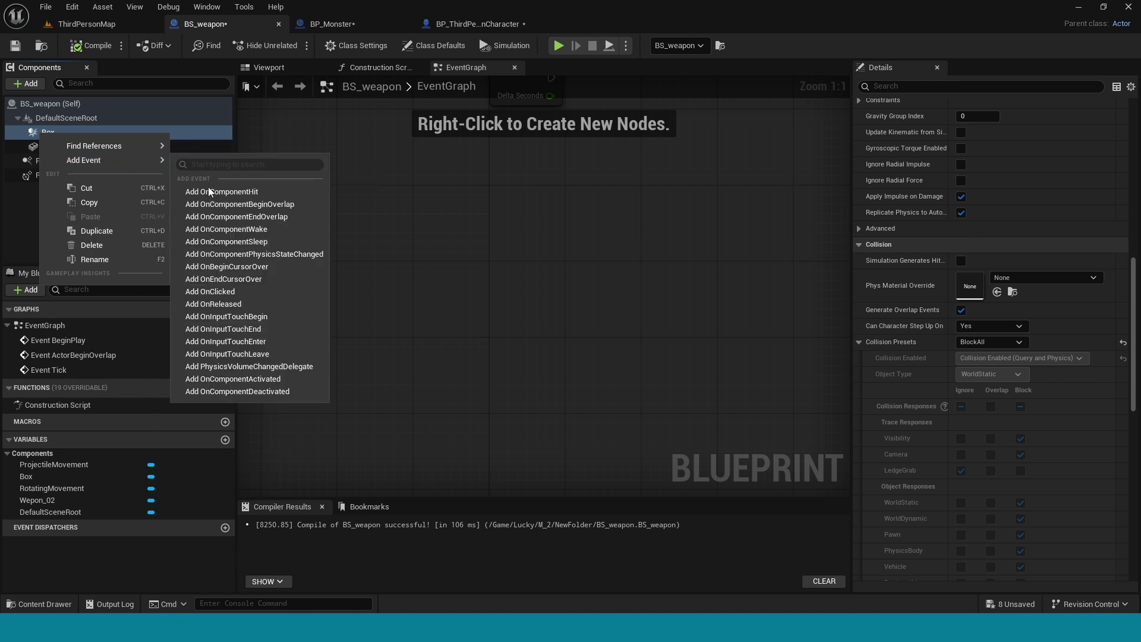
left_click(264, 193)
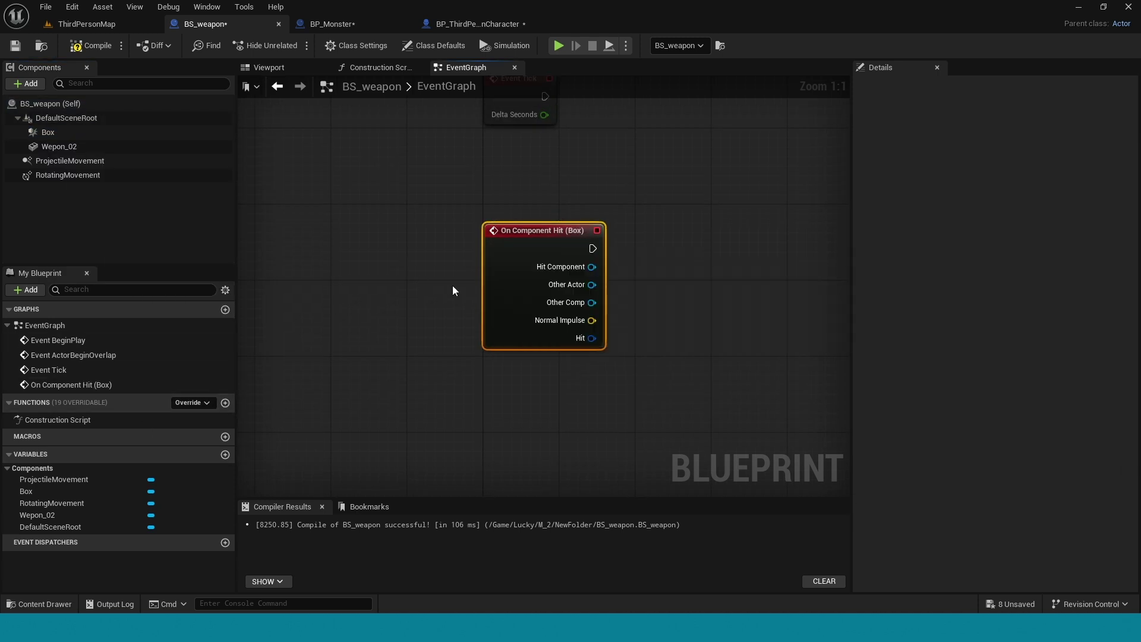
- Create the on projectile impact event dispatcher and place its Call node in the graph
left_click(225, 543)
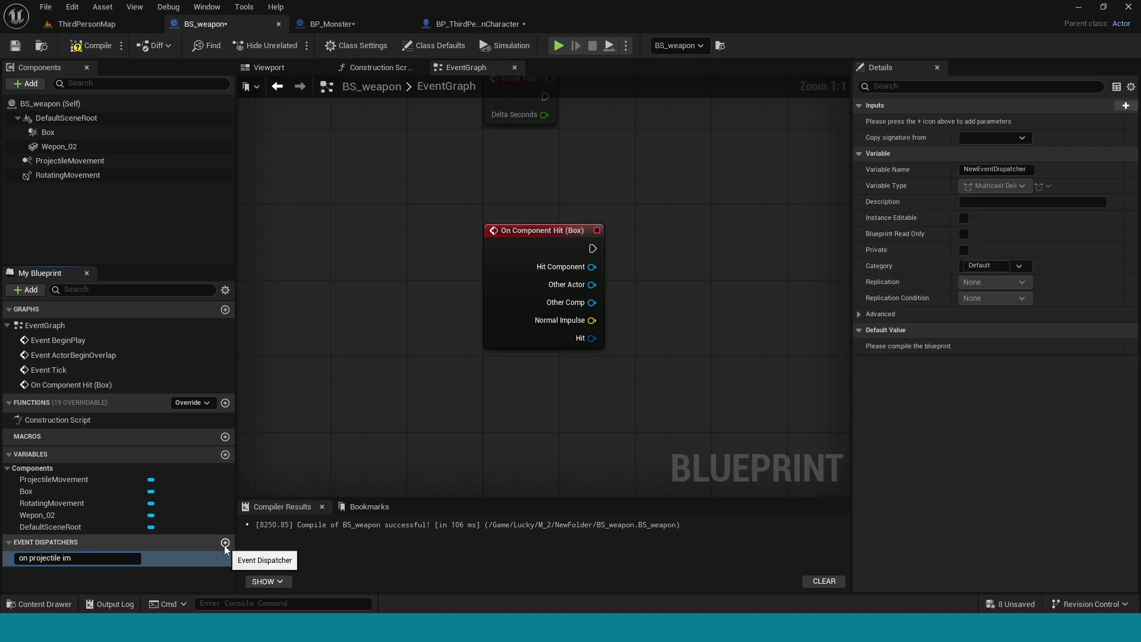
type("ct")
key("Return")
left_click_drag(225, 557, 651, 251)
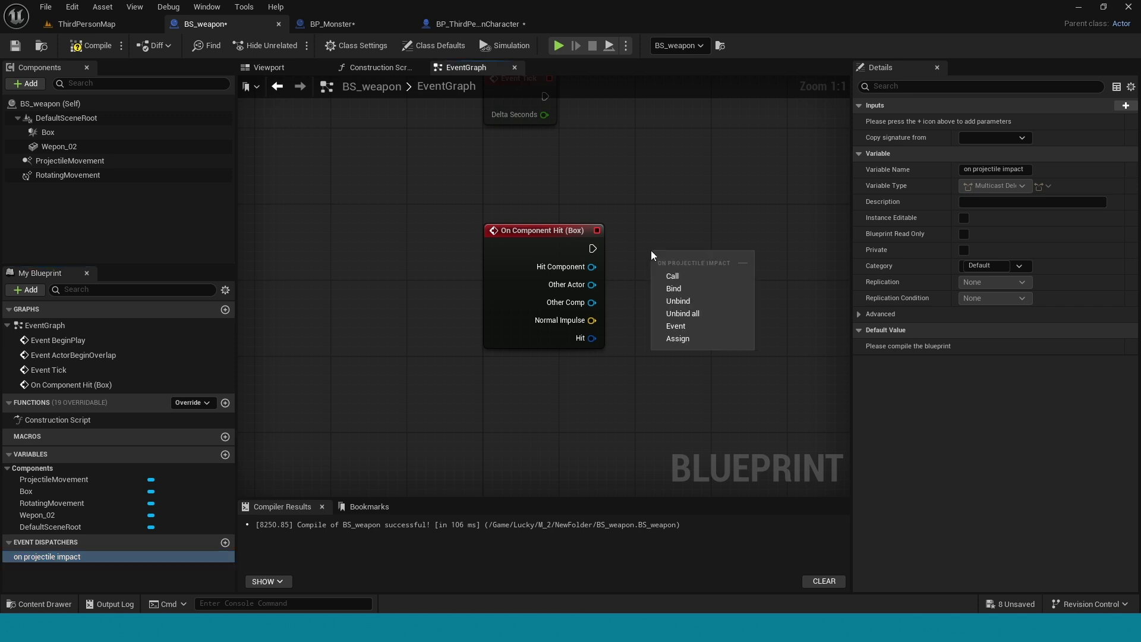
left_click(685, 279)
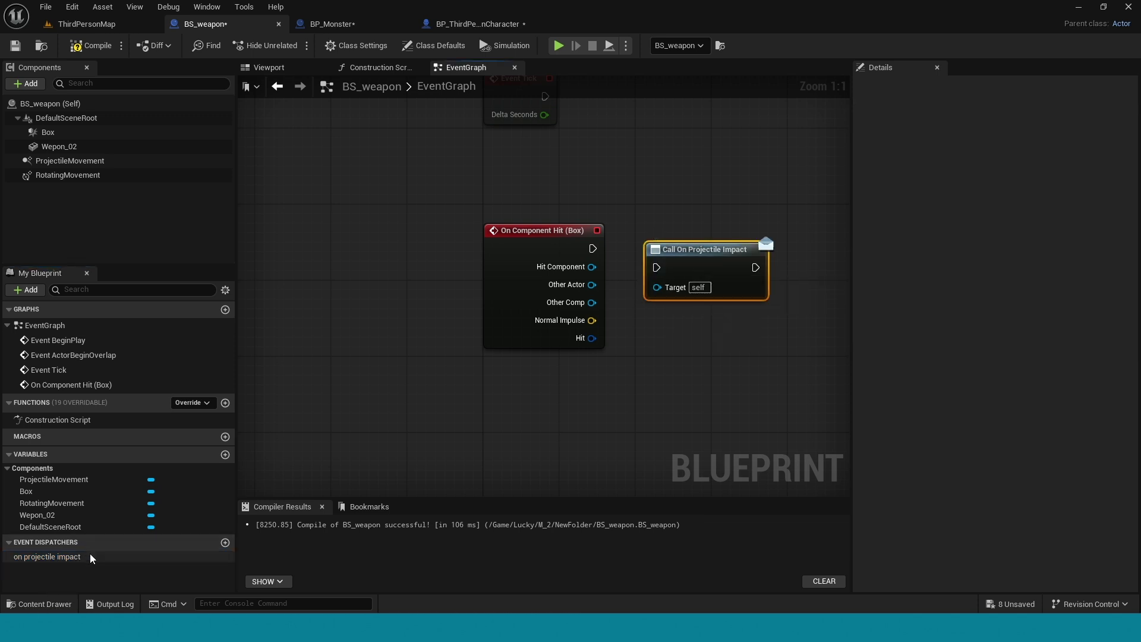
- Add two dispatcher inputs named other actor and Hit
left_click(48, 557)
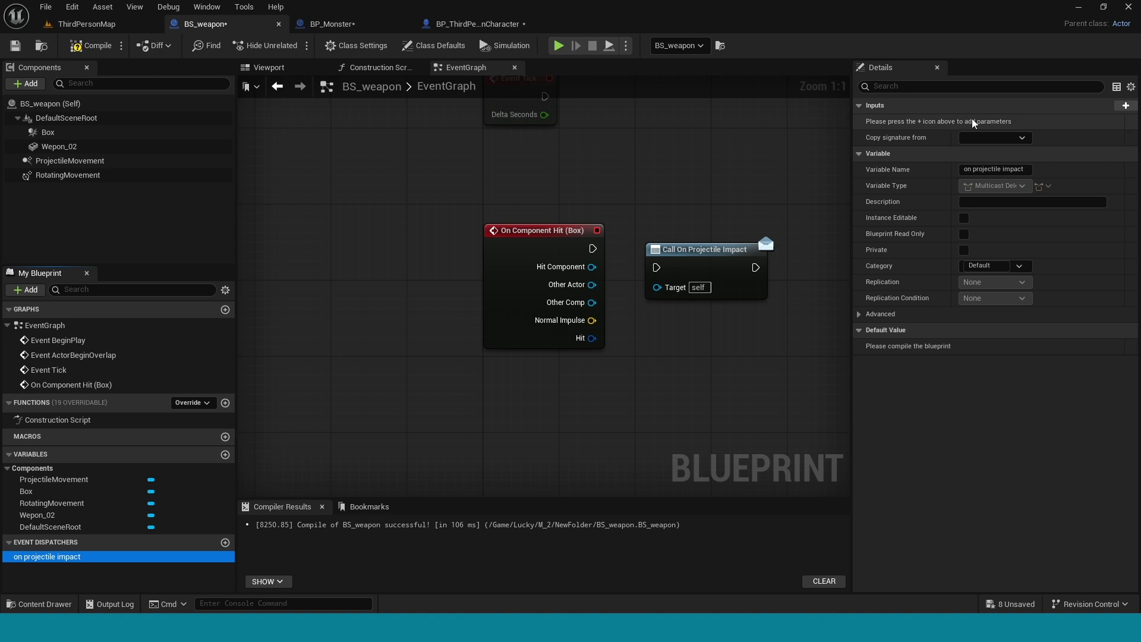
left_click(1130, 107)
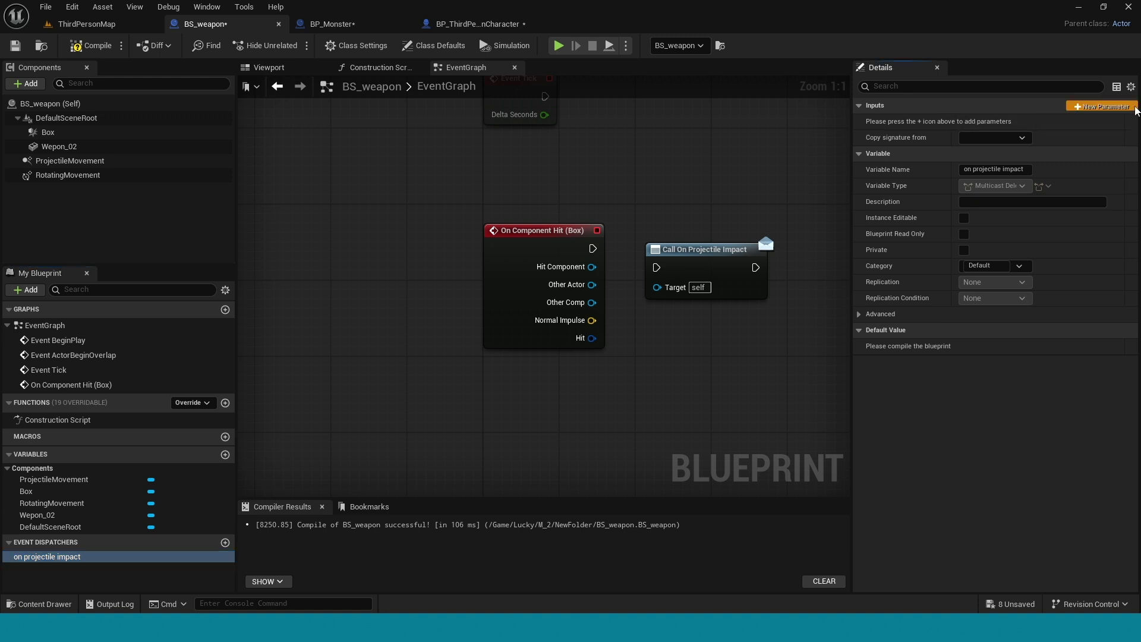
left_click(1132, 107)
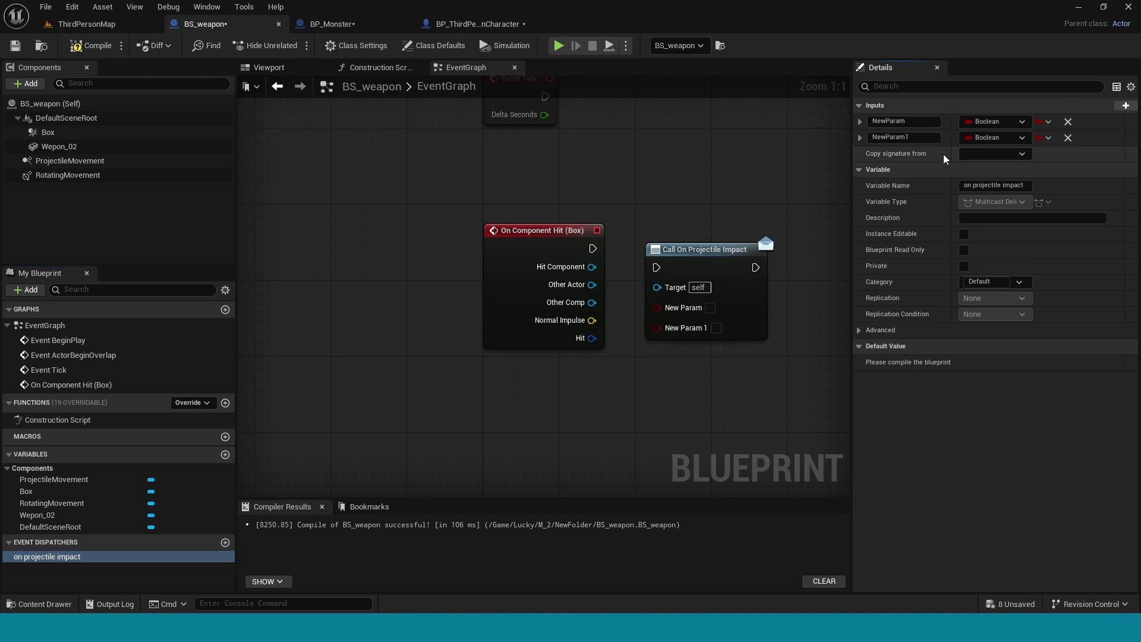
left_click(914, 122)
type("or")
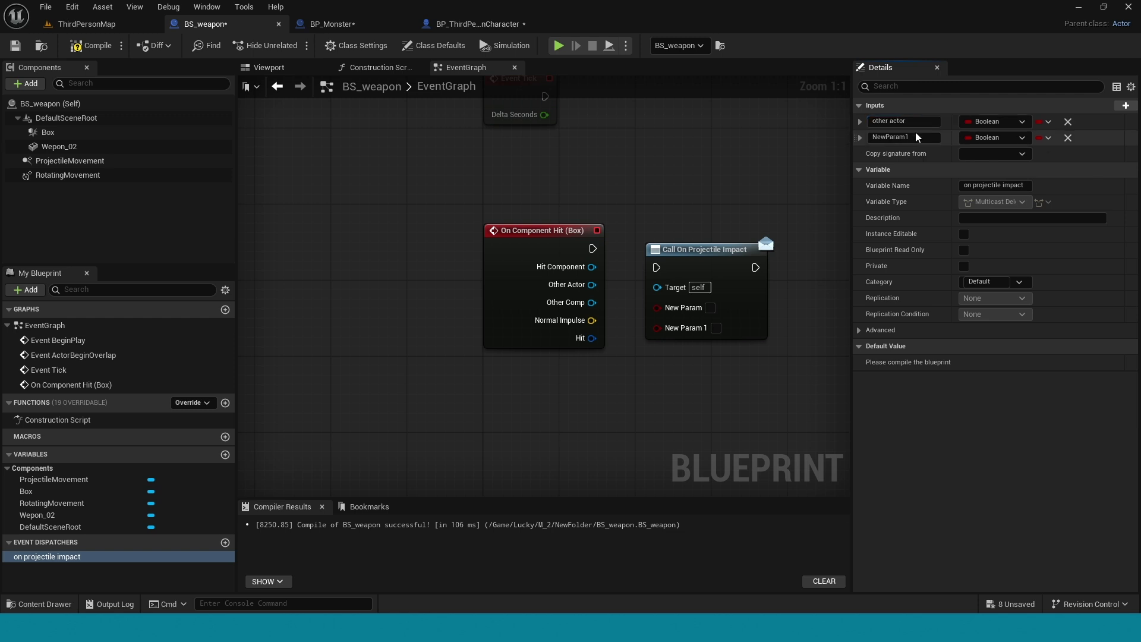
left_click(916, 138)
type("hit")
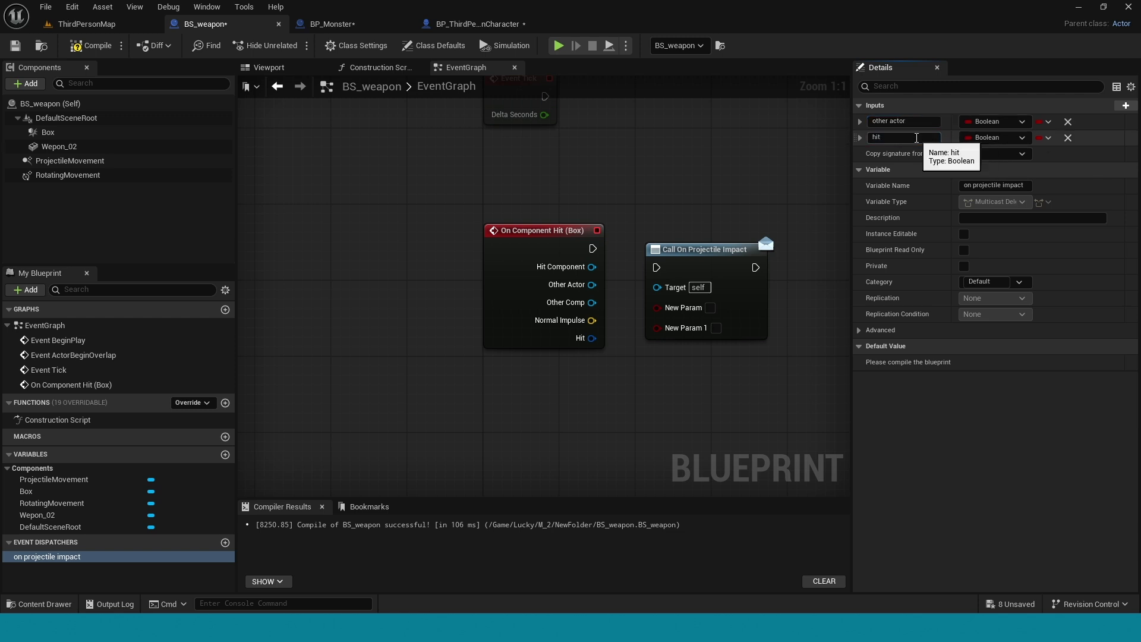
- Type other actor as an Actor object reference and Hit as a Hit Result
left_click(996, 137)
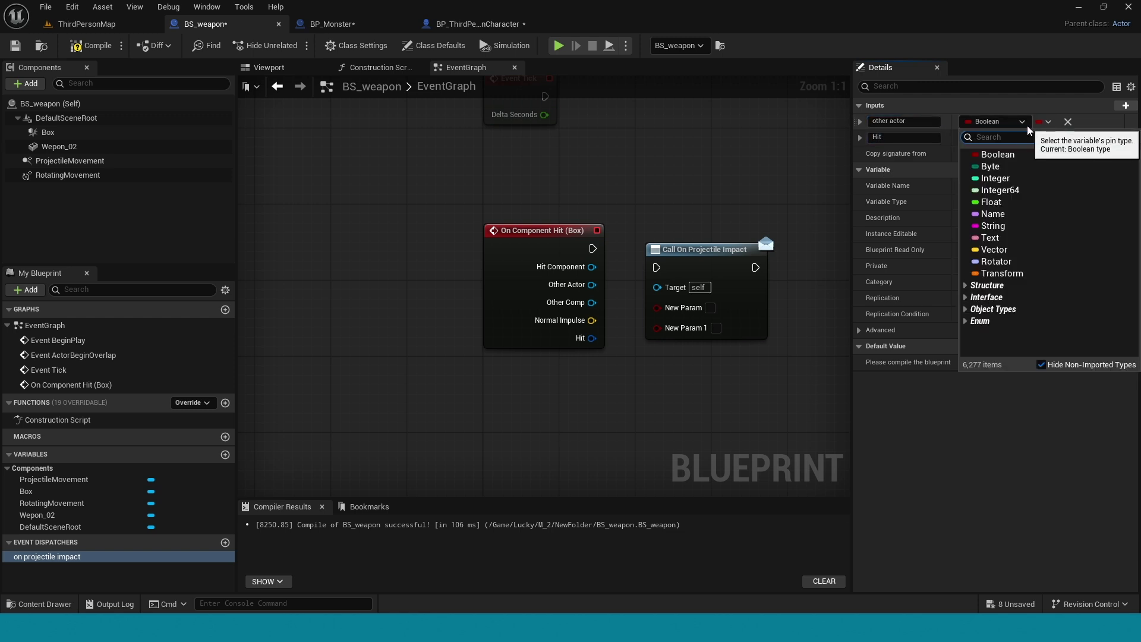
type("acto")
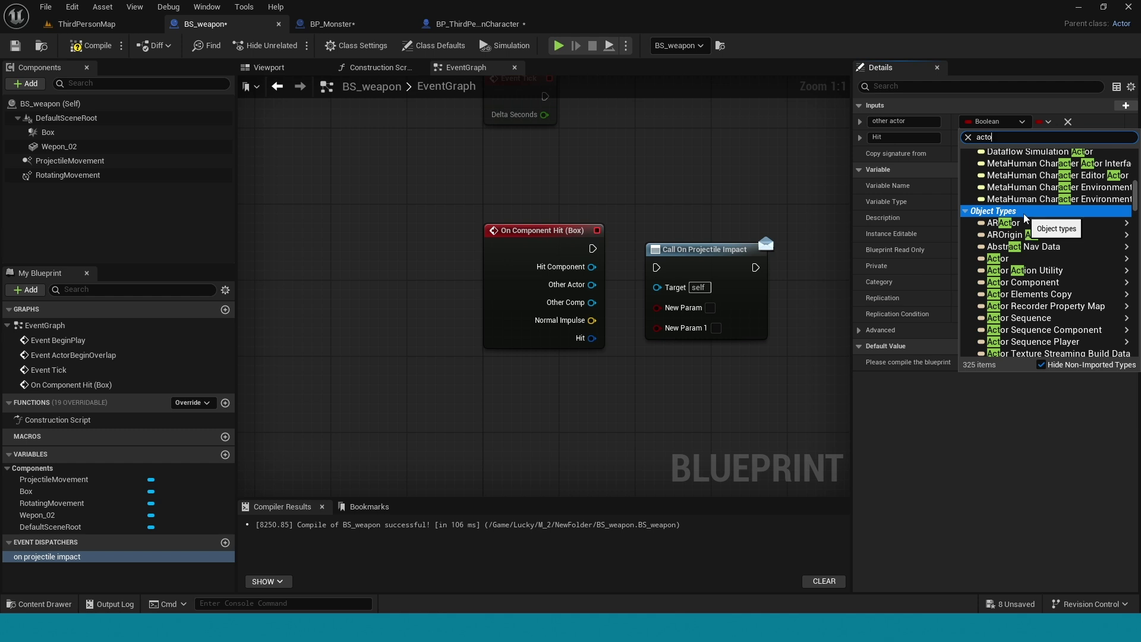
type("r")
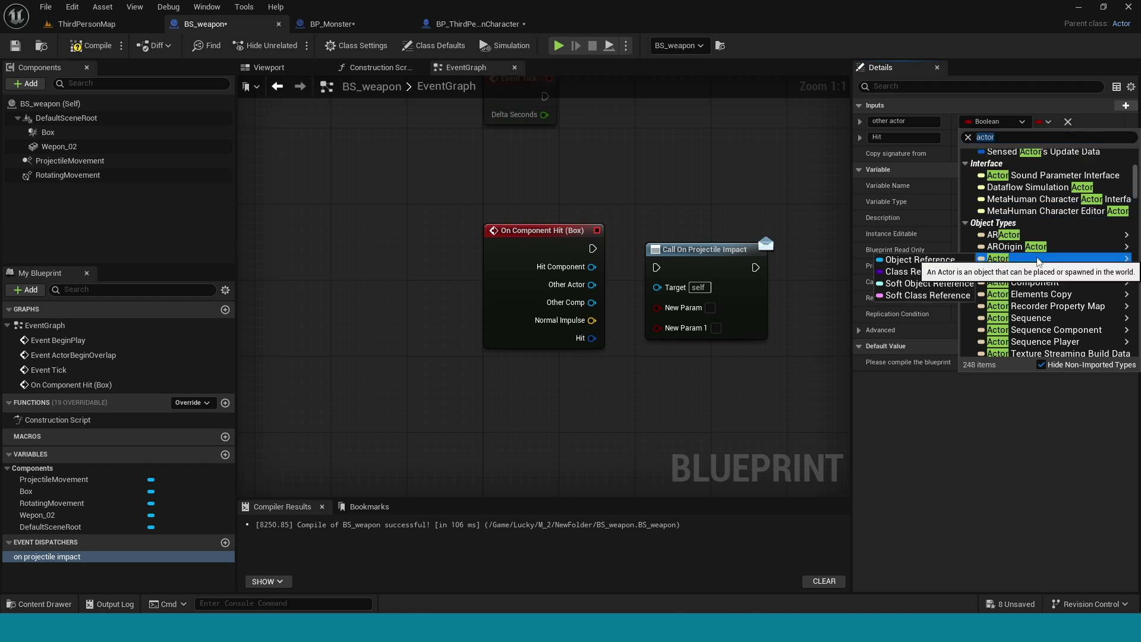
left_click(950, 258)
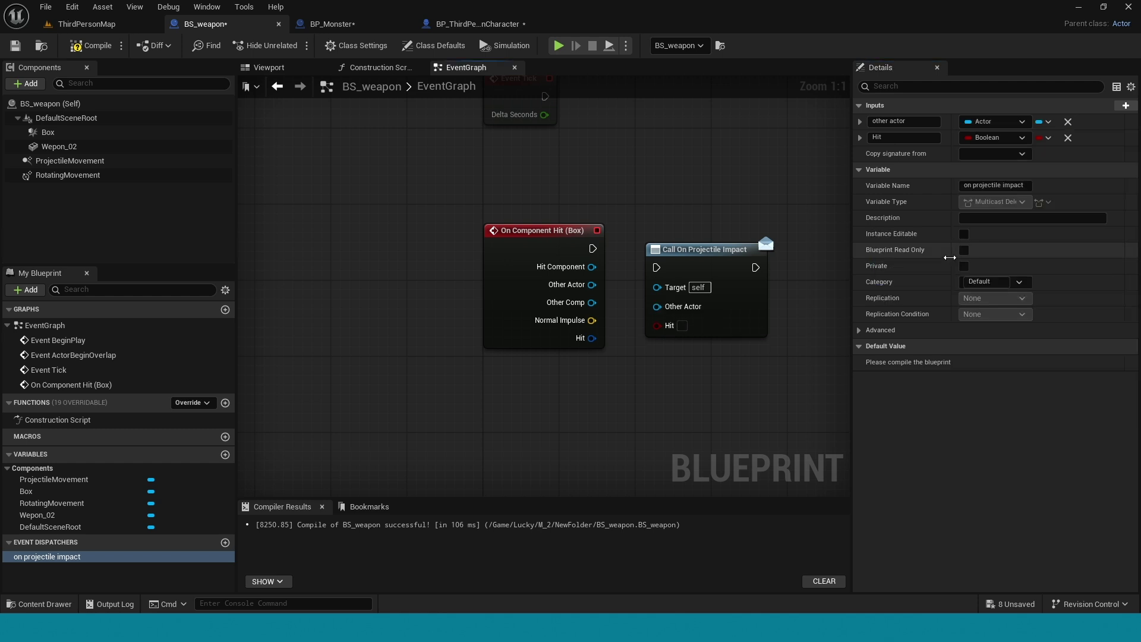
left_click(1025, 140)
type("hi")
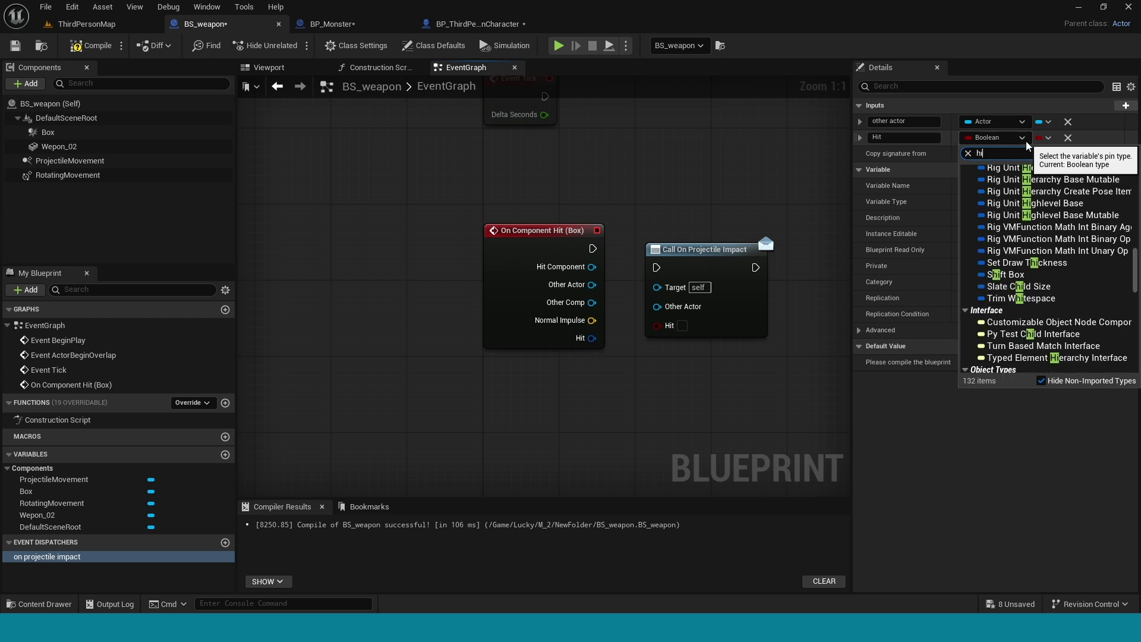
type("t")
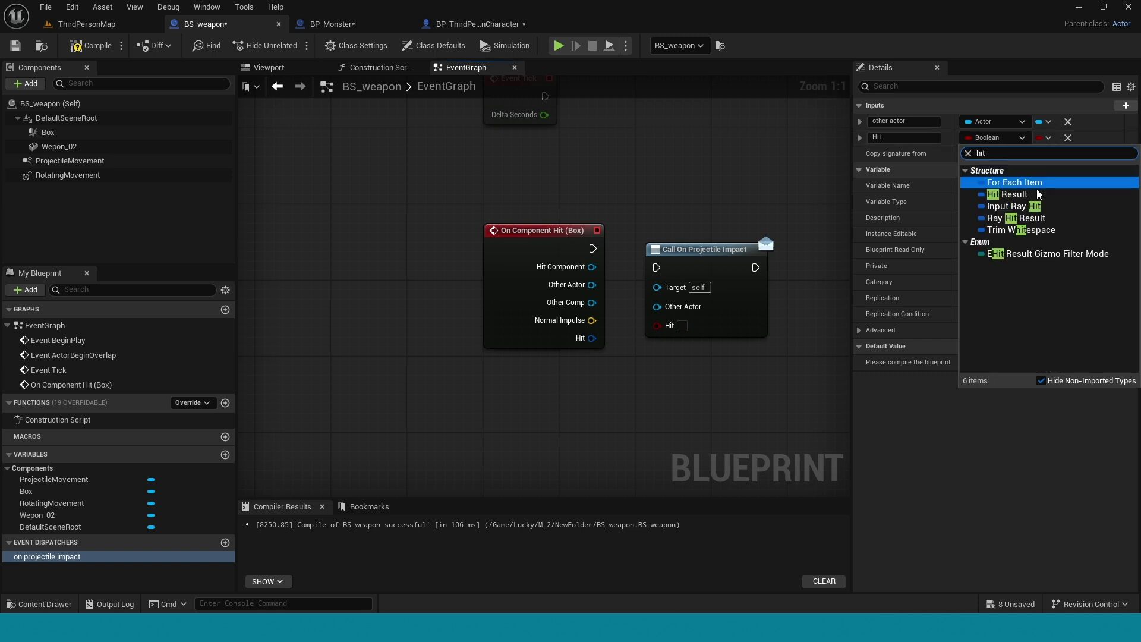
left_click(1008, 194)
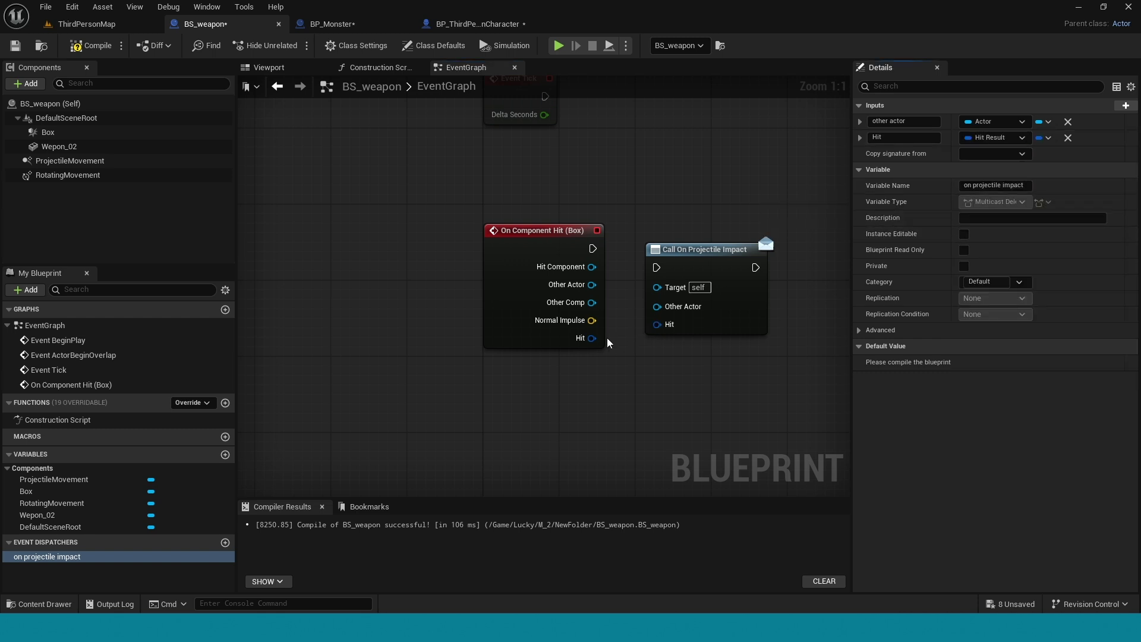
- Wire On Component Hit's exec, Other Actor and Hit into Call On Projectile Impact
left_click_drag(592, 337, 640, 324)
left_click_drag(592, 285, 664, 315)
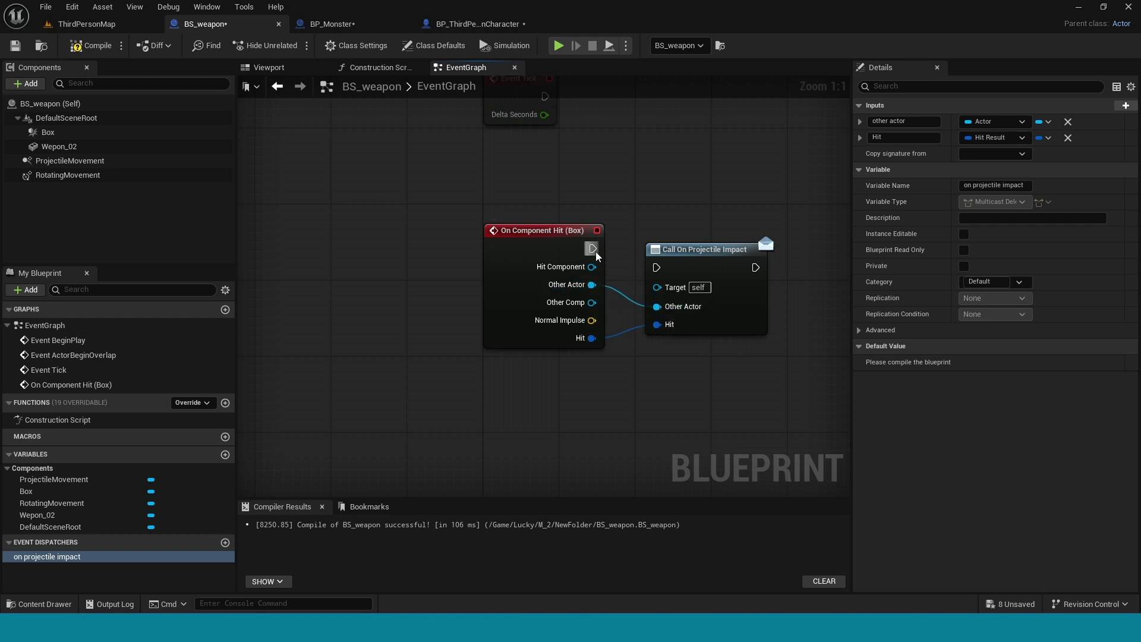
left_click_drag(592, 249, 657, 267)
right_click_drag(689, 211, 535, 195)
- Add a Destroy Actor node after the dispatcher call
left_click_drag(601, 250, 674, 259)
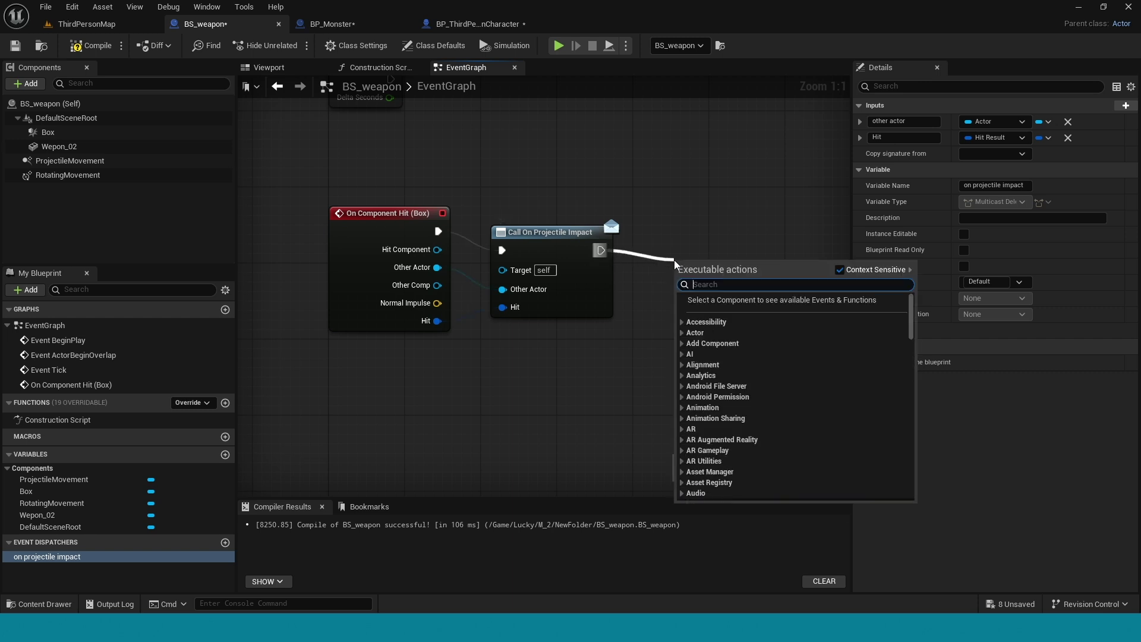
type("destro")
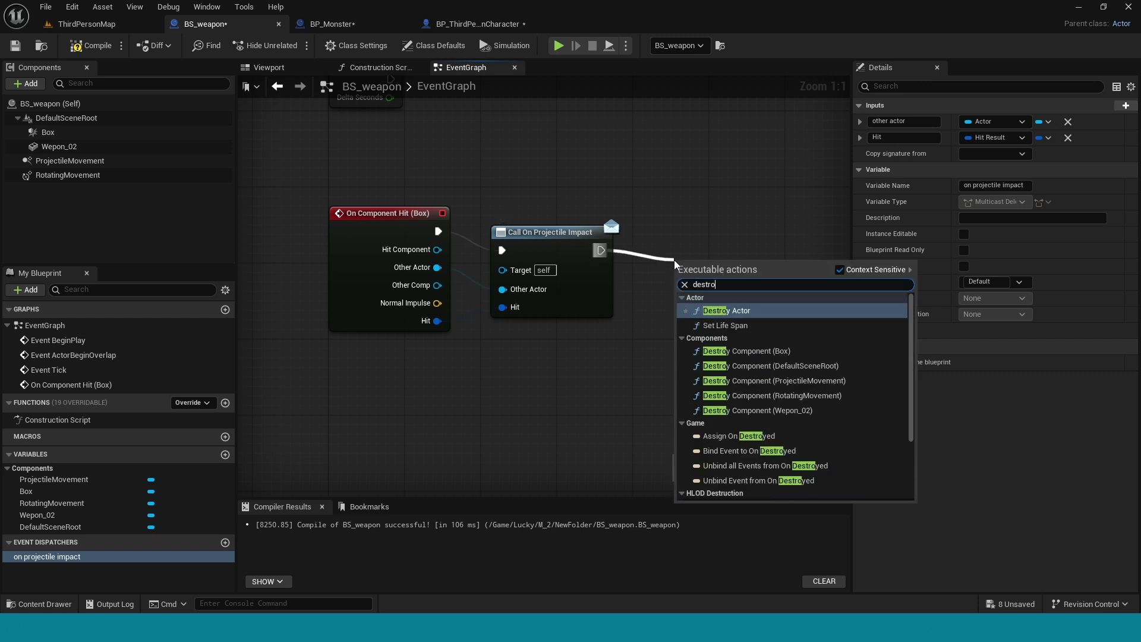
left_click(727, 310)
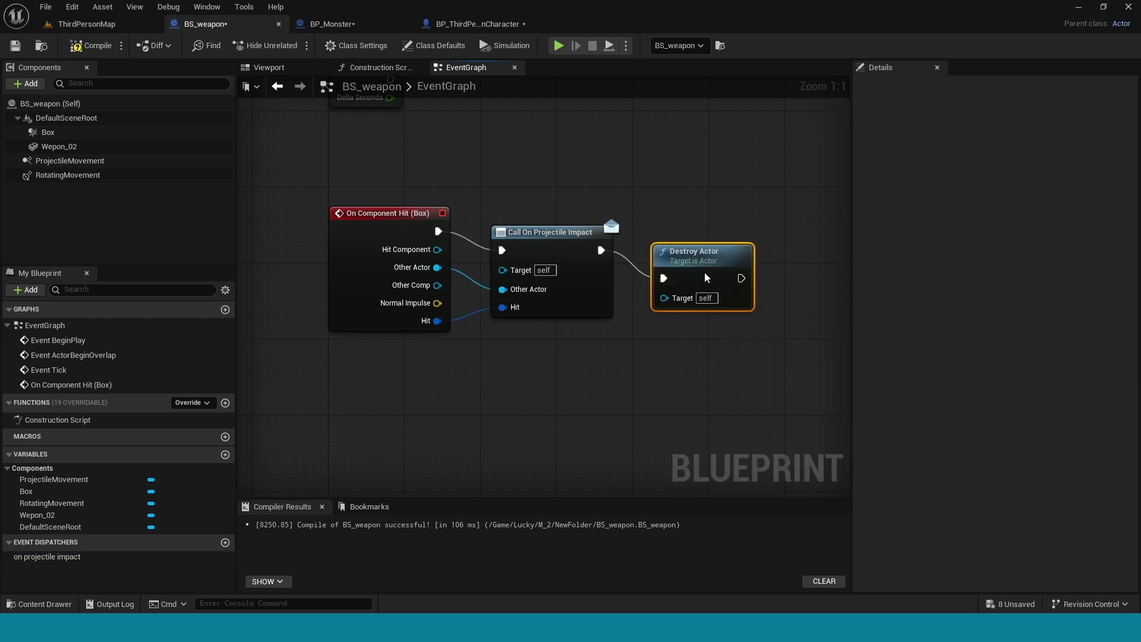
mouse_move(707, 278)
left_mouse_down()
mouse_move(702, 254)
mouse_move(809, 254)
left_mouse_up()
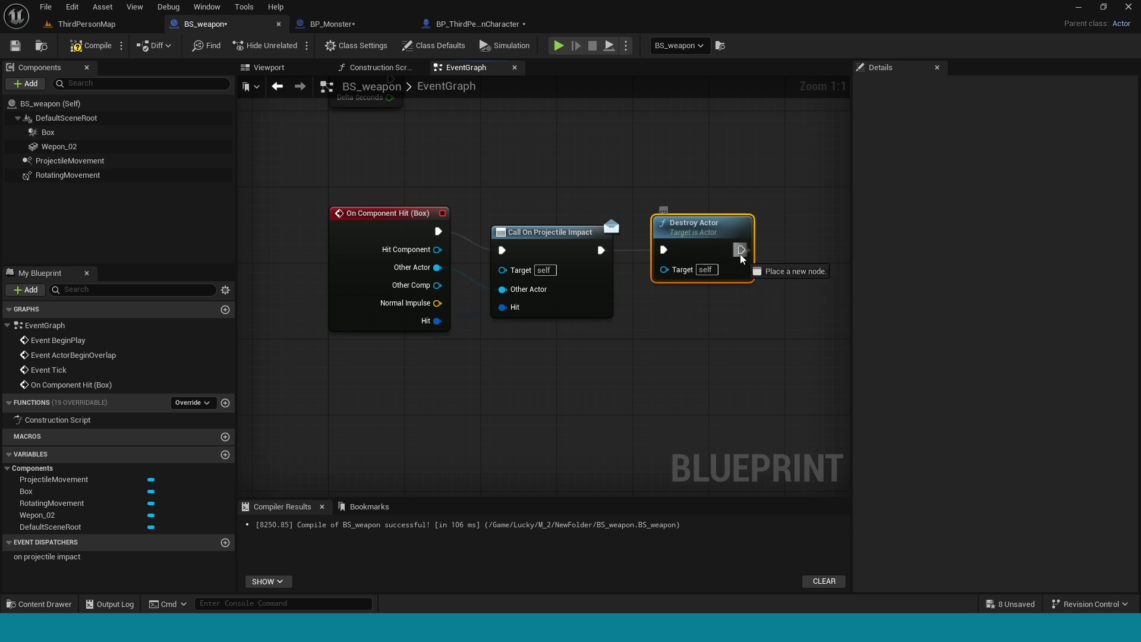
- Add a Play Sound 2D node after Destroy Actor and assign its impact sound
type("p")
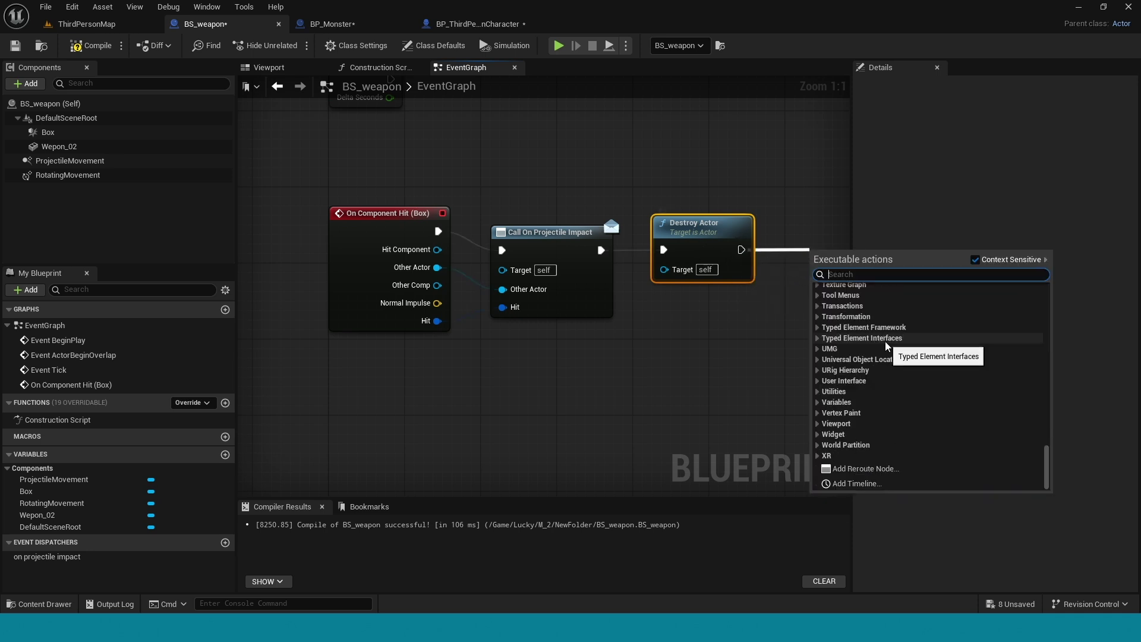
type("lay ")
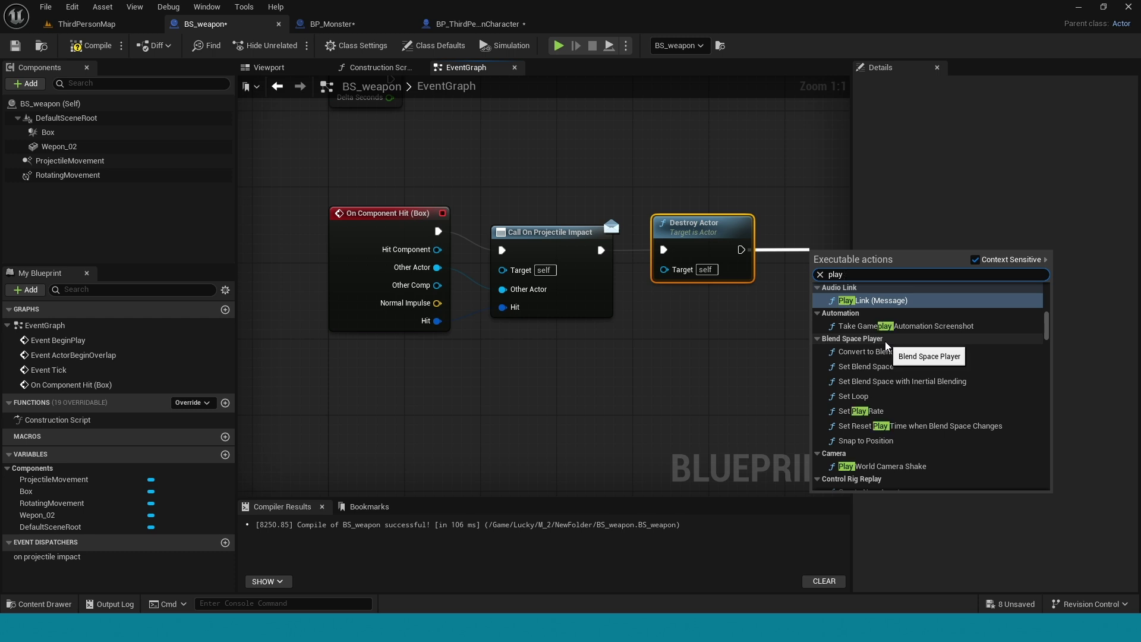
type("sou")
left_click(925, 306)
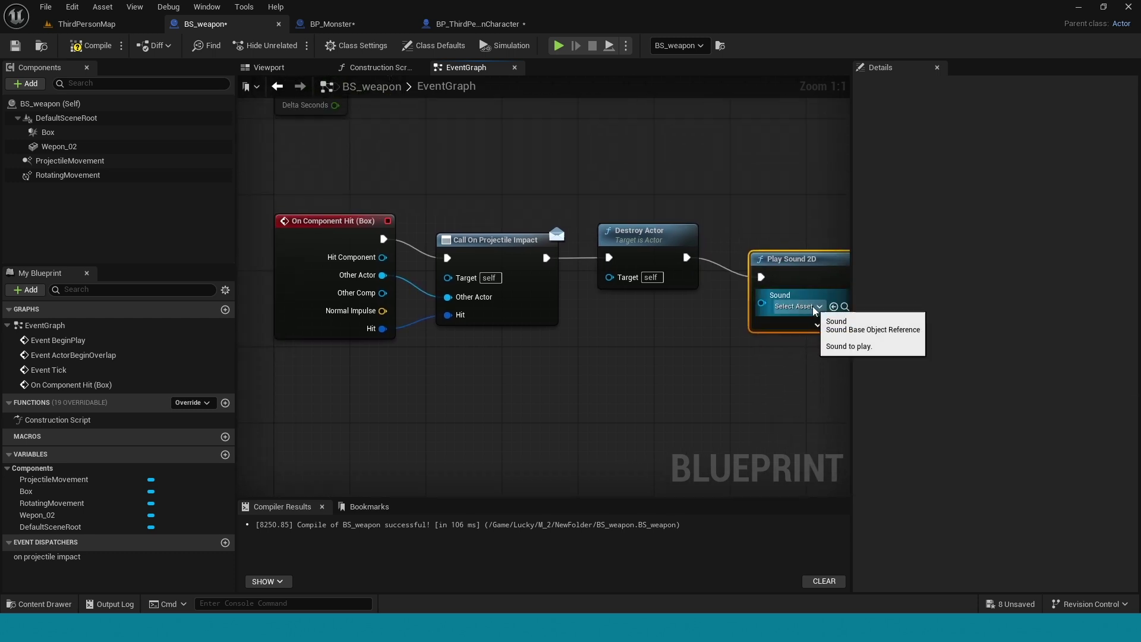
left_click(796, 306)
scroll(824, 416, "down", 3)
left_click(824, 416)
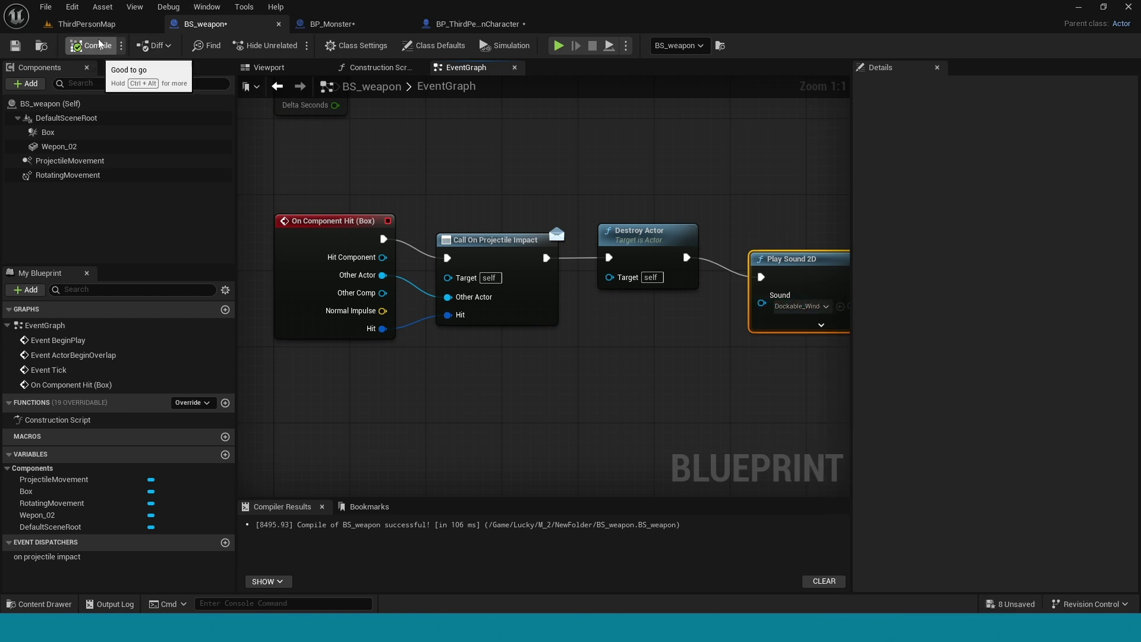
left_click(332, 23)
- Bind the timer to a new custom event named 'shoot' placed above it
right_click_drag(538, 213, 433, 300)
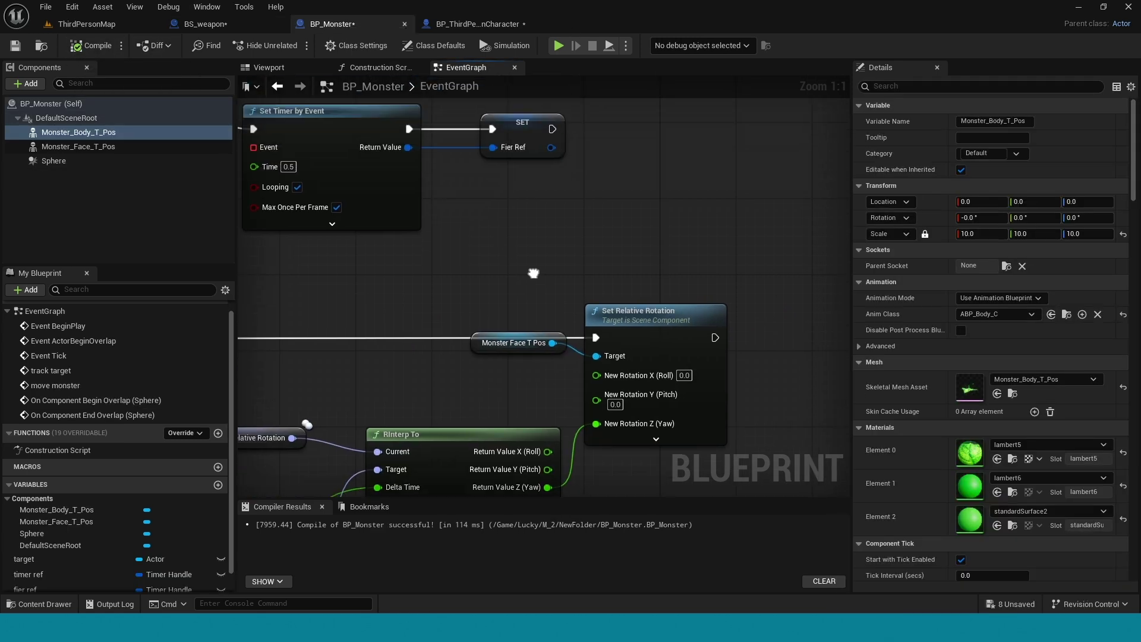
mouse_move(489, 328)
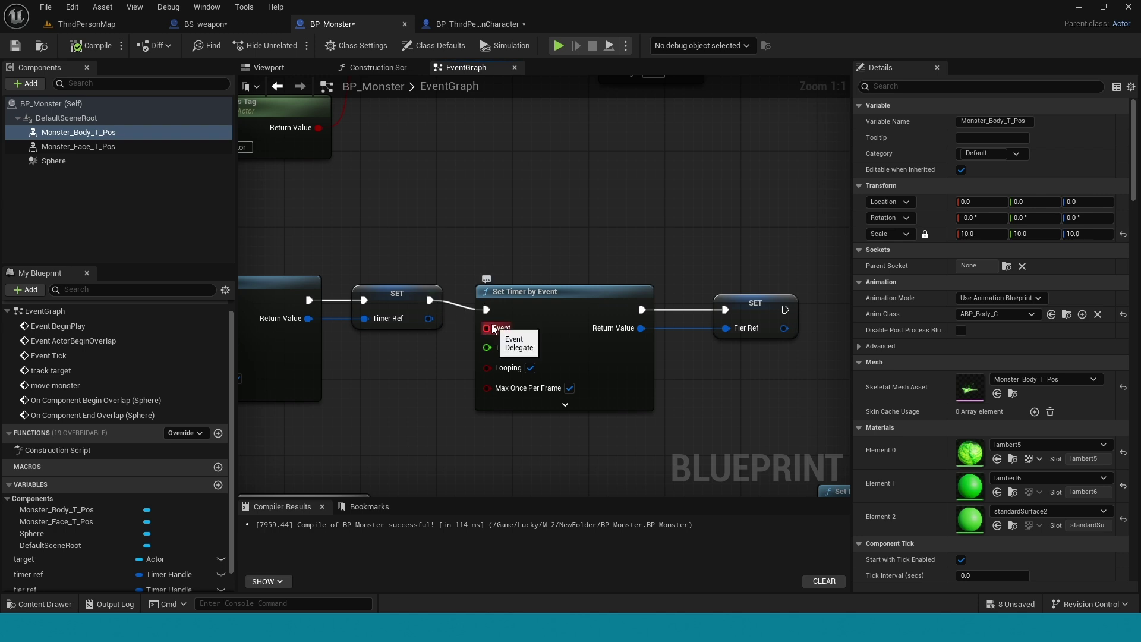
left_click_drag(493, 330, 723, 212)
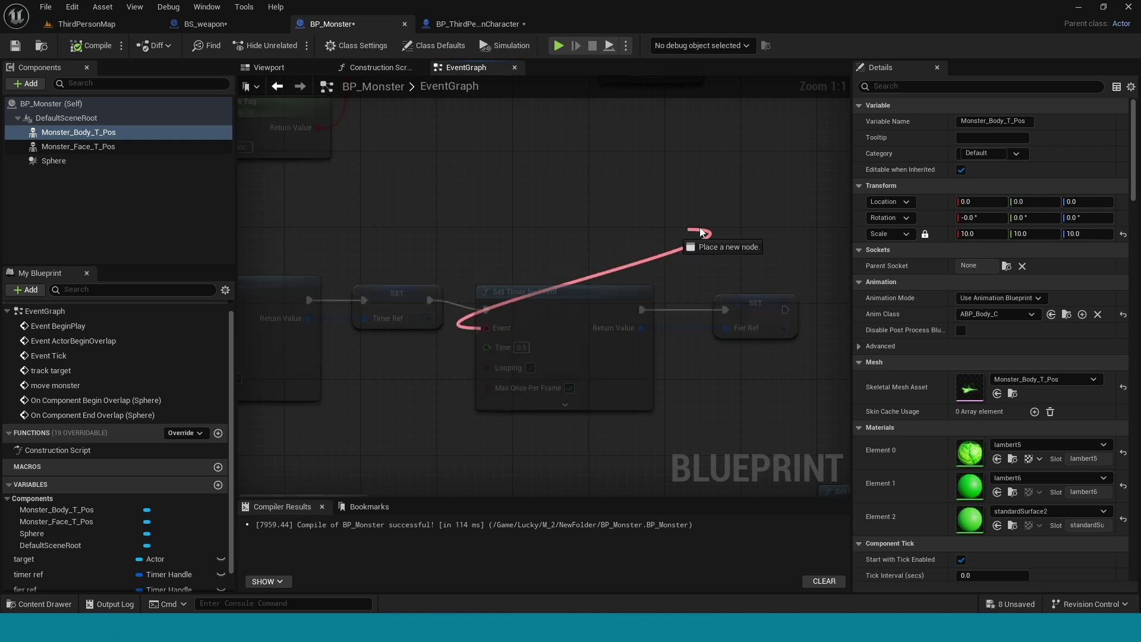
type("custom")
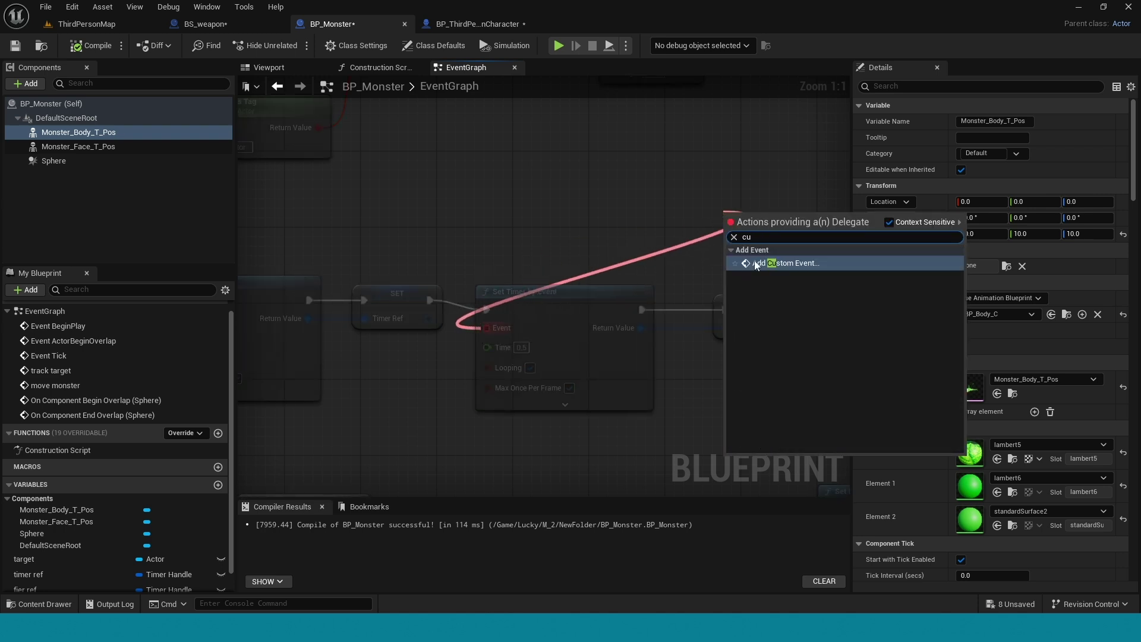
key("Return")
left_click_drag(734, 219, 566, 193)
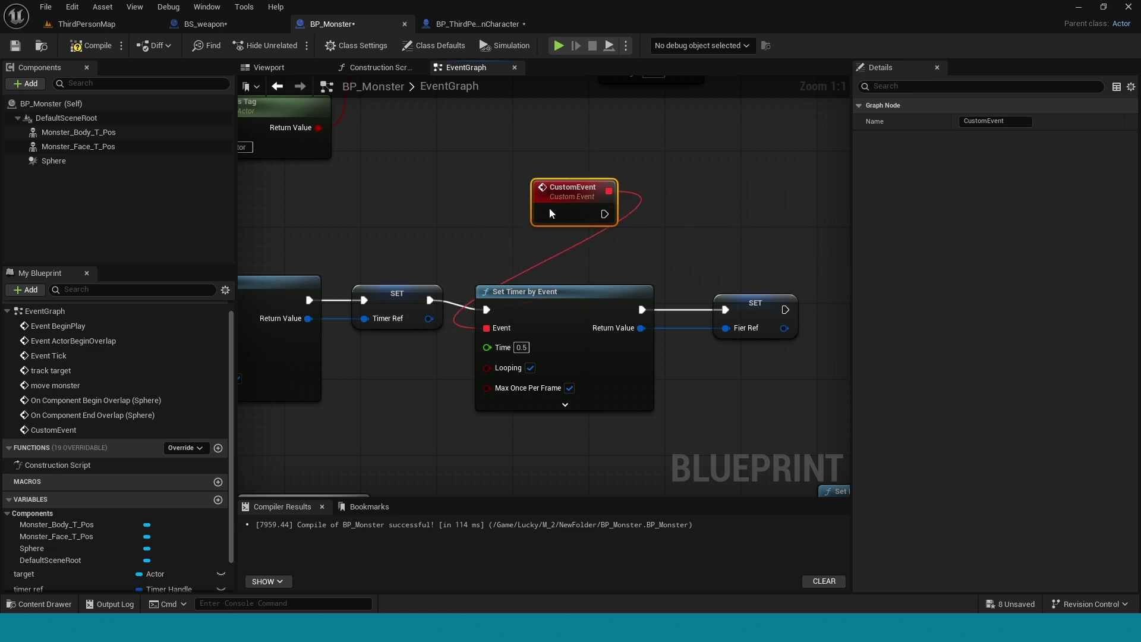
key("F2")
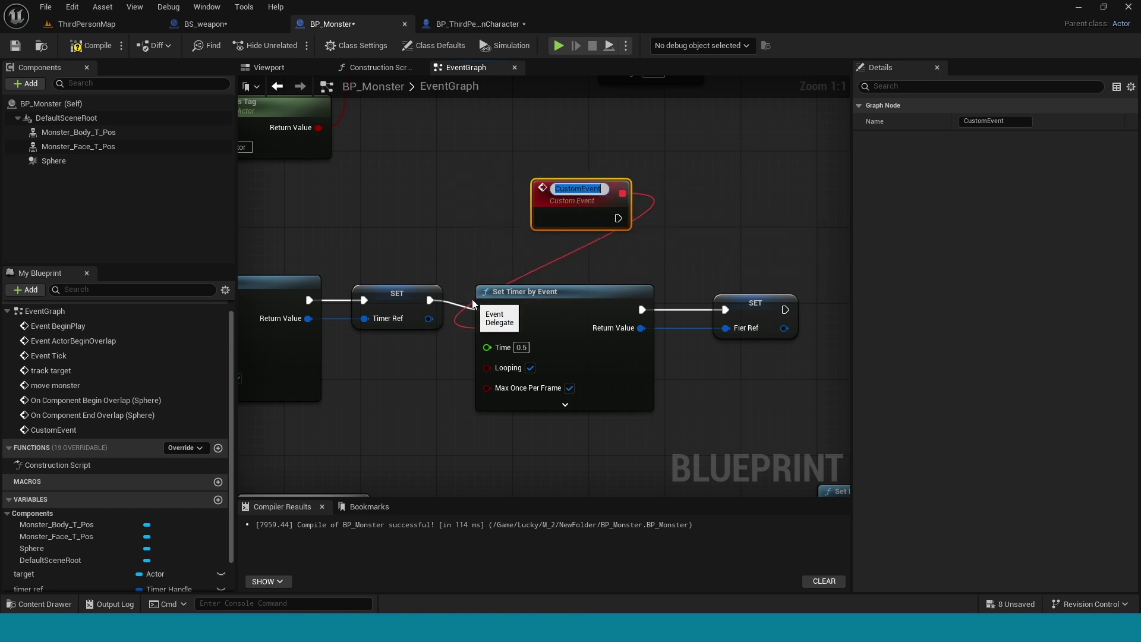
type("shoot")
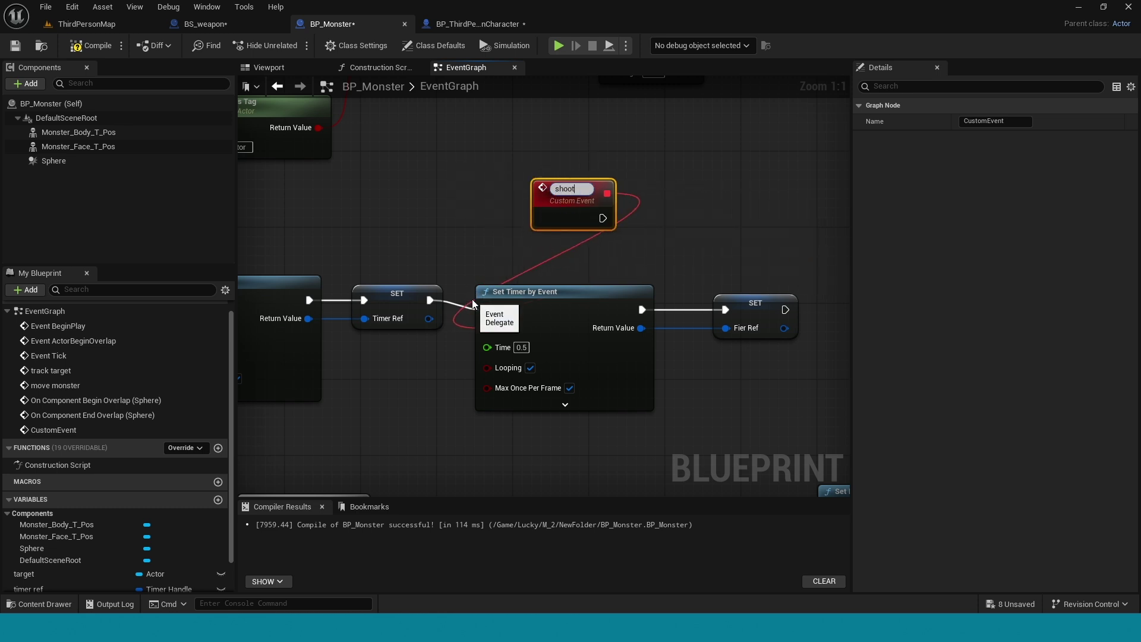
key("Return")
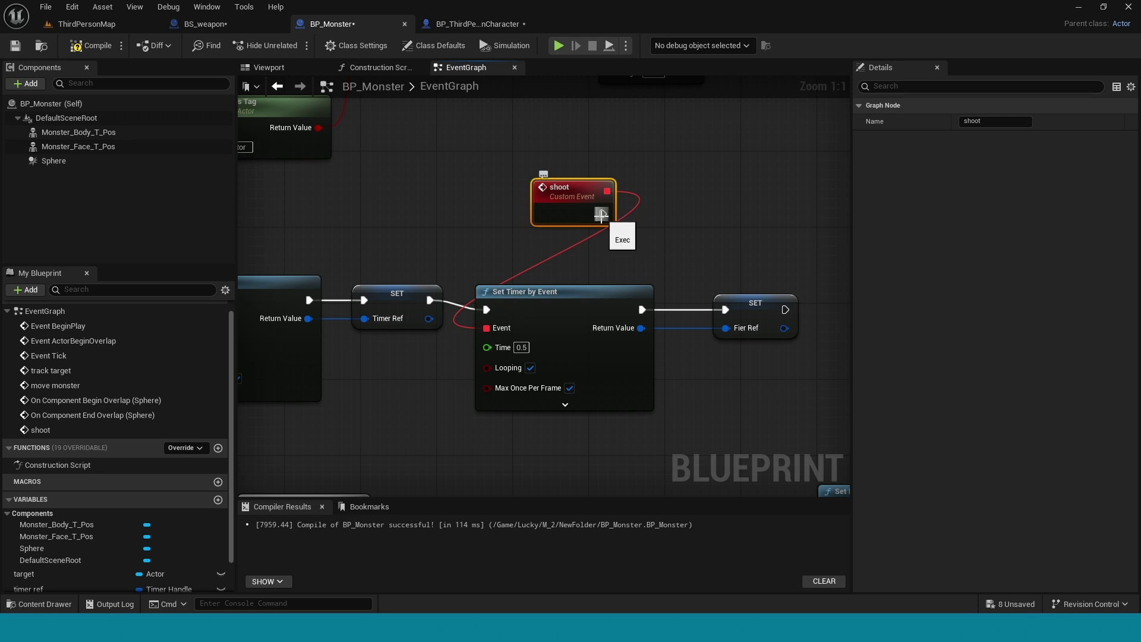
- Add a Delay node after the shoot event's exec pin
left_click_drag(601, 214, 665, 205)
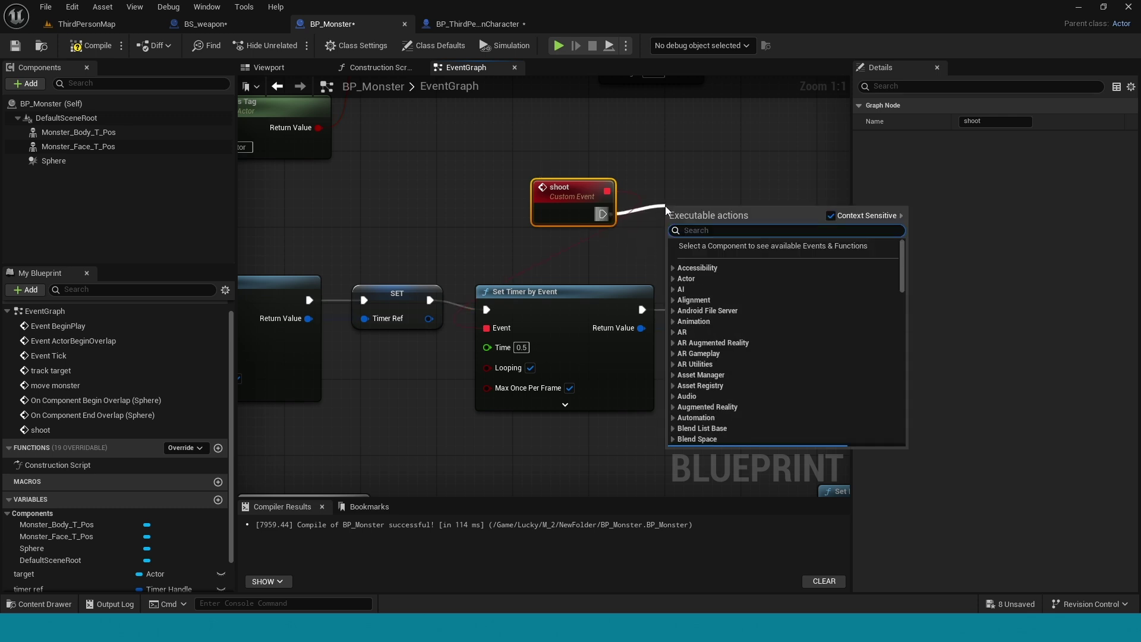
type("delay")
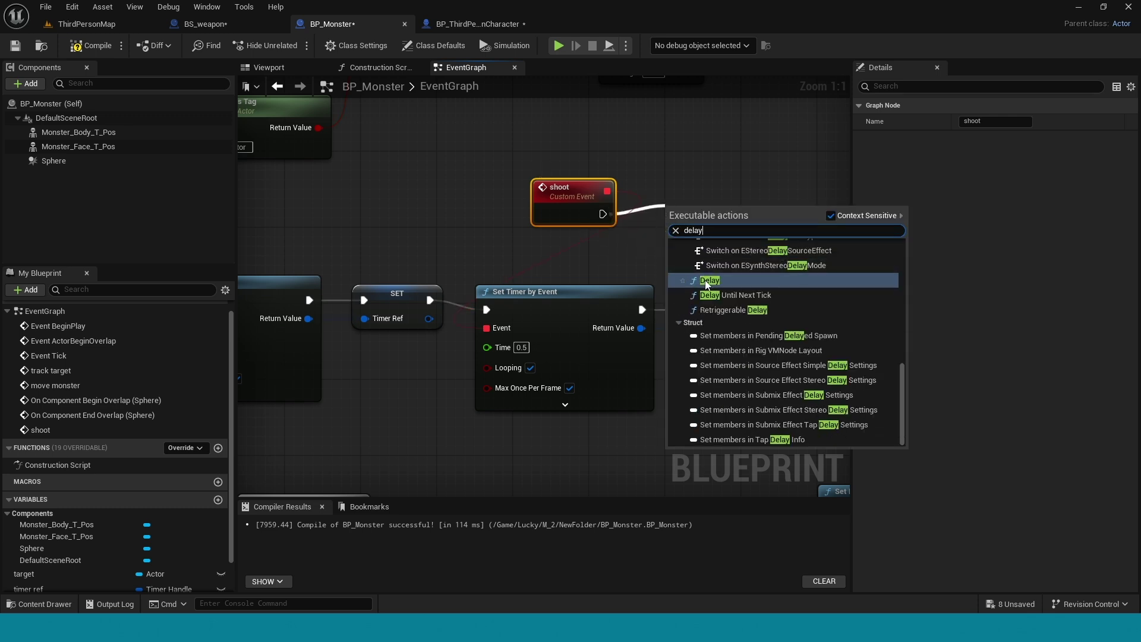
key("Return")
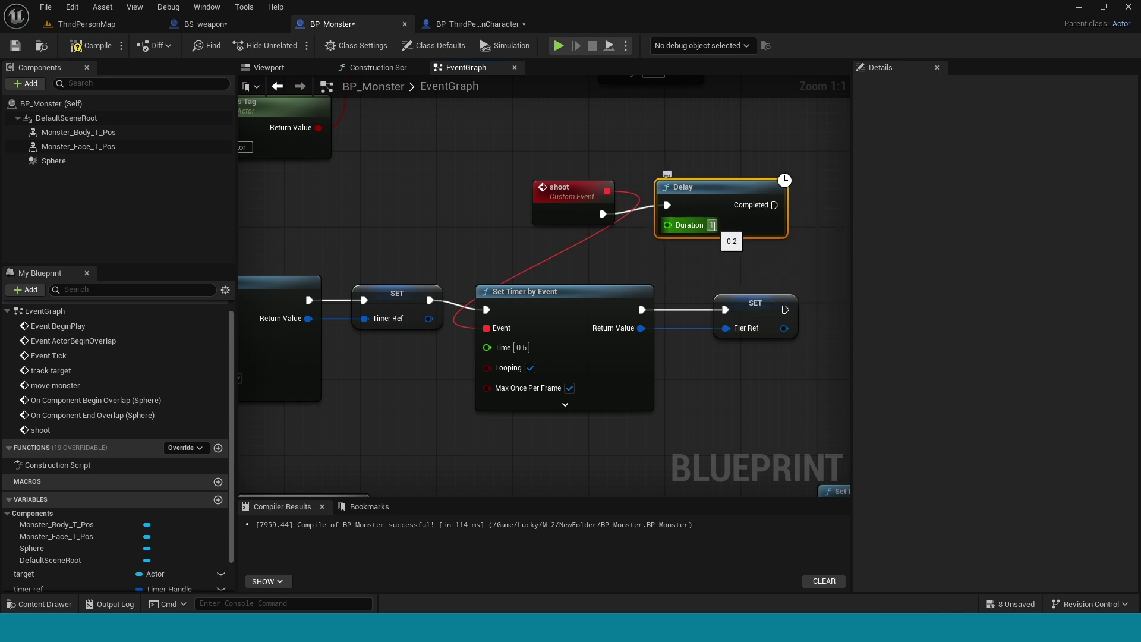
- Set the Delay to 1 second and follow it with a SpawnActor node of class BS Weapon
left_click(713, 225)
type("1")
key("Return")
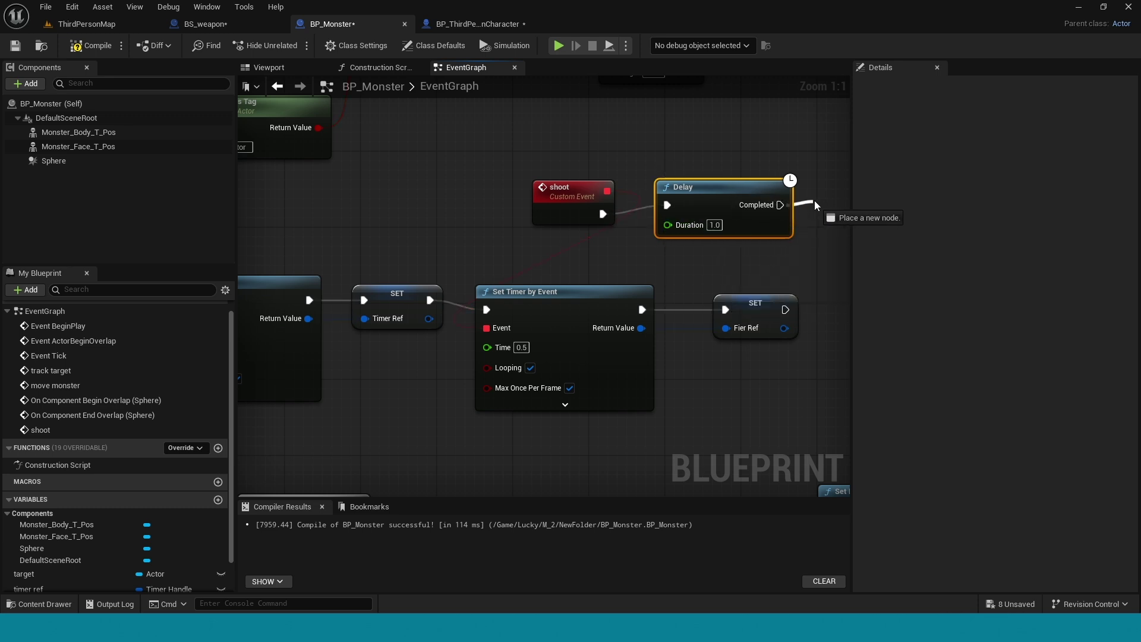
left_click_drag(815, 201, 661, 168)
type("sp")
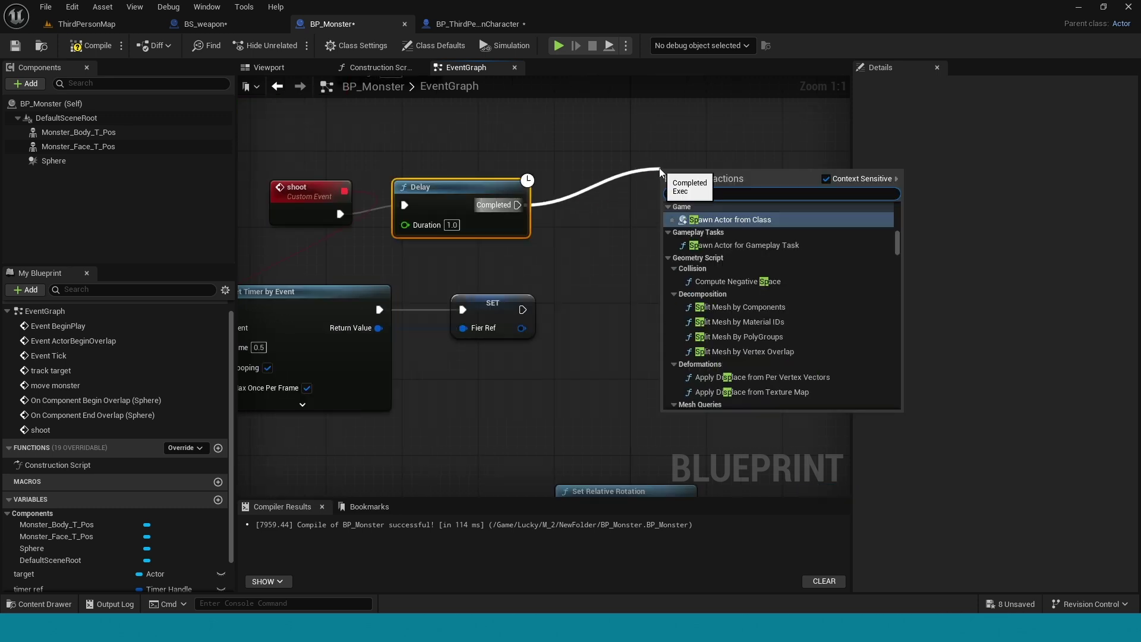
type("awn ac")
left_click(735, 221)
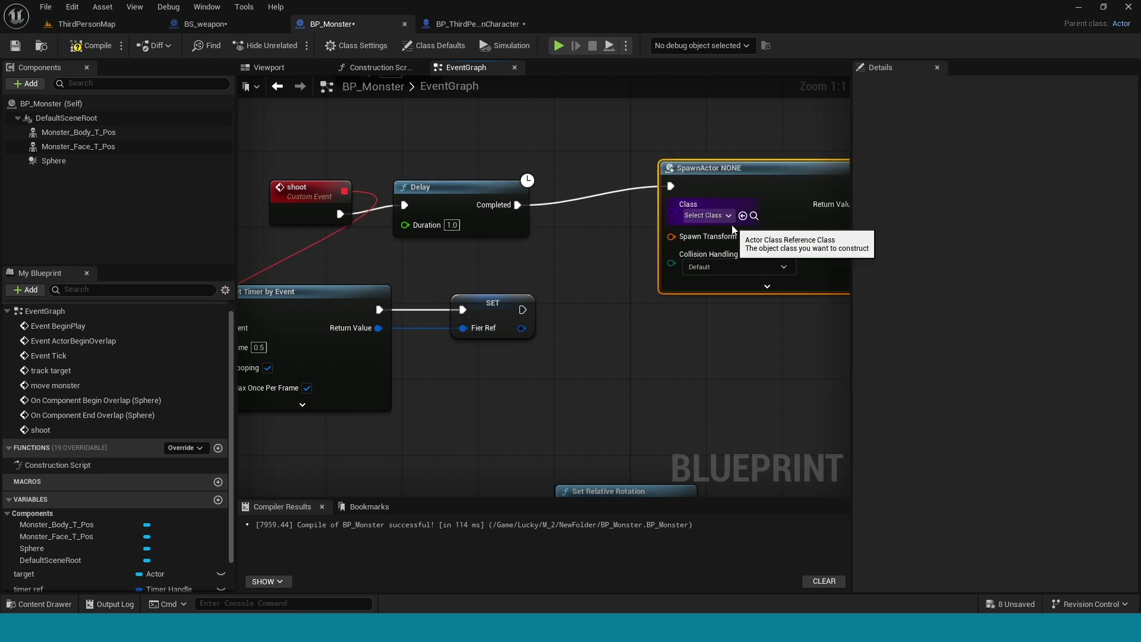
key("ctrl+space")
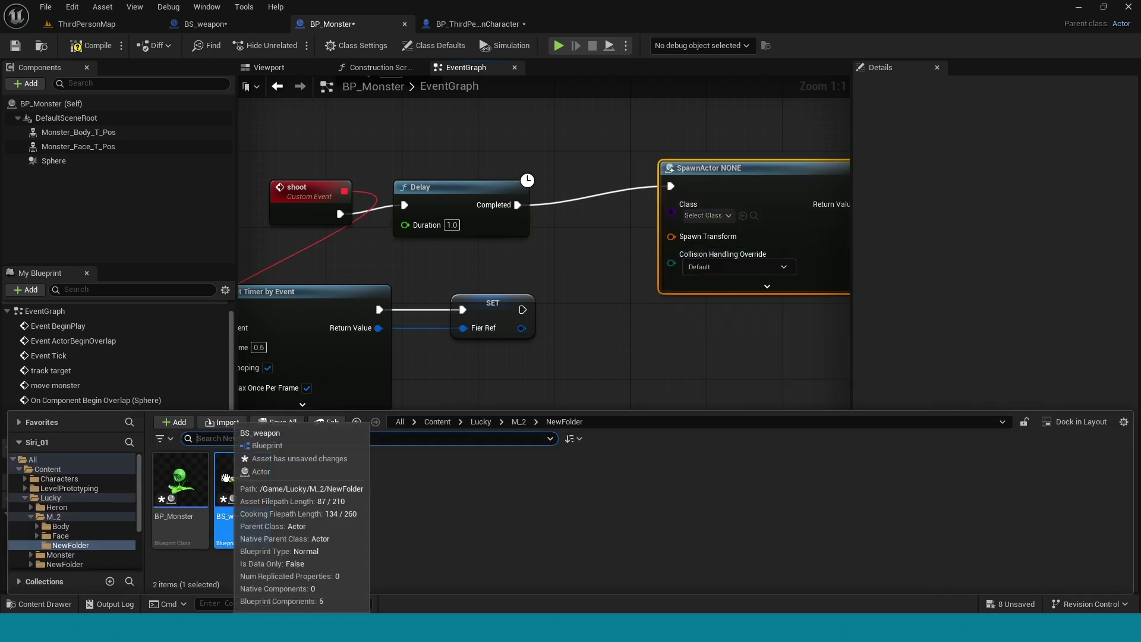
left_click(743, 216)
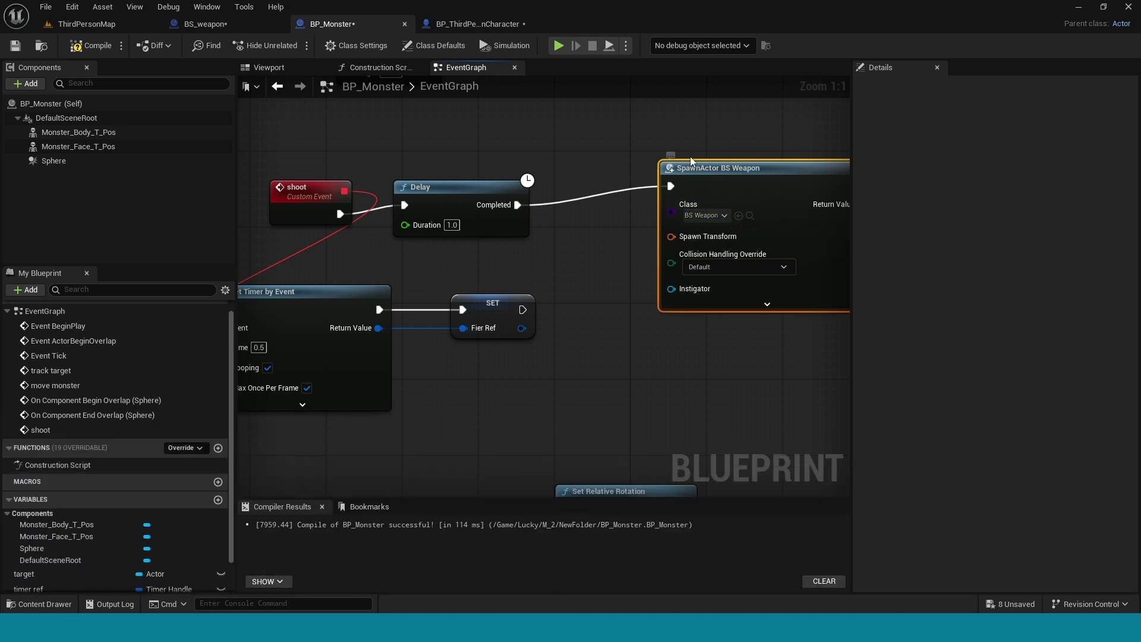
left_click_drag(691, 162, 765, 143)
left_click_drag(406, 186, 566, 167)
- Feed Spawn Transform from Get World Transform, deleting the stray Box getter node
left_click_drag(743, 217, 703, 287)
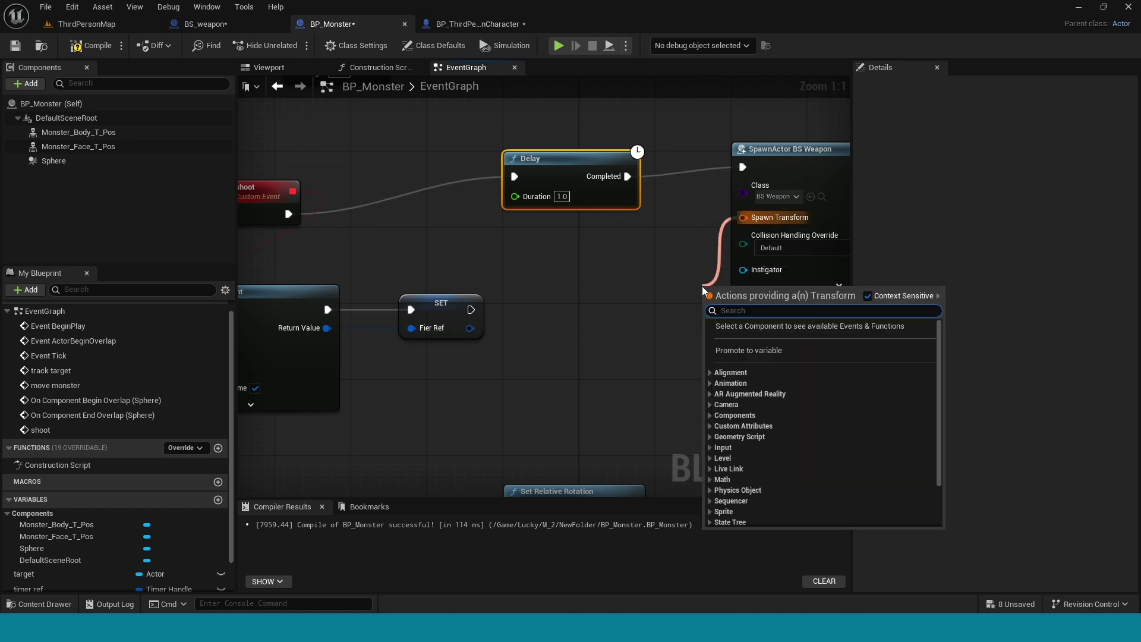
type("ge")
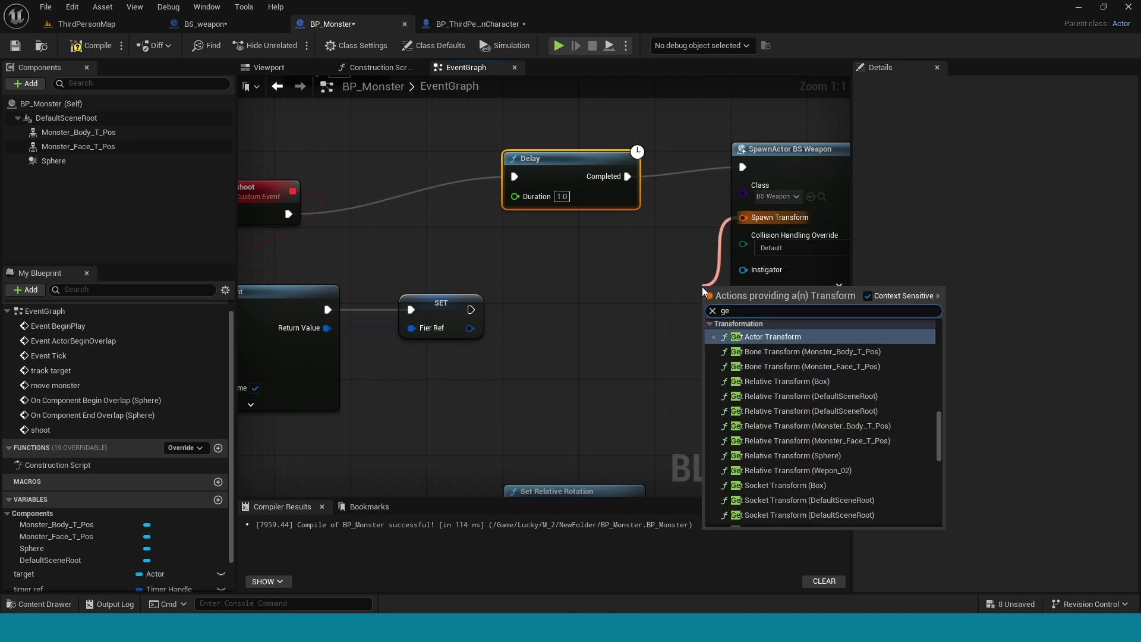
type("t world")
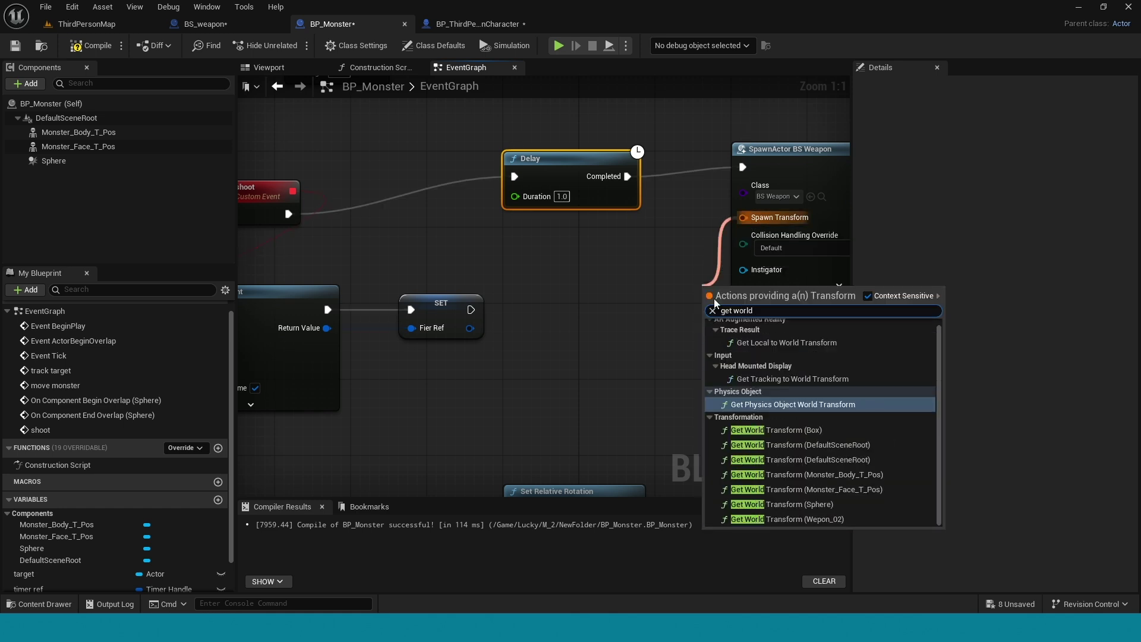
left_click(776, 430)
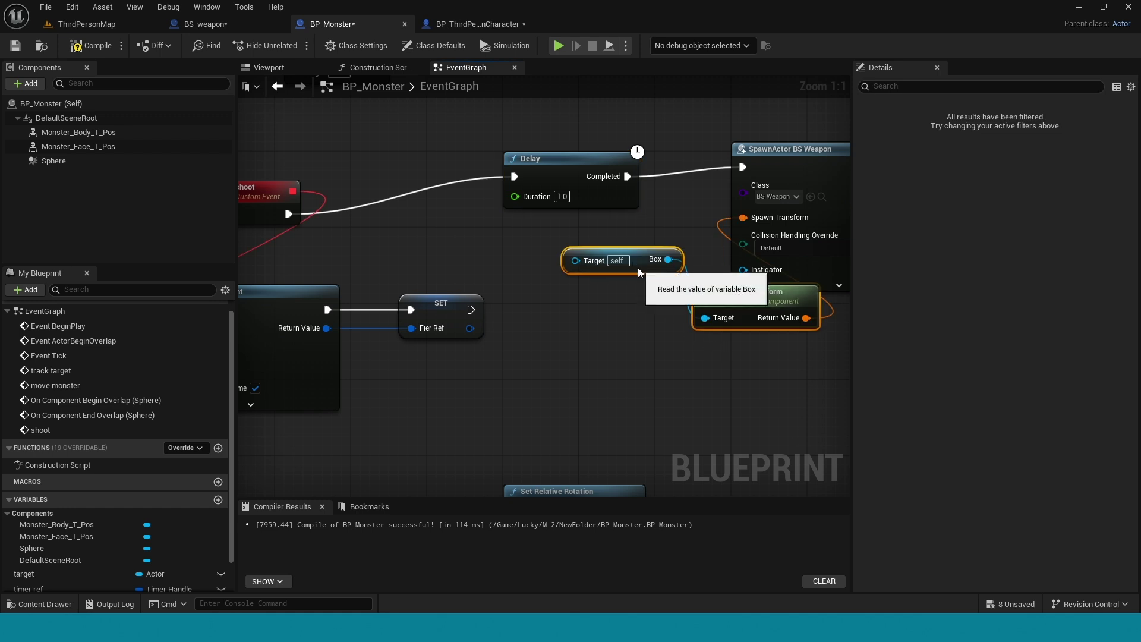
left_click(640, 268)
key("Delete")
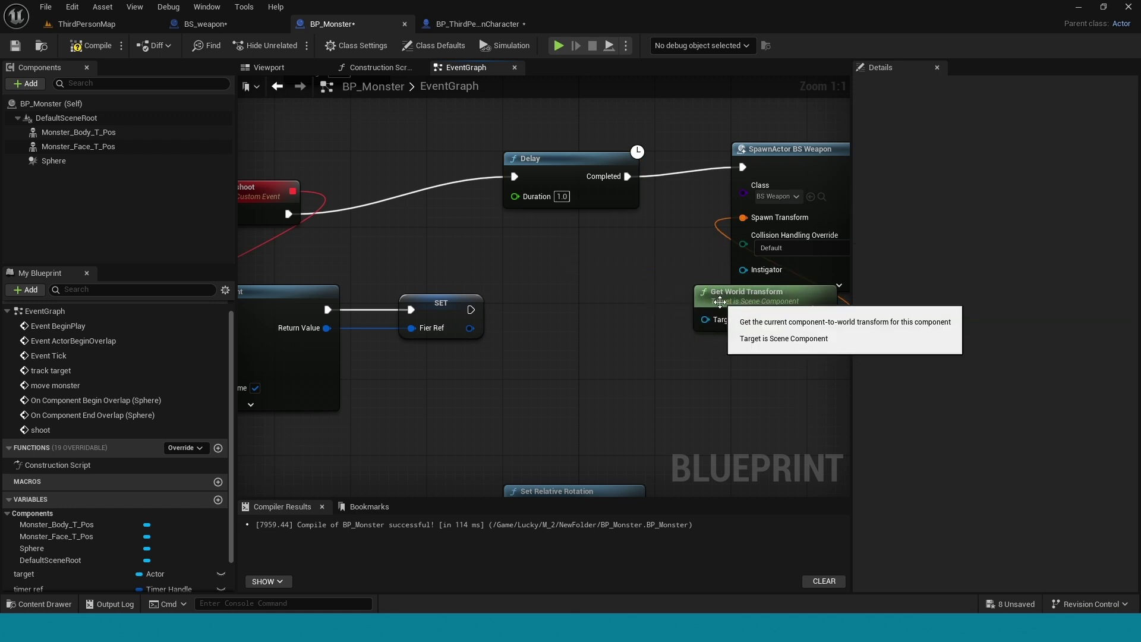
mouse_move(720, 308)
left_mouse_down()
mouse_move(629, 341)
mouse_move(577, 385)
mouse_move(586, 396)
left_mouse_up()
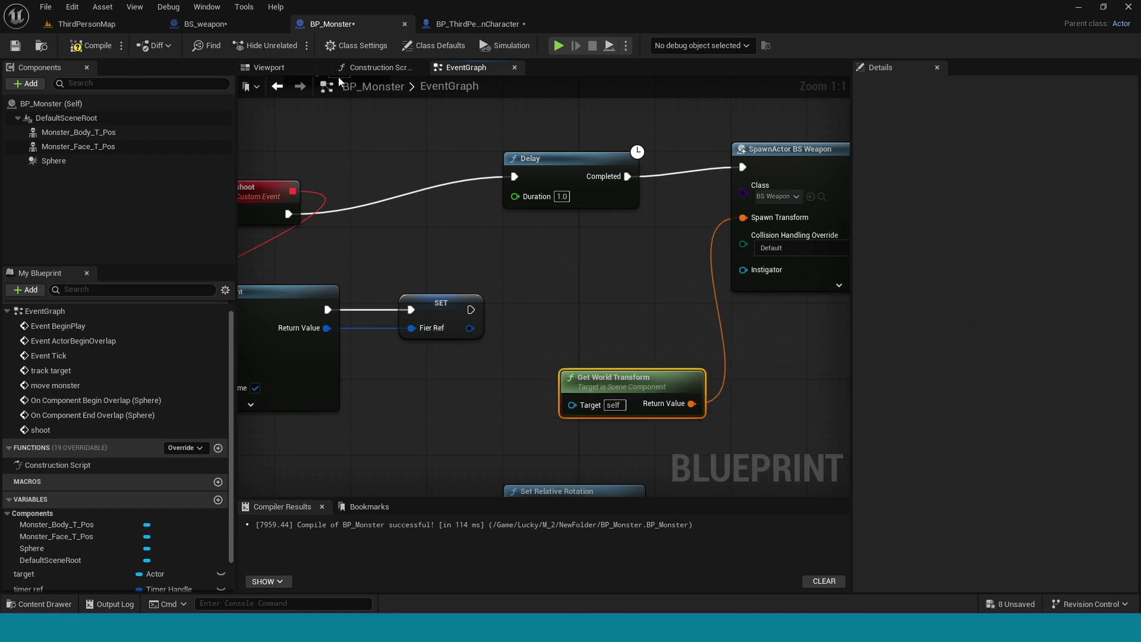
left_click(274, 67)
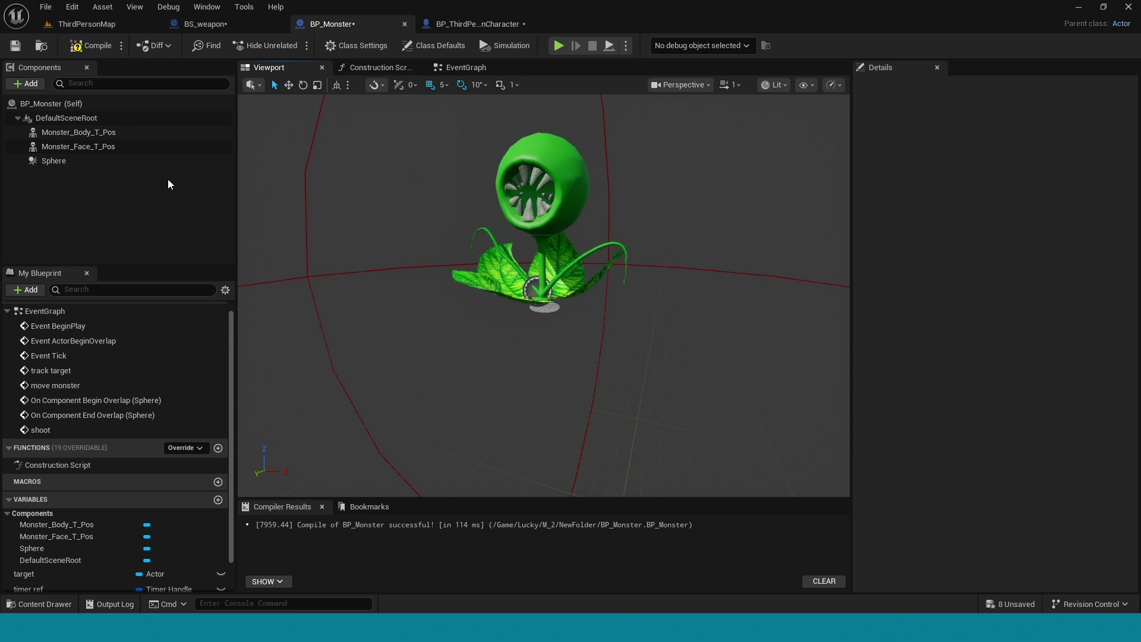
- Add an Arrow component at the monster's head, rotated to point out of the face, and compile
left_click(26, 83)
type("arrow")
key("Return")
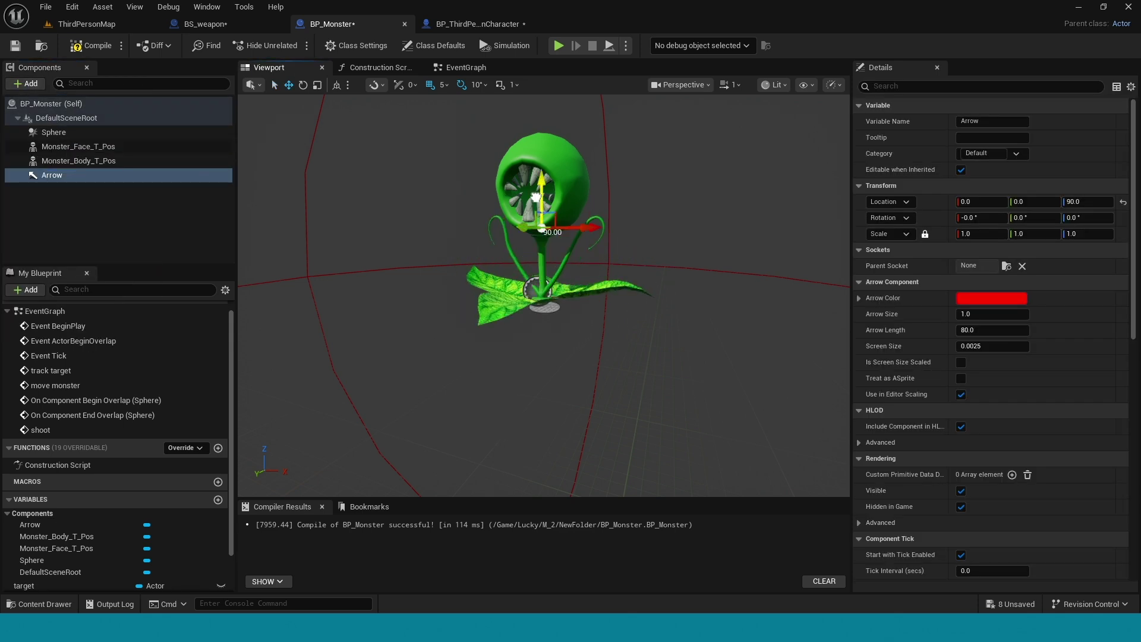
left_click_drag(537, 198, 537, 172)
left_click(517, 280)
left_click(52, 174)
key("e")
left_click_drag(619, 196, 527, 203)
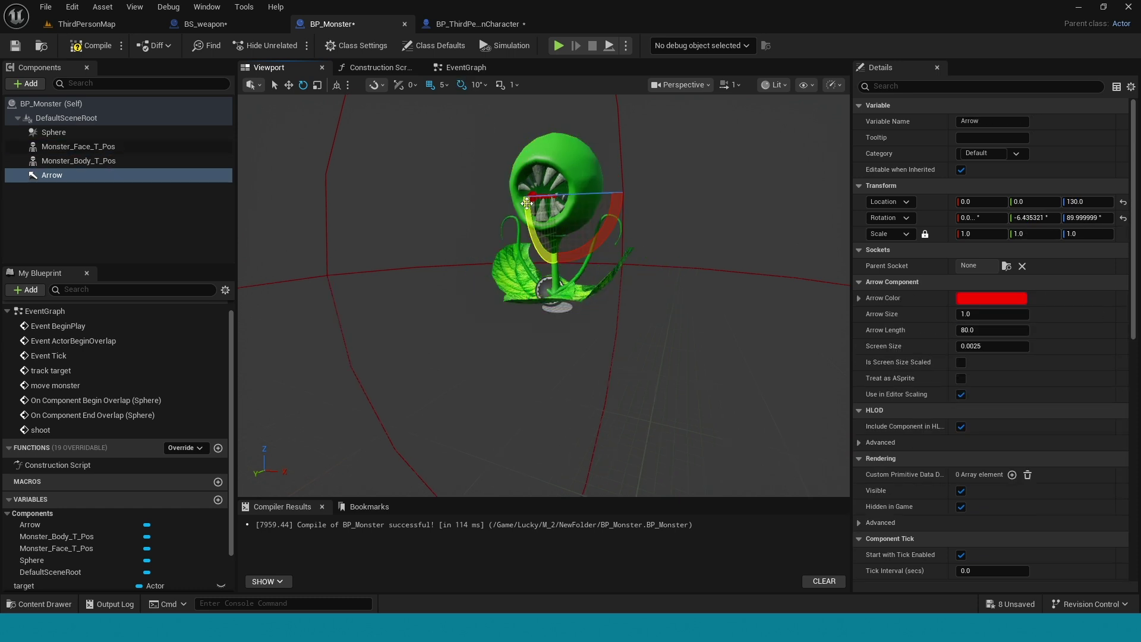
key("F7")
- Connect an Arrow reference to Get World Transform's Target and recompile without errors
left_click(467, 68)
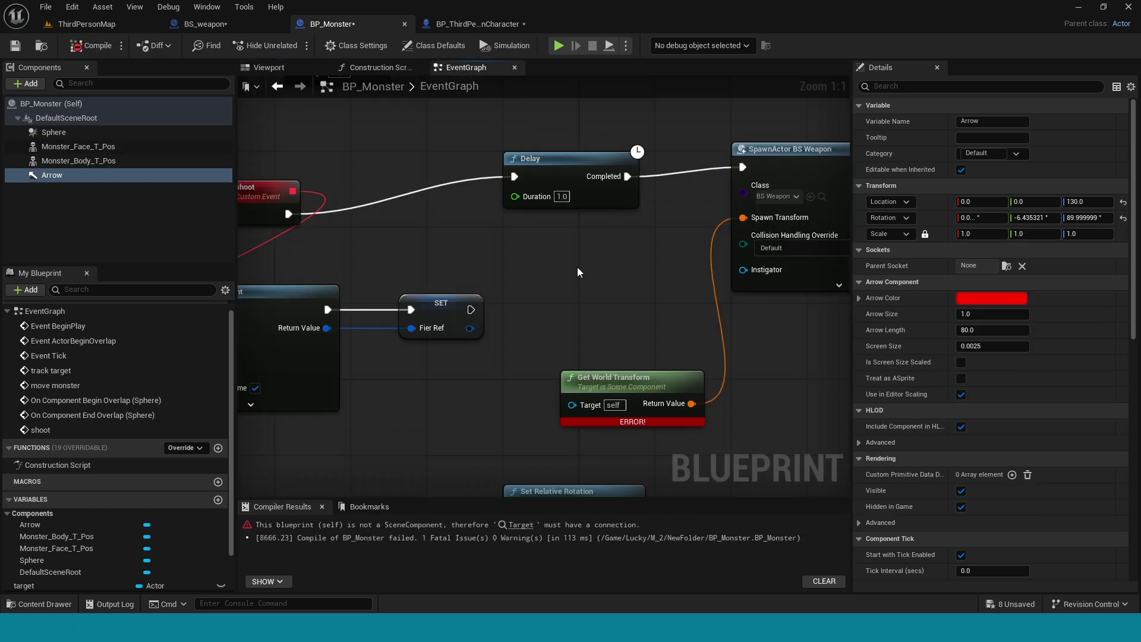
left_click(148, 175)
left_click_drag(455, 373, 580, 408)
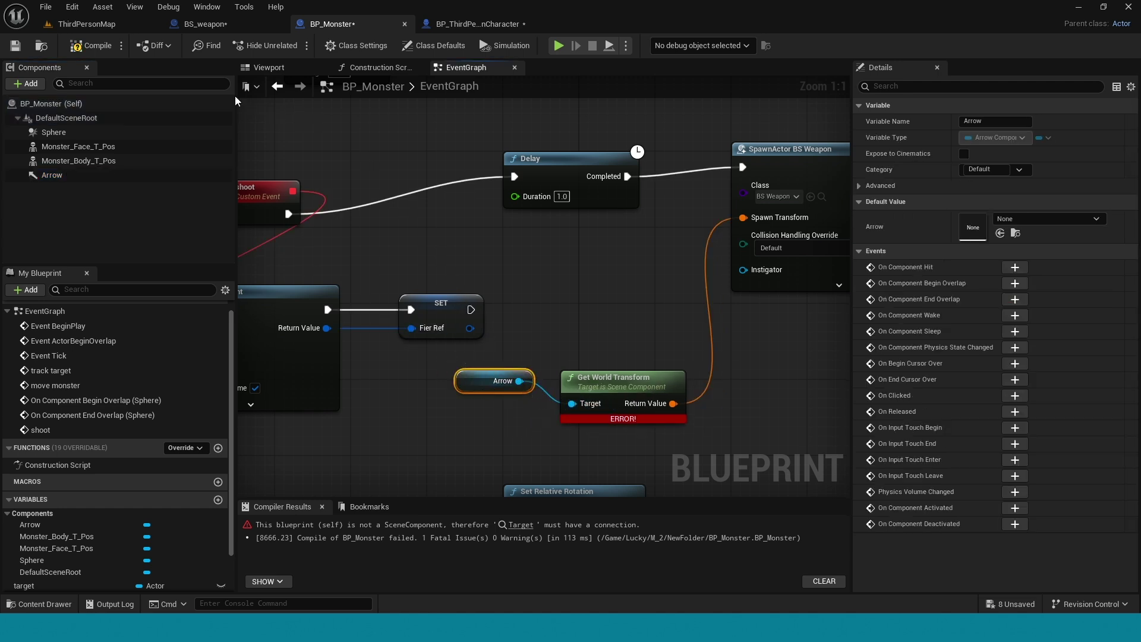
left_click(76, 47)
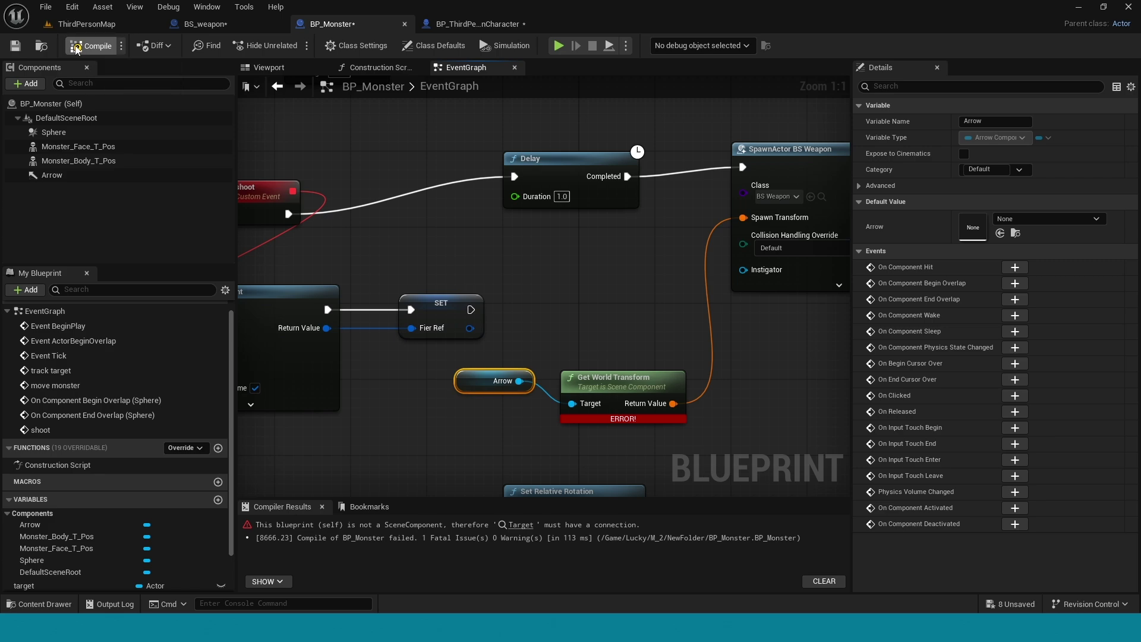
- Stop the play session, parent the Arrow under Monster_Face_T_Pos, and replay ThirdPersonMap
left_click(83, 24)
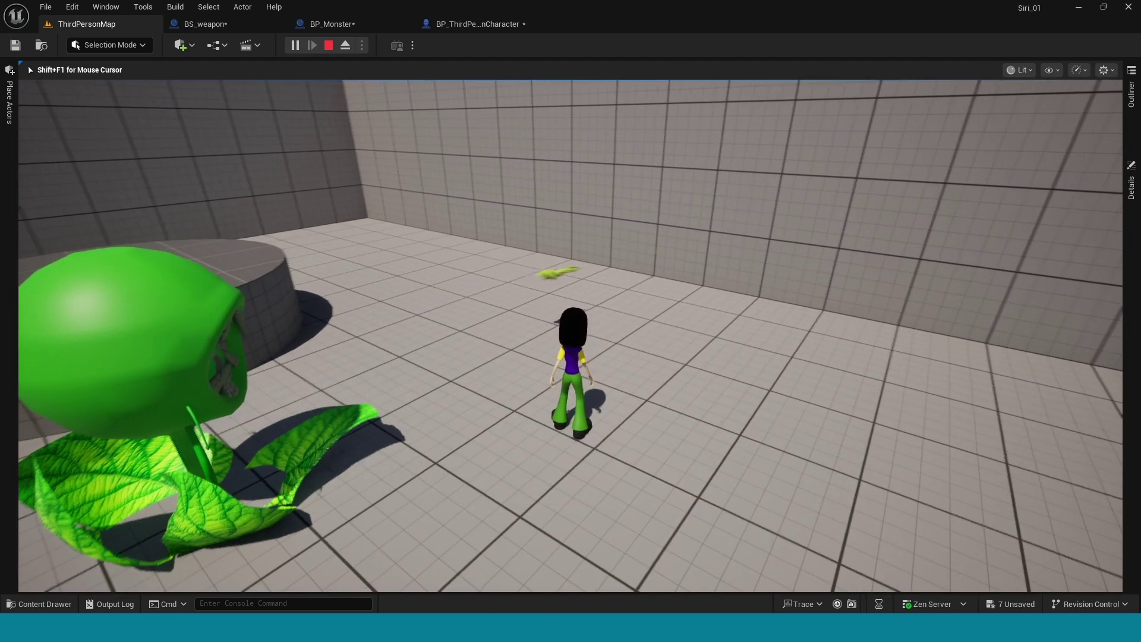
key("Escape")
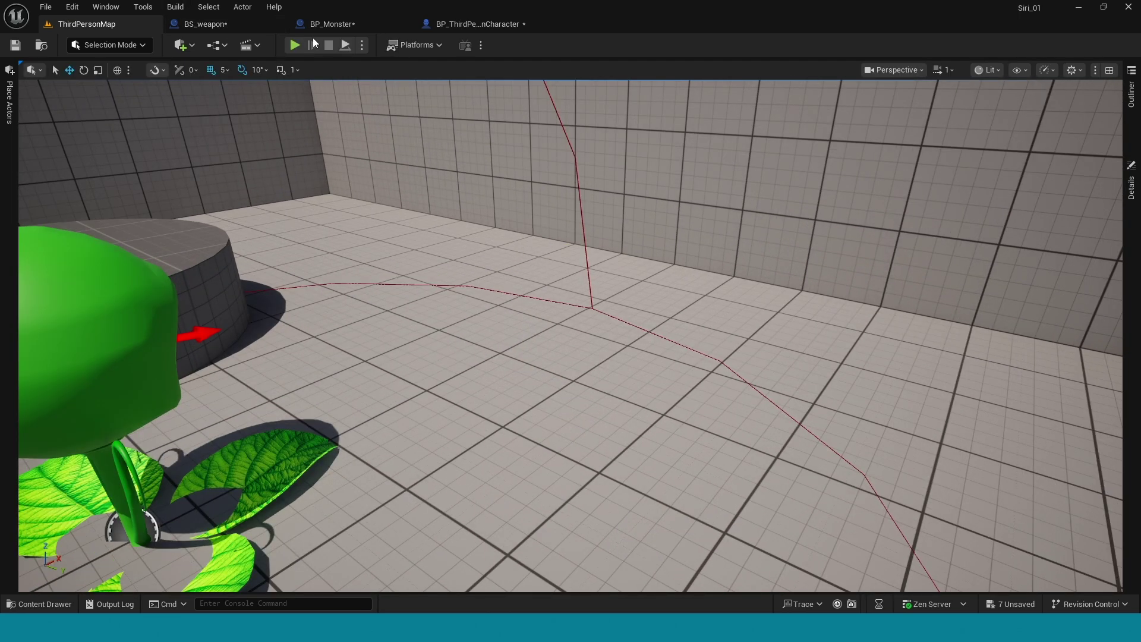
left_click(320, 24)
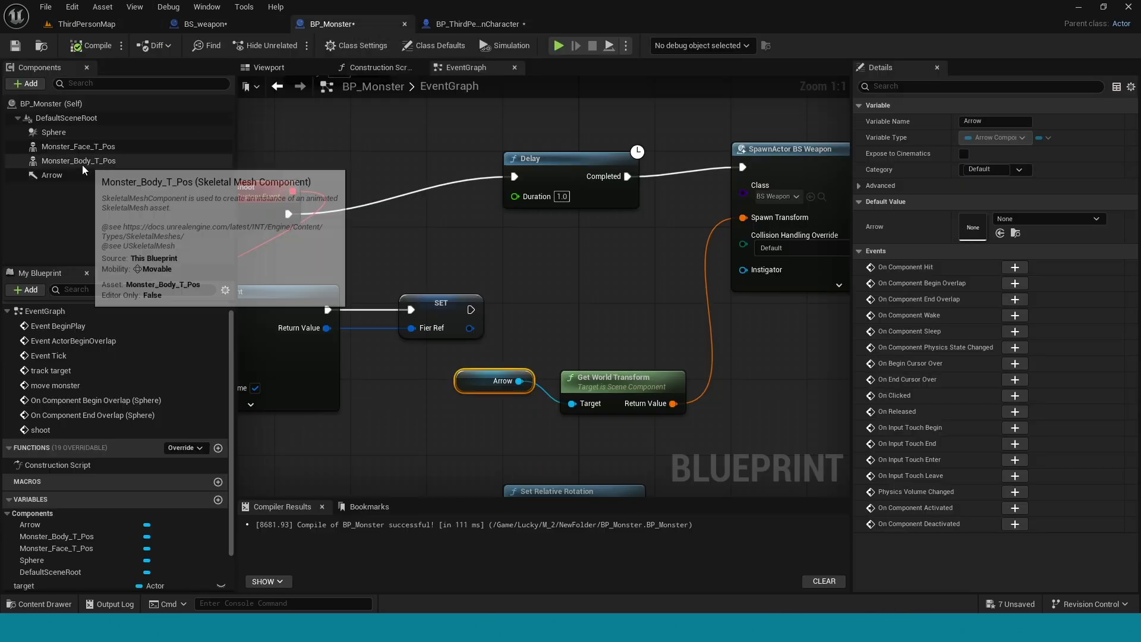
left_click_drag(77, 175, 94, 148)
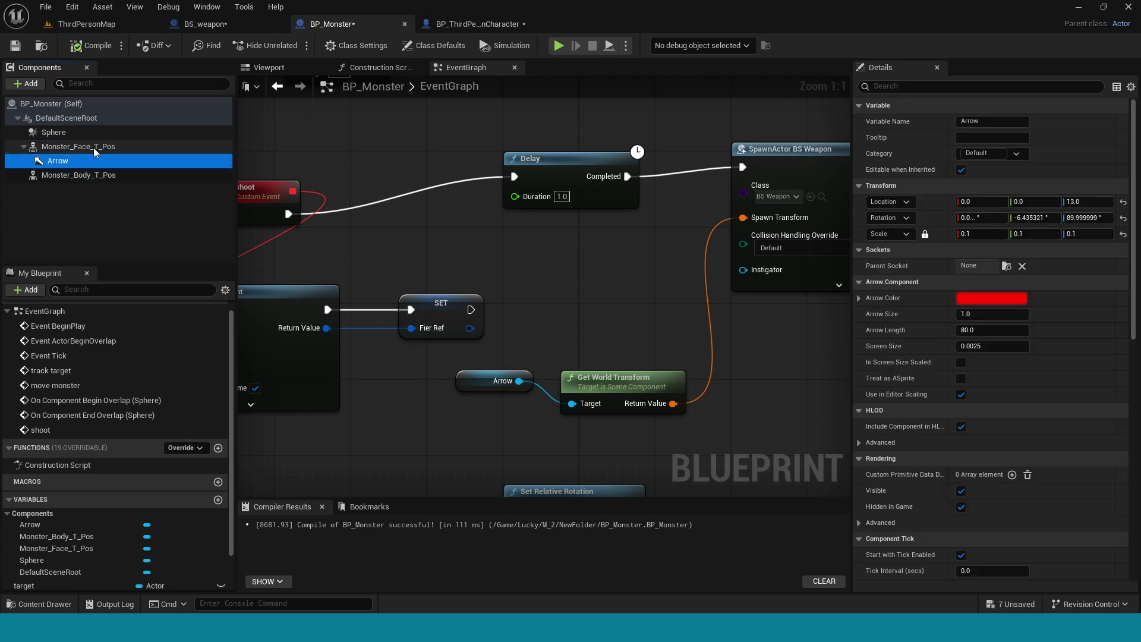
left_click(116, 24)
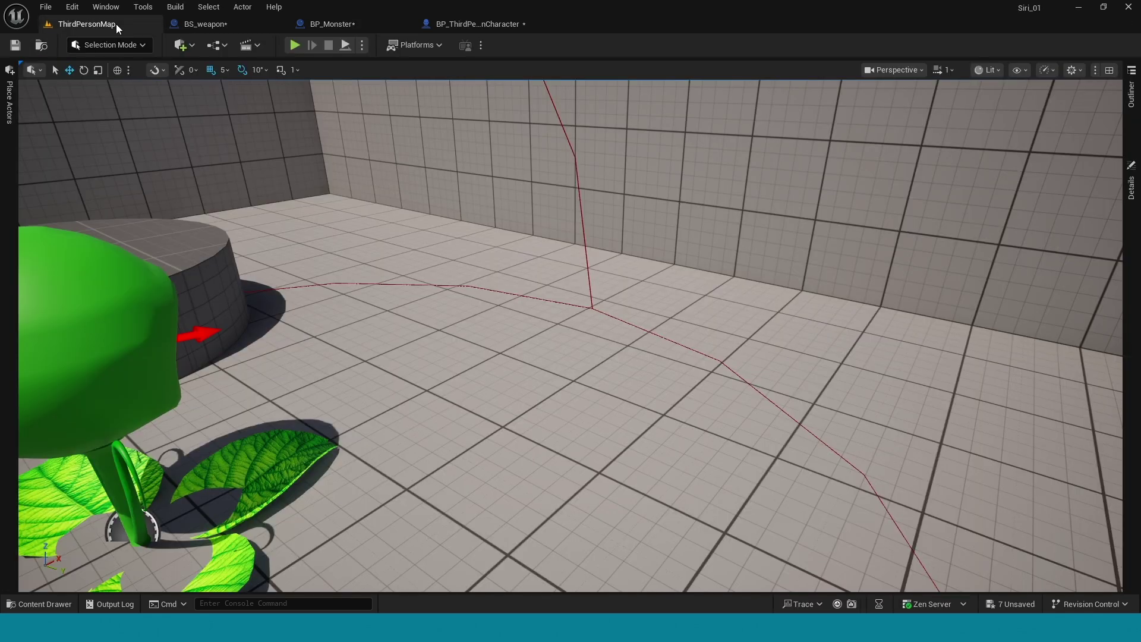
left_click(293, 45)
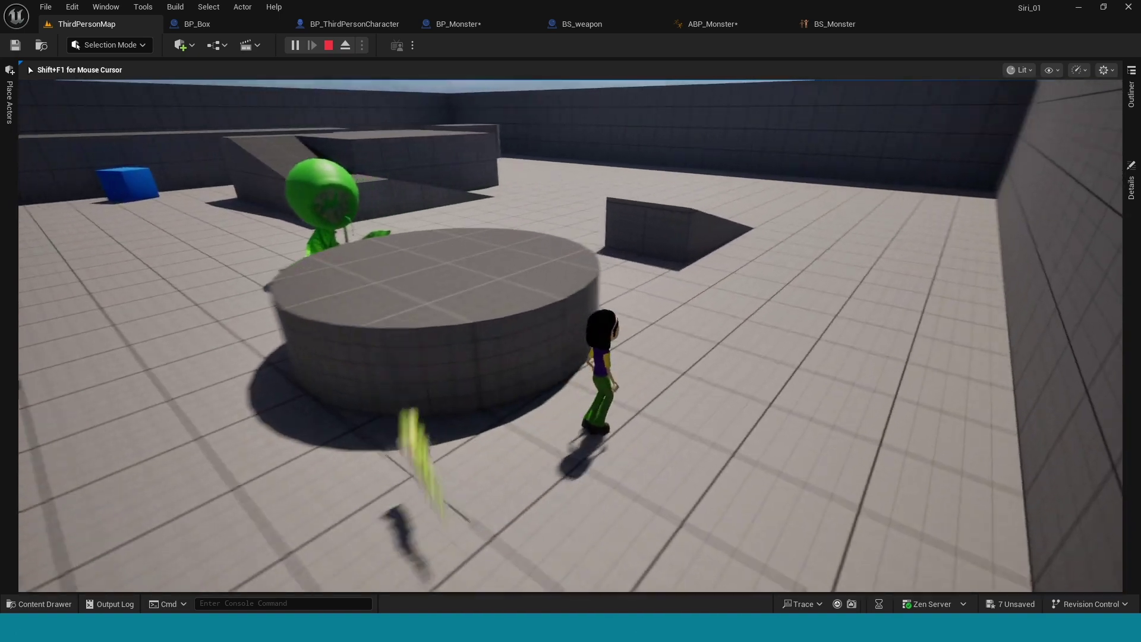